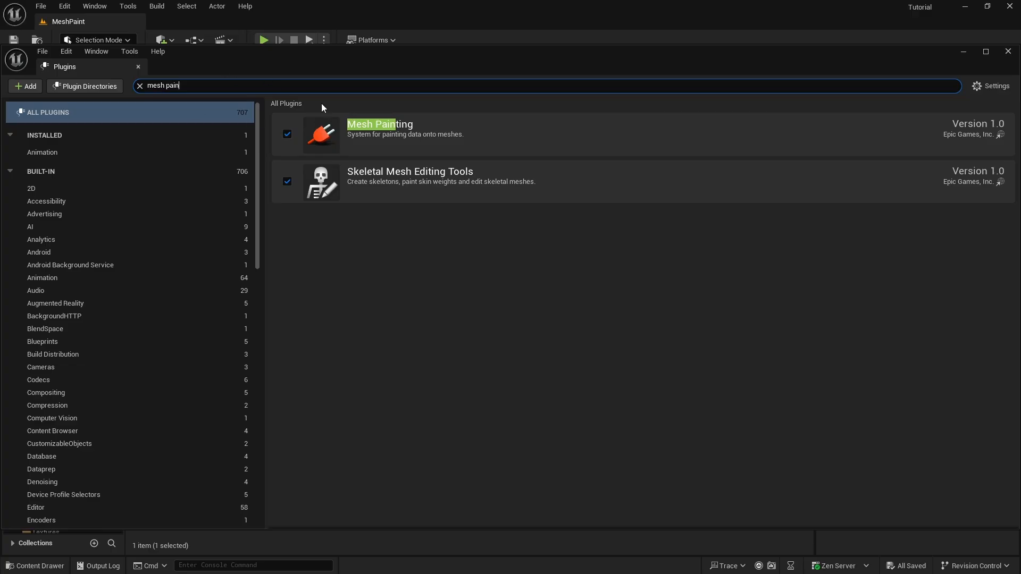
Close Plugins, then confirm virtual texture support is enabled in Project Settings by searching 'virtual'
click(138, 67)
click(64, 6)
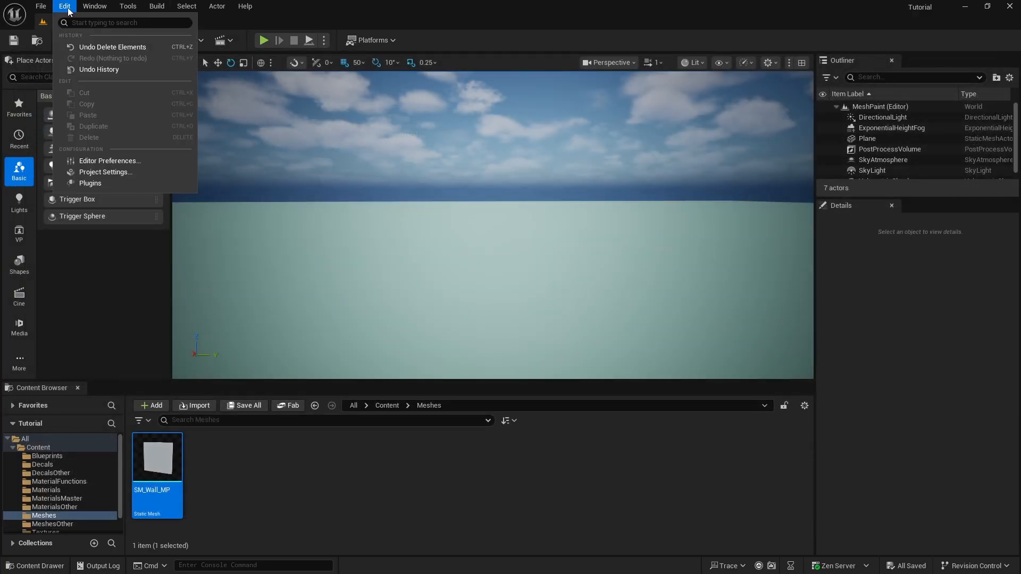
click(116, 172)
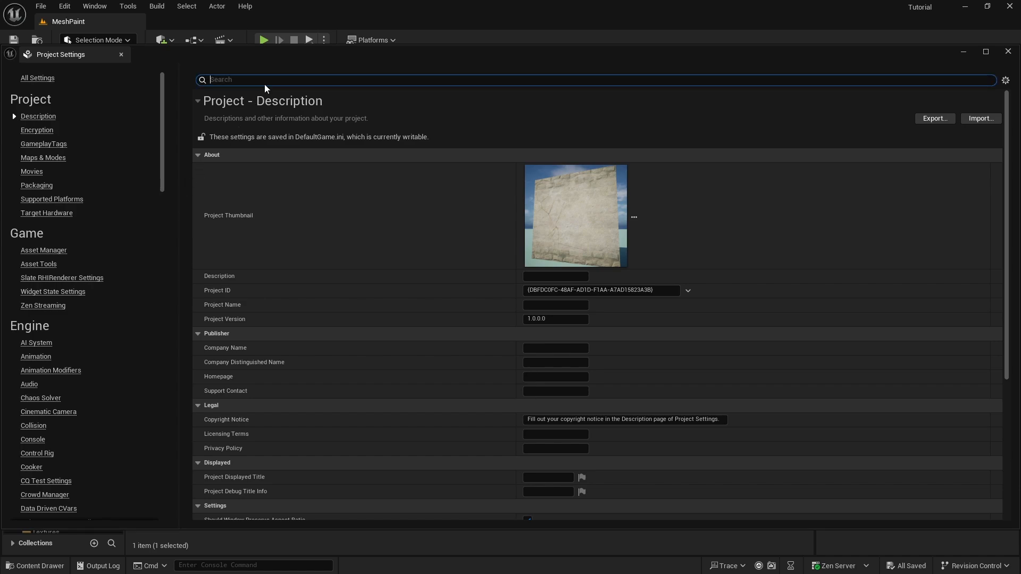
text(virtual)
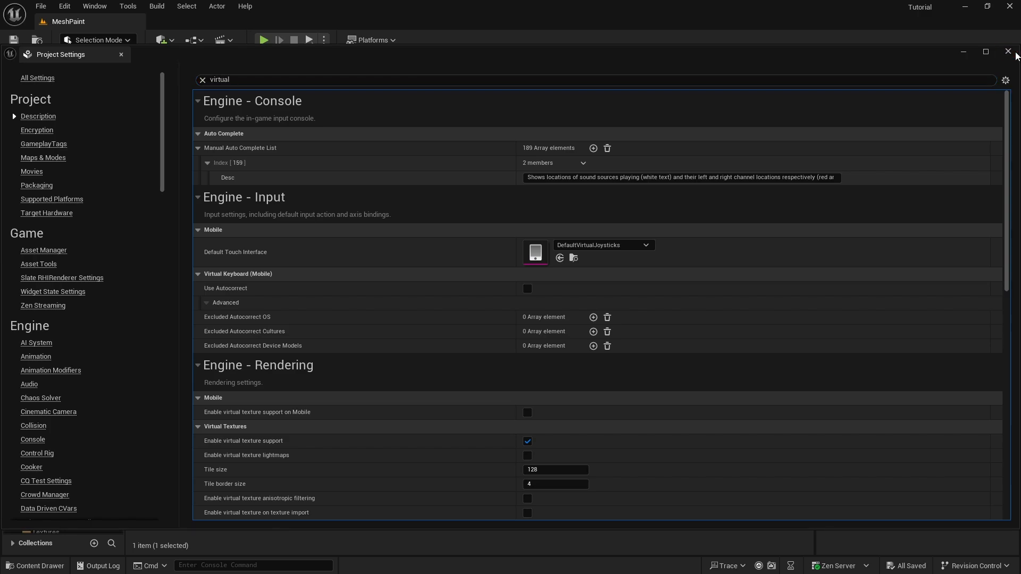
click(1008, 51)
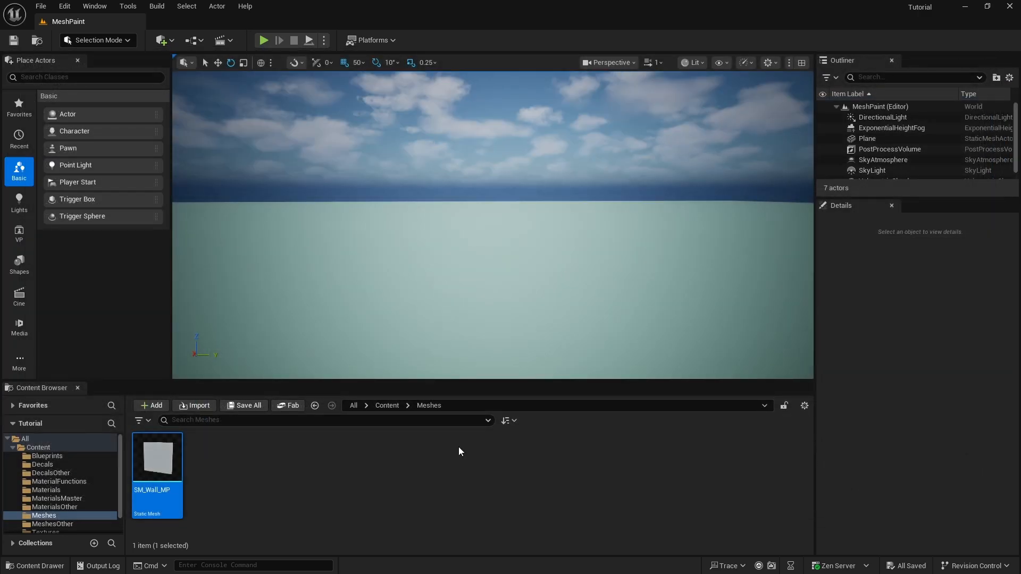
Drag SM_Wall_MP from the Content Browser into the level and rotate it -90° on Z
mouse_move(178, 495)
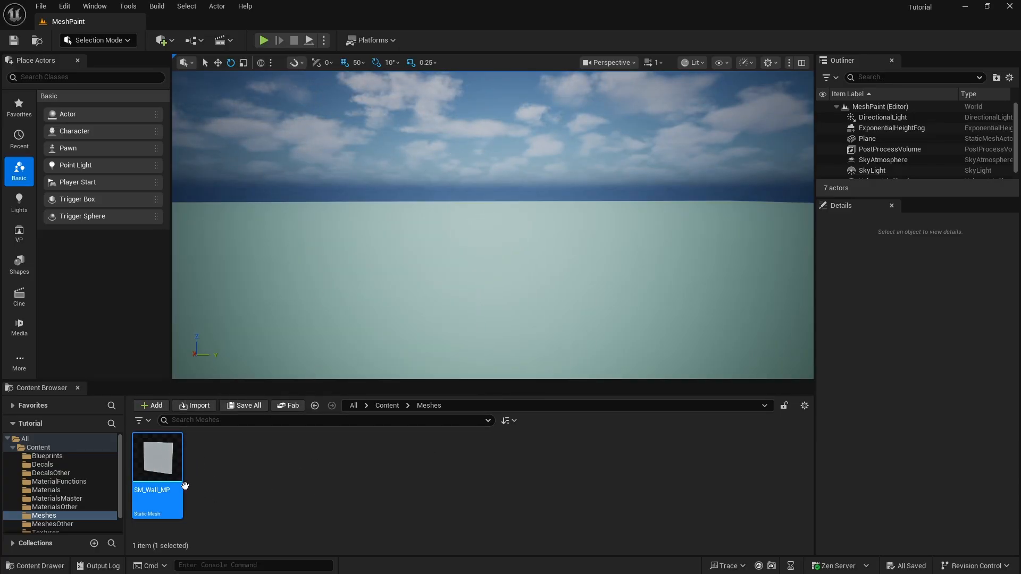
drag(162, 465, 436, 261)
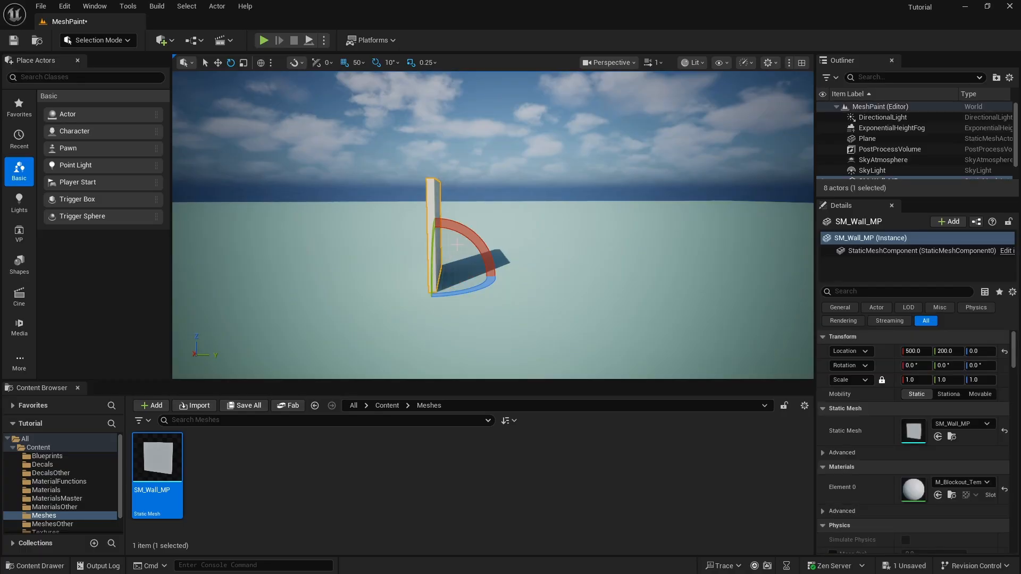
drag(470, 290, 374, 292)
right_drag(374, 292, 397, 287)
Fly the viewport camera closer to the placed wall
key(w)
key(d)
mouse_move(515, 247)
right_down()
mouse_move(457, 249)
mouse_move(515, 247)
right_up()
key(s)
key(w)
key(s)
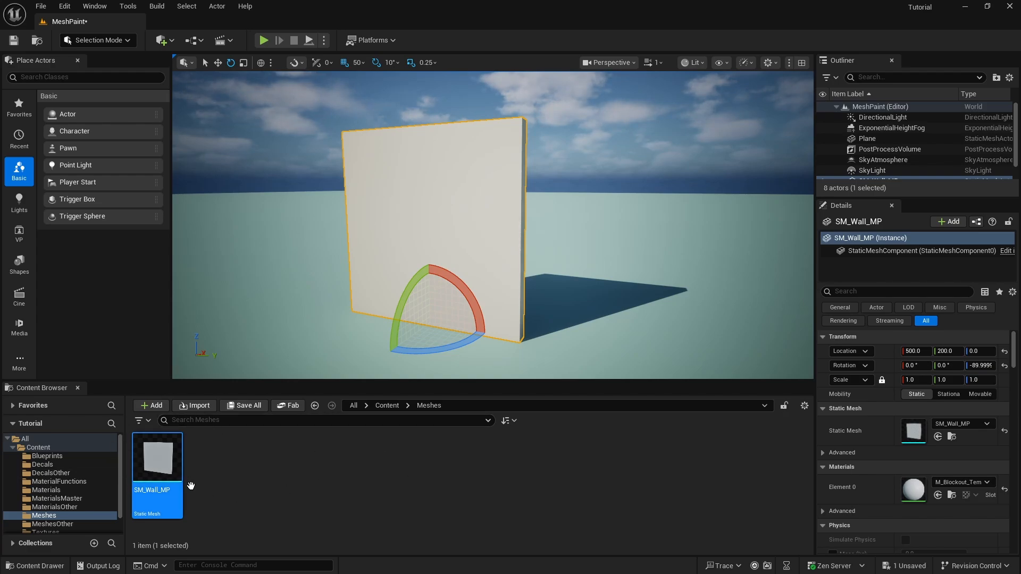
Open SM_Wall_MP in the Static Mesh Editor and preview its UV Channel 0 overlay
double_click(155, 457)
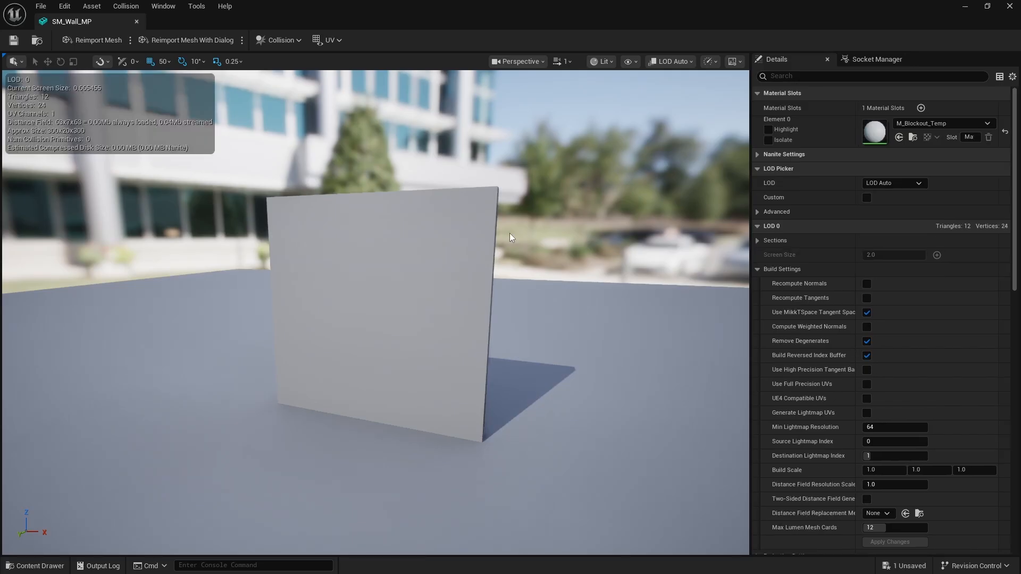
click(340, 40)
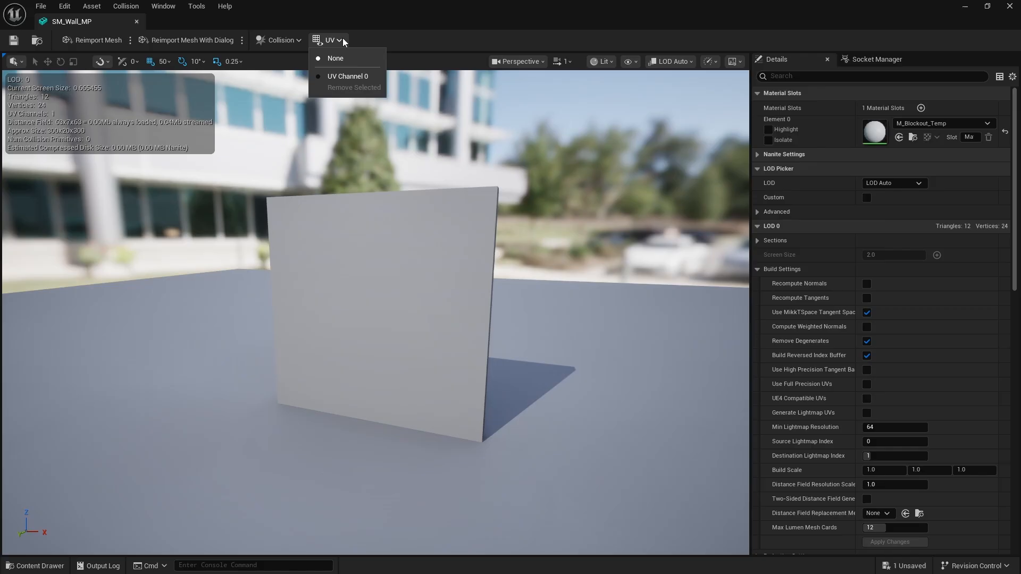
click(356, 76)
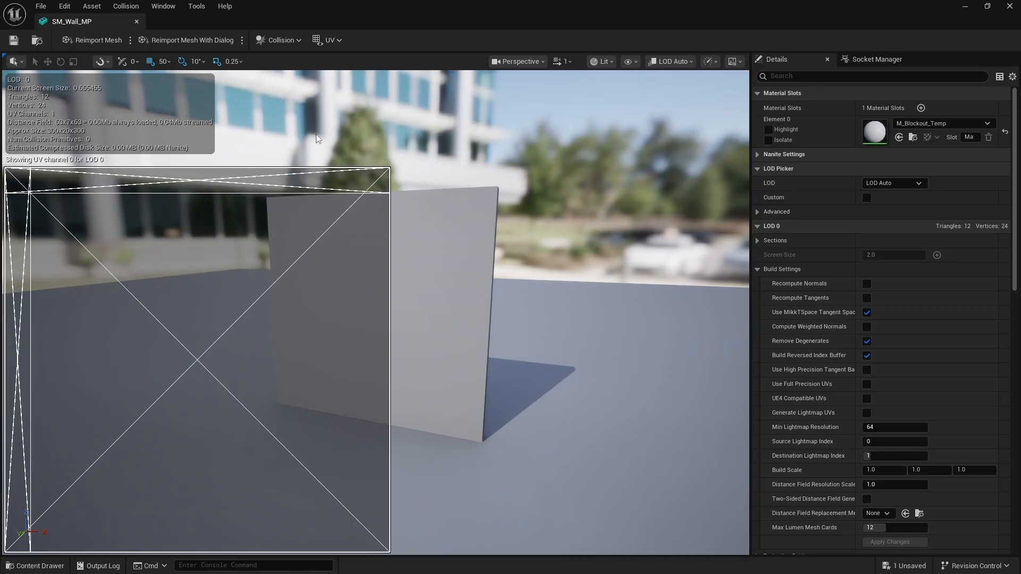
click(331, 40)
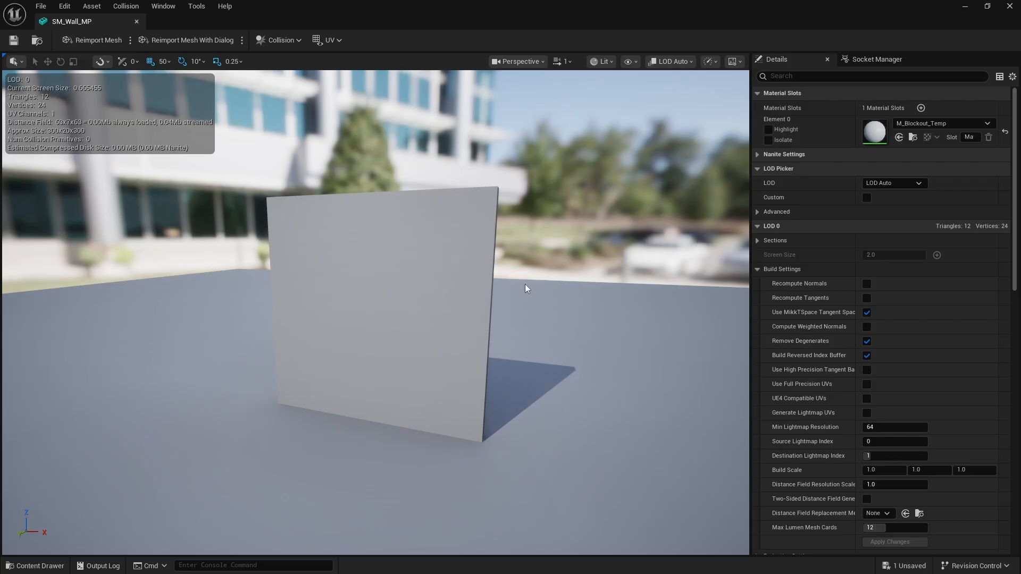
Orbit the wall mesh and toggle the UV Channel 0 overlay on and off again
mouse_move(439, 243)
right_down()
mouse_move(287, 243)
mouse_move(457, 240)
mouse_move(473, 266)
mouse_move(426, 263)
mouse_move(452, 268)
mouse_move(439, 247)
right_up()
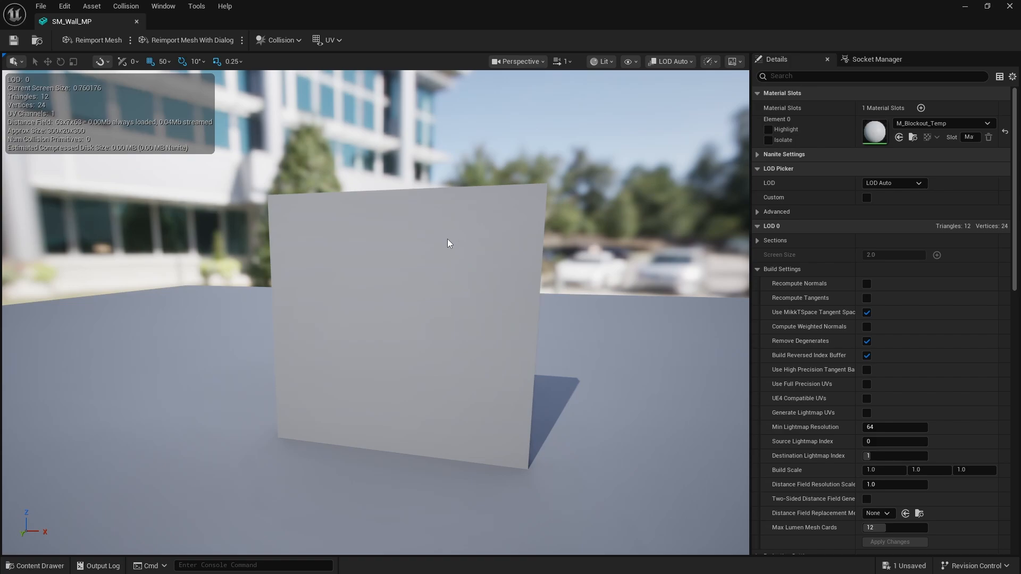
click(335, 40)
click(350, 78)
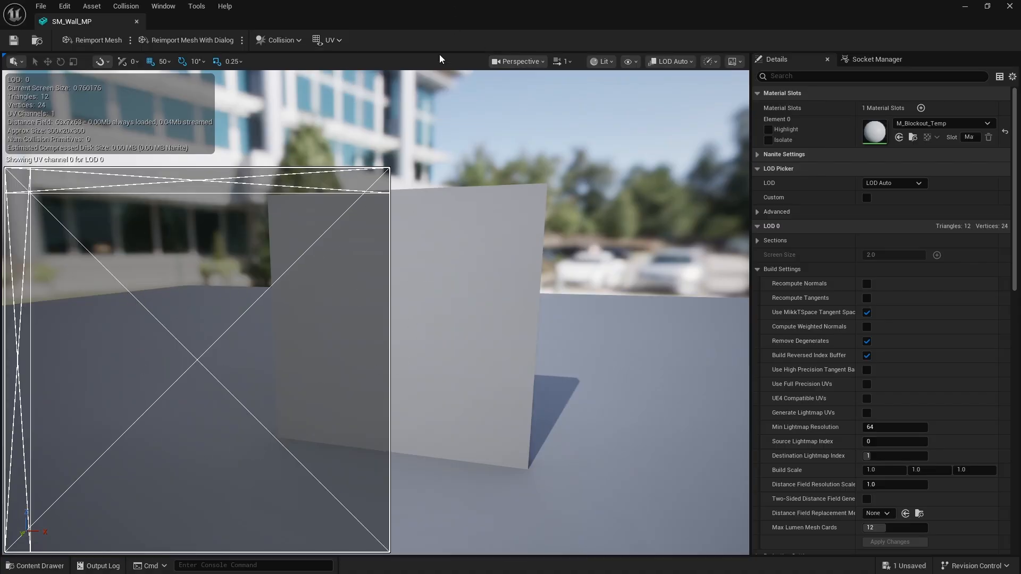
click(333, 45)
click(351, 78)
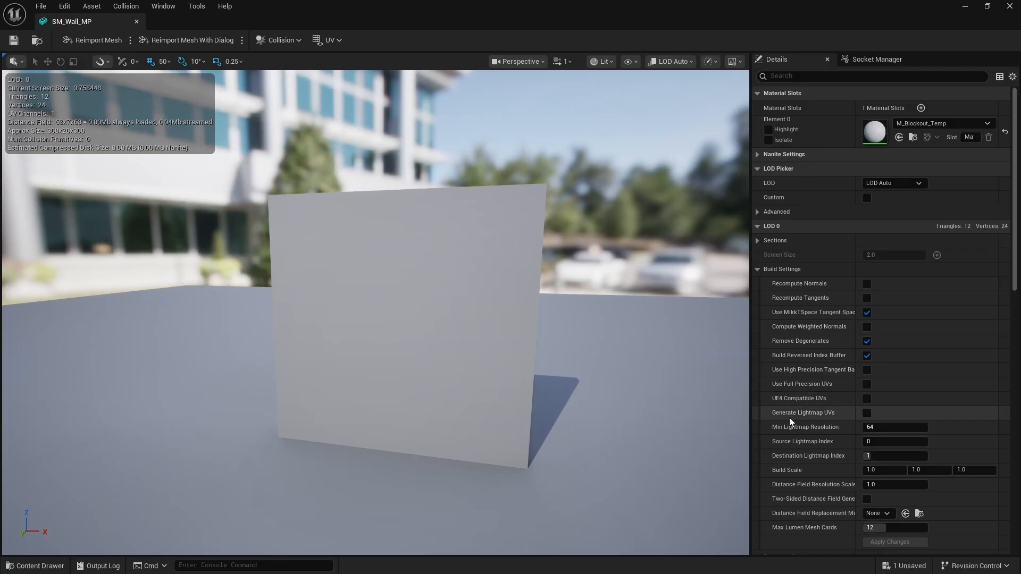
Enable Generate Lightmap UVs, apply the change, and overlay the new UV Channel 1
click(866, 414)
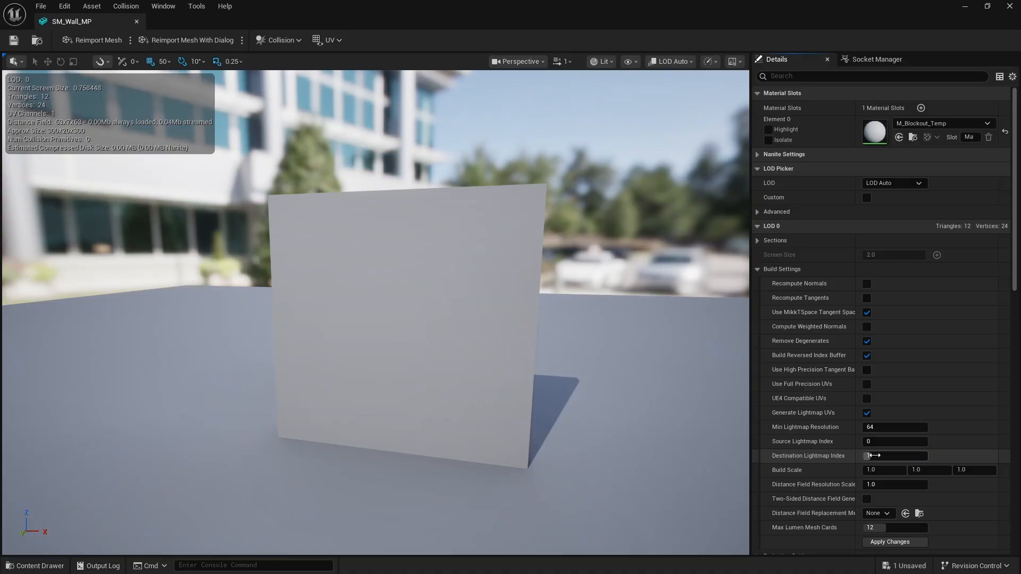
click(891, 543)
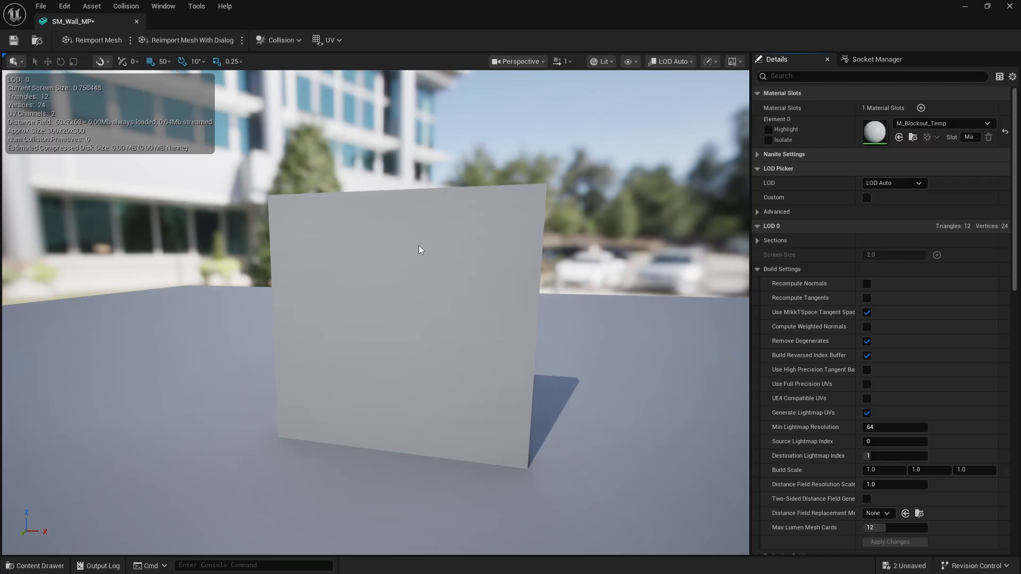
click(340, 40)
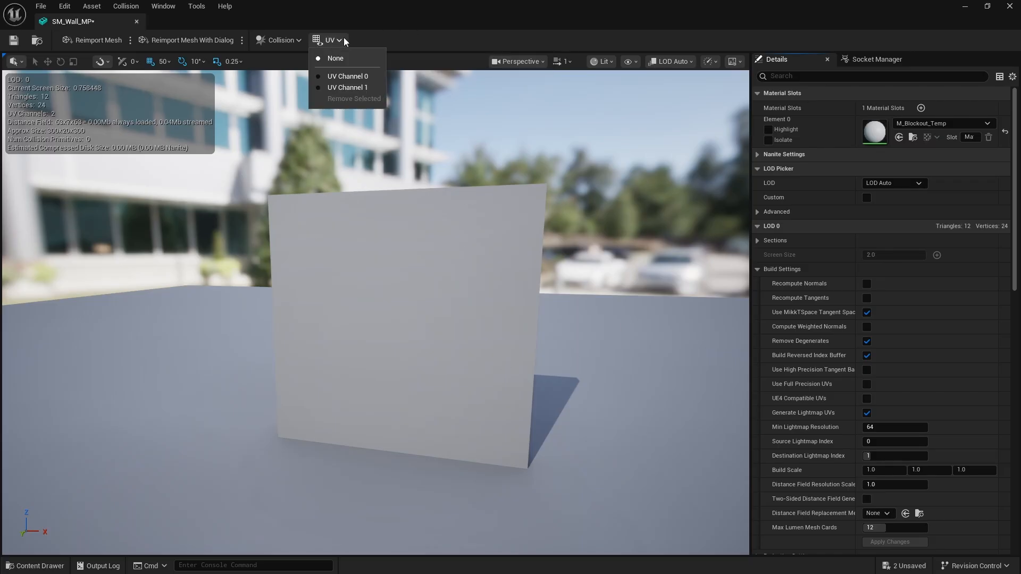
click(360, 89)
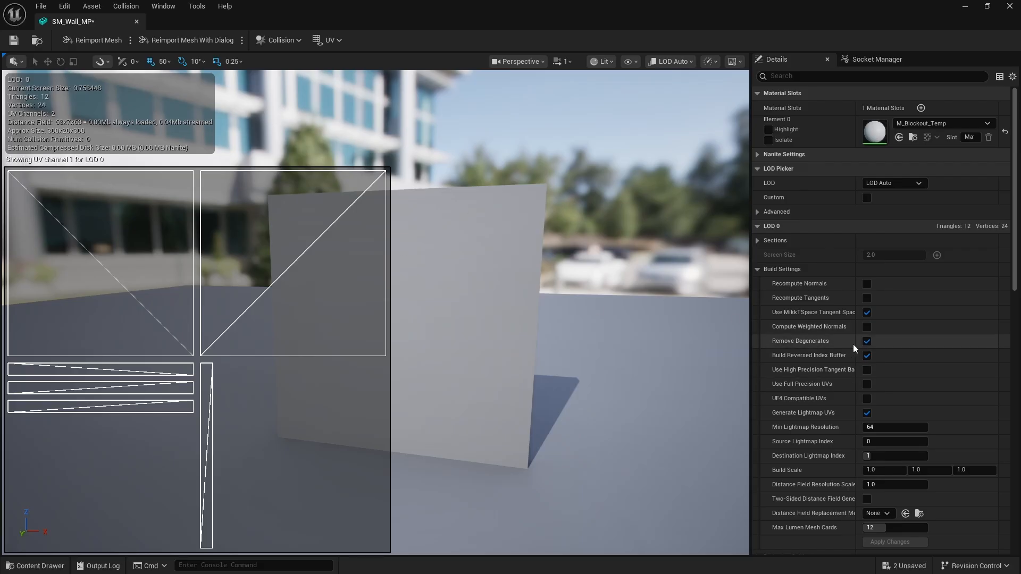
Verify Mesh Paint Texture Coordinate Index is 1, then save SM_Wall_MP and close its editor
scroll(851, 342, down, 5)
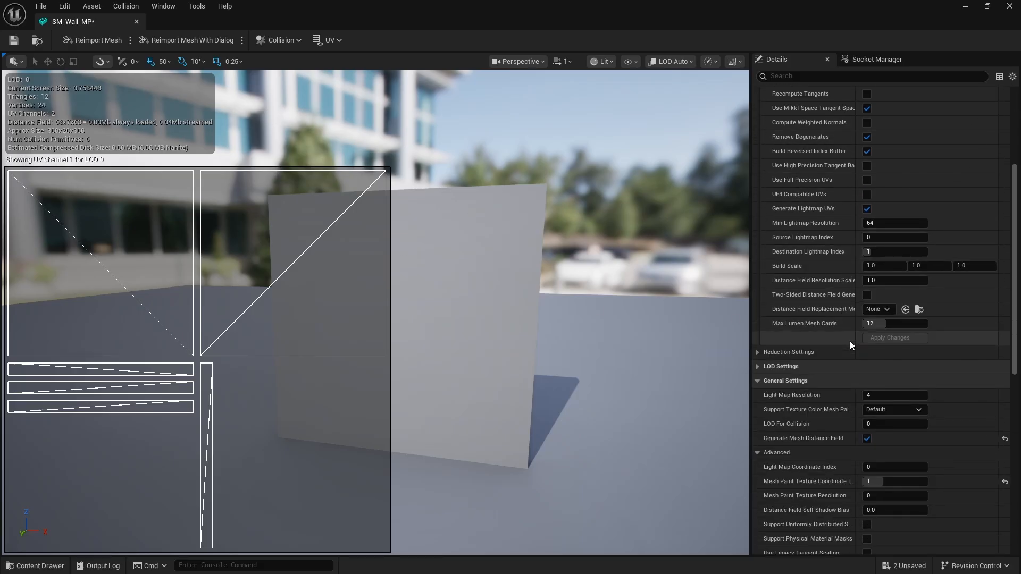
scroll(850, 341, down, 2)
scroll(850, 340, down, 3)
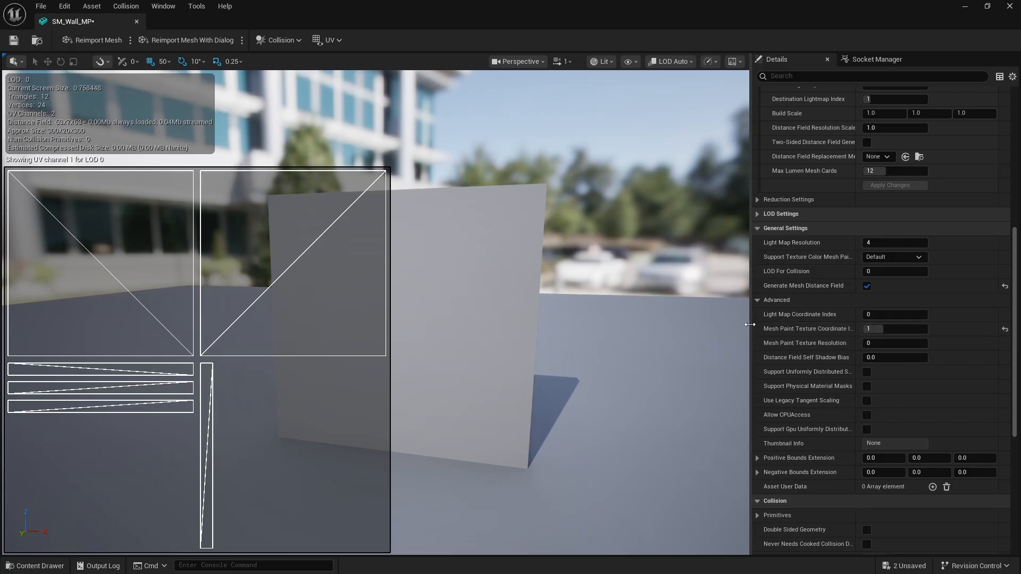
drag(750, 324, 653, 326)
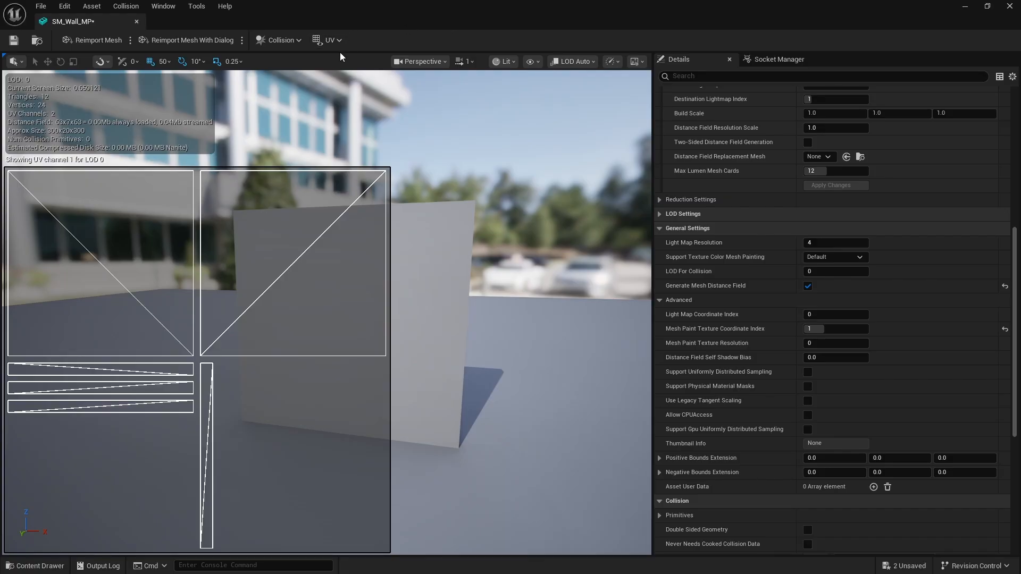
click(330, 40)
click(358, 90)
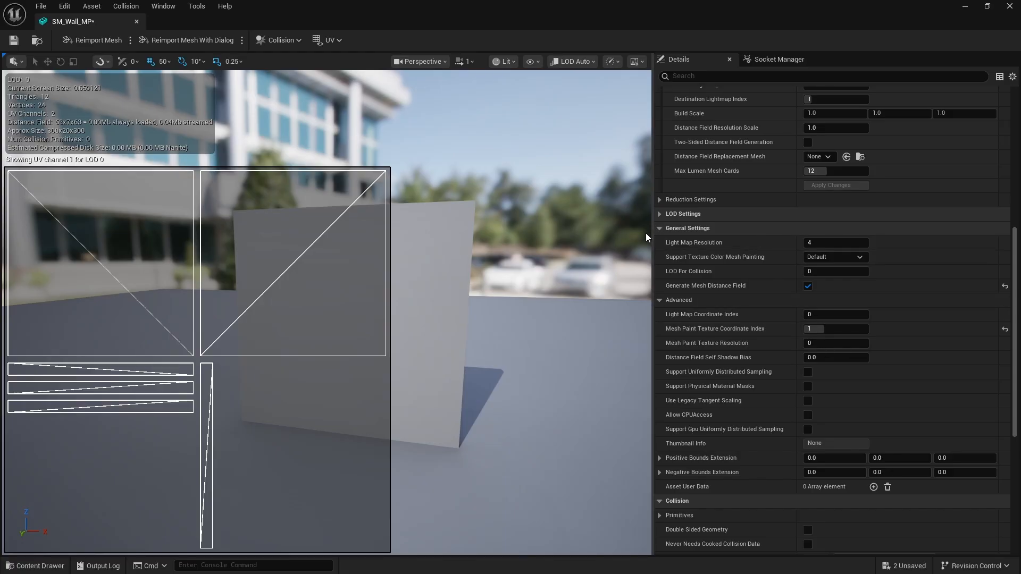
drag(652, 242, 800, 182)
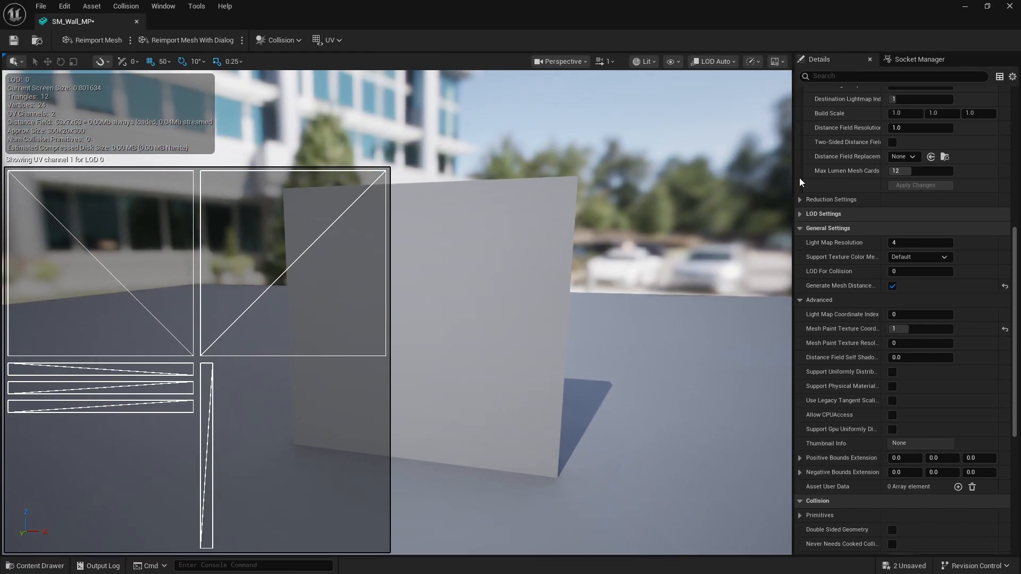
click(11, 42)
click(137, 22)
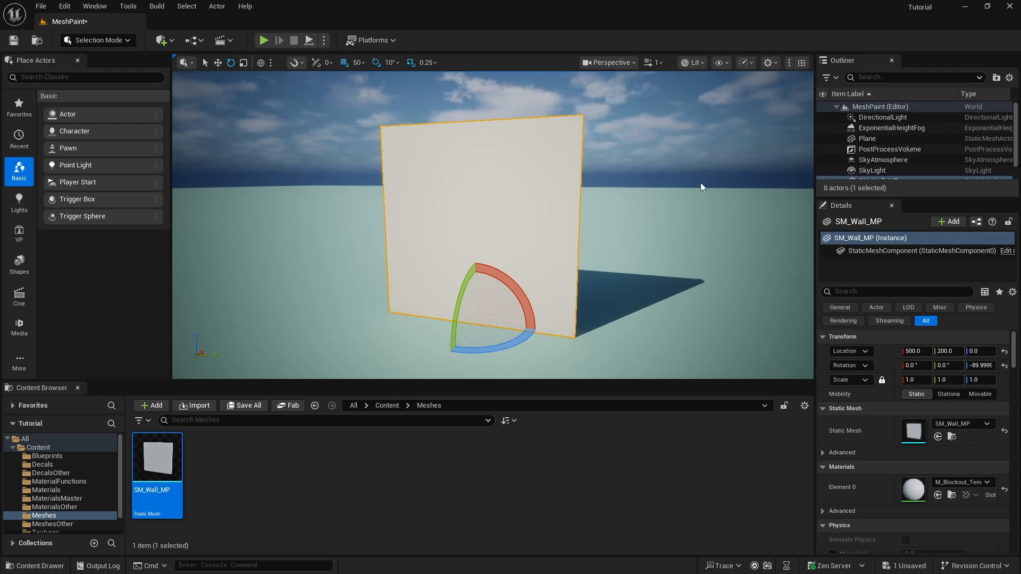
Open the M_Mesh_Paint_Basic material from the Materials folder and frame its graph
click(55, 491)
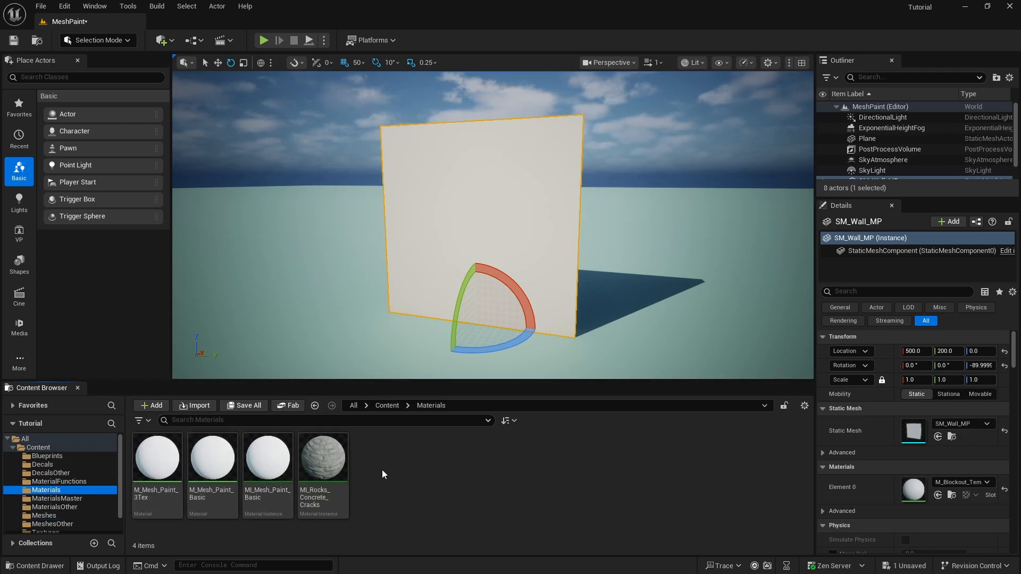
double_click(233, 466)
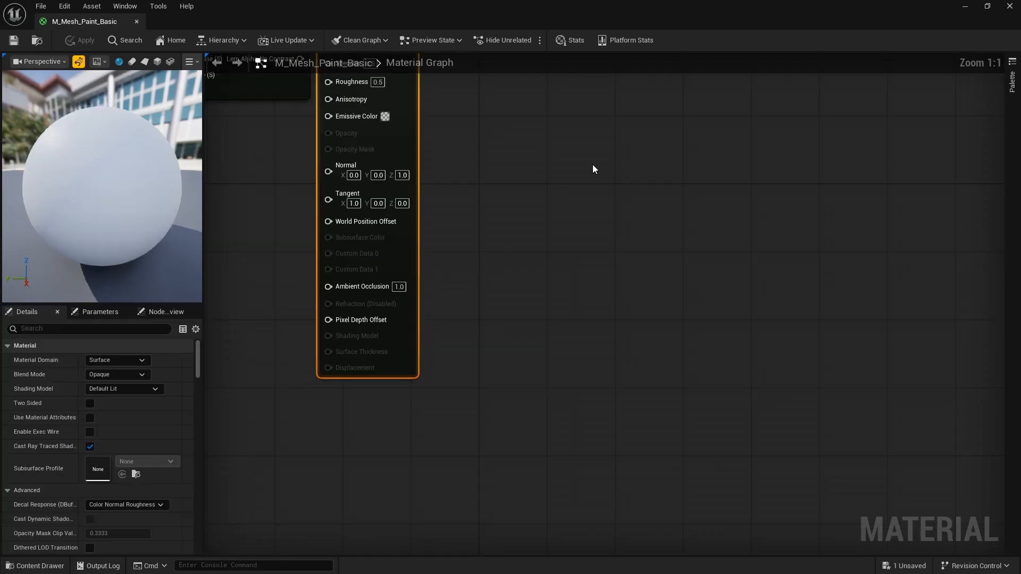
scroll(587, 251, down, 4)
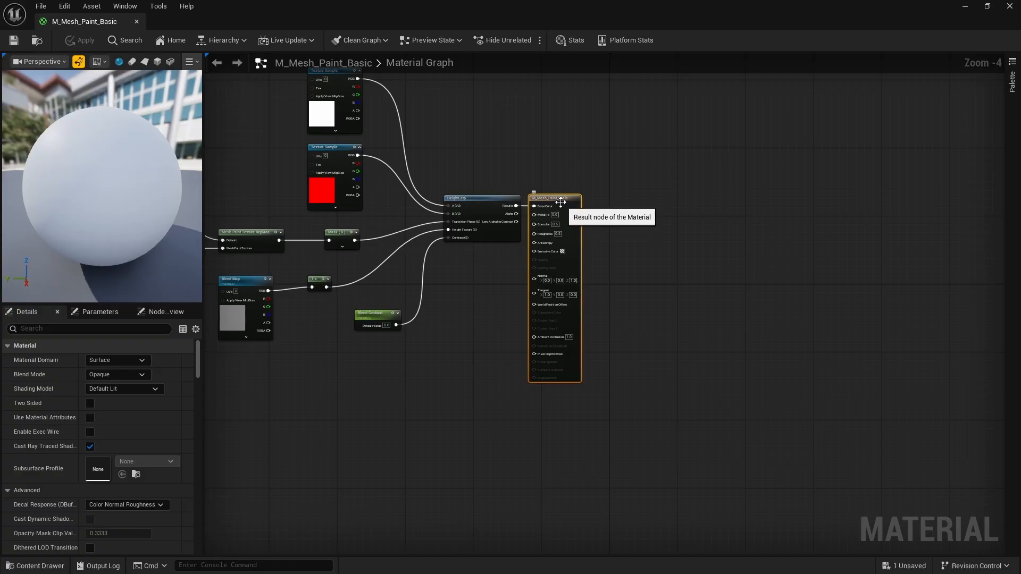
drag(560, 202, 612, 201)
mouse_move(449, 314)
right_down()
mouse_move(629, 392)
mouse_move(798, 360)
right_up()
scroll(374, 275, up, 3)
scroll(374, 275, up, 1)
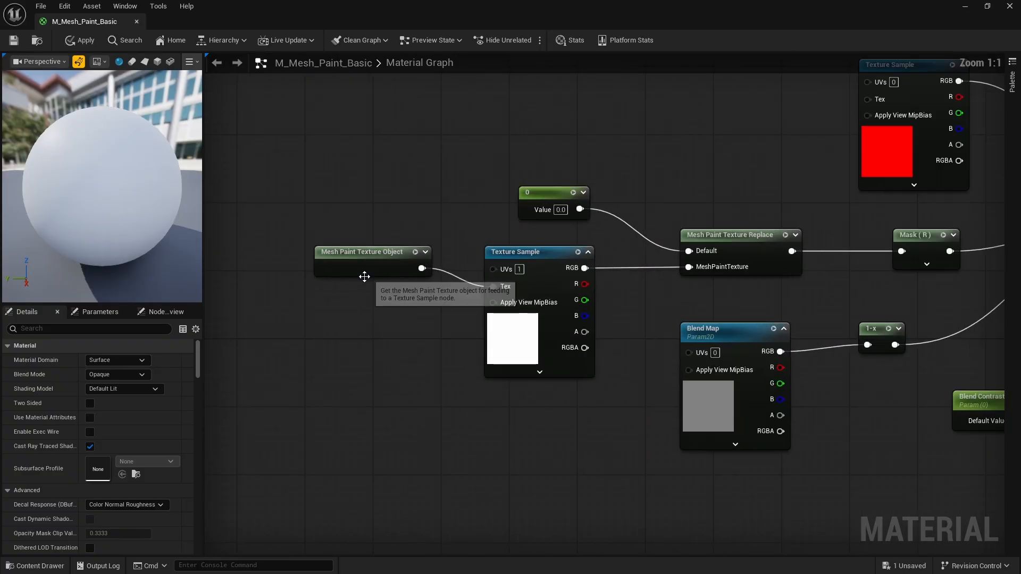
right_drag(392, 306, 344, 285)
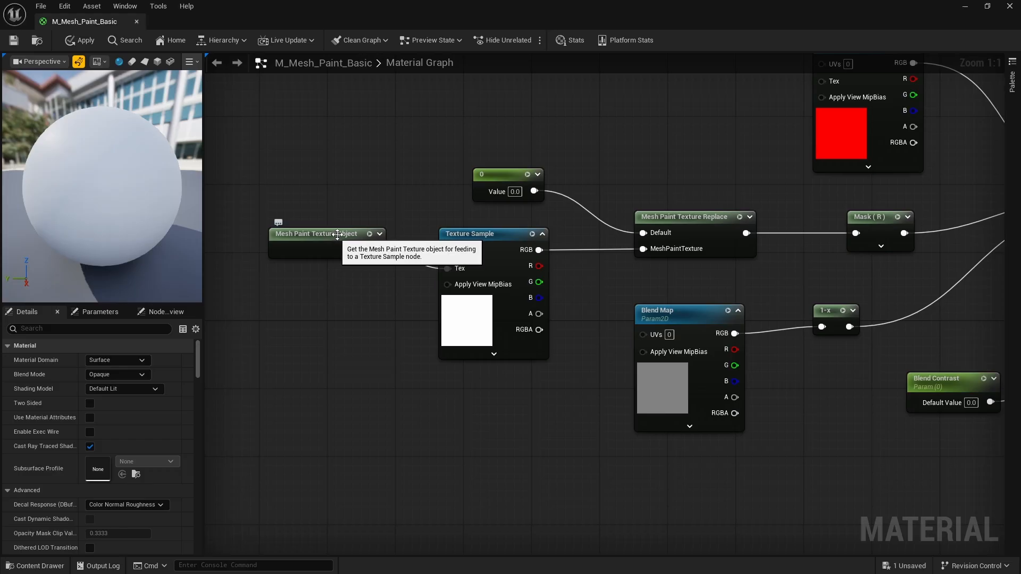
Feed the Mesh Paint Texture Object into a UV 1 Texture Sample driving Mesh Paint Texture Replace
right_click(329, 169)
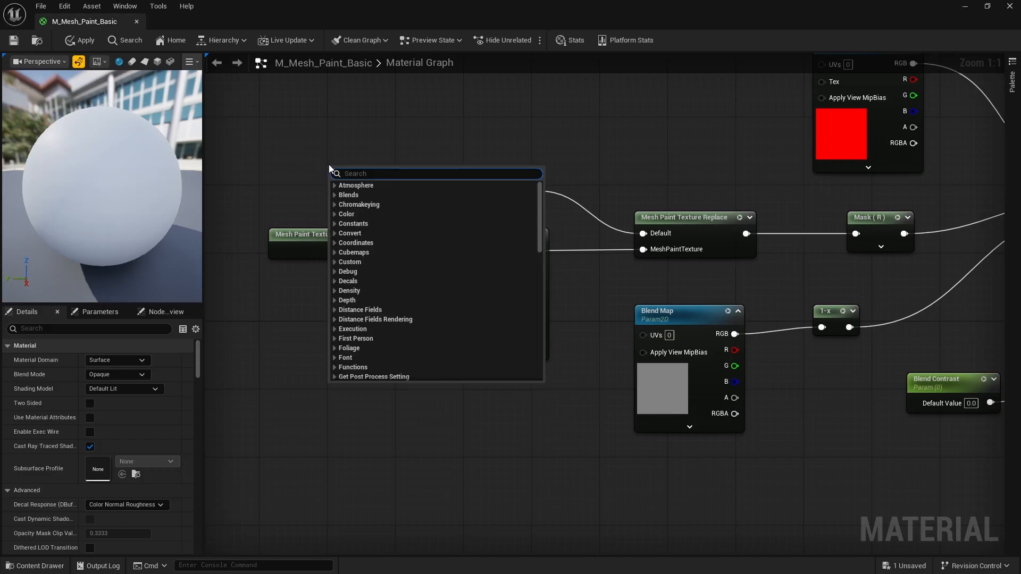
text(mesh)
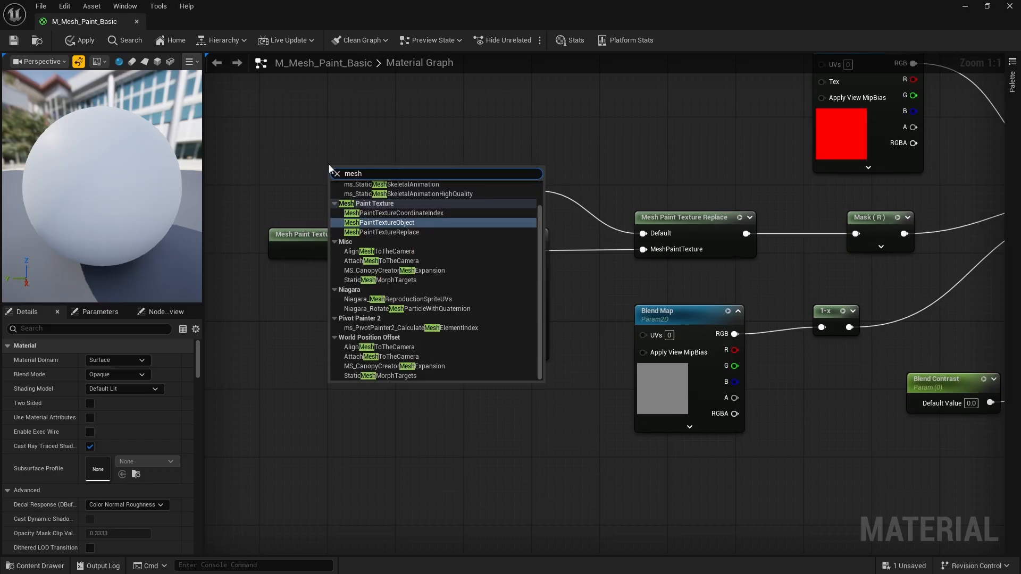
click(408, 223)
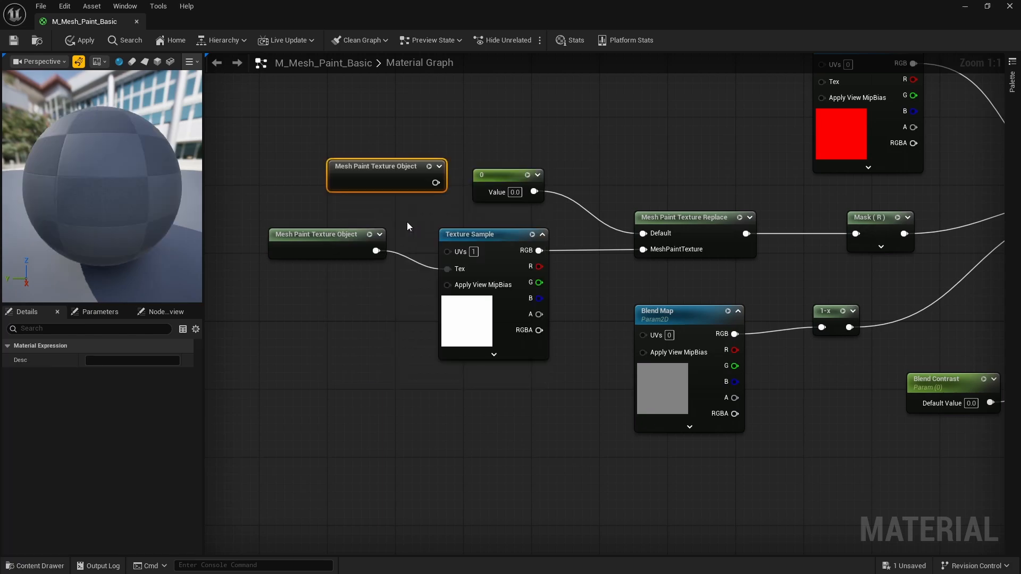
key(Delete)
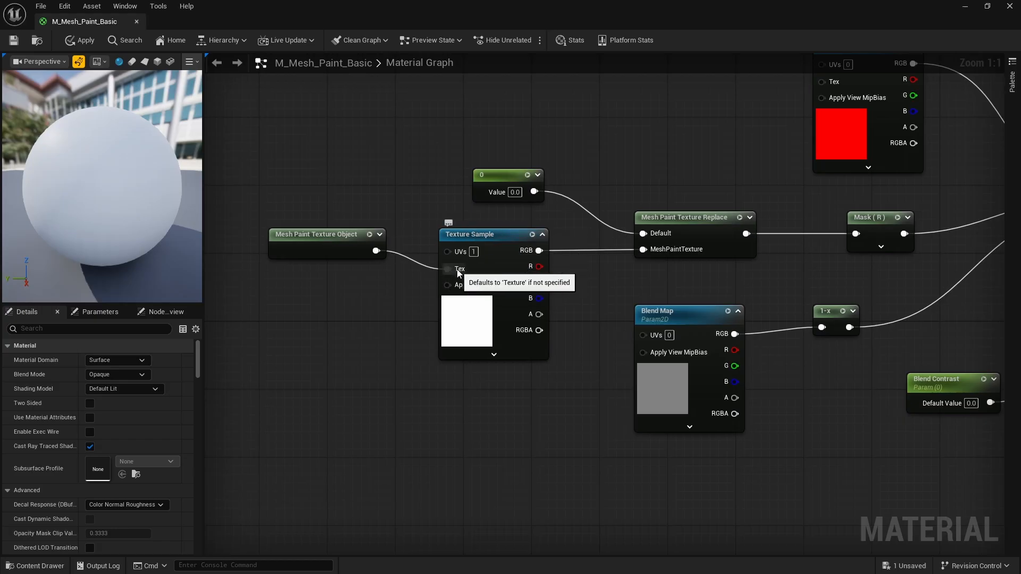
right_drag(387, 303, 354, 305)
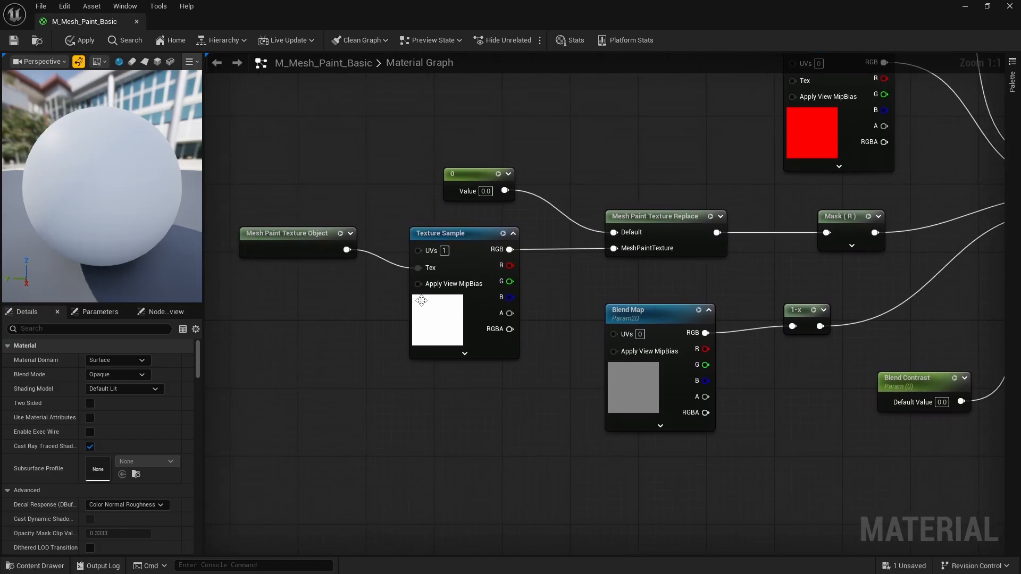
click(446, 253)
mouse_move(563, 292)
right_down()
mouse_move(543, 277)
mouse_move(555, 297)
right_up()
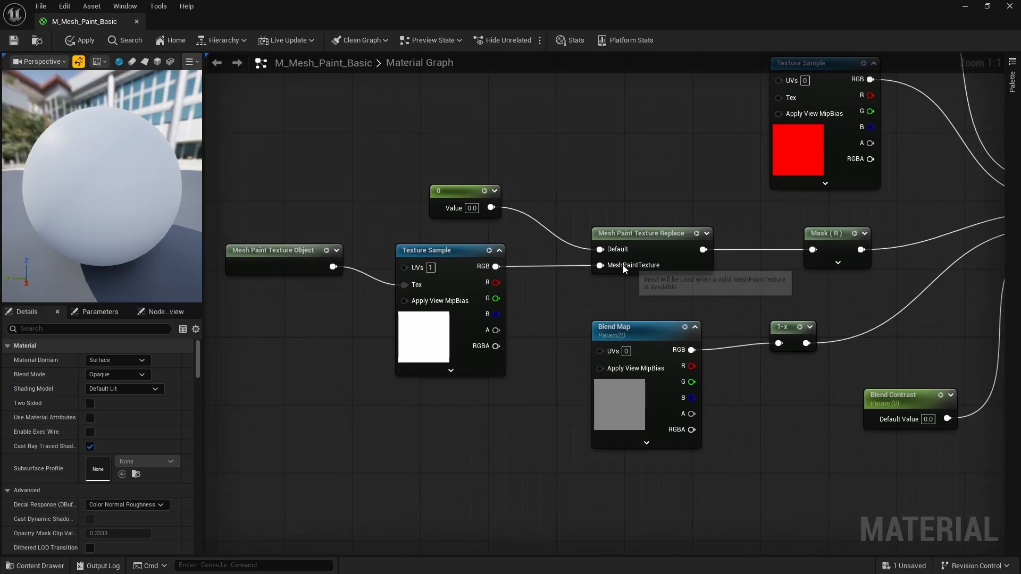
right_drag(725, 205, 688, 202)
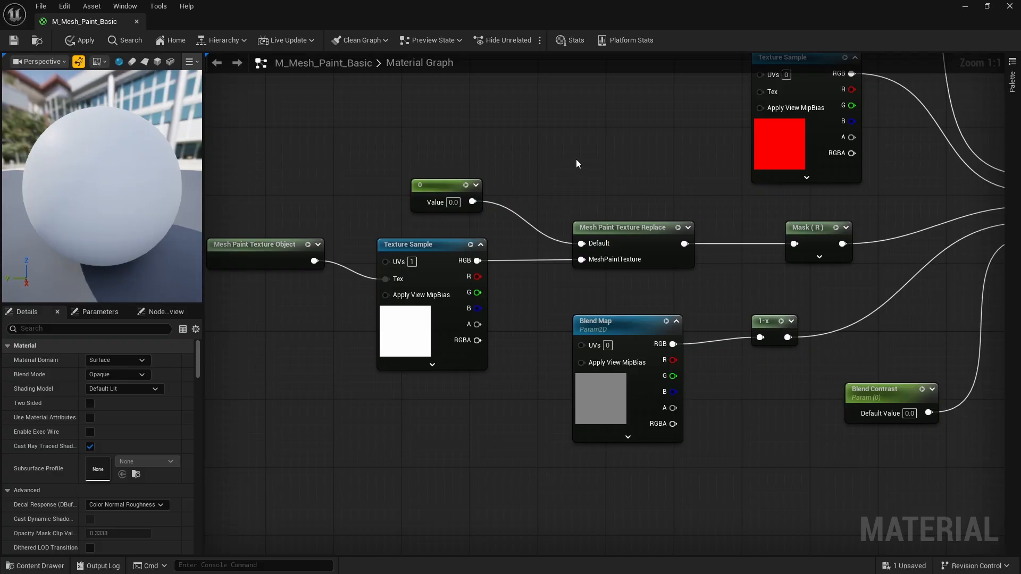
click(580, 141)
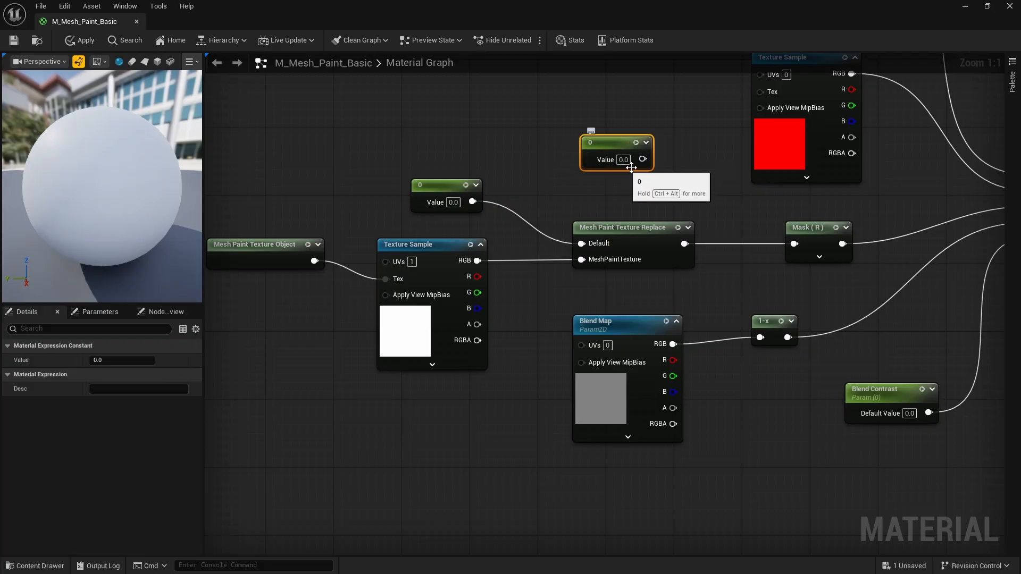
drag(642, 159, 647, 196)
click(672, 109)
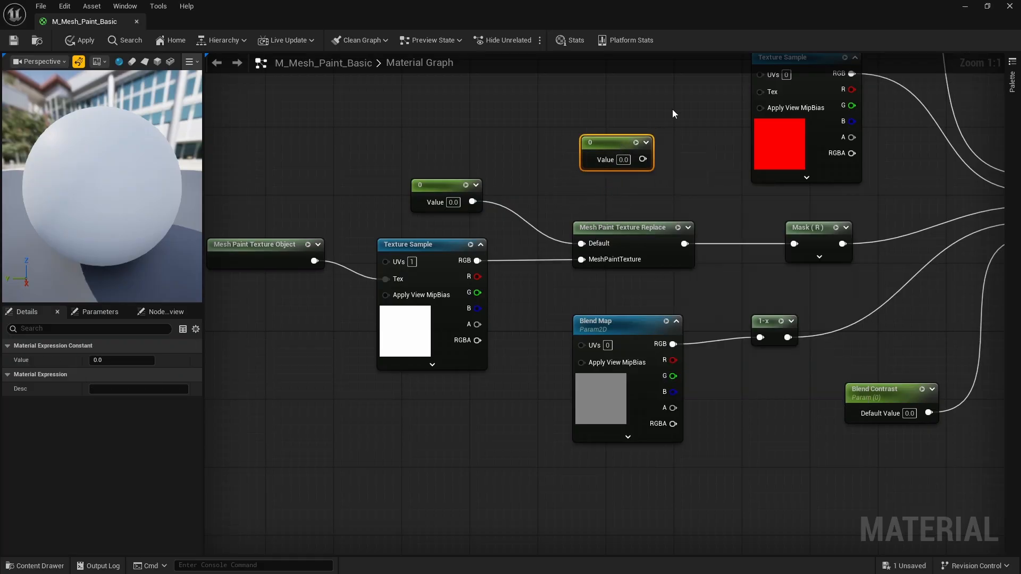
key(Delete)
right_drag(693, 159, 564, 163)
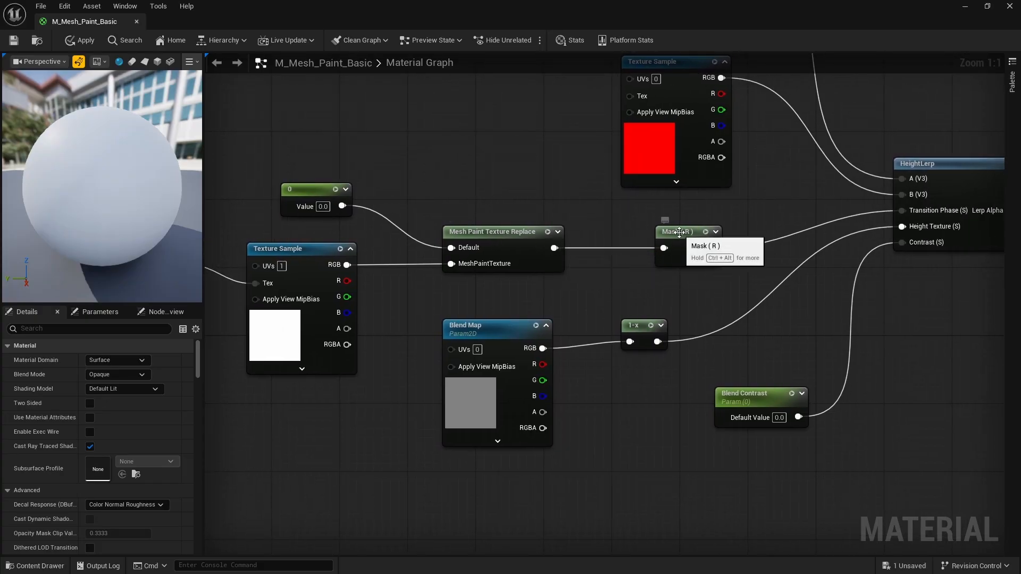
right_drag(651, 225, 578, 228)
click(600, 234)
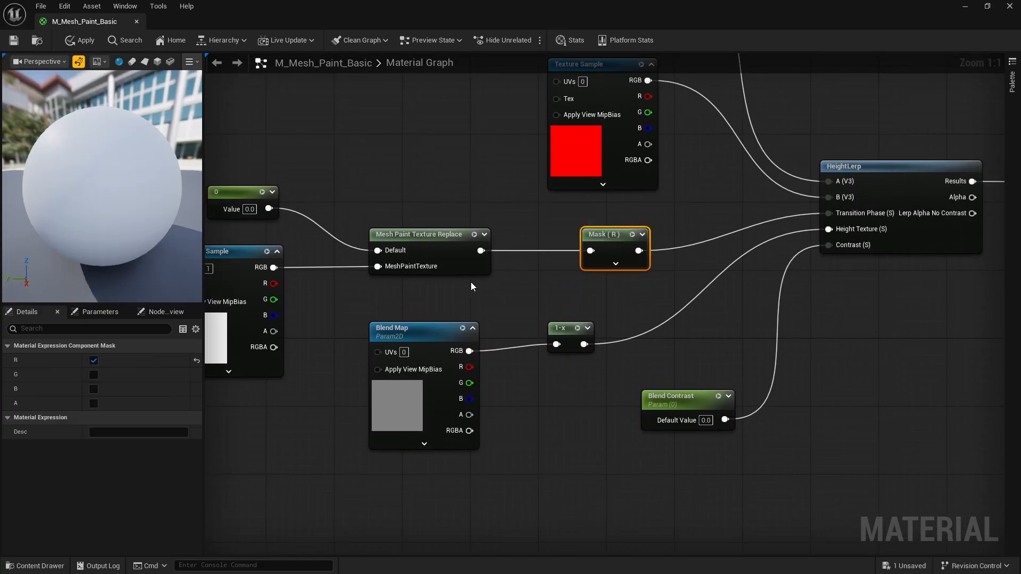
click(471, 142)
right_click(467, 181)
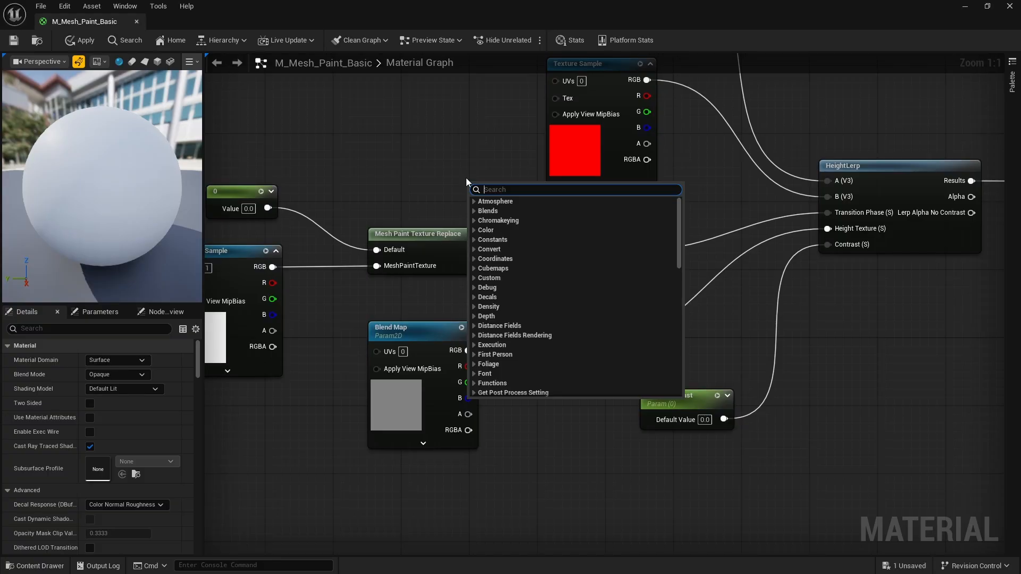
text(component)
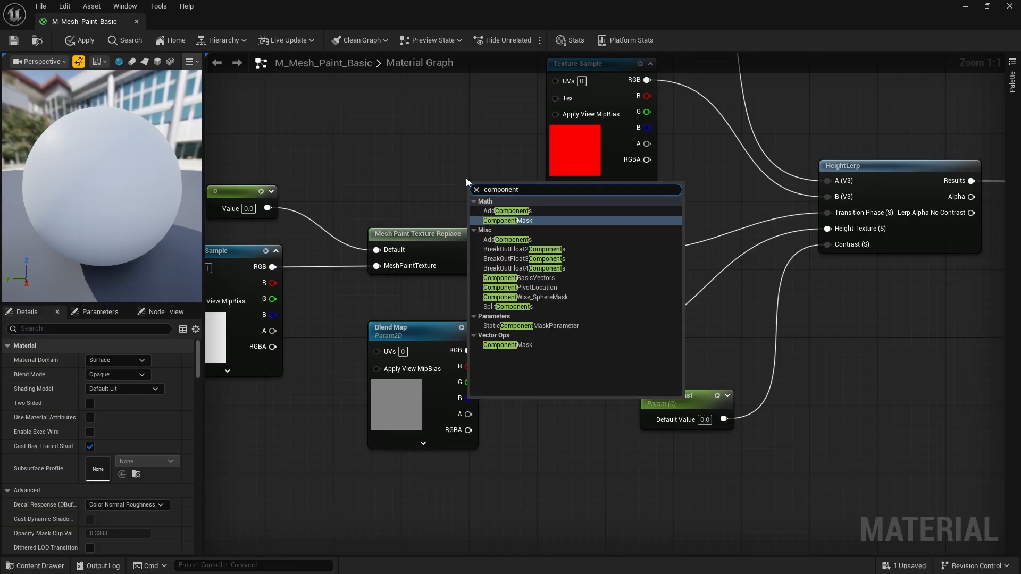
click(509, 220)
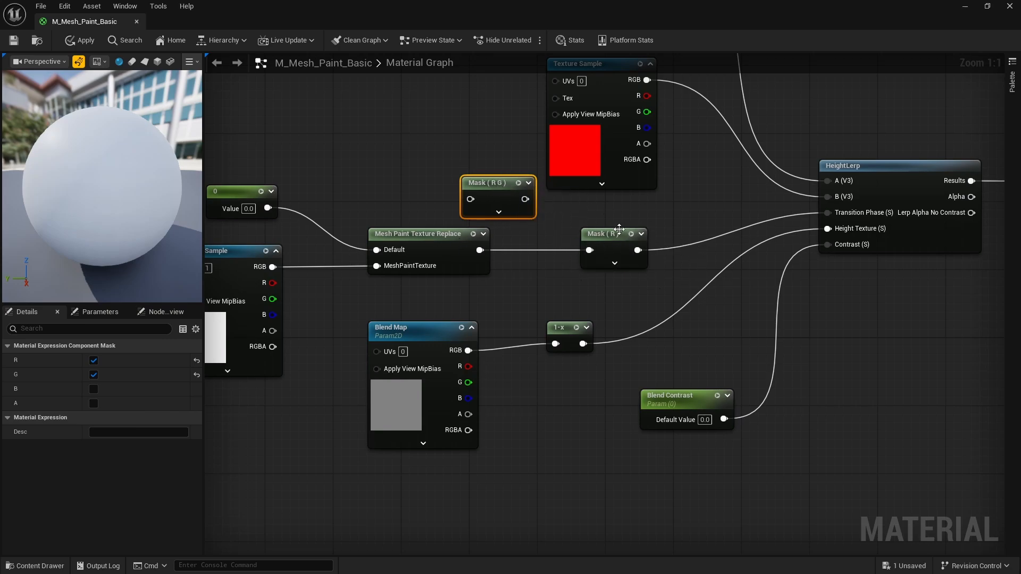
click(95, 378)
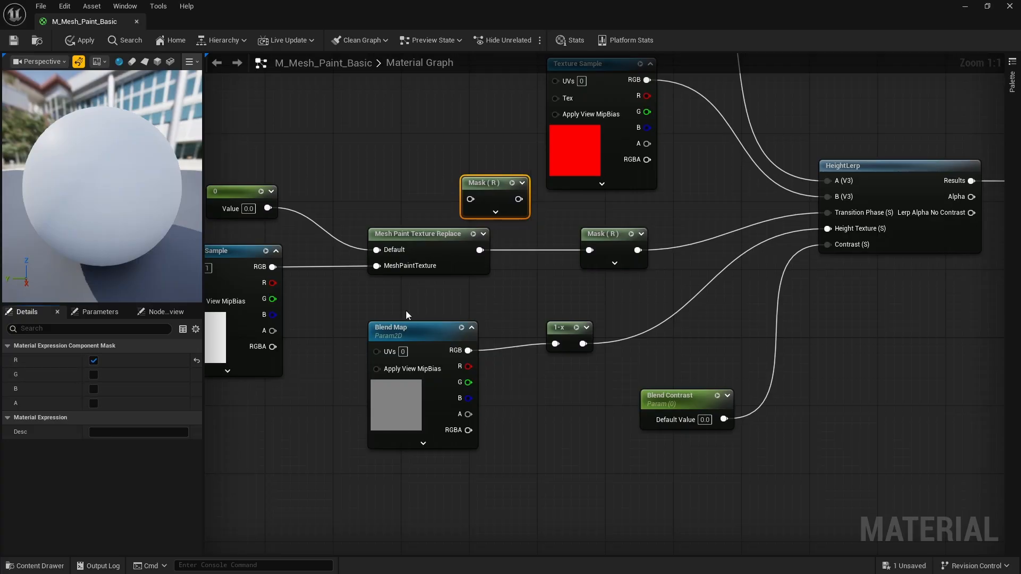
key(Delete)
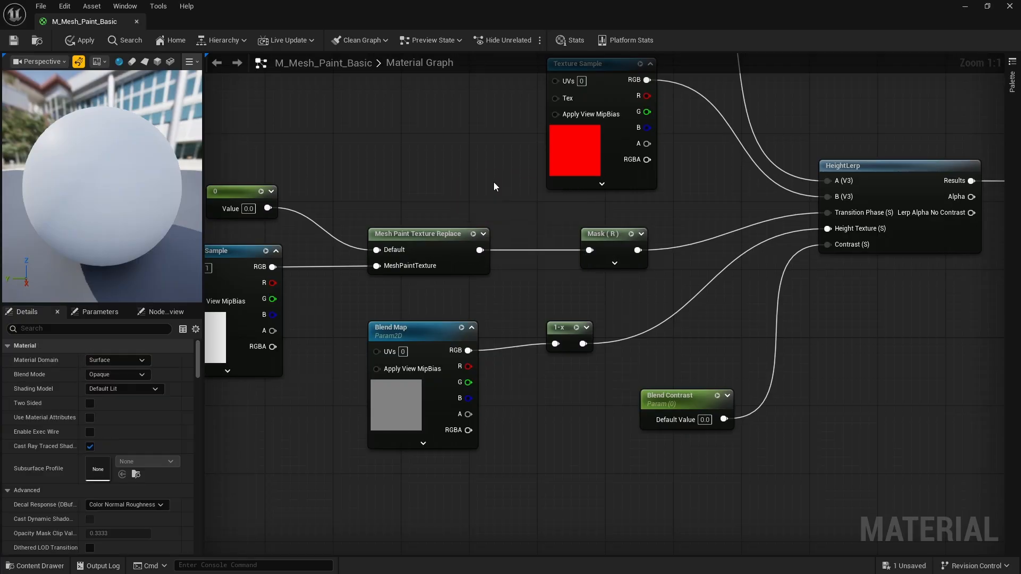
scroll(691, 266, down, 1)
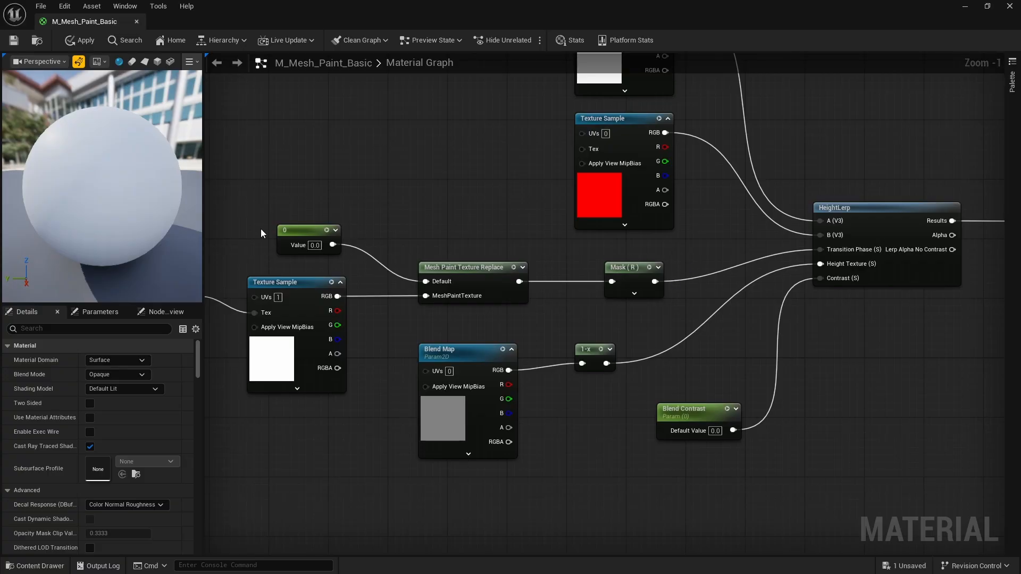
right_drag(529, 254, 668, 226)
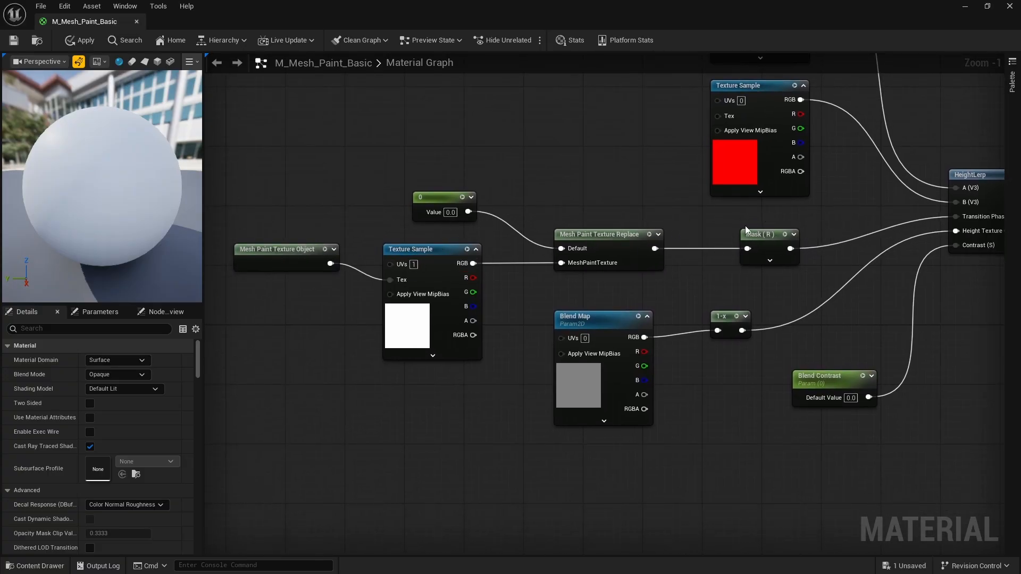
right_drag(748, 228, 587, 343)
right_drag(696, 261, 605, 319)
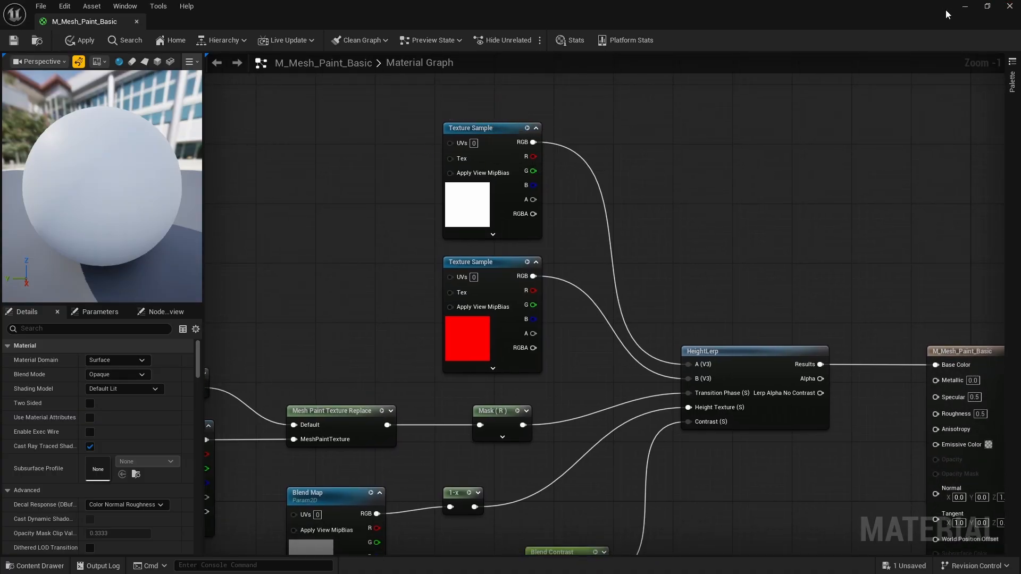
Restore the Material Editor to a window and browse the 14 textures in Content > Textures
click(987, 6)
scroll(630, 298, down, 3)
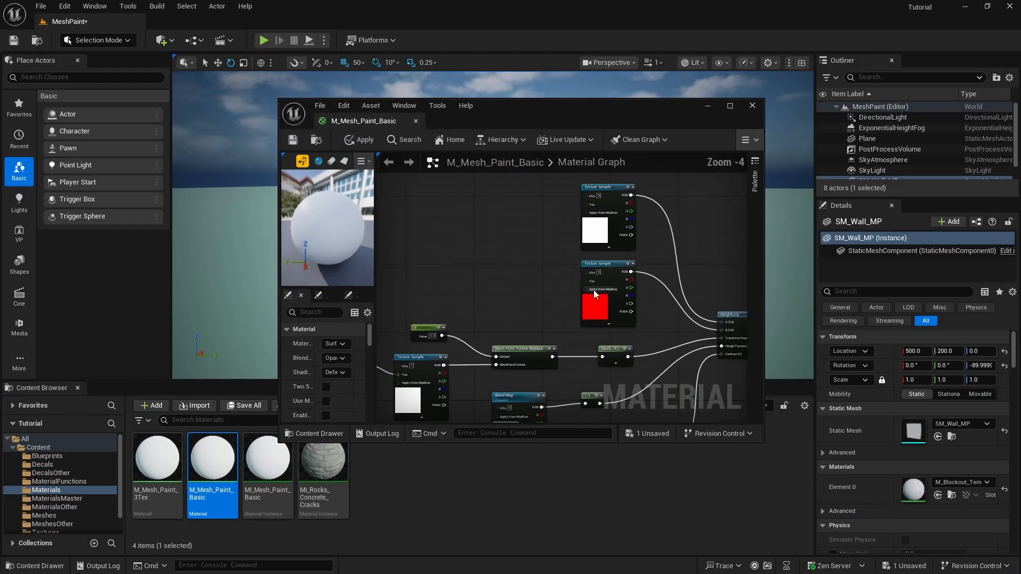
scroll(595, 294, up, 1)
scroll(53, 516, down, 1)
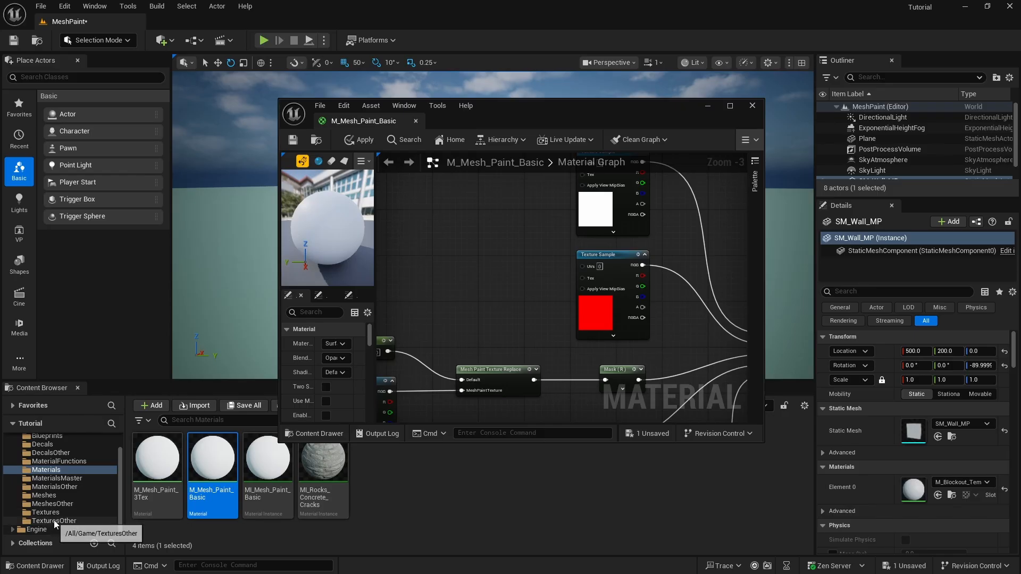
click(45, 512)
scroll(540, 487, down, 1)
scroll(539, 487, up, 1)
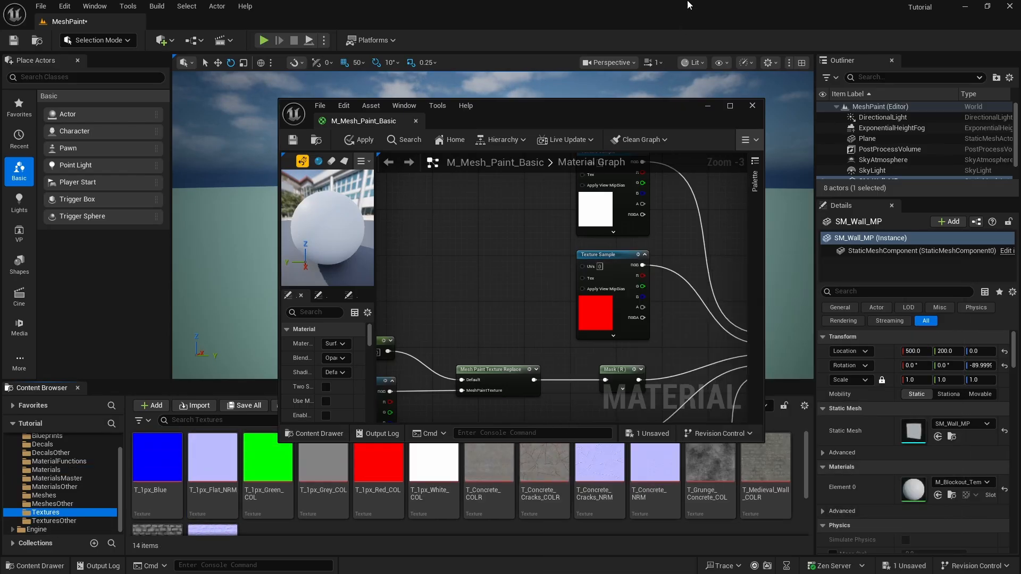
Move the editor window up-right and pan the graph to the HeightLerp node
drag(608, 114, 728, 66)
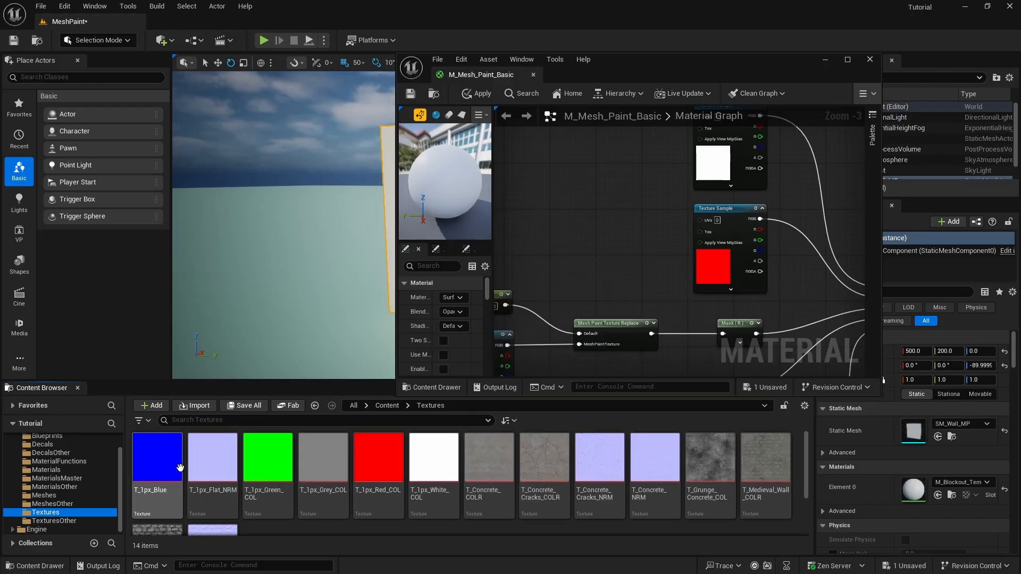
right_drag(681, 241, 634, 261)
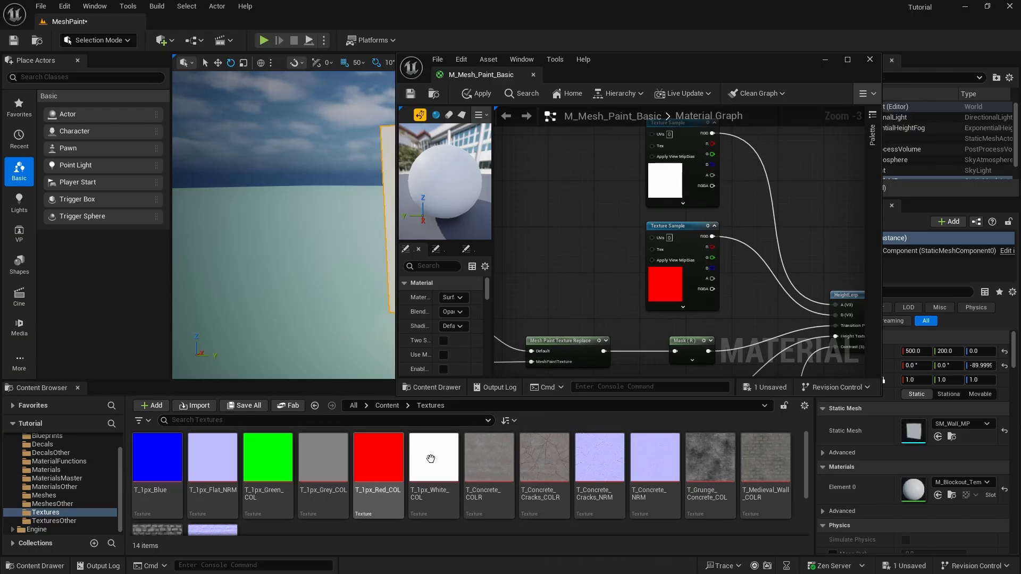
right_drag(681, 205, 718, 203)
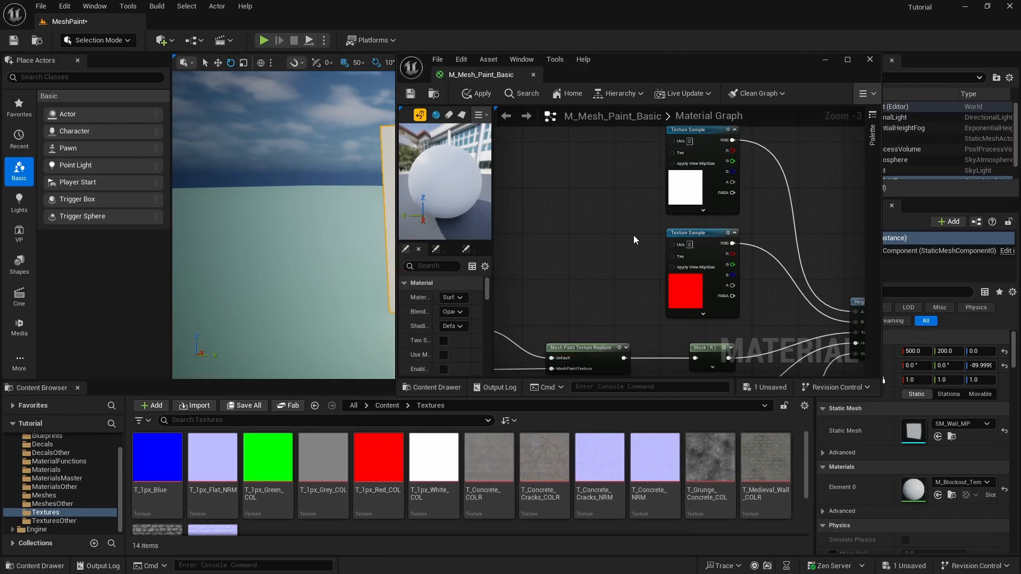
right_drag(631, 242, 586, 267)
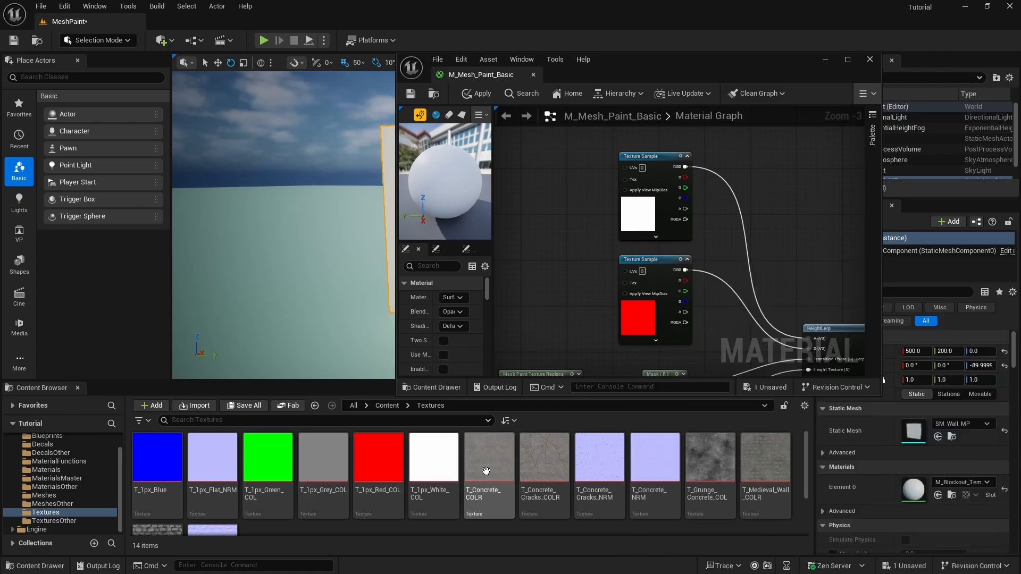
click(965, 6)
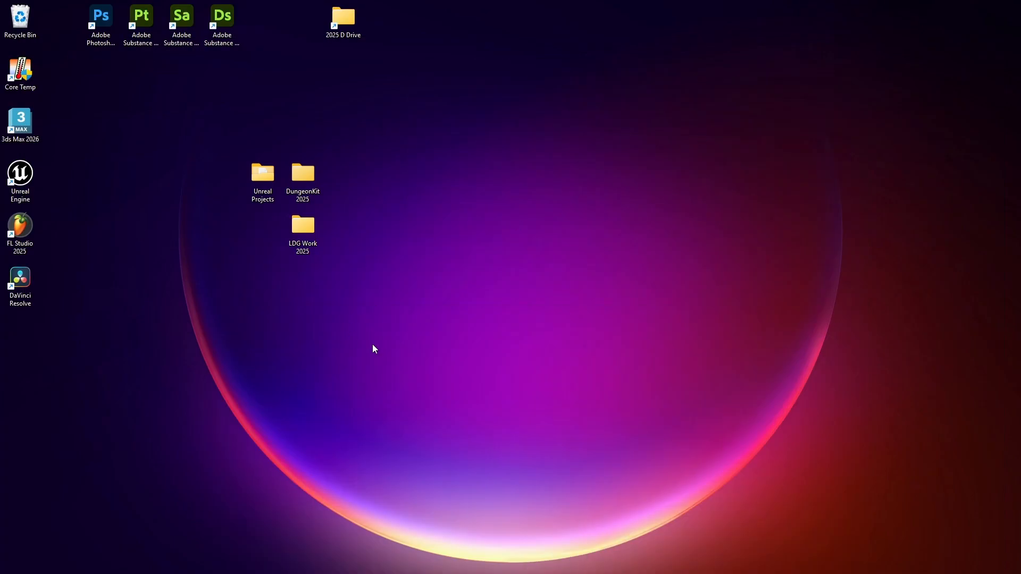
mouse_move(594, 562)
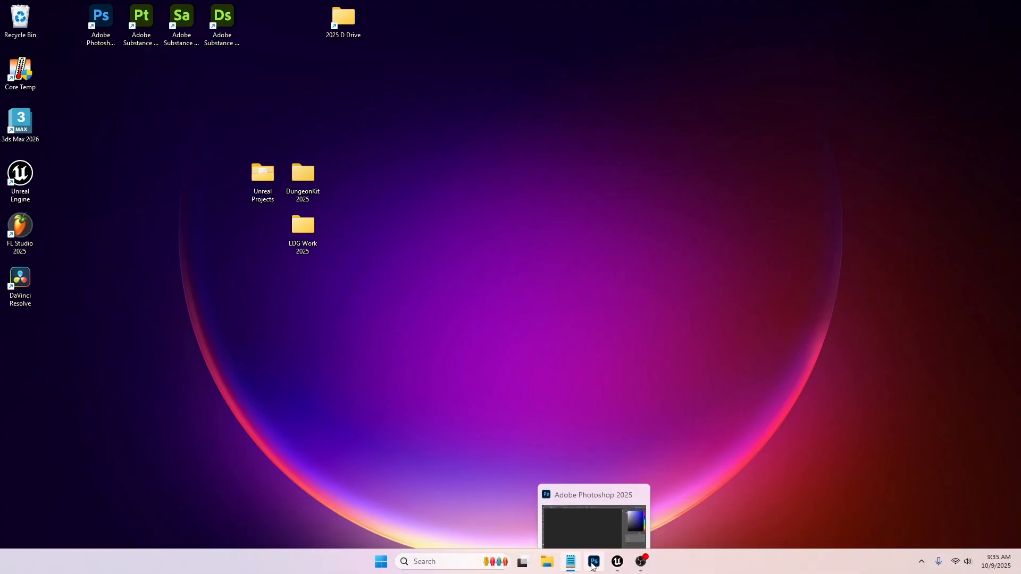
click(597, 508)
click(23, 6)
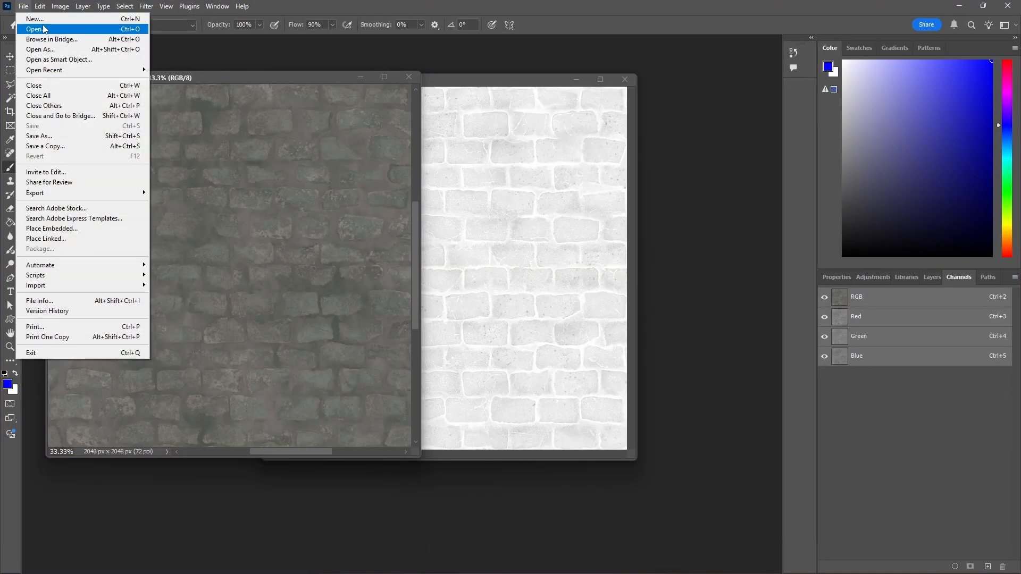
click(33, 18)
double_click(672, 217)
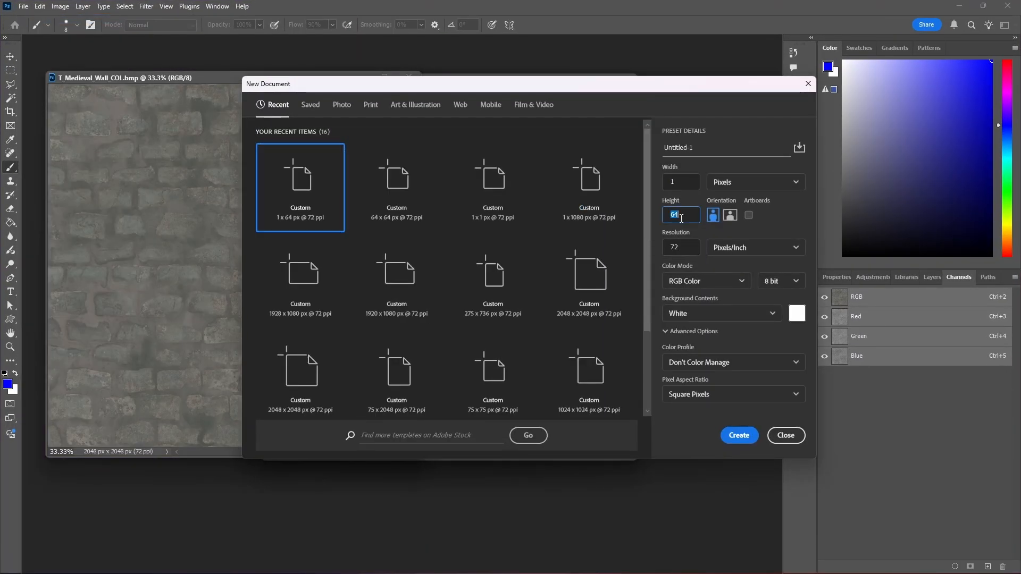
text(1)
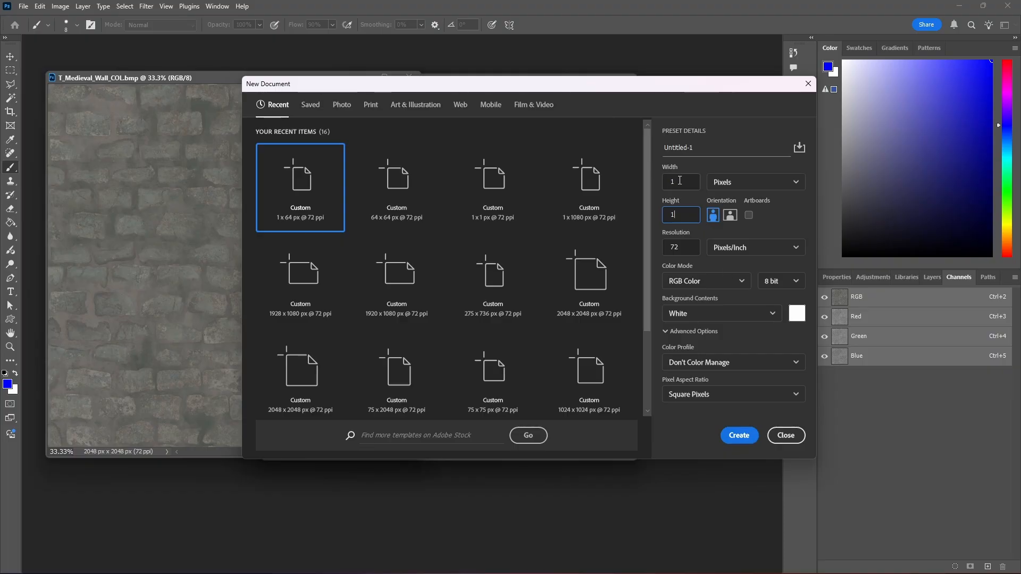
click(739, 436)
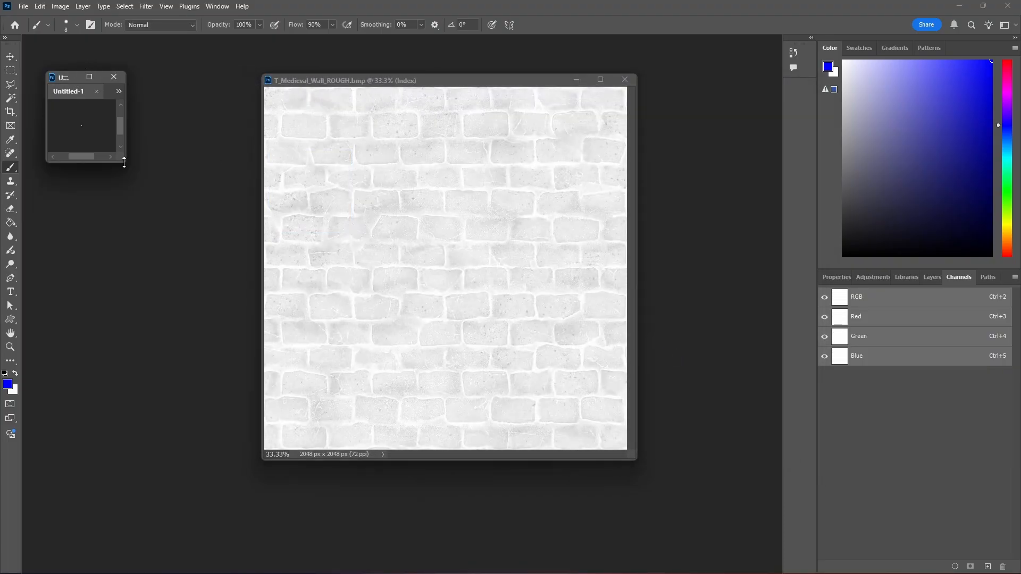
drag(124, 159, 367, 315)
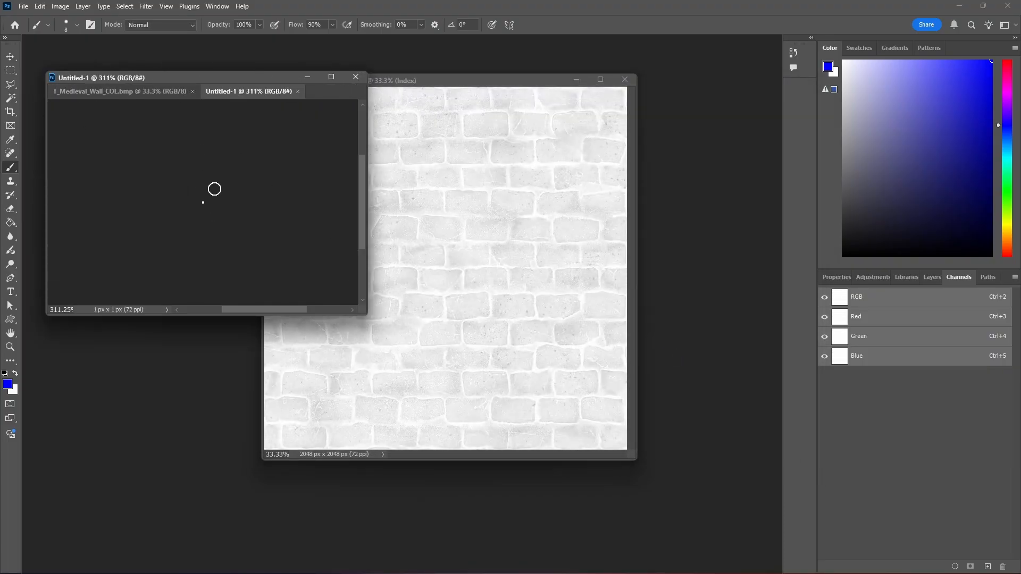
alt+scroll(207, 203, up, 15)
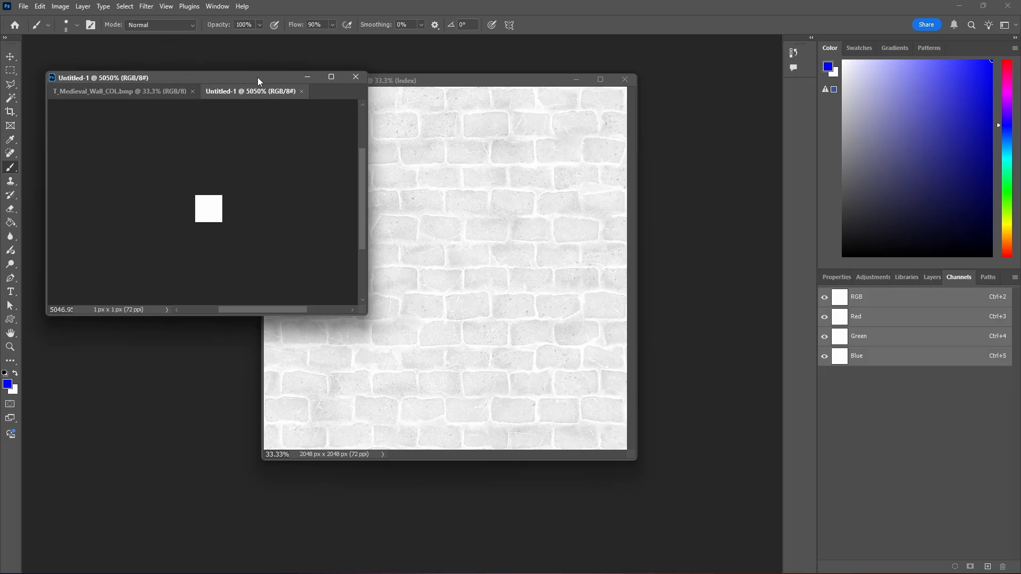
drag(258, 92, 532, 214)
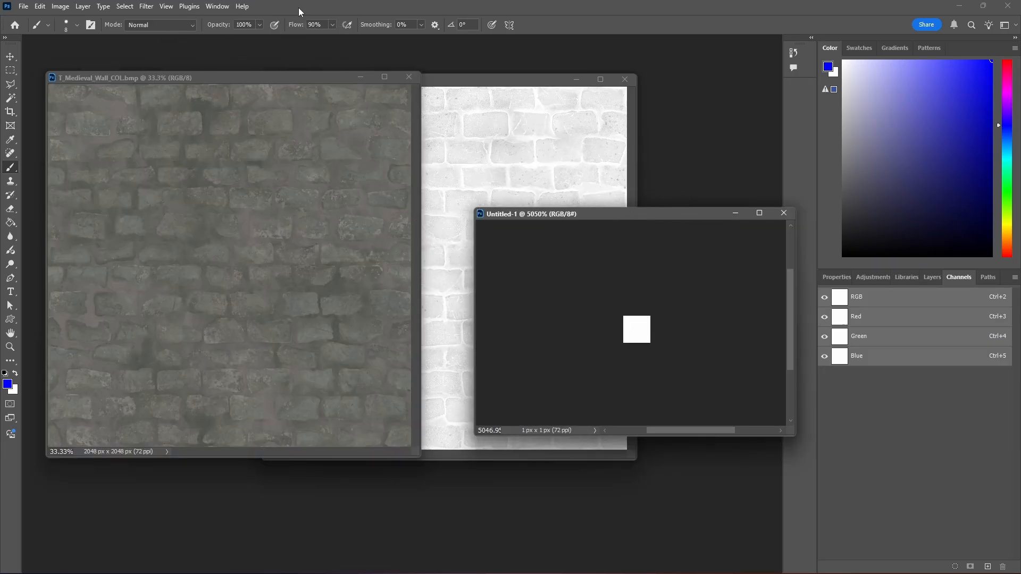
alt+scroll(625, 343, up, 3)
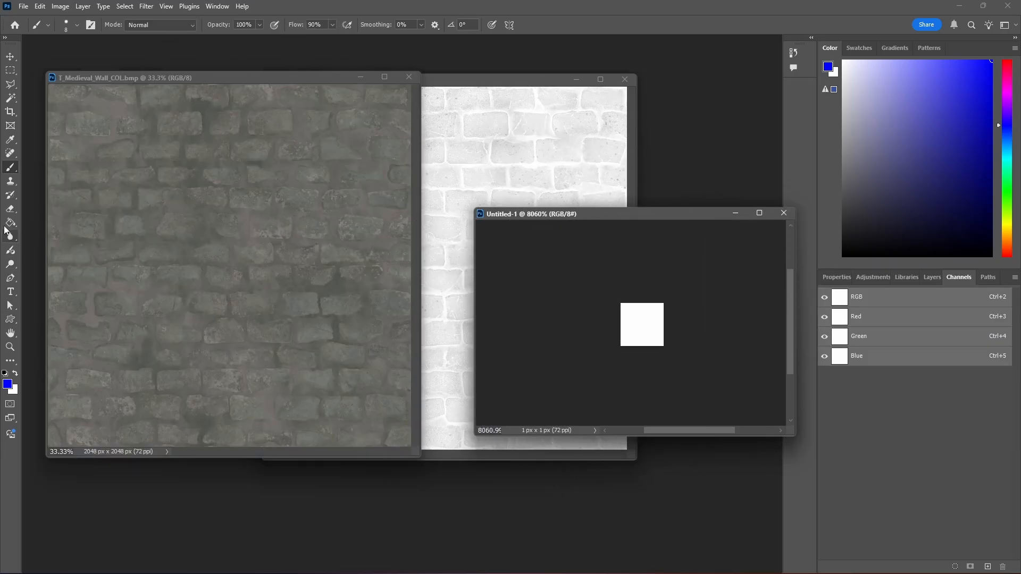
click(10, 224)
click(7, 384)
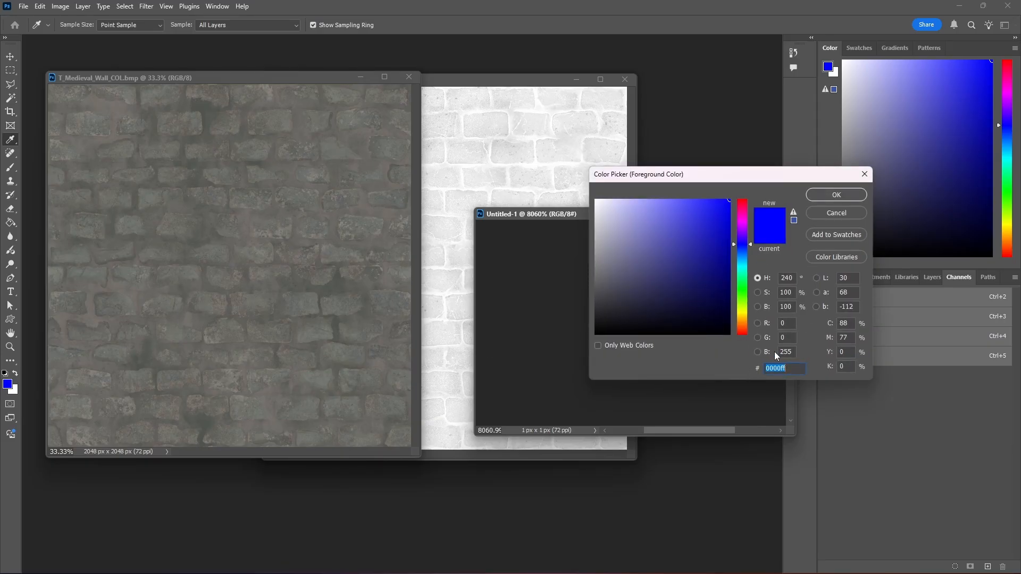
click(840, 202)
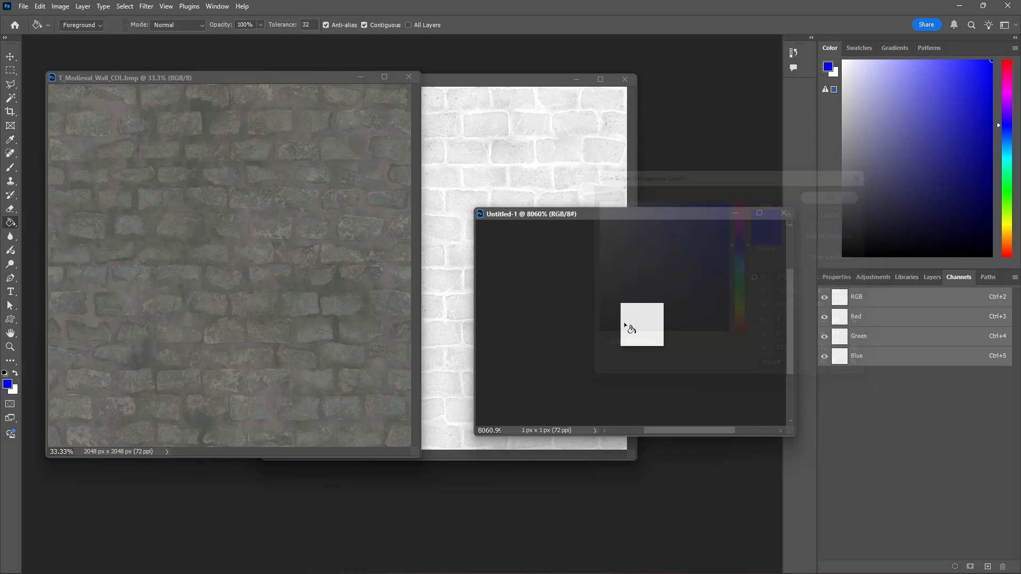
click(658, 328)
alt+scroll(675, 330, up, 2)
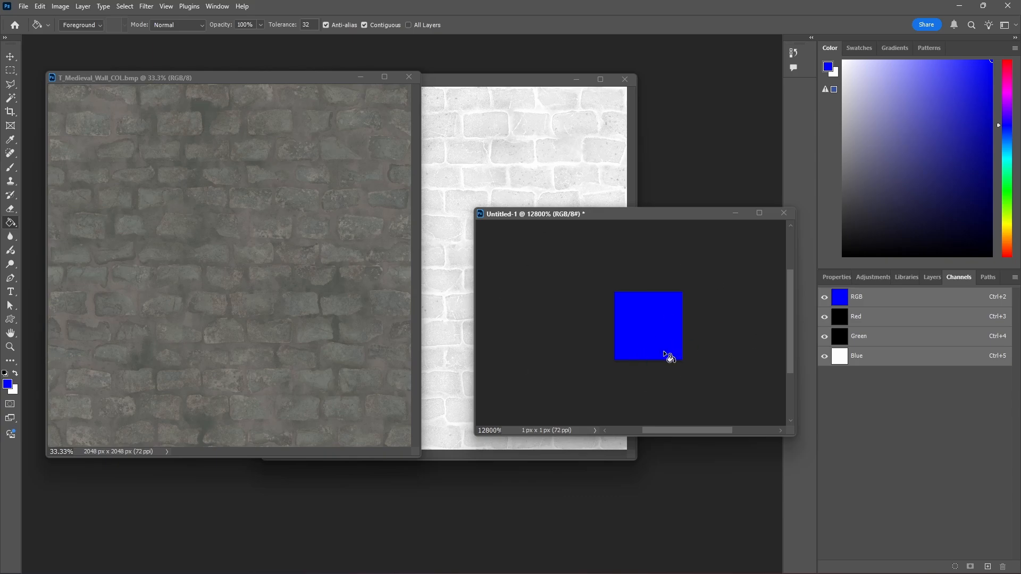
click(785, 213)
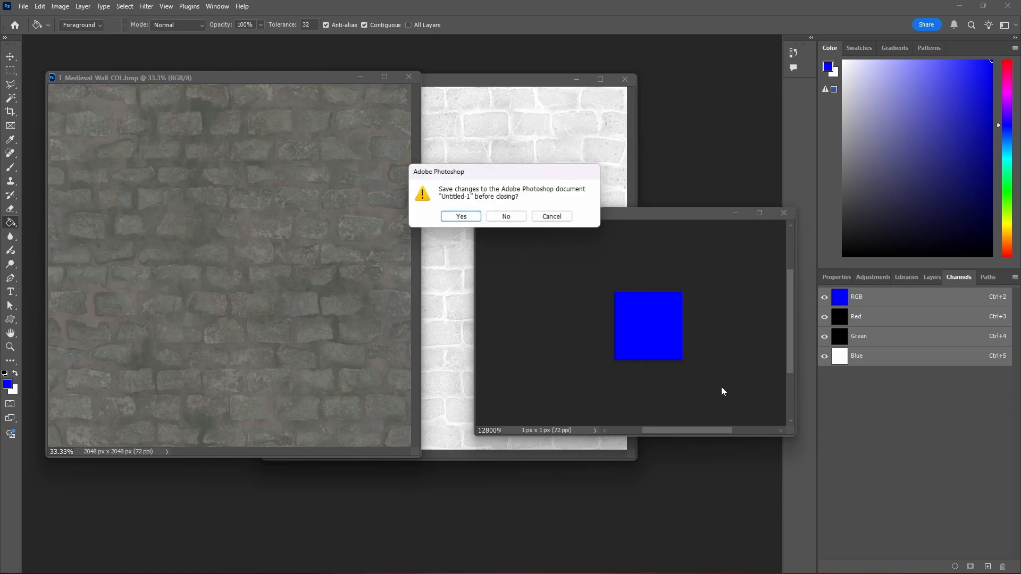
click(504, 216)
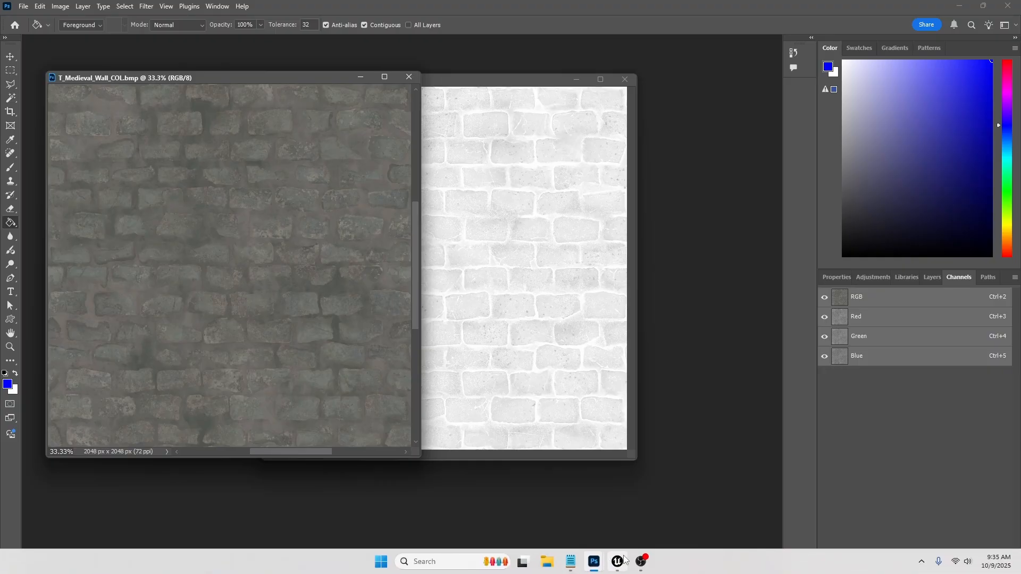
Switch back to Unreal Engine and maximize the material editor over the whole node network
click(617, 562)
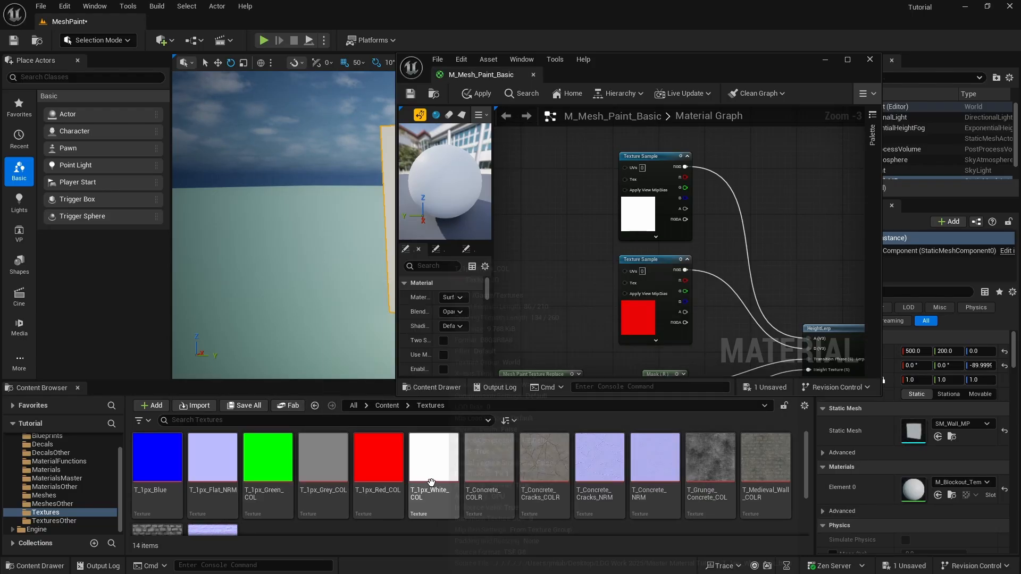
right_drag(783, 215, 721, 193)
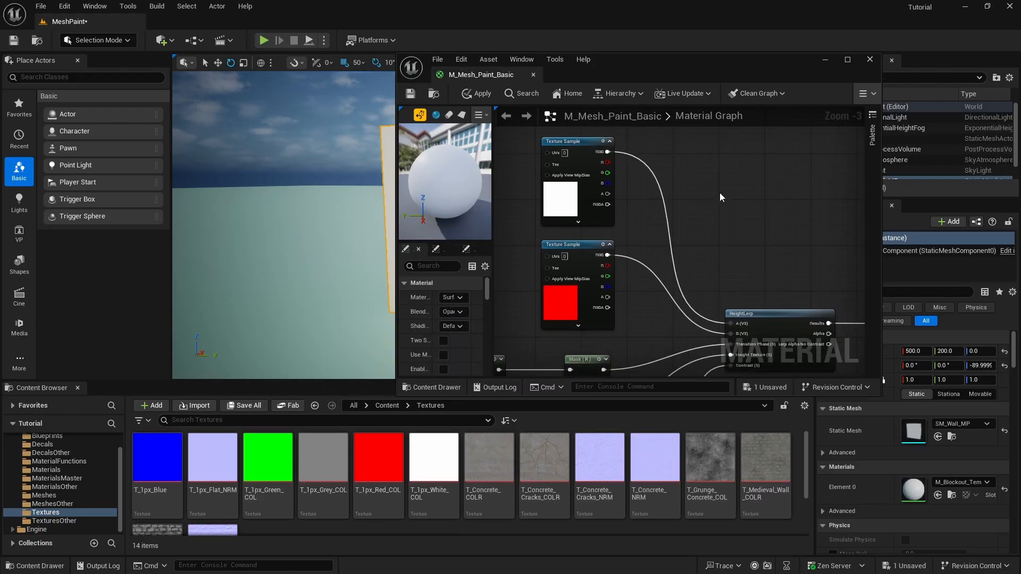
click(847, 60)
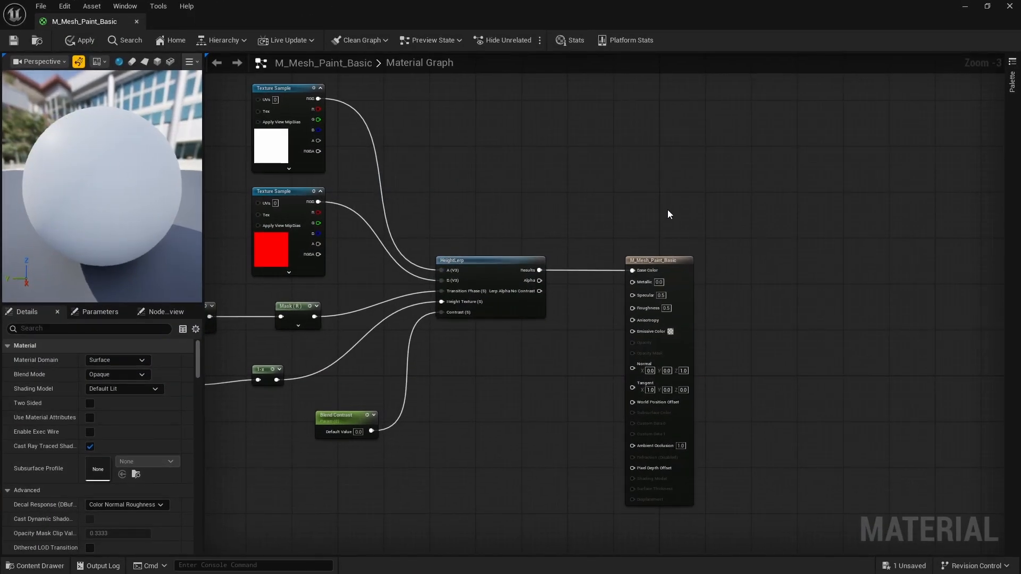
right_drag(553, 166, 777, 190)
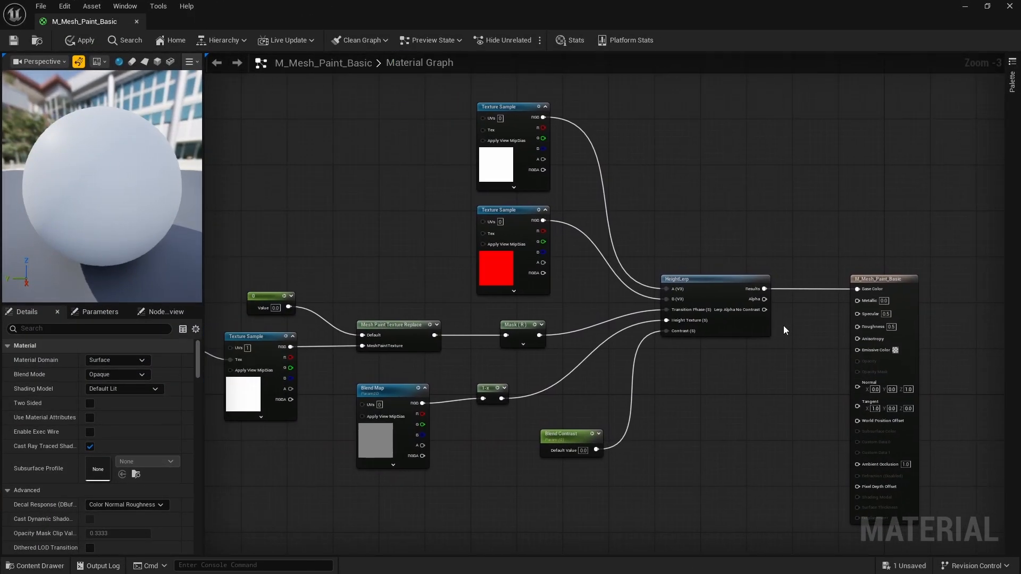
Zoom in and out to inspect the Blend Map, 1-x and HeightLerp nodes
scroll(784, 330, up, 2)
scroll(597, 268, down, 4)
scroll(657, 250, up, 4)
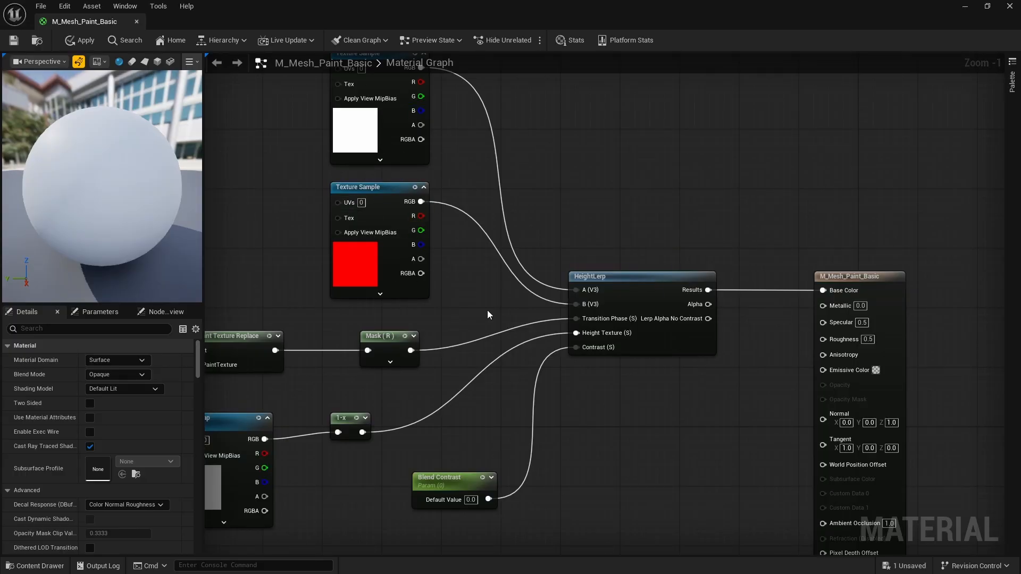
scroll(560, 286, down, 2)
scroll(575, 293, up, 2)
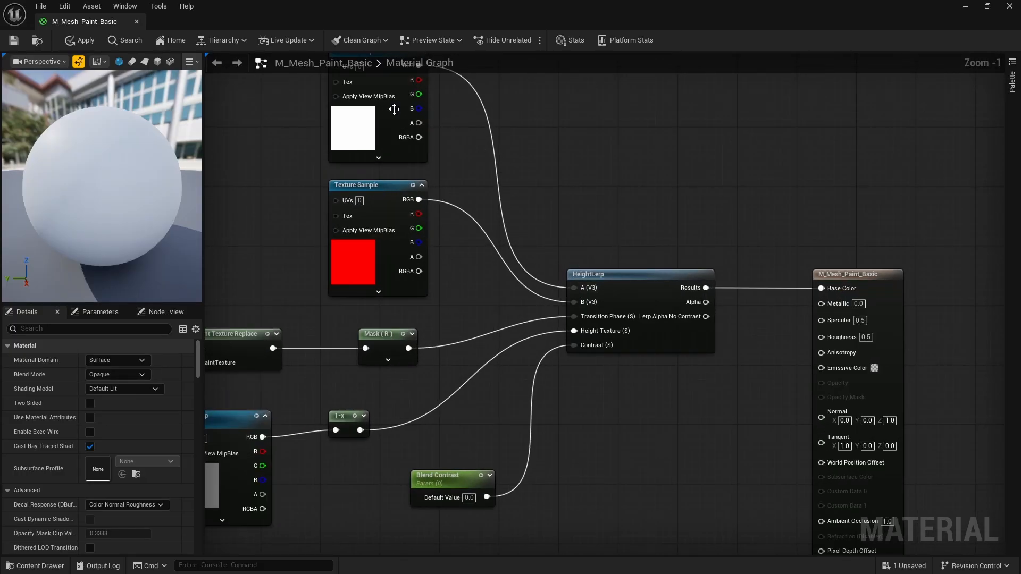
scroll(397, 200, up, 1)
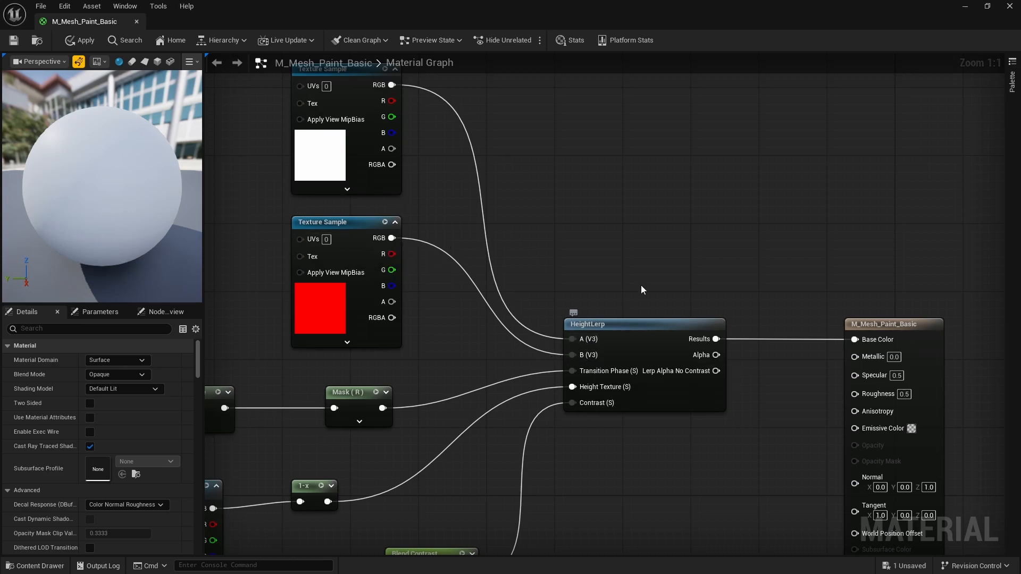
scroll(640, 286, down, 2)
scroll(415, 414, up, 2)
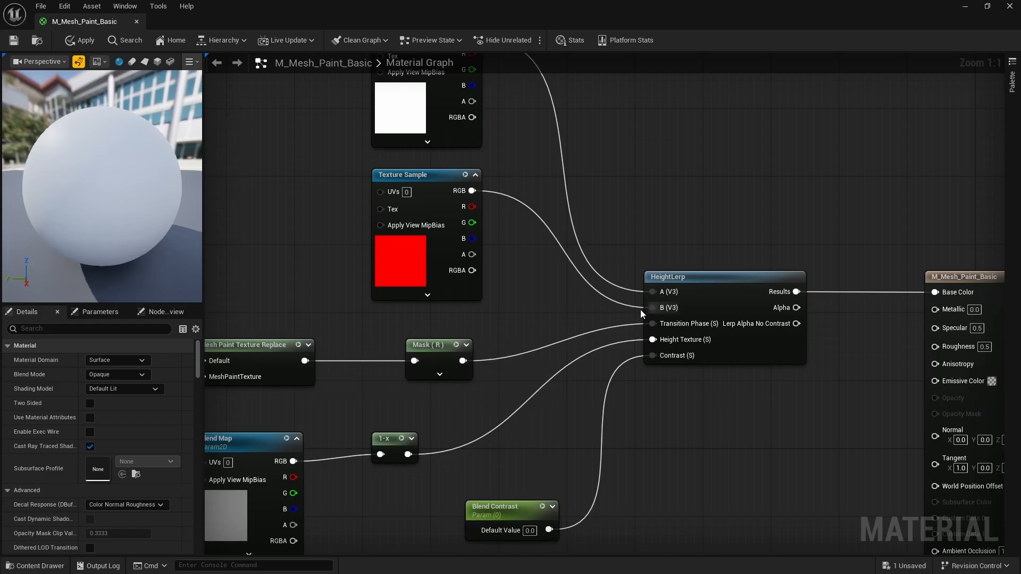
scroll(621, 307, down, 6)
scroll(472, 323, up, 3)
scroll(386, 339, down, 3)
scroll(586, 325, up, 6)
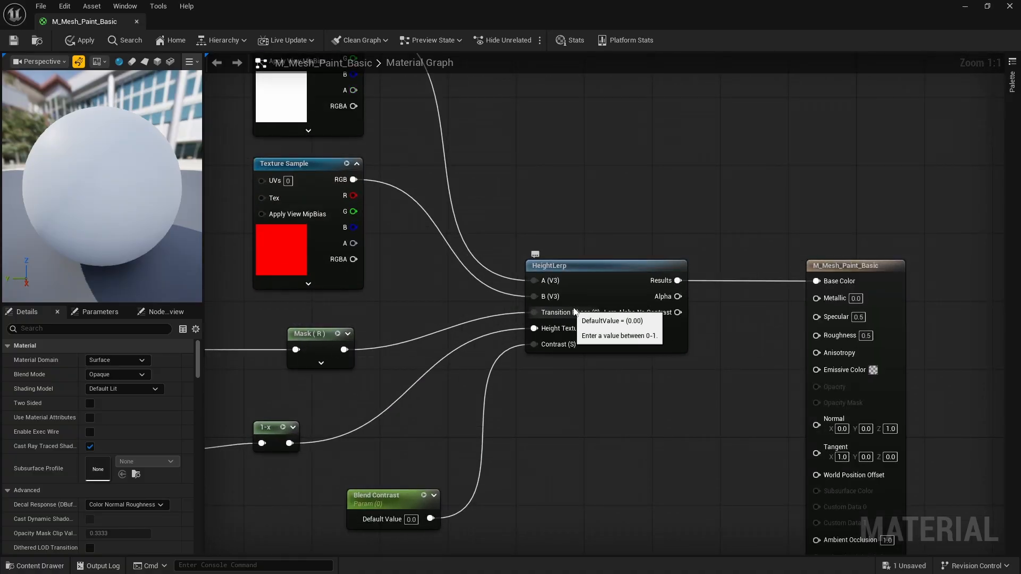
scroll(572, 304, down, 5)
scroll(421, 304, up, 5)
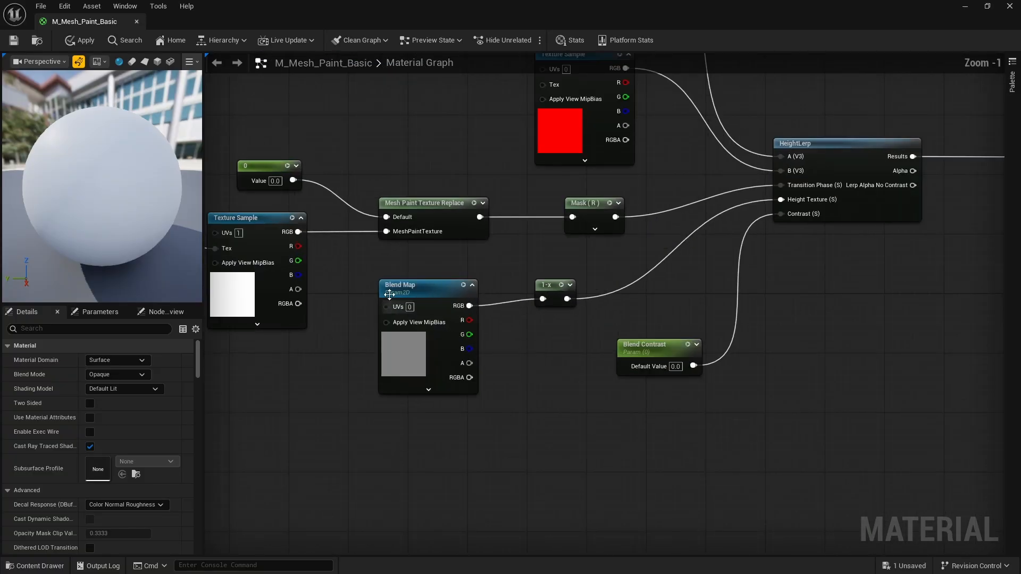
scroll(438, 308, down, 3)
scroll(443, 323, up, 3)
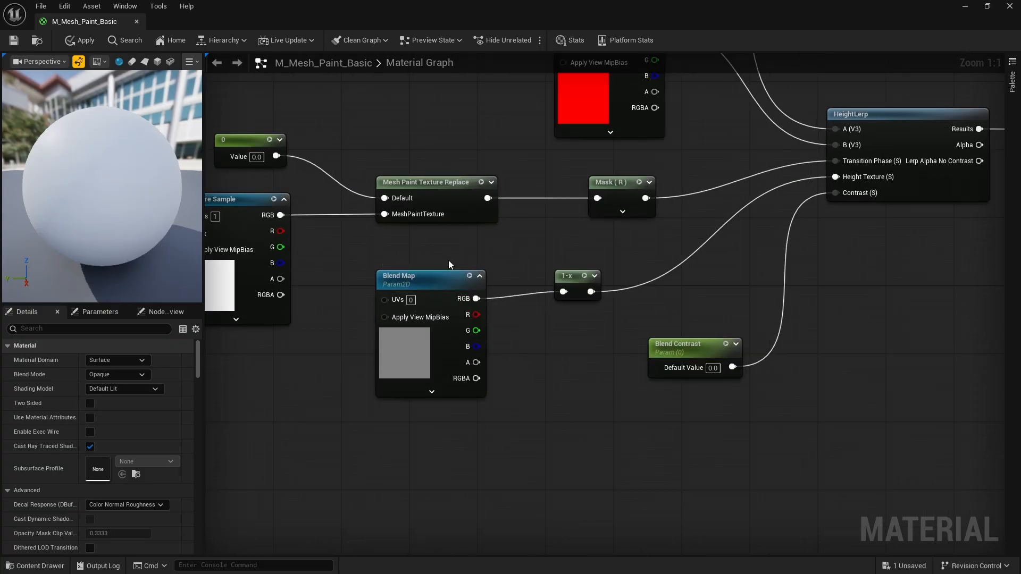
Add the T_1px_Grey_COL texture to the material graph and maximize the editor
click(987, 6)
scroll(655, 139, down, 3)
scroll(640, 223, down, 3)
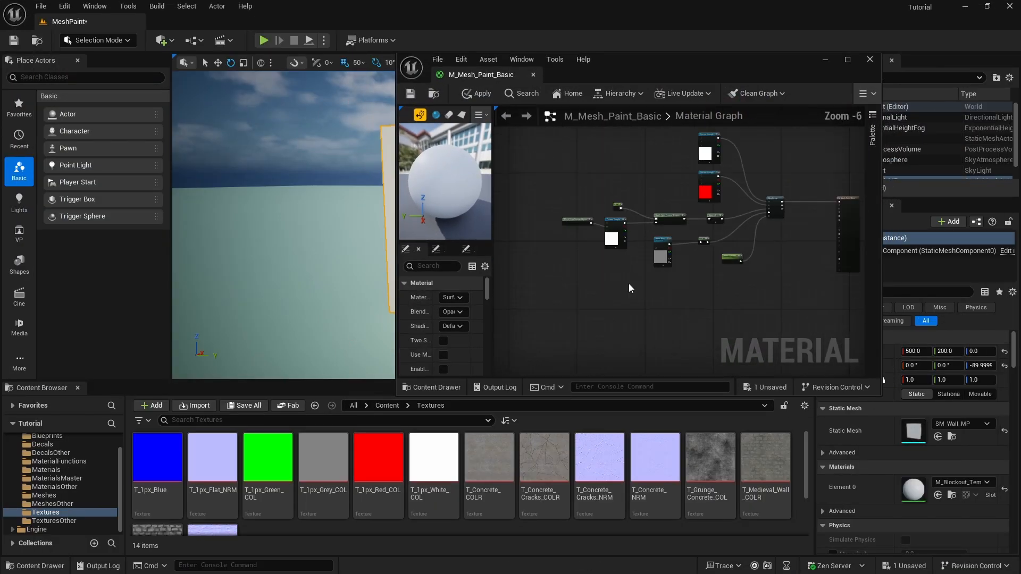
drag(325, 446, 636, 295)
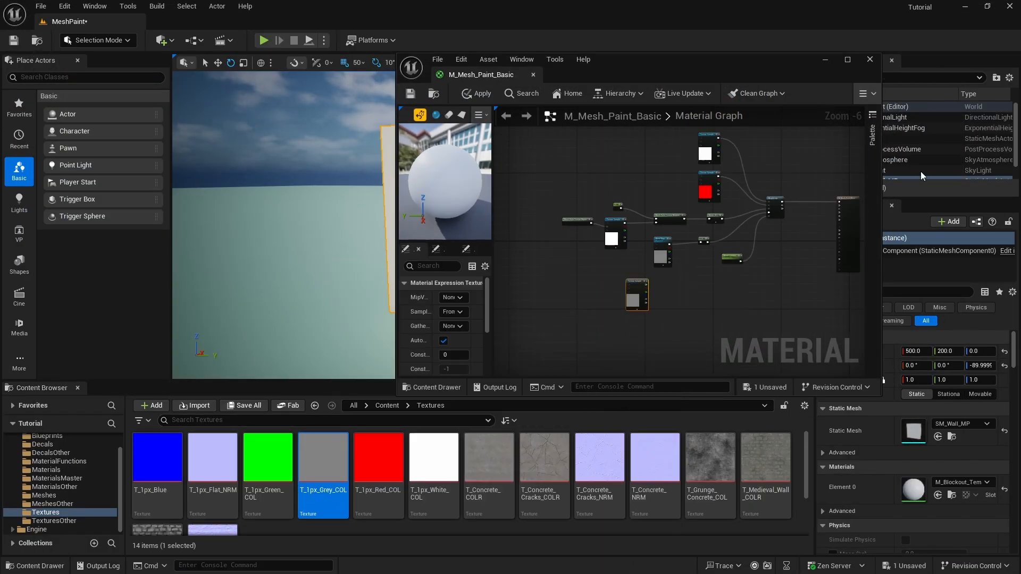
click(842, 60)
scroll(319, 181, up, 7)
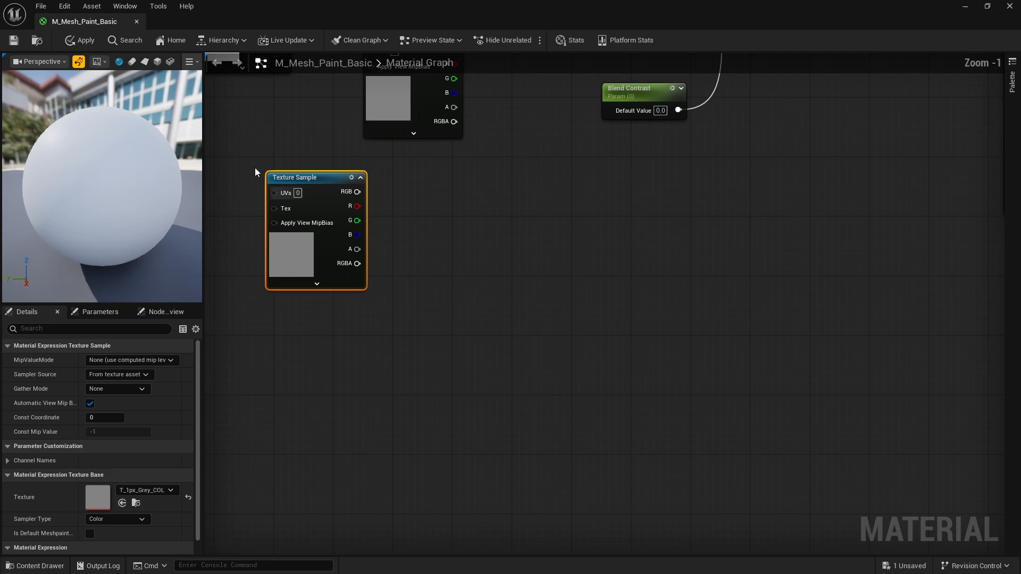
Convert the texture to a 'Blend Map' parameter, delete the duplicate, and nudge Blend Contrast left
right_click(317, 178)
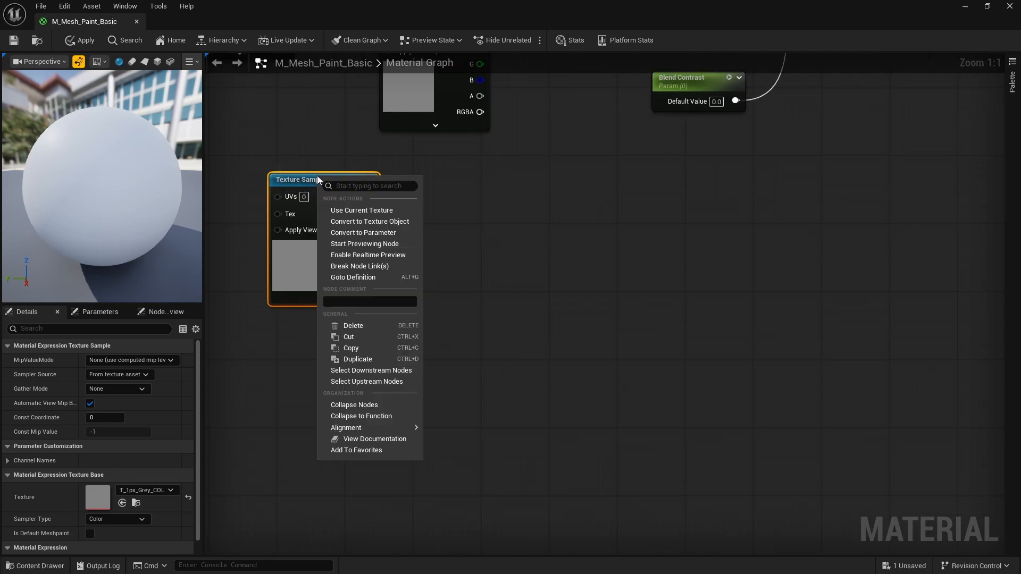
click(391, 234)
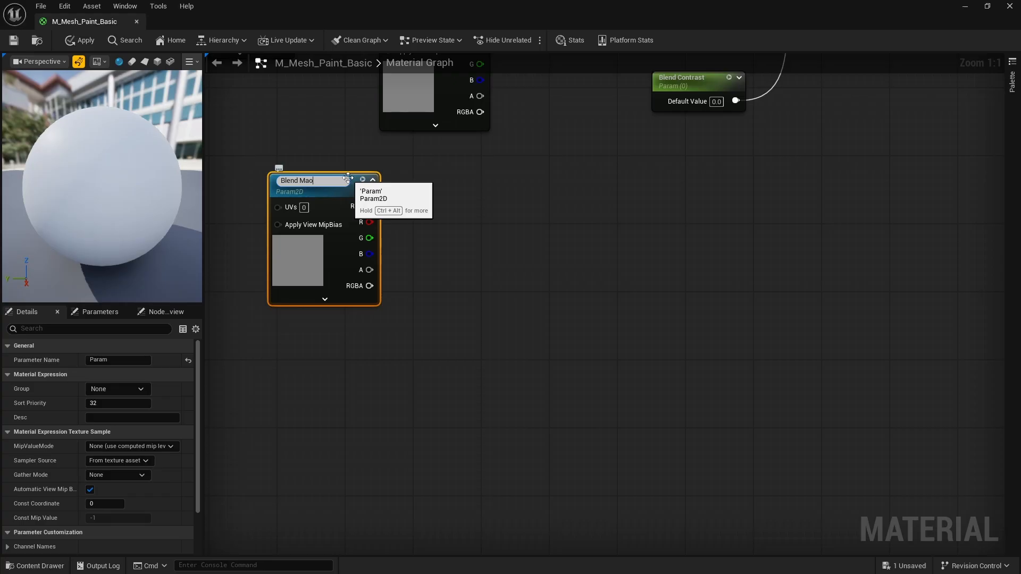
text(Blend Map)
key(Return)
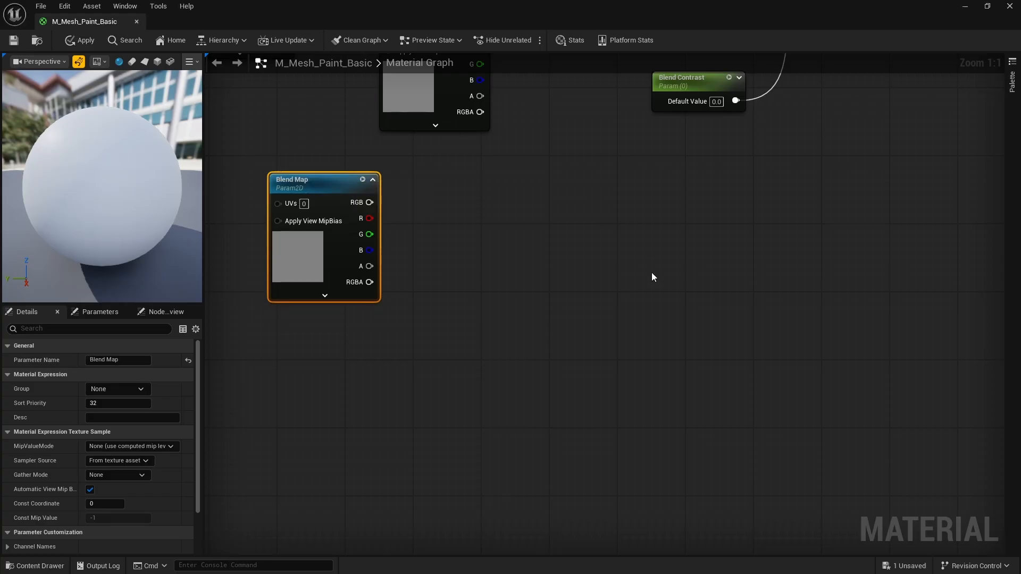
scroll(346, 254, down, 3)
scroll(393, 81, up, 3)
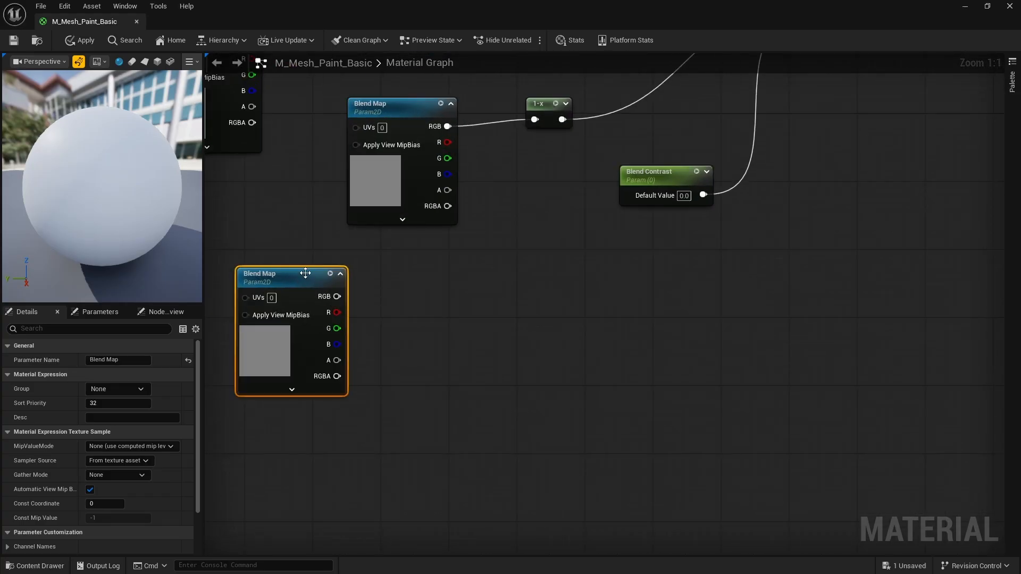
key(Delete)
scroll(506, 289, down, 2)
scroll(503, 185, up, 2)
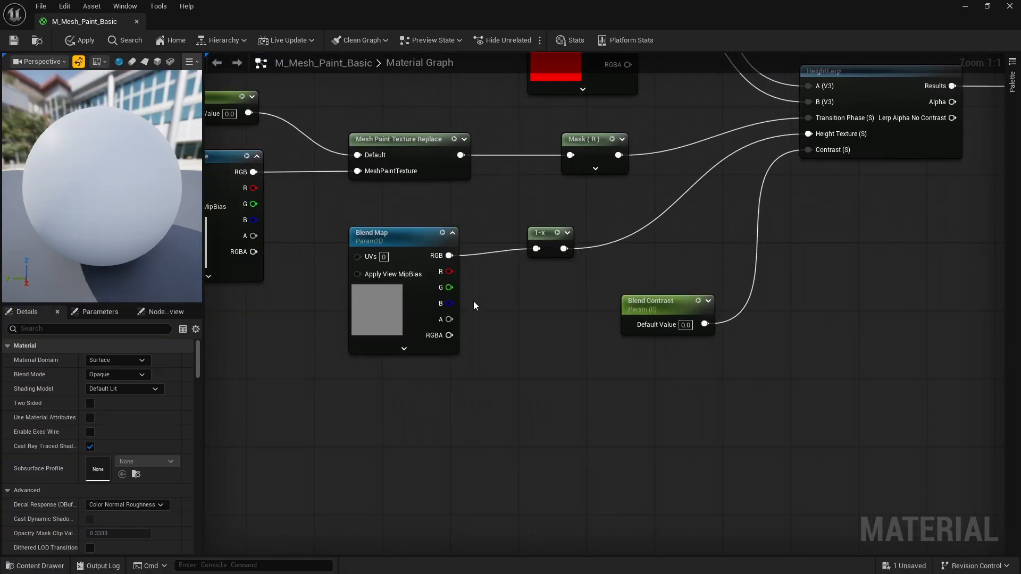
scroll(475, 305, down, 2)
scroll(656, 224, up, 2)
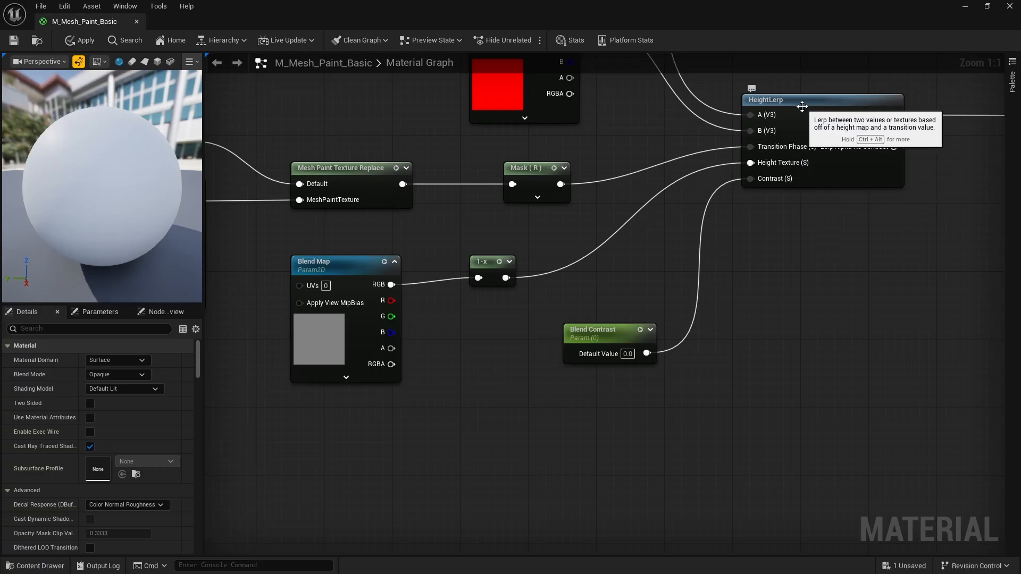
drag(644, 333, 591, 333)
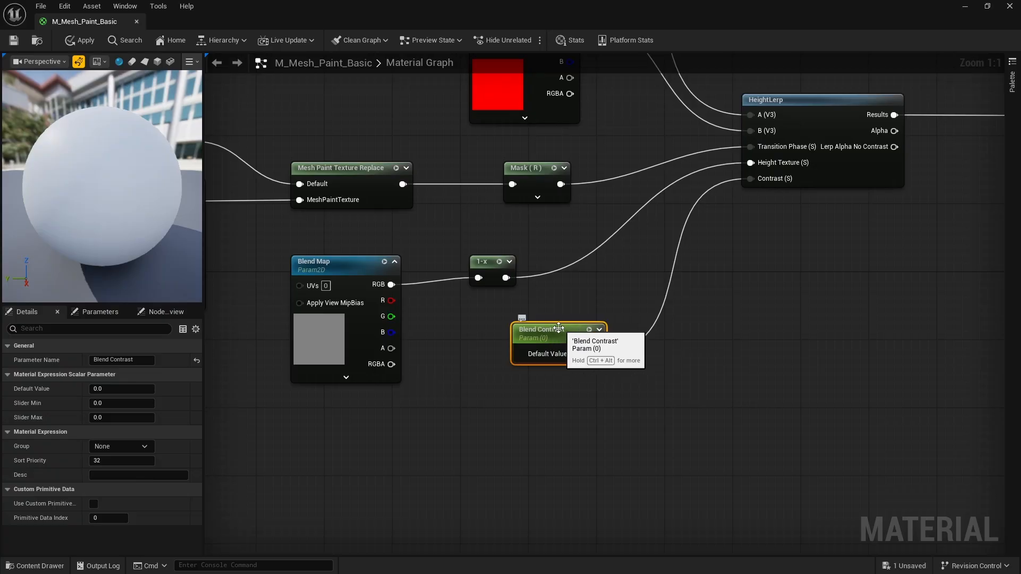
Deselect Blend Contrast, then add and delete a stray Constant node
click(690, 387)
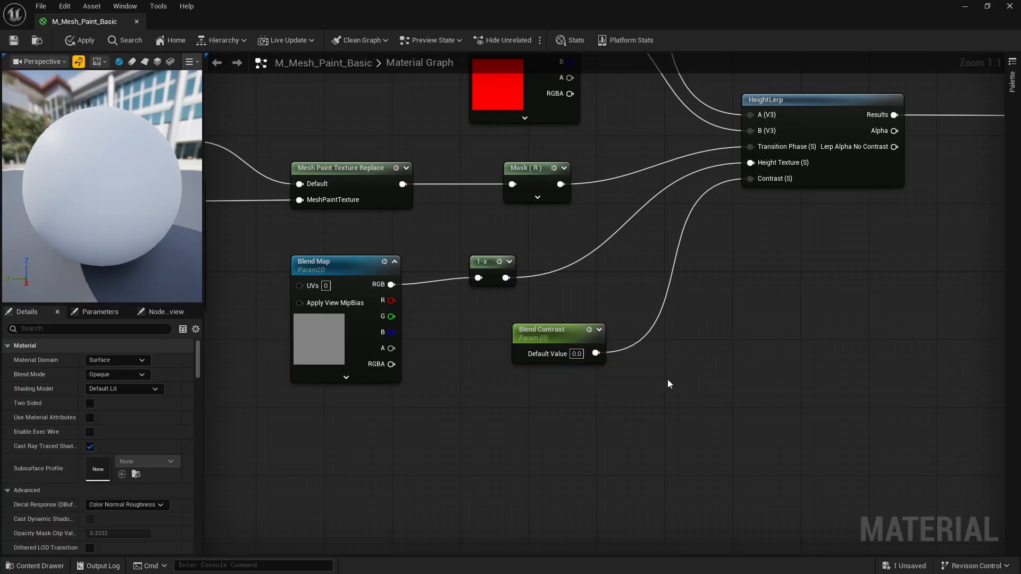
key(1)
click(671, 377)
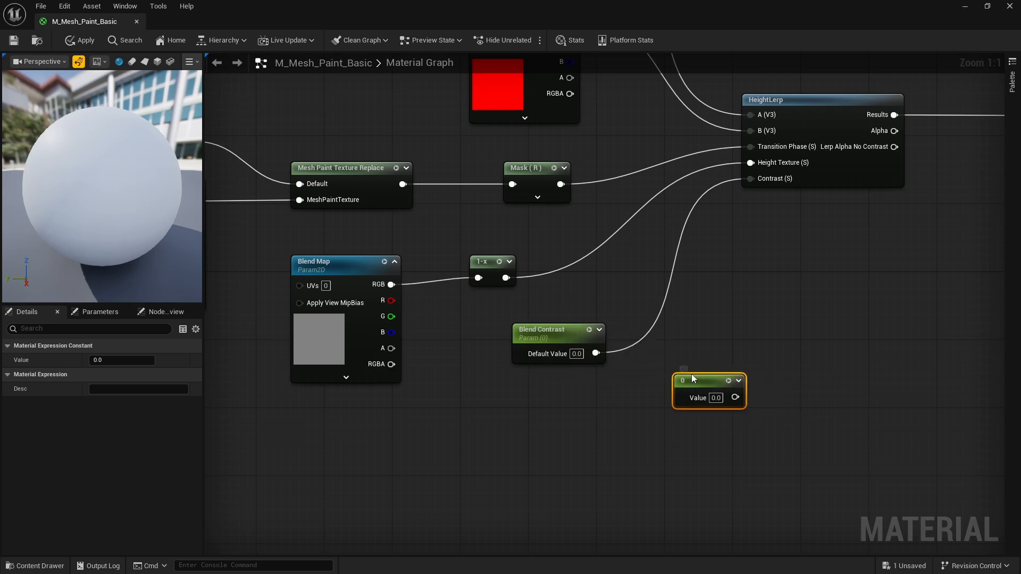
key(Delete)
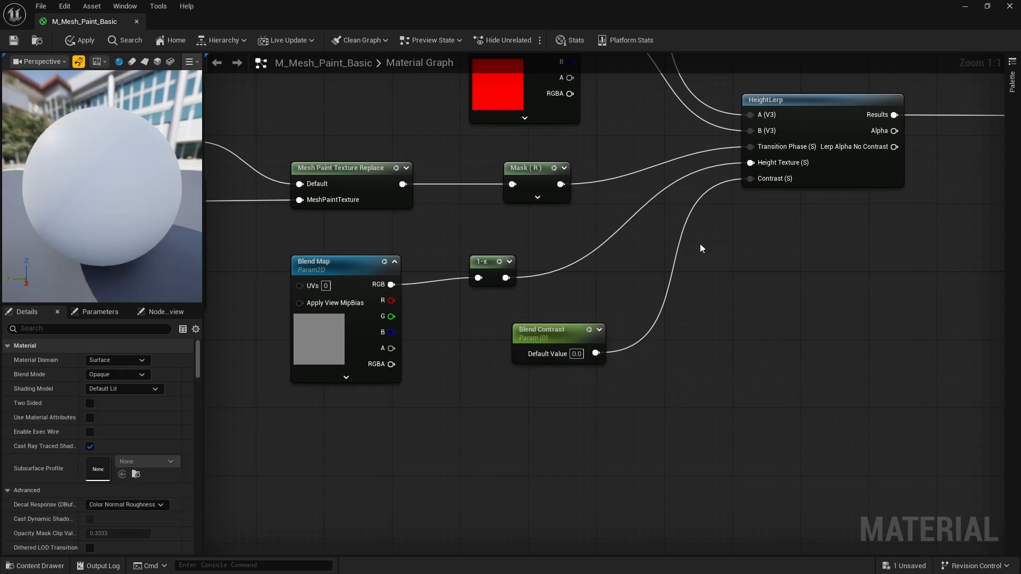
Pan and zoom to review the HeightLerp network with Mask, inverted Blend Map and Blend Contrast
right_drag(816, 252, 608, 356)
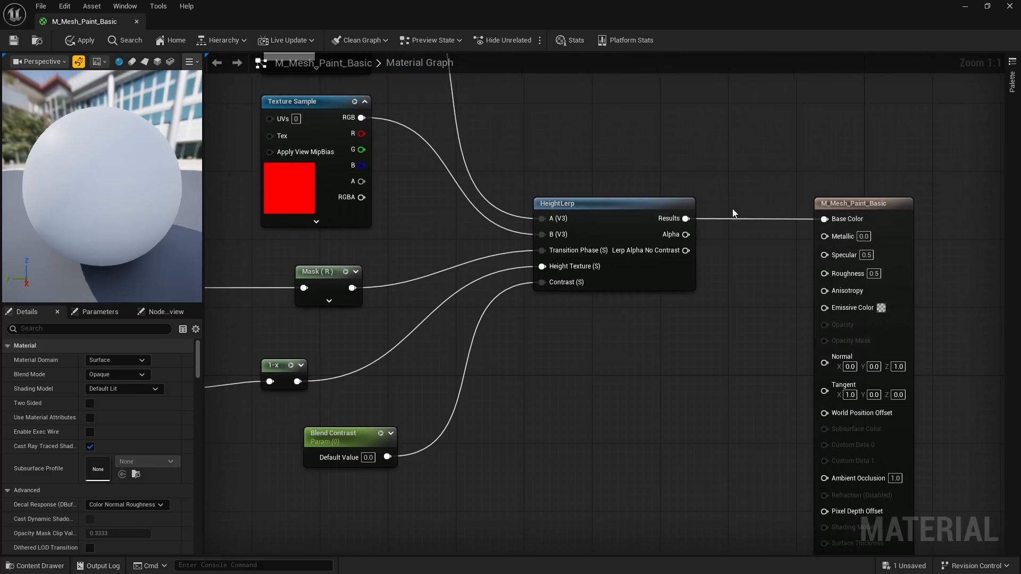
scroll(626, 377, down, 4)
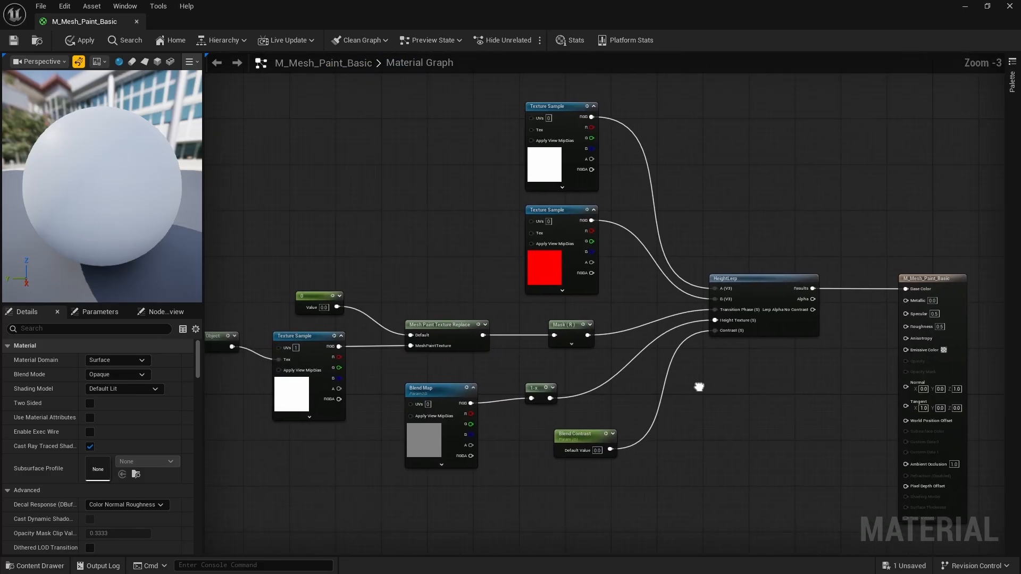
scroll(690, 392, up, 1)
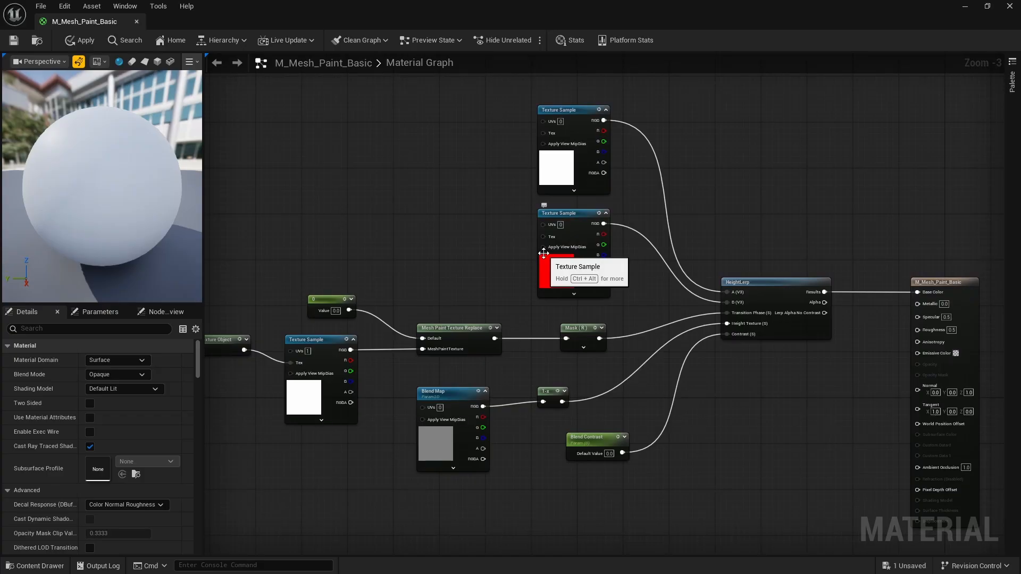
right_drag(643, 323, 718, 260)
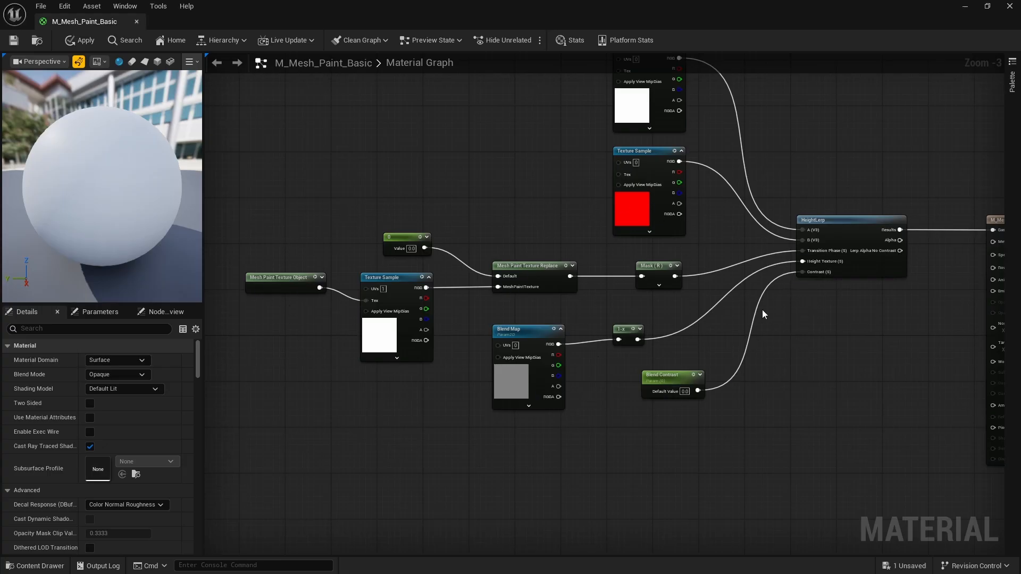
scroll(689, 288, up, 3)
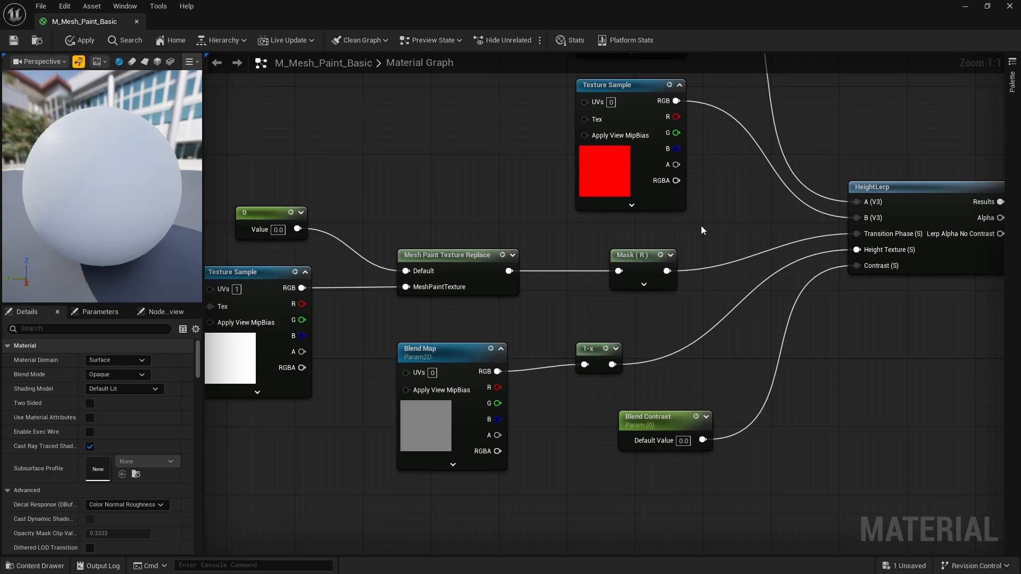
right_drag(519, 206, 538, 228)
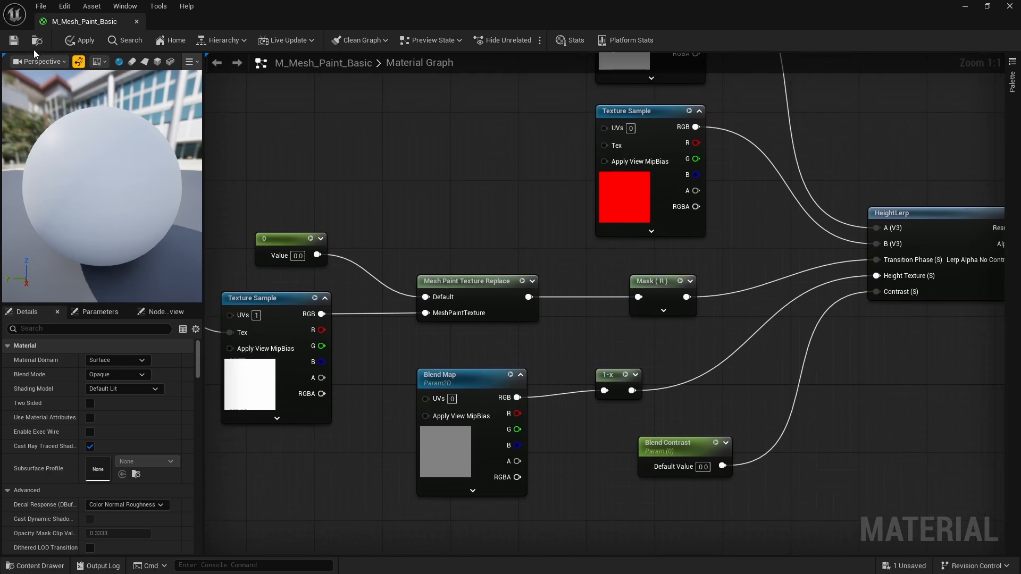
Close the material editor and drag M_Mesh_Paint_Basic from the Materials folder onto the SM_Wall_MP wall
click(137, 21)
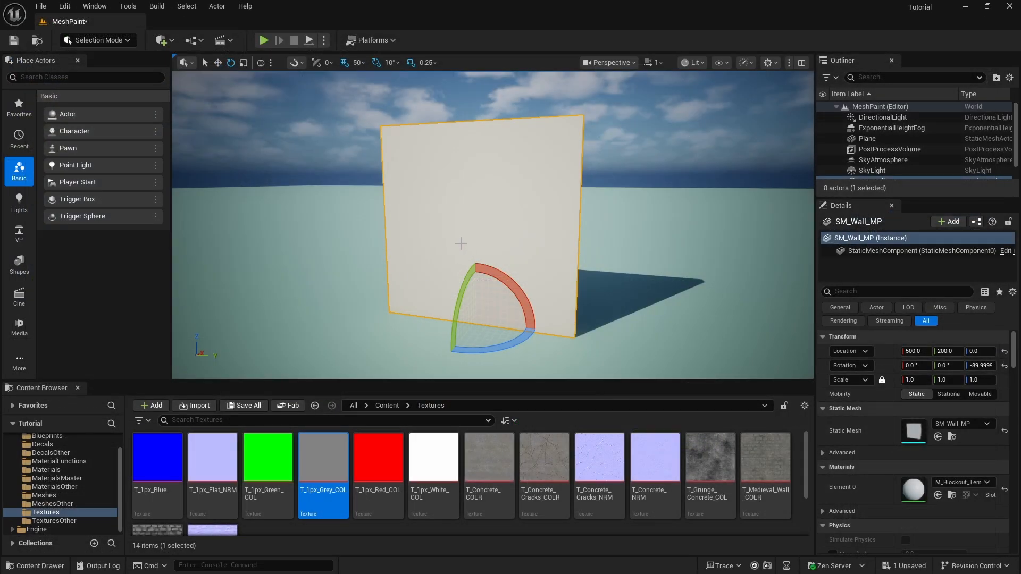
click(46, 469)
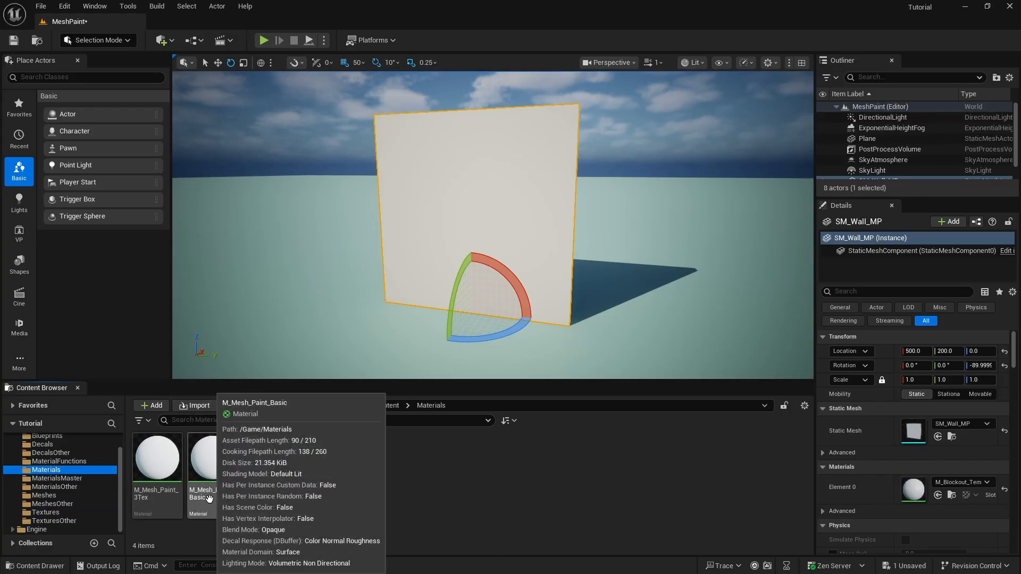
drag(212, 468, 524, 200)
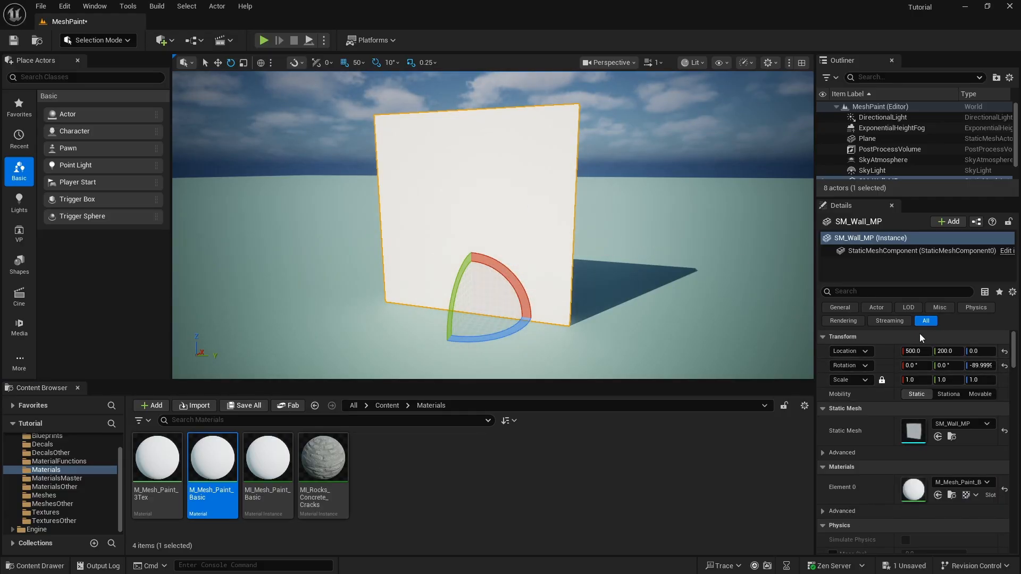
scroll(897, 345, down, 3)
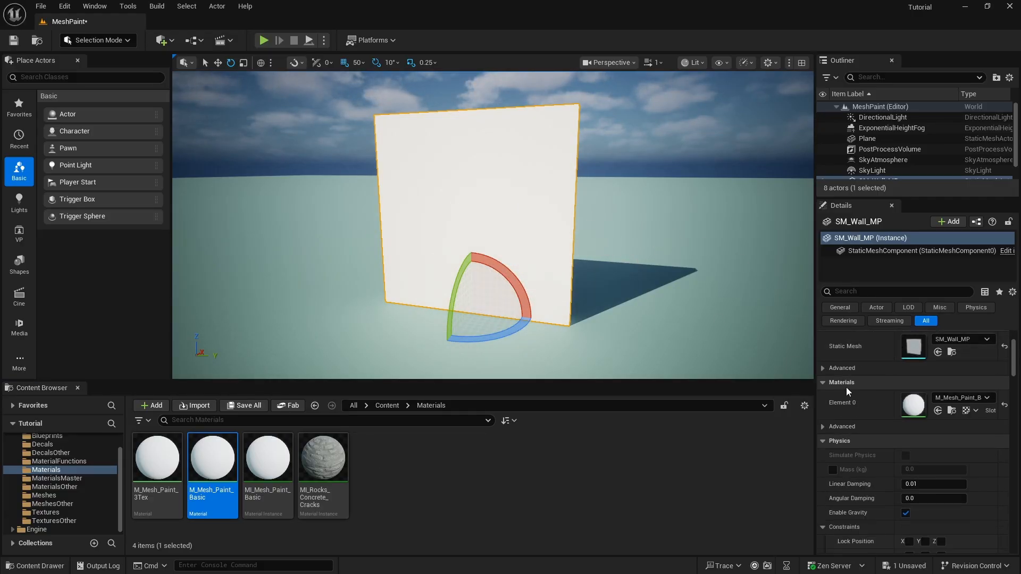
scroll(886, 388, down, 10)
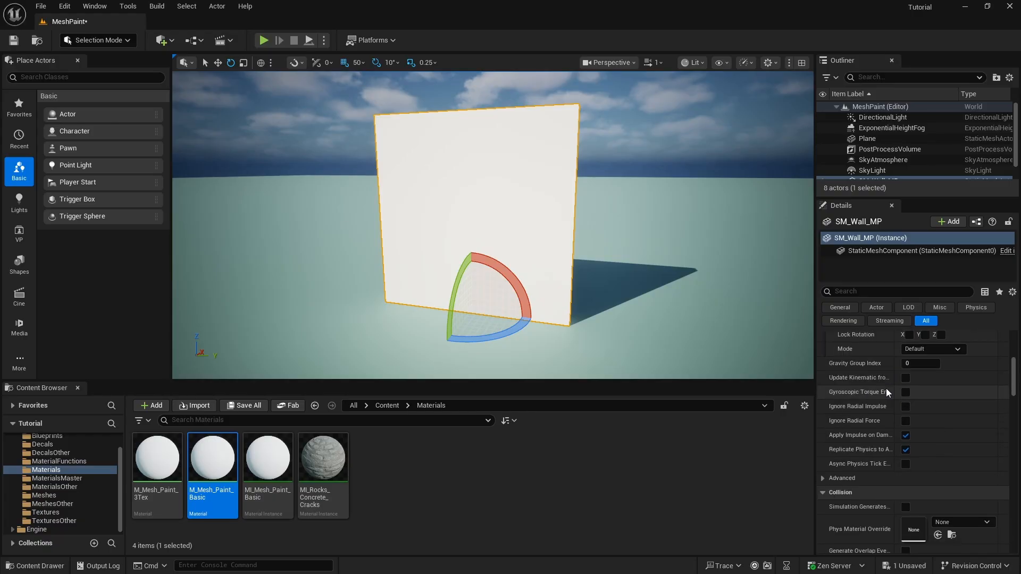
scroll(886, 388, down, 8)
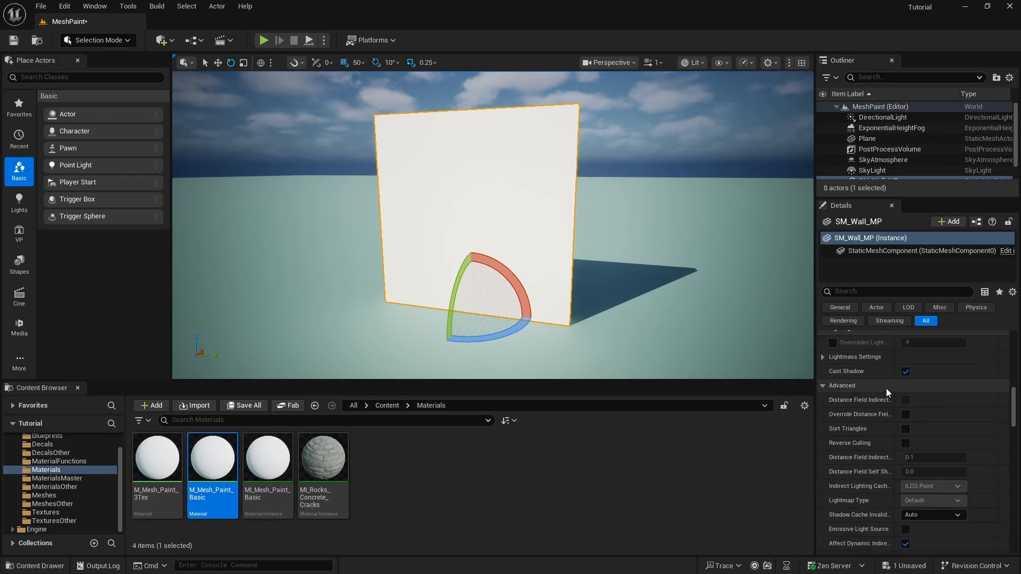
scroll(886, 389, down, 10)
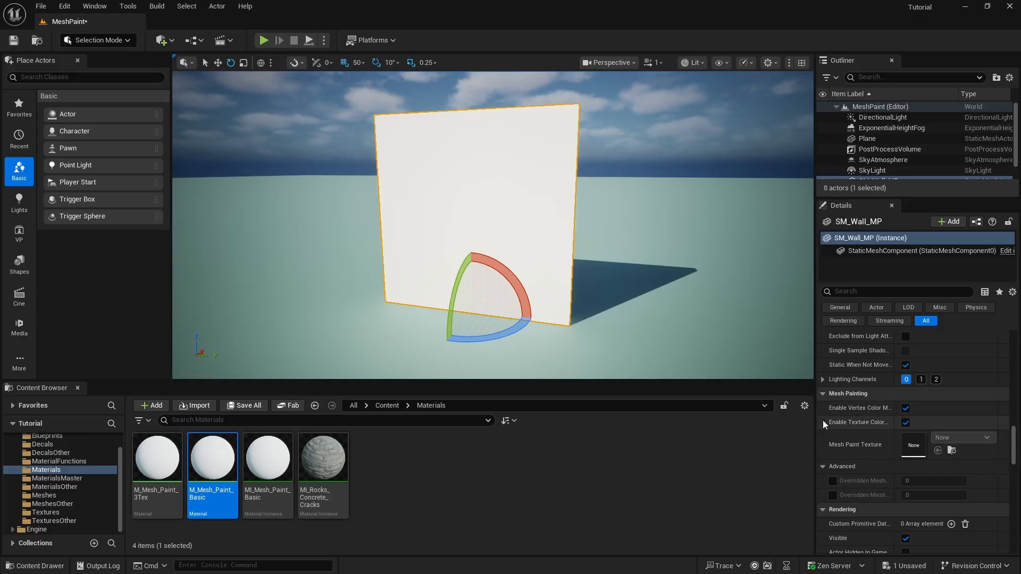
Widen the Details panel and enable Overridden Mesh Paint Texture Resolution on SM_Wall_MP at 512
drag(816, 422, 659, 422)
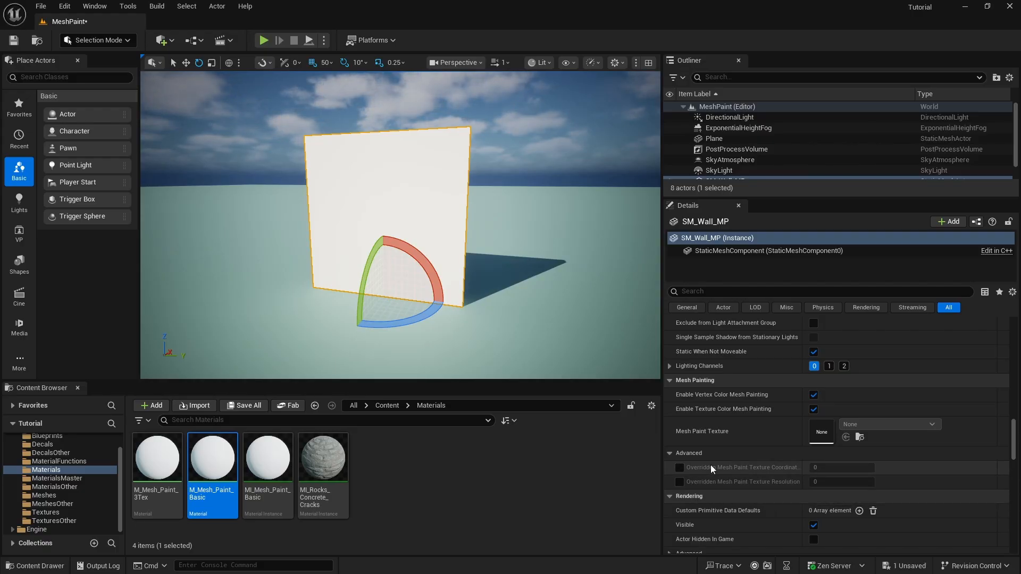
click(680, 481)
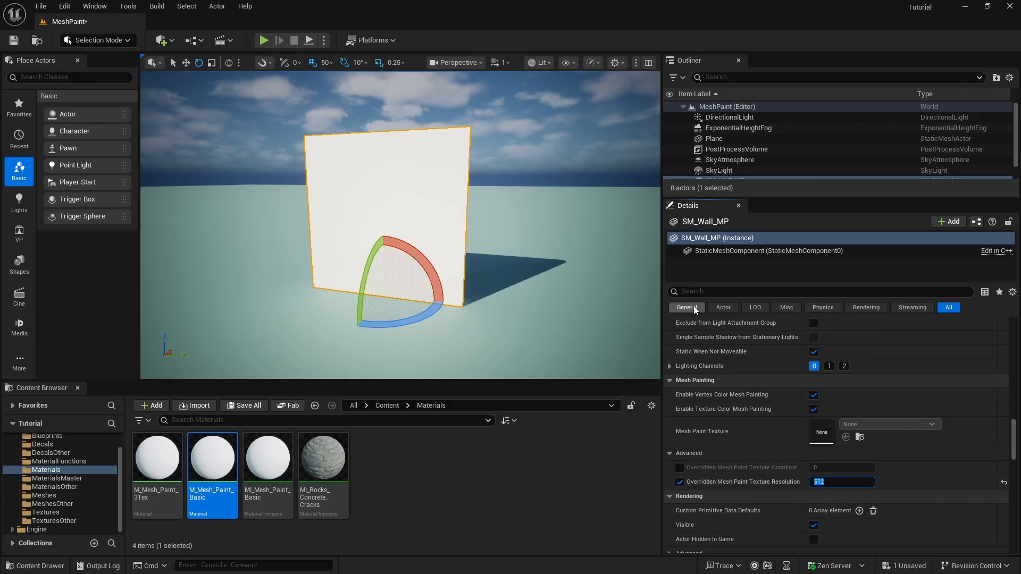
scroll(420, 200, up, 5)
scroll(421, 200, down, 5)
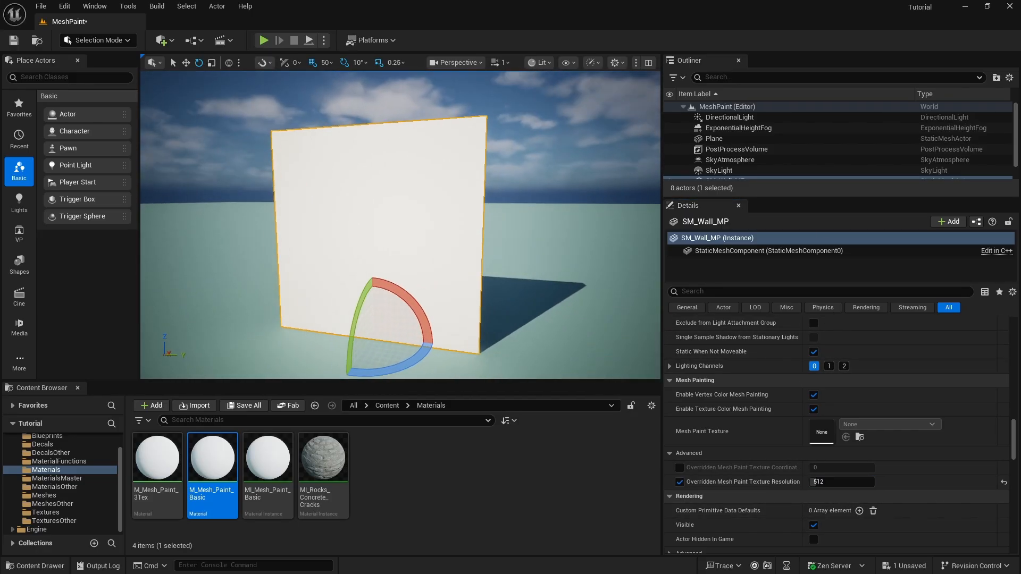
scroll(419, 200, up, 1)
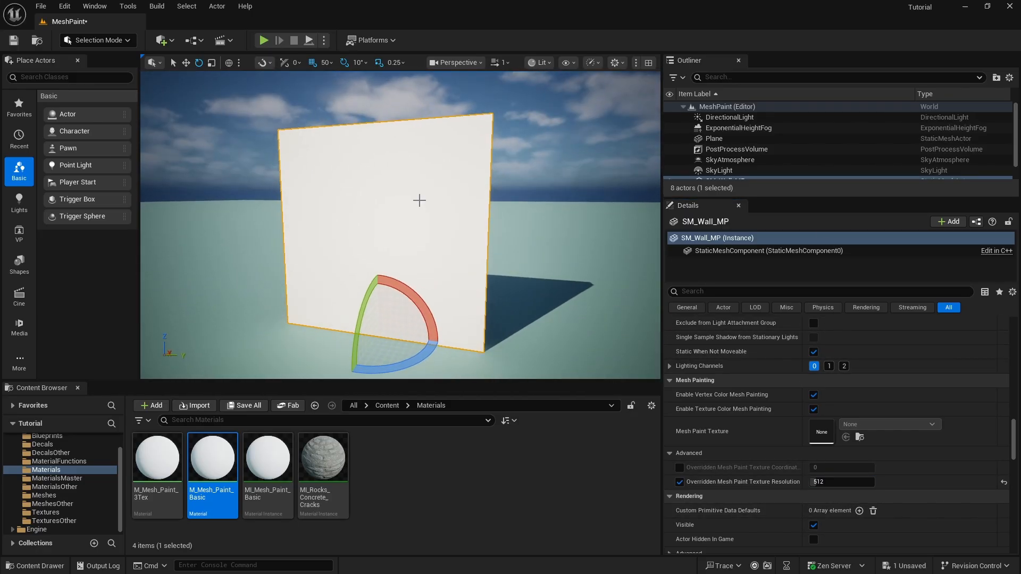
Clear MI_Mesh_Paint_Basic's Blend Contrast override, list the Textures folder, and close the instance editor
double_click(275, 467)
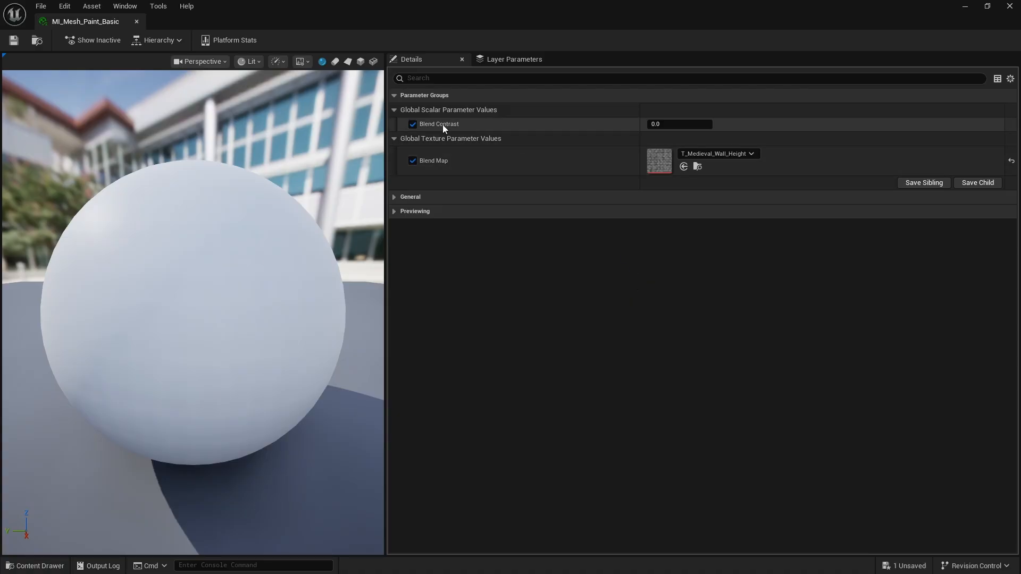
click(413, 125)
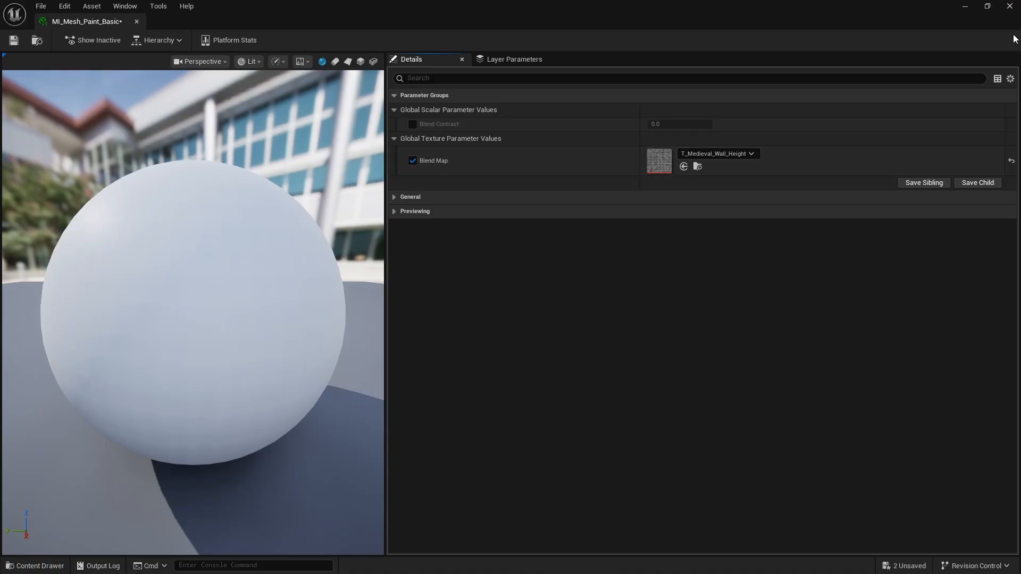
click(987, 6)
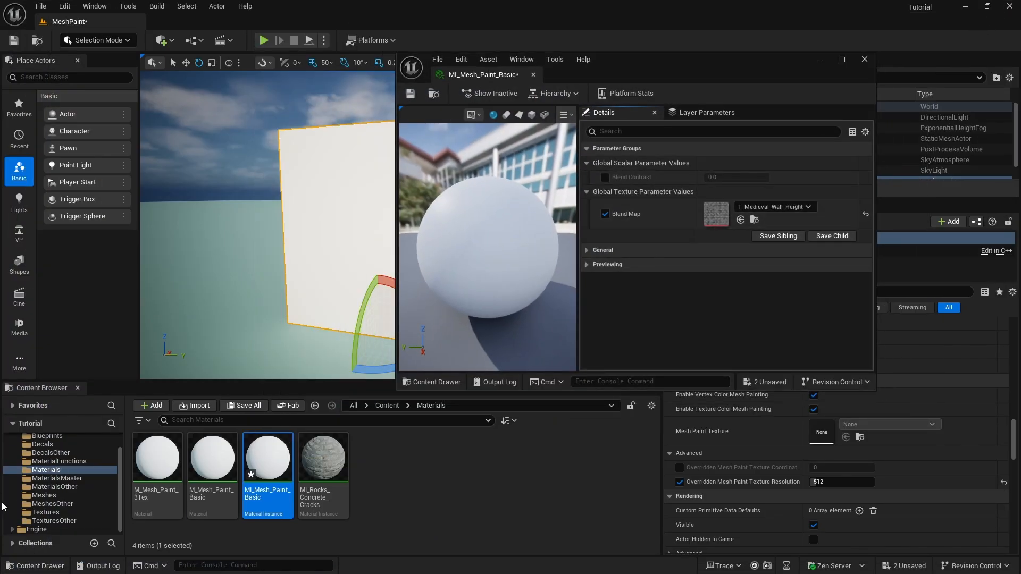
click(68, 512)
scroll(366, 470, down, 2)
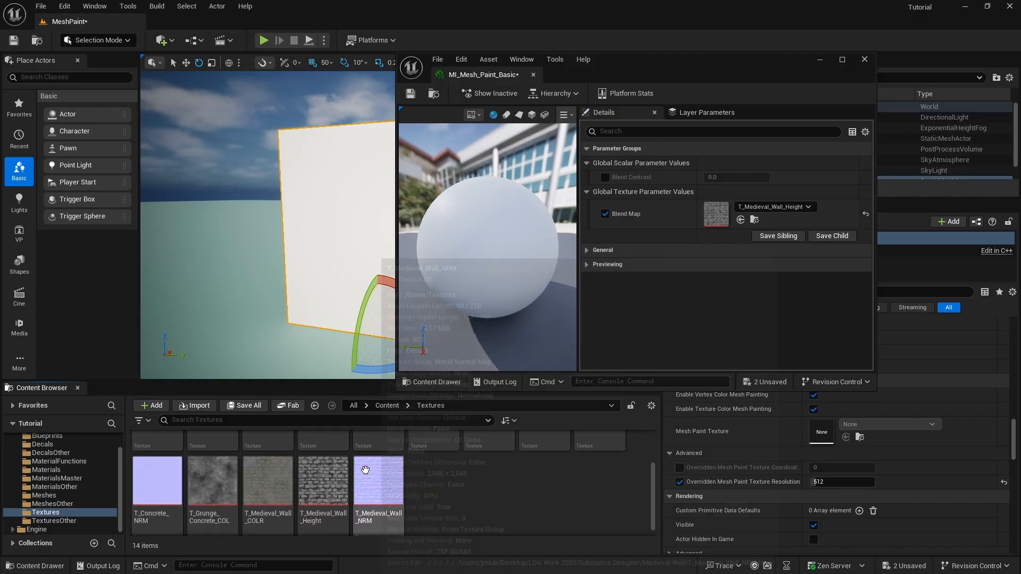
mouse_move(328, 515)
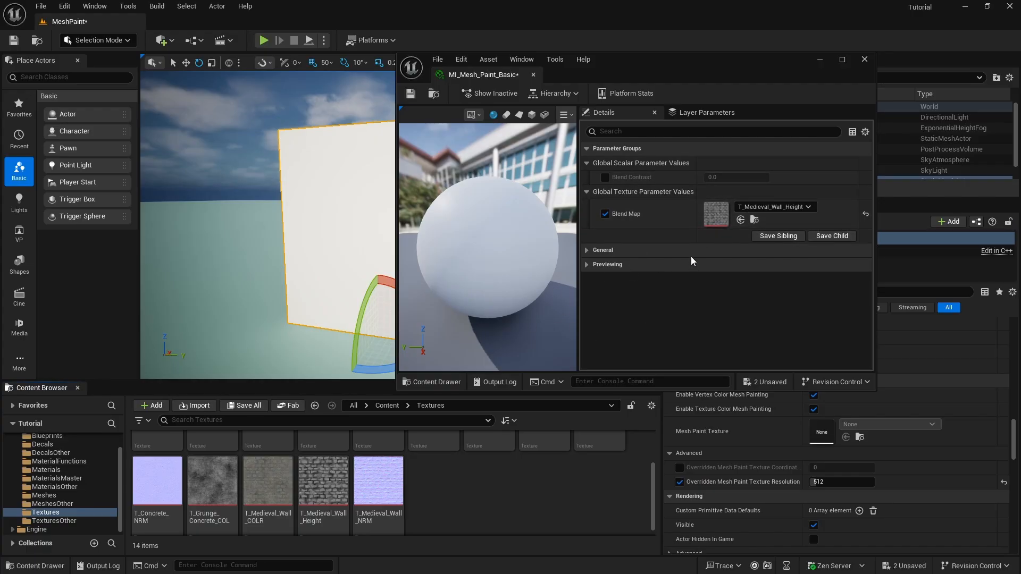
click(864, 60)
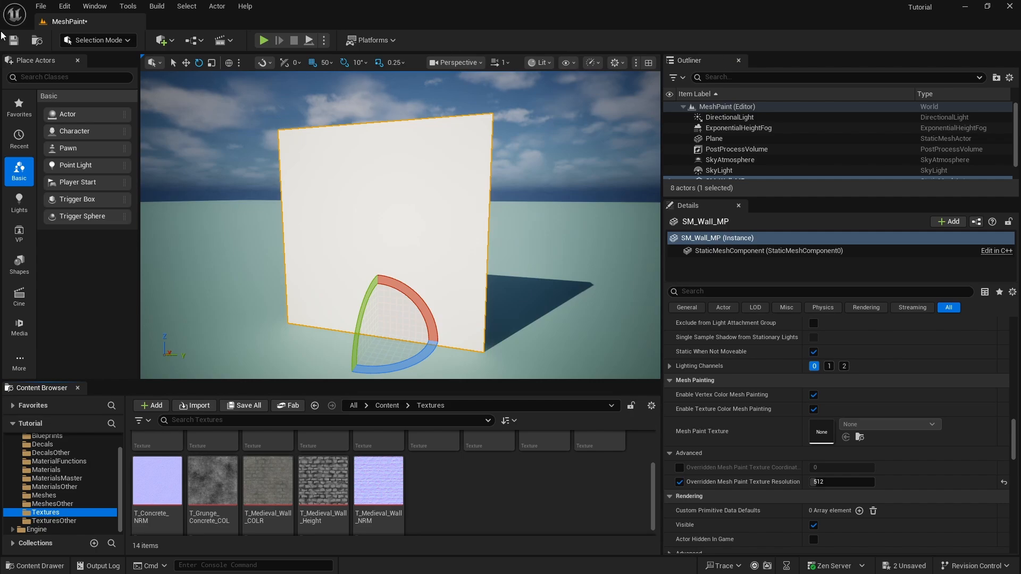
Save all changes and switch the level editor to Mesh Paint mode
click(64, 6)
mouse_move(41, 6)
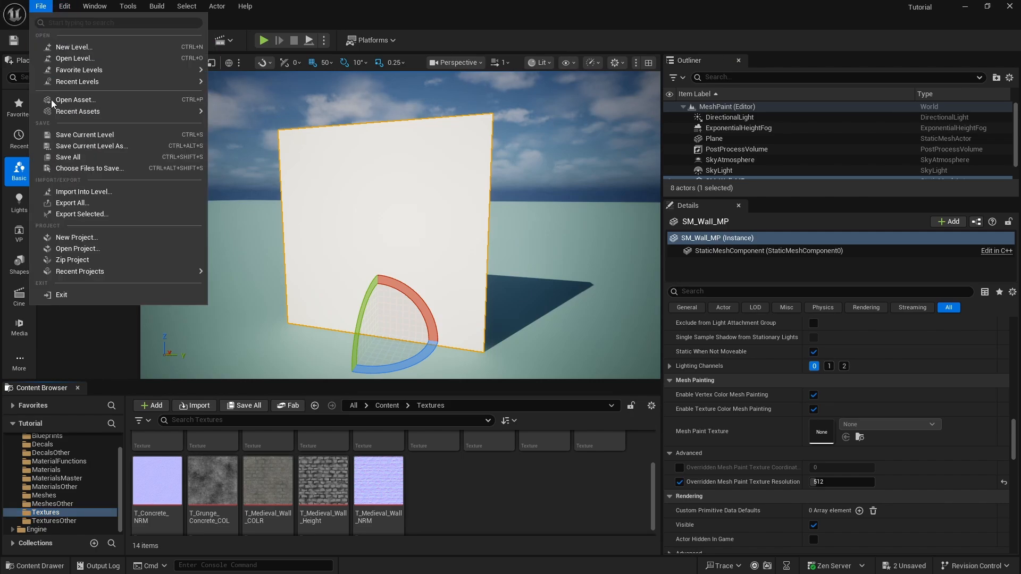
click(68, 157)
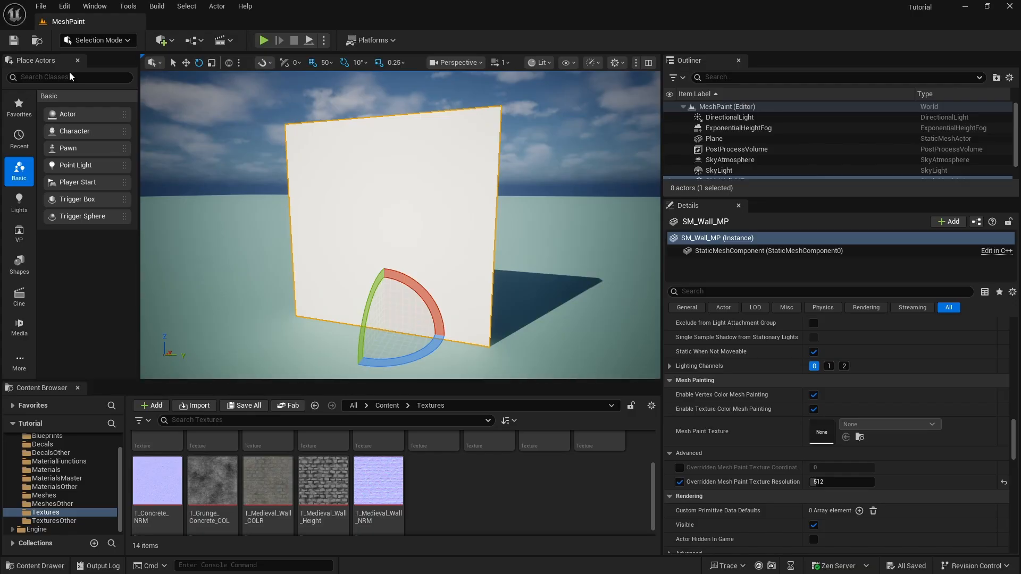
click(127, 41)
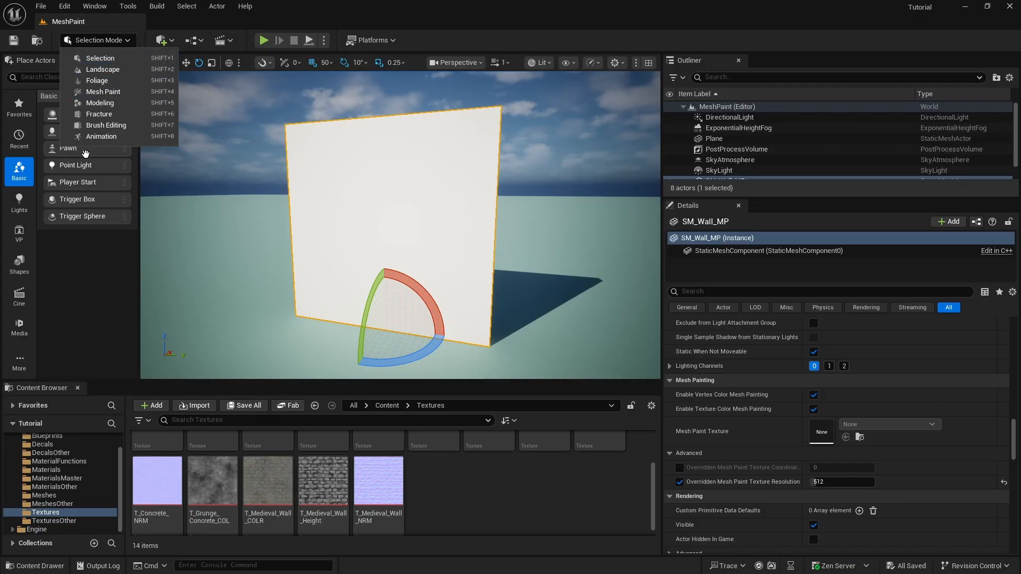
click(118, 92)
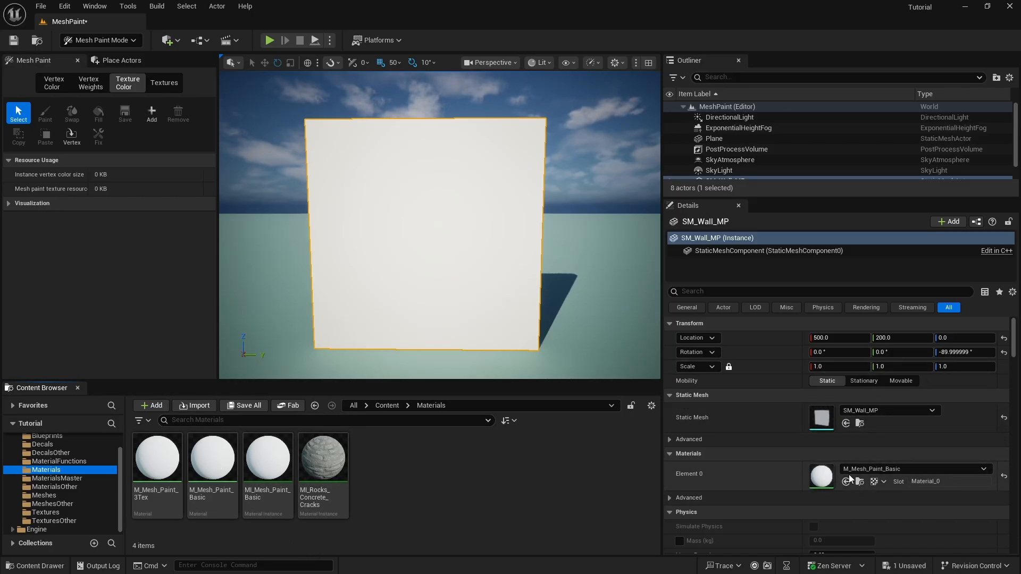
Assign MI_Mesh_Paint_Basic to the wall's Element 0, add a mesh paint texture, and choose Paint
click(275, 471)
double_click(275, 472)
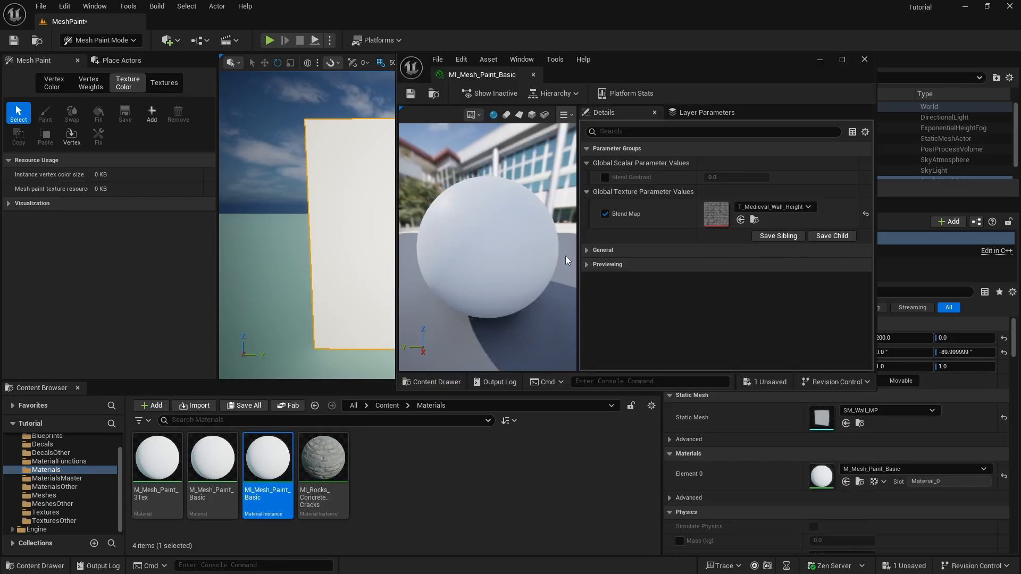
click(866, 60)
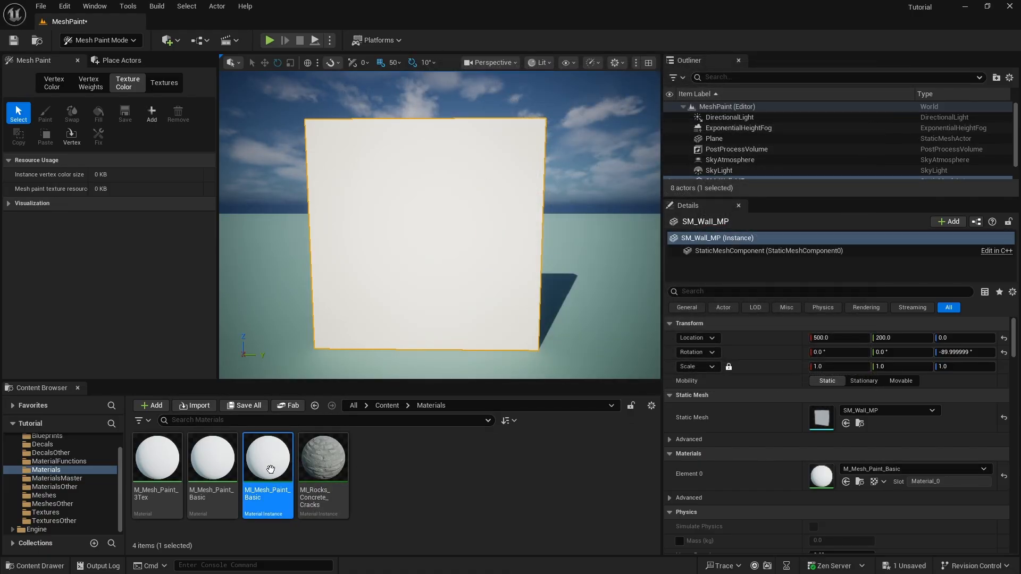
drag(271, 469, 822, 476)
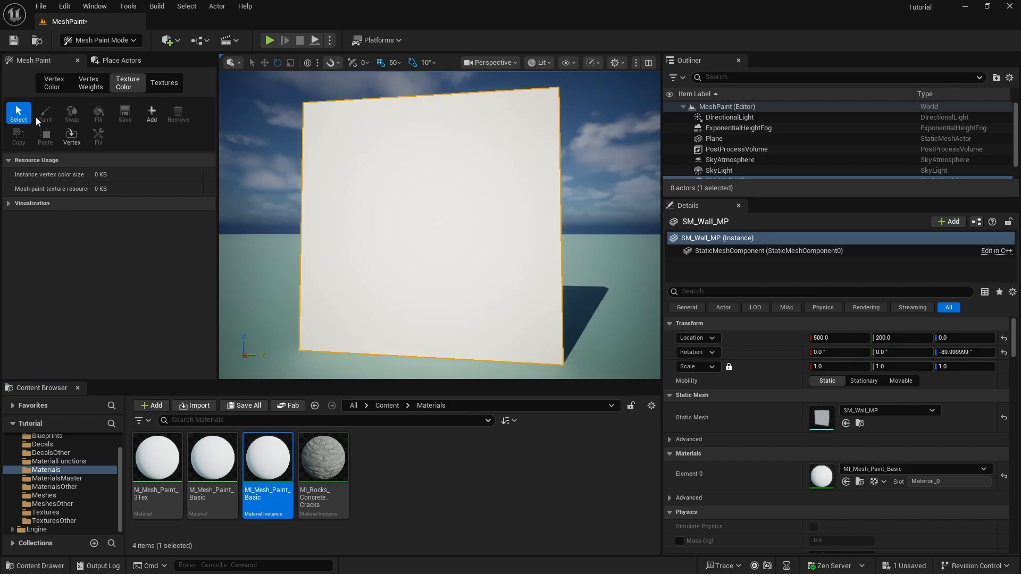
click(152, 116)
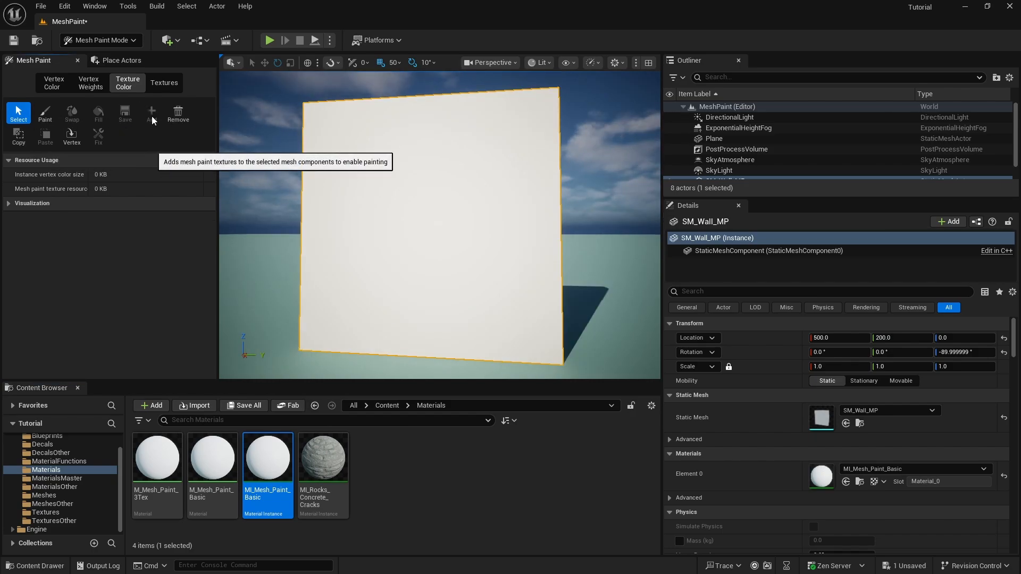
click(45, 113)
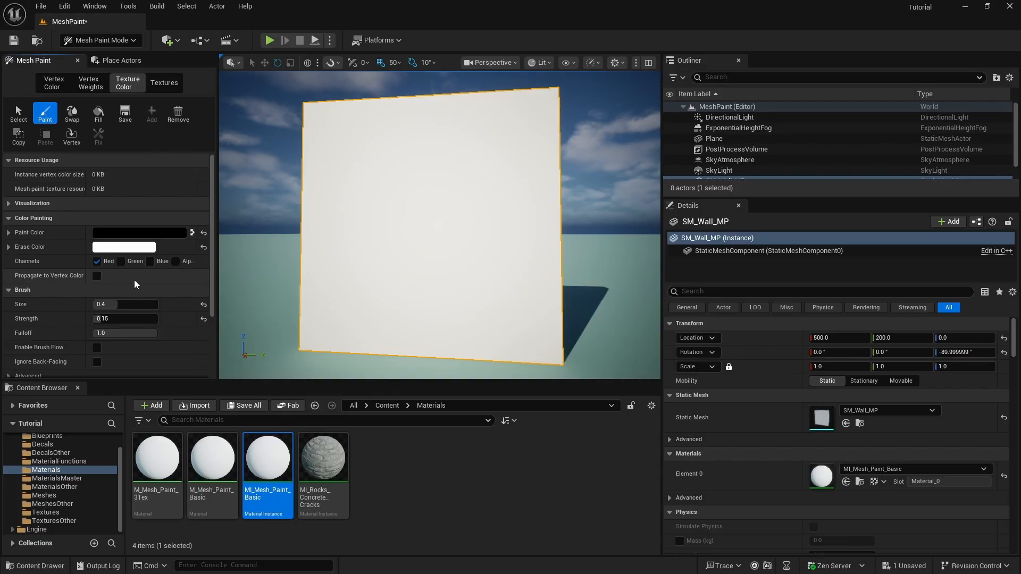
Swap colours so white paints and black erases, then move closer to the wall and widen the viewport
click(192, 233)
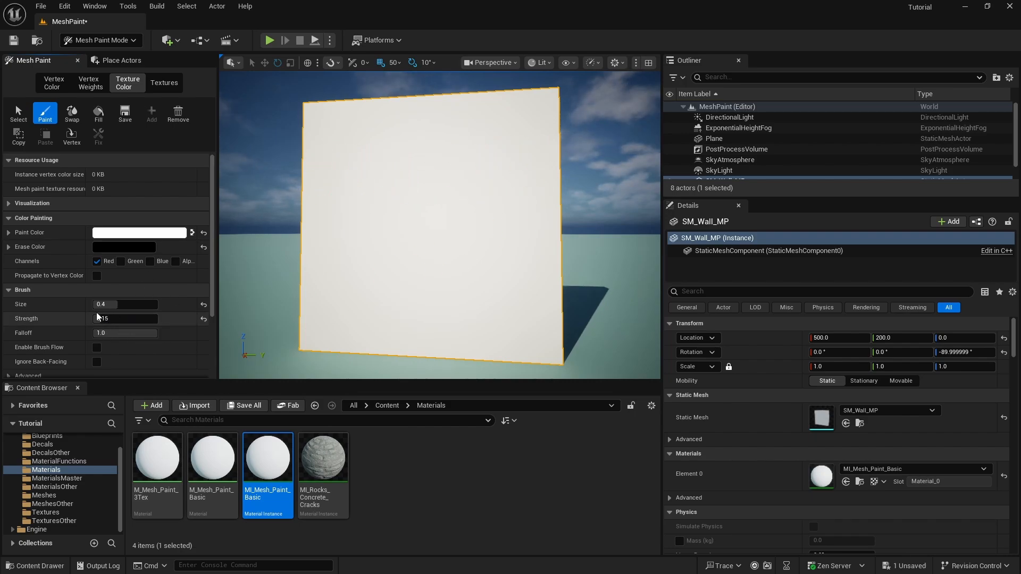
mouse_move(347, 235)
right_down()
mouse_move(319, 234)
mouse_move(362, 234)
mouse_move(318, 247)
mouse_move(314, 232)
right_up()
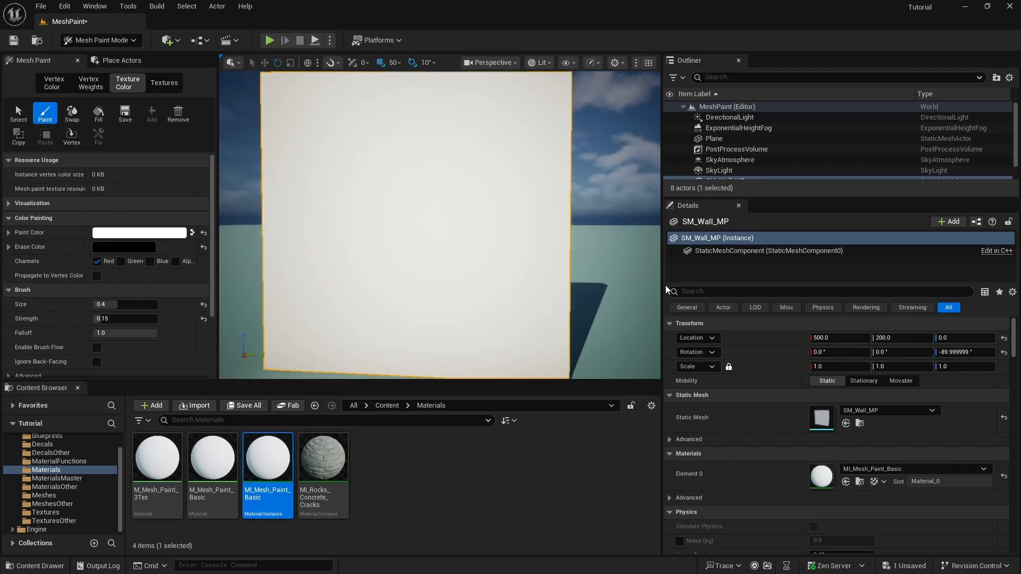
drag(662, 290, 772, 292)
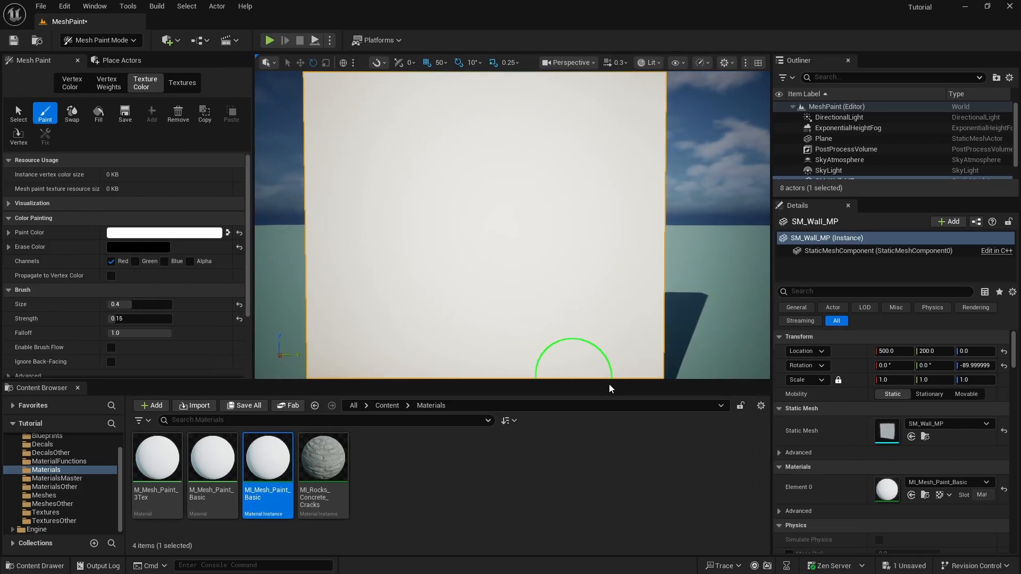
Enlarge the viewport, set brush strength to 0.1 and size to 0.475, and frame the wall
mouse_move(611, 380)
mouse_down()
mouse_move(613, 404)
mouse_move(619, 389)
mouse_up()
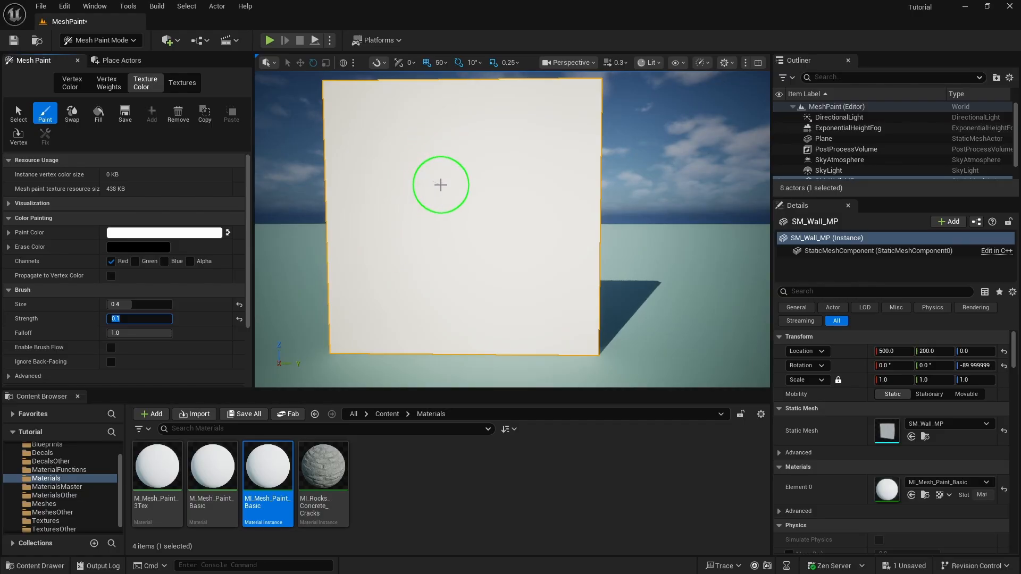
click(440, 185)
key(bracketright)
key(bracketright)
key(w)
mouse_move(402, 192)
right_down()
mouse_move(446, 192)
mouse_move(373, 184)
mouse_move(383, 184)
right_up()
key(s)
right_drag(446, 194, 447, 192)
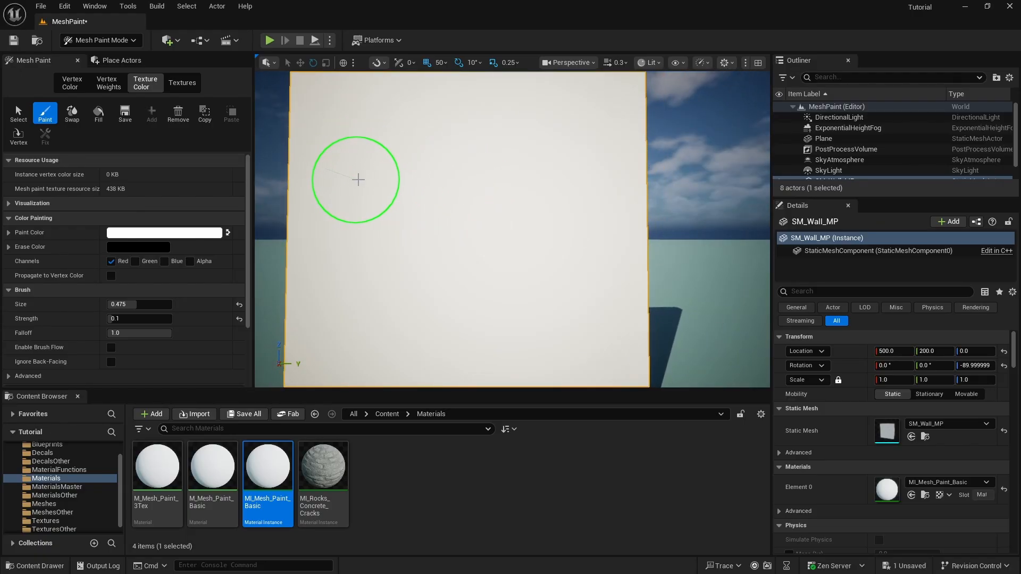
Paint red strokes across the centre of the wall
mouse_move(359, 180)
mouse_down()
mouse_move(471, 173)
mouse_move(553, 193)
mouse_move(390, 178)
mouse_move(392, 196)
mouse_move(559, 233)
mouse_move(376, 228)
mouse_move(399, 244)
mouse_move(556, 271)
mouse_move(390, 270)
mouse_move(569, 324)
mouse_move(374, 319)
mouse_move(487, 337)
mouse_move(513, 259)
mouse_up()
key(w)
mouse_move(513, 254)
right_down()
mouse_move(563, 213)
mouse_move(511, 244)
mouse_move(463, 197)
mouse_move(512, 250)
mouse_move(537, 254)
mouse_move(513, 249)
right_up()
key(s)
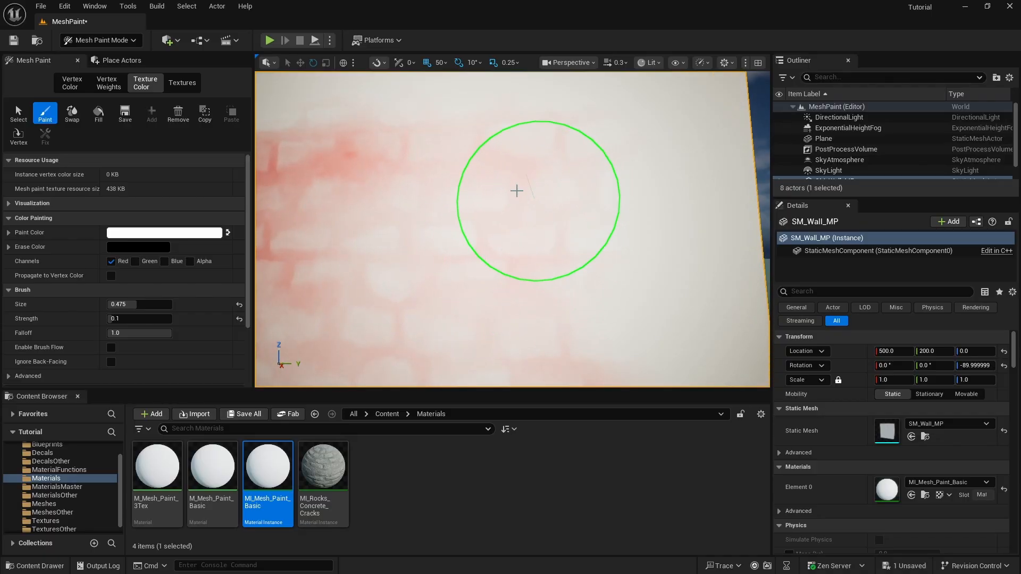
mouse_move(583, 205)
right_down()
mouse_move(569, 204)
mouse_move(574, 197)
right_up()
mouse_move(594, 208)
mouse_down()
mouse_move(449, 241)
mouse_move(413, 196)
mouse_move(422, 209)
mouse_move(573, 202)
mouse_move(600, 218)
mouse_move(463, 224)
mouse_move(552, 244)
mouse_move(365, 244)
mouse_move(493, 244)
mouse_move(627, 283)
mouse_move(461, 294)
mouse_move(611, 248)
mouse_up()
right_drag(611, 248, 623, 245)
Deepen red along the lower band, undo one stroke, and paint the upper and central brick areas
key(s)
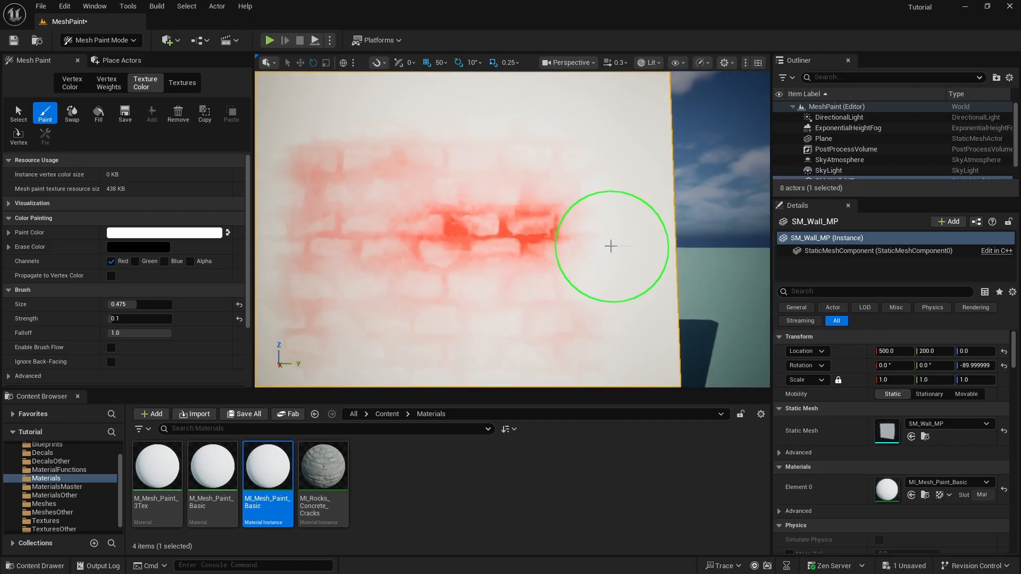
mouse_move(551, 312)
mouse_down()
mouse_move(346, 303)
mouse_move(559, 305)
mouse_move(503, 281)
mouse_move(505, 196)
mouse_up()
right_drag(505, 195, 547, 247)
key(s)
key(ctrl+z)
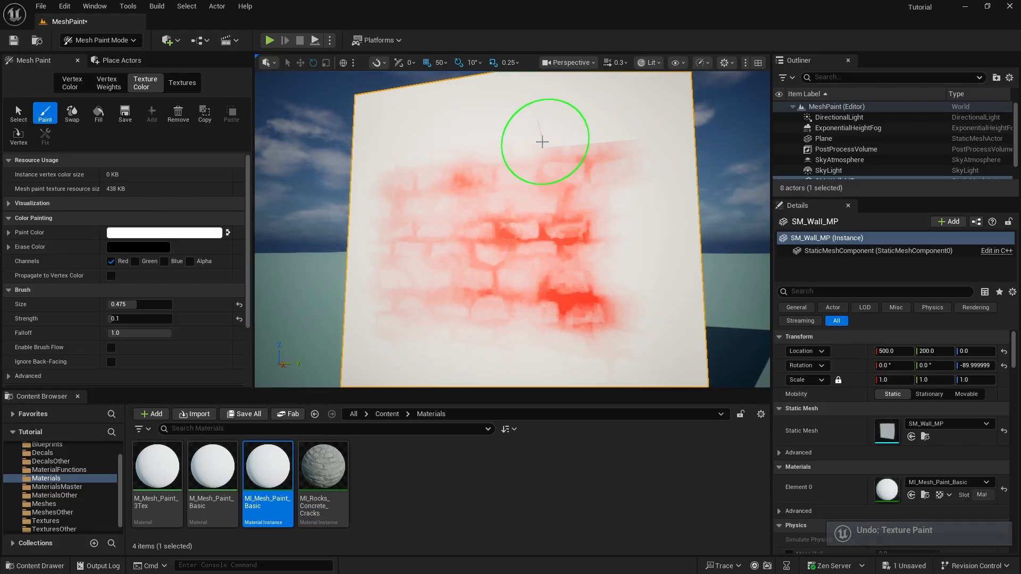
mouse_move(591, 123)
mouse_down()
mouse_move(523, 121)
mouse_move(409, 166)
mouse_move(522, 138)
mouse_move(442, 141)
mouse_up()
mouse_move(521, 215)
mouse_down()
mouse_move(447, 201)
mouse_move(567, 194)
mouse_up()
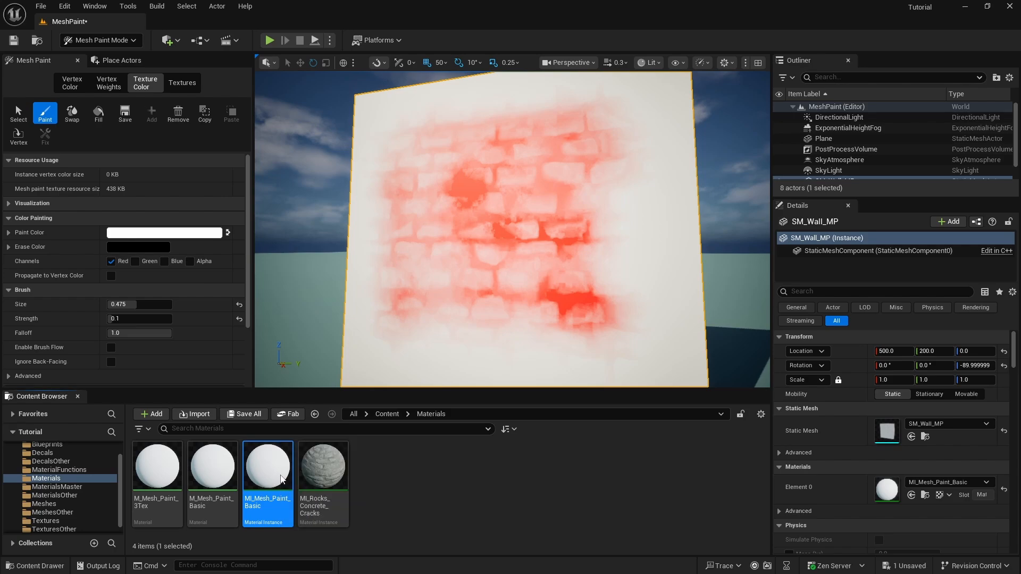
Open MI_Mesh_Paint_Basic beside the viewport and paint red over the wall's lower, top, right and left areas
double_click(281, 477)
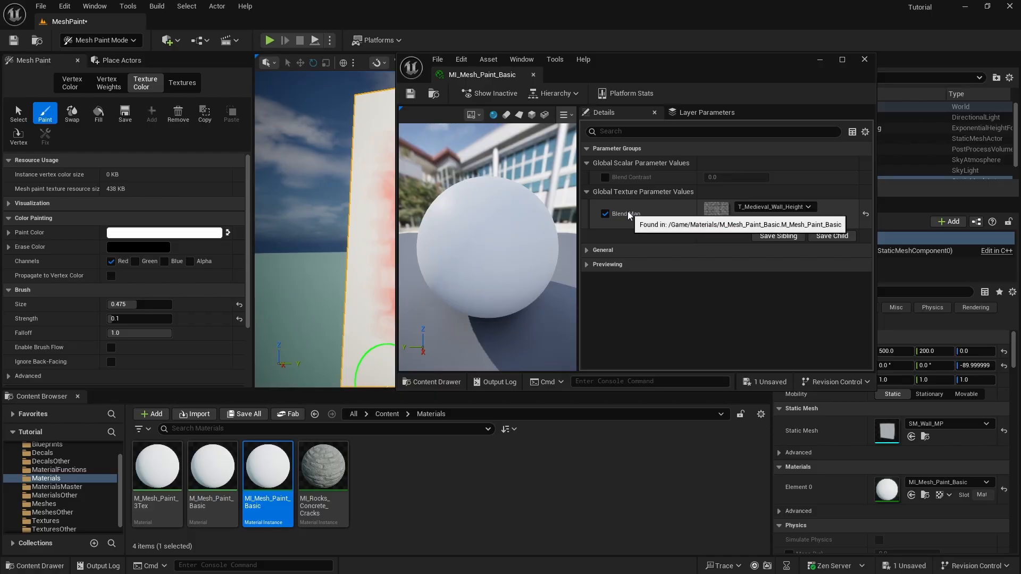
mouse_move(648, 71)
mouse_down()
mouse_move(838, 251)
mouse_move(805, 178)
mouse_move(841, 195)
mouse_up()
mouse_move(449, 226)
mouse_down()
mouse_move(433, 229)
mouse_move(450, 211)
mouse_move(432, 270)
mouse_up()
right_drag(432, 269, 520, 315)
mouse_move(480, 313)
mouse_down()
mouse_move(445, 305)
mouse_move(365, 312)
mouse_move(346, 336)
mouse_move(526, 341)
mouse_up()
mouse_move(506, 120)
mouse_down()
mouse_move(378, 107)
mouse_move(485, 106)
mouse_up()
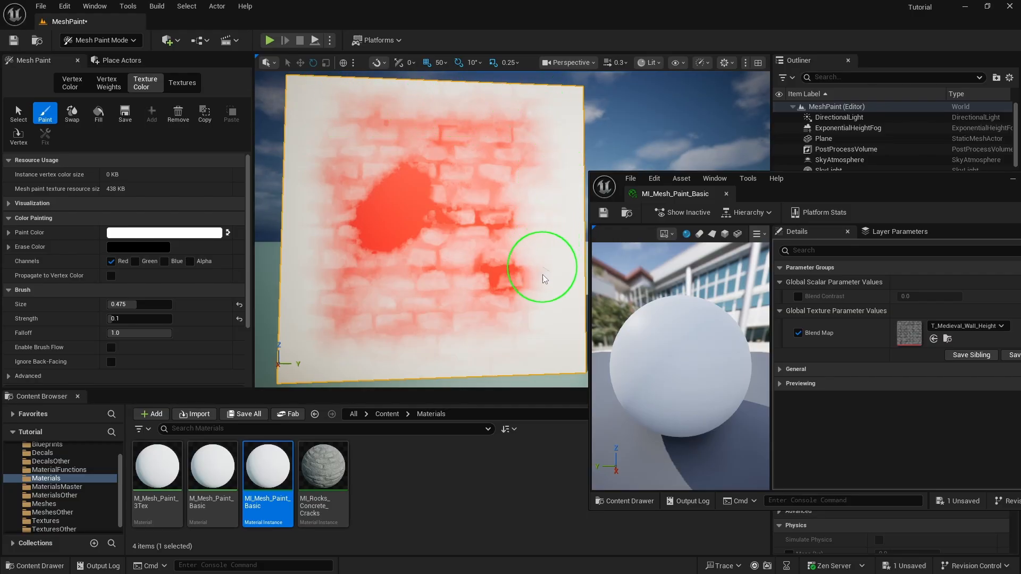
mouse_move(543, 279)
mouse_down()
mouse_move(549, 178)
mouse_move(543, 262)
mouse_move(548, 184)
mouse_move(545, 255)
mouse_move(536, 147)
mouse_move(451, 114)
mouse_move(344, 113)
mouse_move(317, 167)
mouse_move(309, 219)
mouse_up()
right_drag(444, 149, 388, 148)
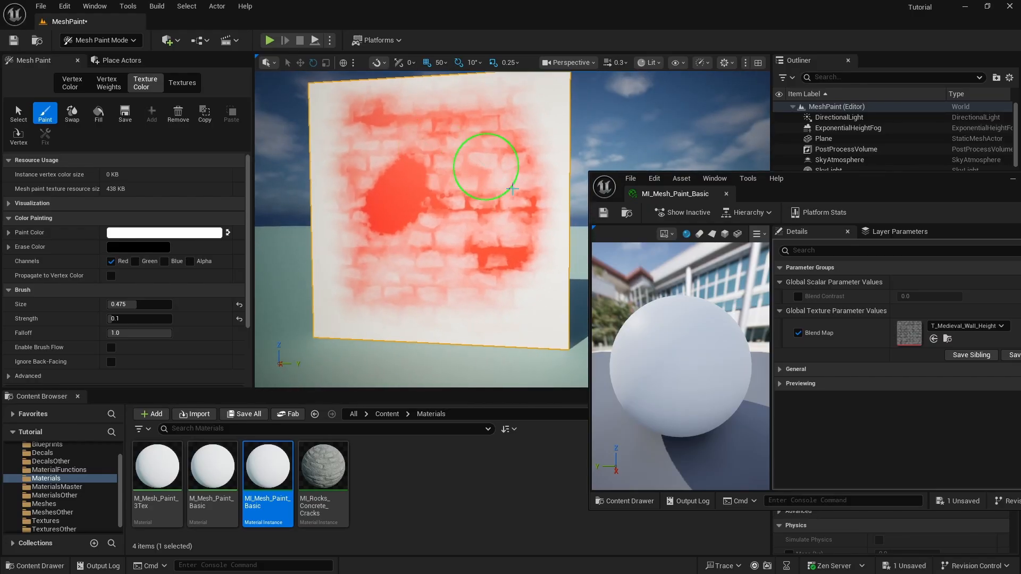
drag(825, 187, 410, 160)
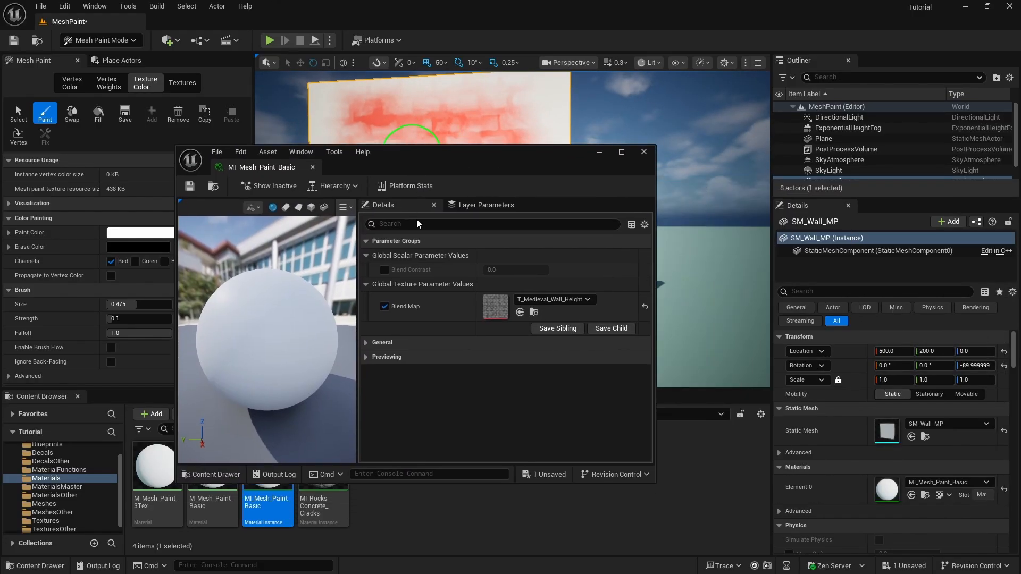
Enable Blend Contrast at 0.528, switch to black paint, and erase the solid red blotches
click(383, 271)
drag(487, 161, 798, 165)
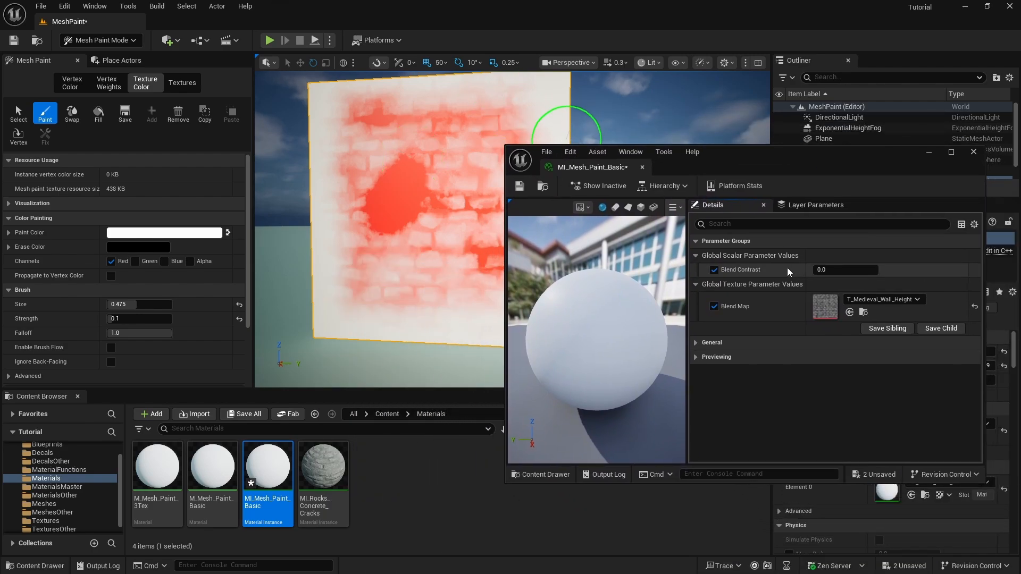
drag(506, 290, 639, 281)
drag(850, 155, 818, 100)
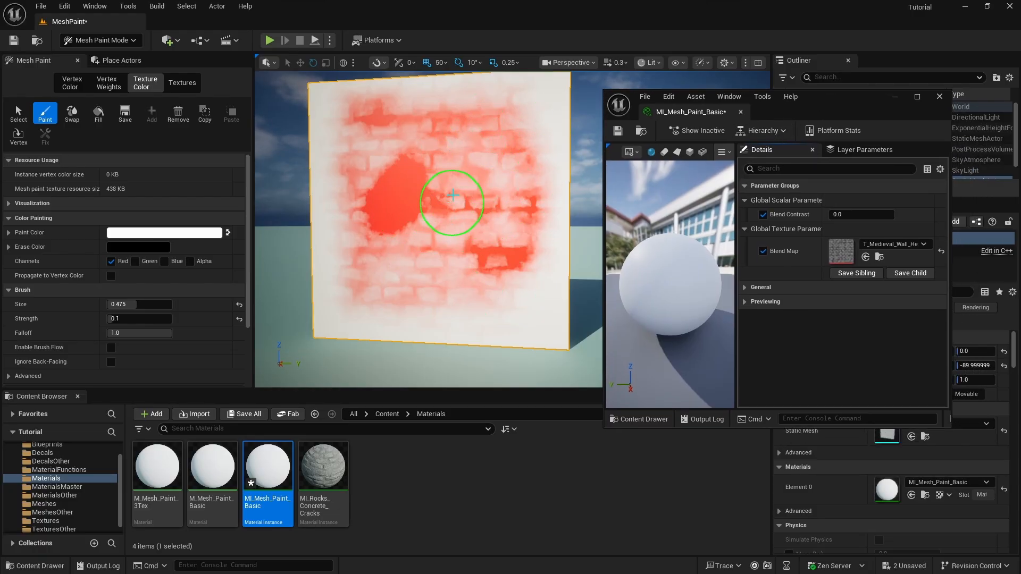
drag(853, 213, 904, 213)
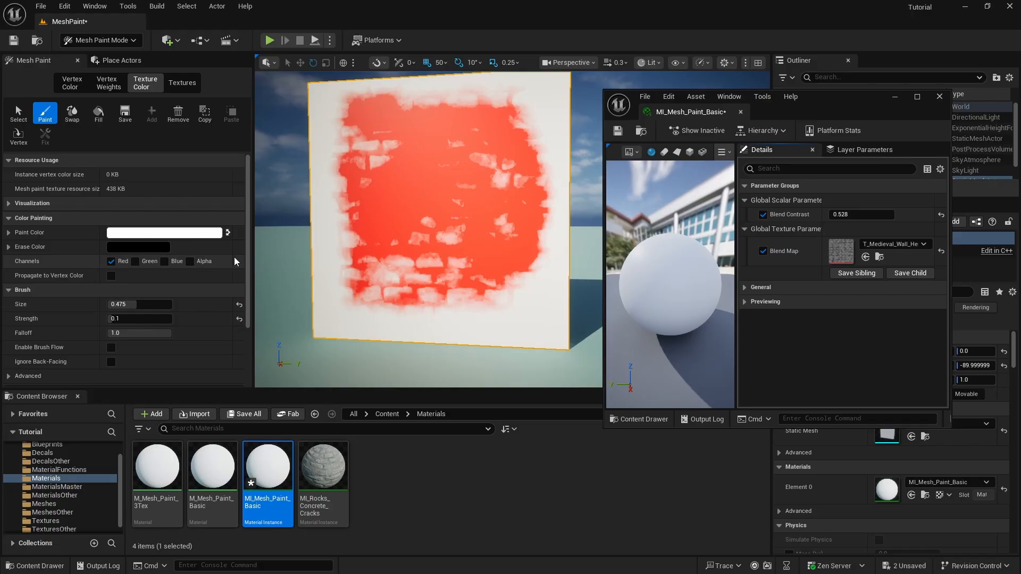
click(227, 233)
mouse_move(402, 193)
mouse_down()
mouse_move(446, 155)
mouse_move(326, 167)
mouse_move(417, 190)
mouse_move(403, 194)
mouse_up()
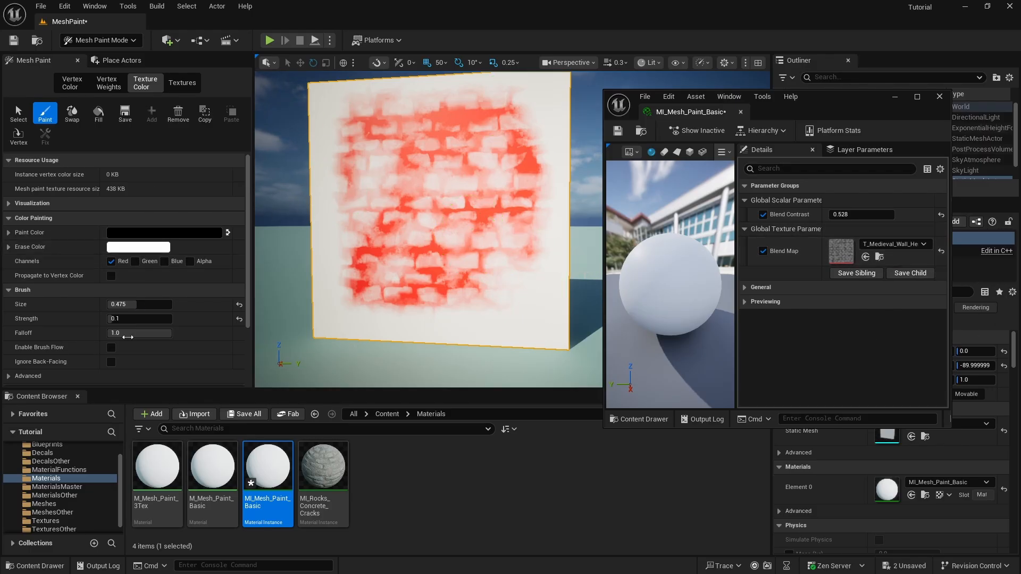
Open the T_Grunge_Concrete_COL texture from the Textures folder to inspect it, then close it
click(62, 522)
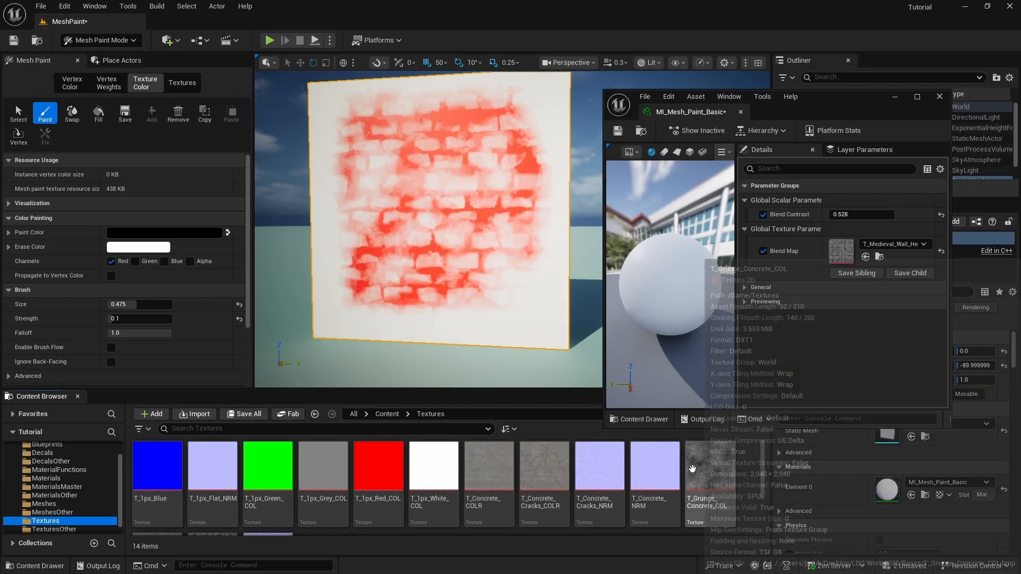
mouse_move(711, 472)
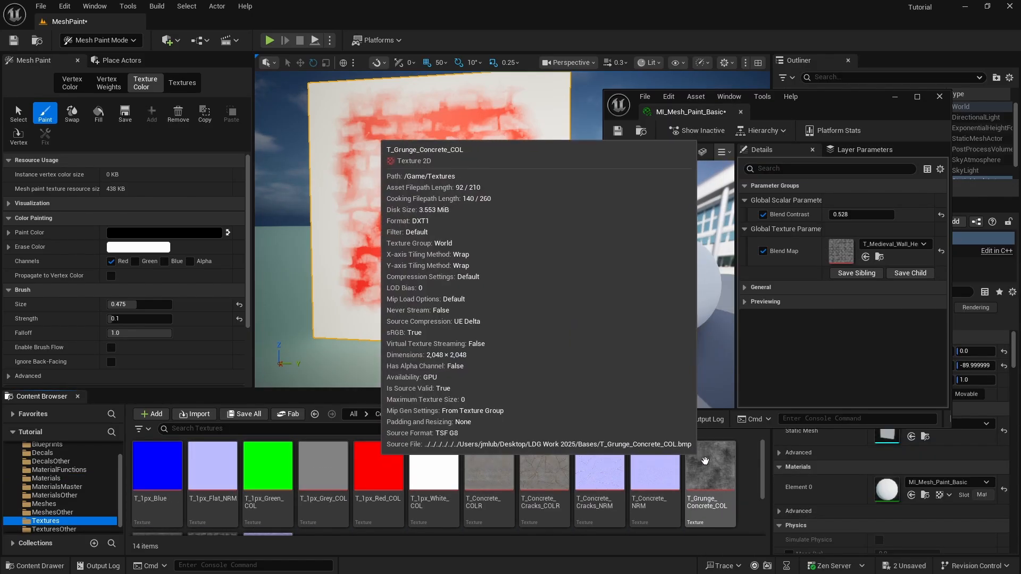
double_click(712, 471)
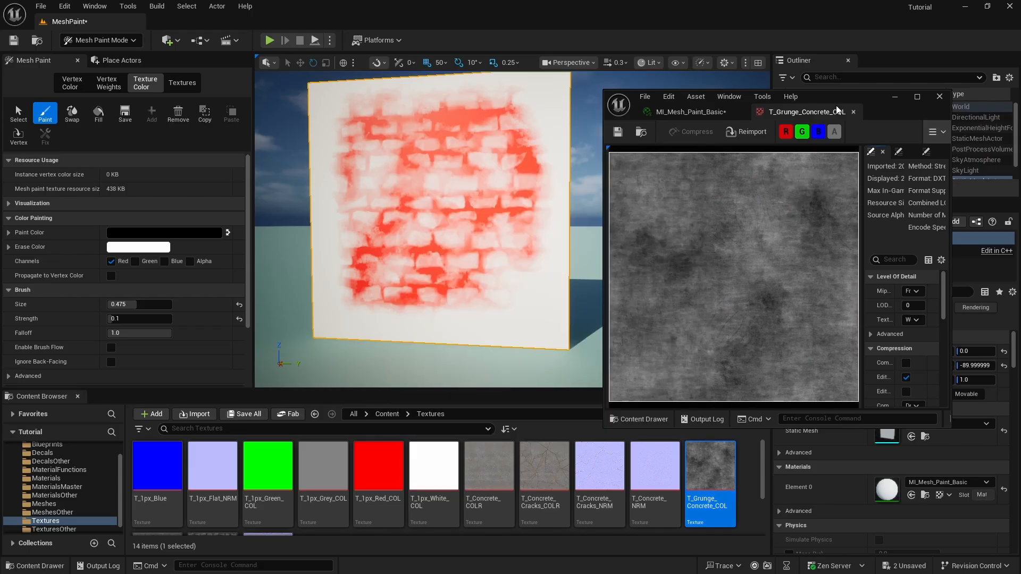
drag(848, 96, 430, 81)
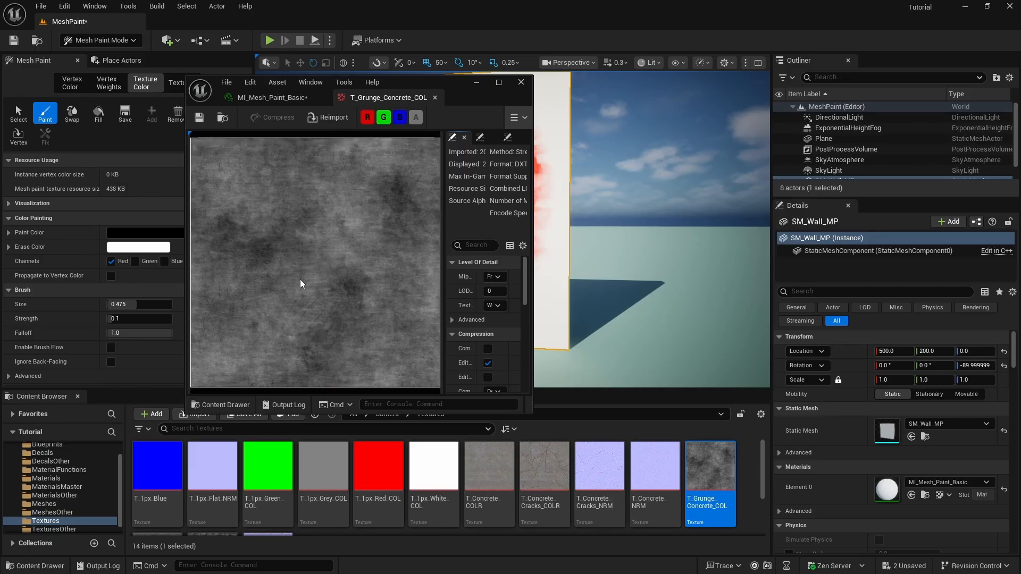
click(435, 97)
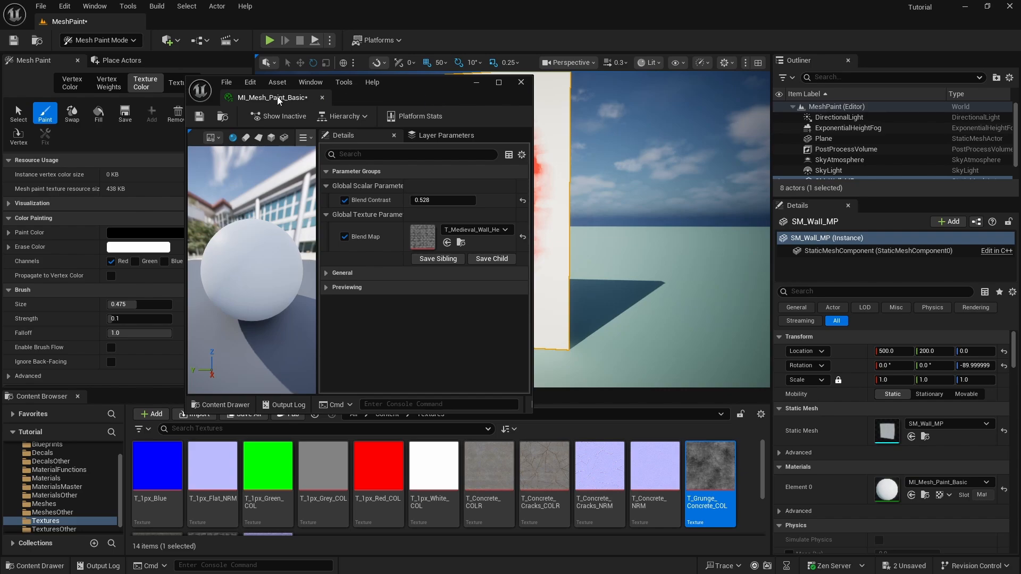
Drop T_Grunge_Concrete_COL into the Blend Map slot and move the instance editor off the wall
mouse_move(448, 93)
mouse_down()
mouse_move(612, 94)
mouse_move(618, 77)
mouse_up()
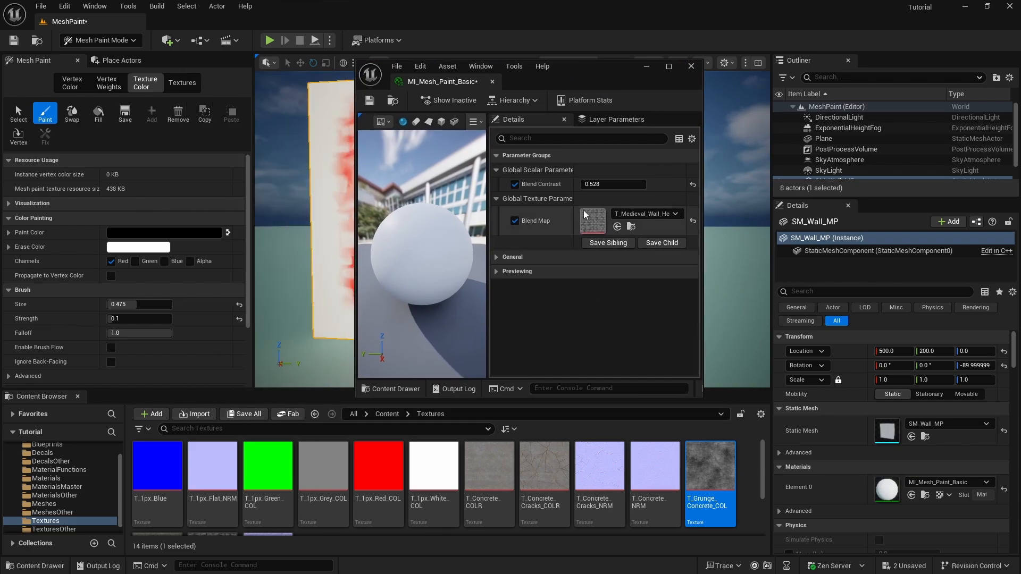
drag(710, 469, 593, 222)
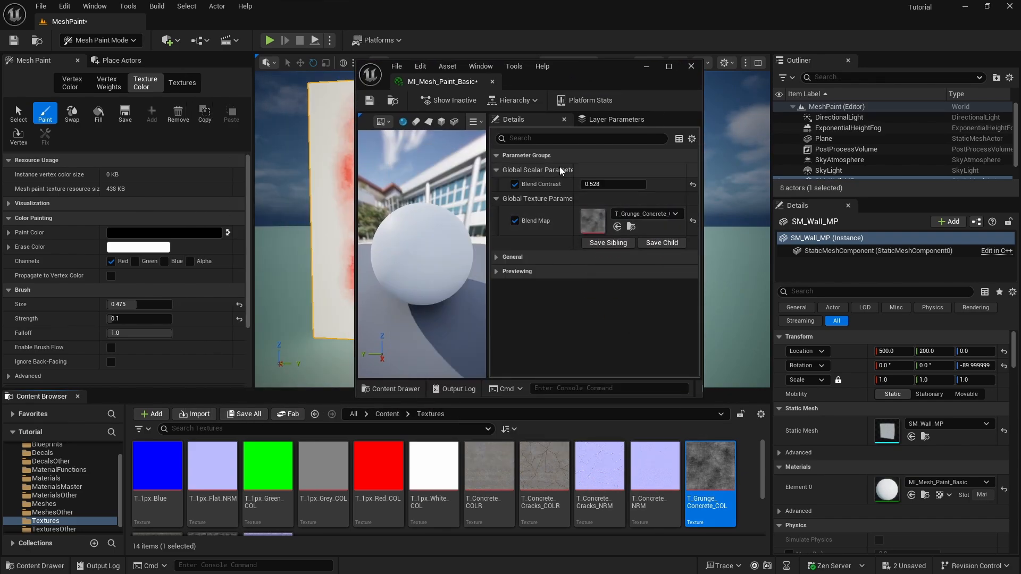
drag(569, 74, 862, 219)
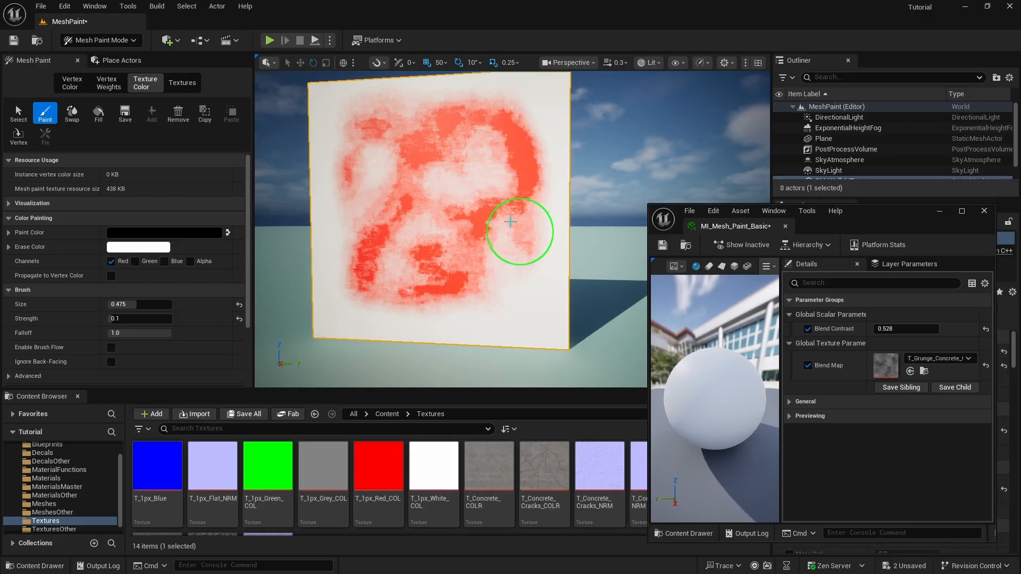
Swap the paint and erase colours, shrink the brush to 0.375, and paint new red patches
mouse_move(481, 196)
mouse_down()
mouse_move(512, 264)
mouse_move(499, 153)
mouse_move(415, 145)
mouse_move(506, 130)
mouse_move(476, 273)
mouse_move(450, 288)
mouse_move(470, 266)
mouse_move(410, 292)
mouse_move(369, 255)
mouse_move(418, 169)
mouse_move(365, 119)
mouse_move(349, 194)
mouse_move(470, 115)
mouse_move(452, 109)
mouse_move(522, 183)
mouse_move(529, 130)
mouse_move(435, 147)
mouse_move(452, 212)
mouse_move(423, 255)
mouse_up()
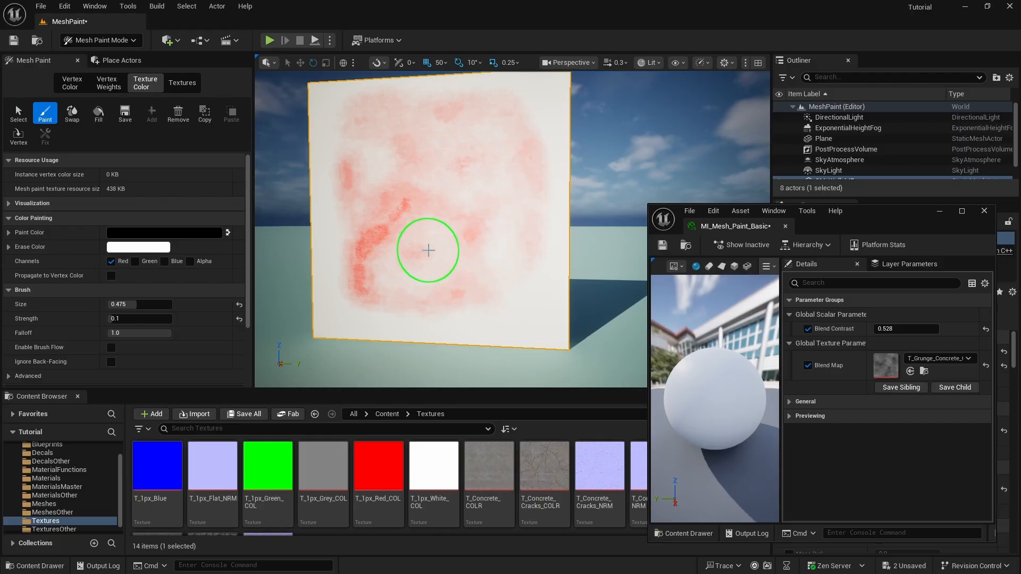
click(229, 232)
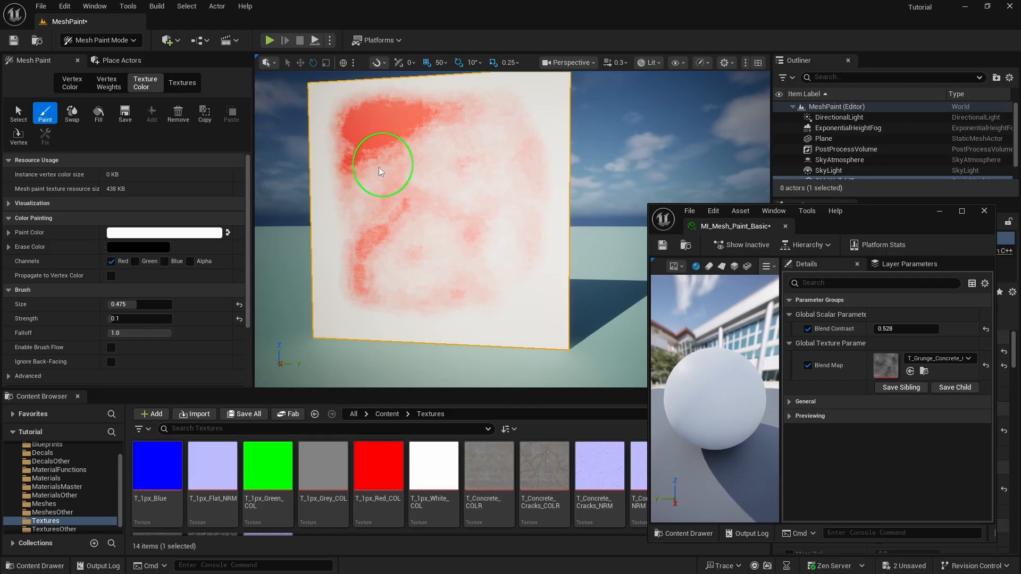
key(bracketleft)
key(bracketleft)
key(bracketleft)
drag(461, 170, 390, 193)
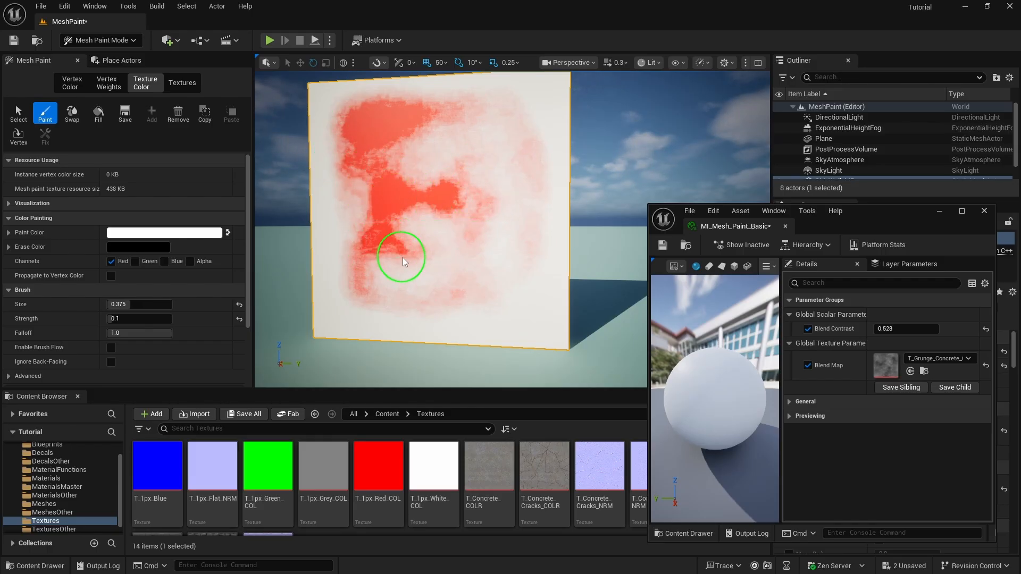
Fly in close to the wall and paint more red across its surface
key(w)
mouse_move(470, 295)
right_down()
mouse_move(457, 335)
mouse_move(468, 318)
mouse_move(425, 327)
mouse_move(415, 280)
mouse_move(418, 298)
right_up()
key(s)
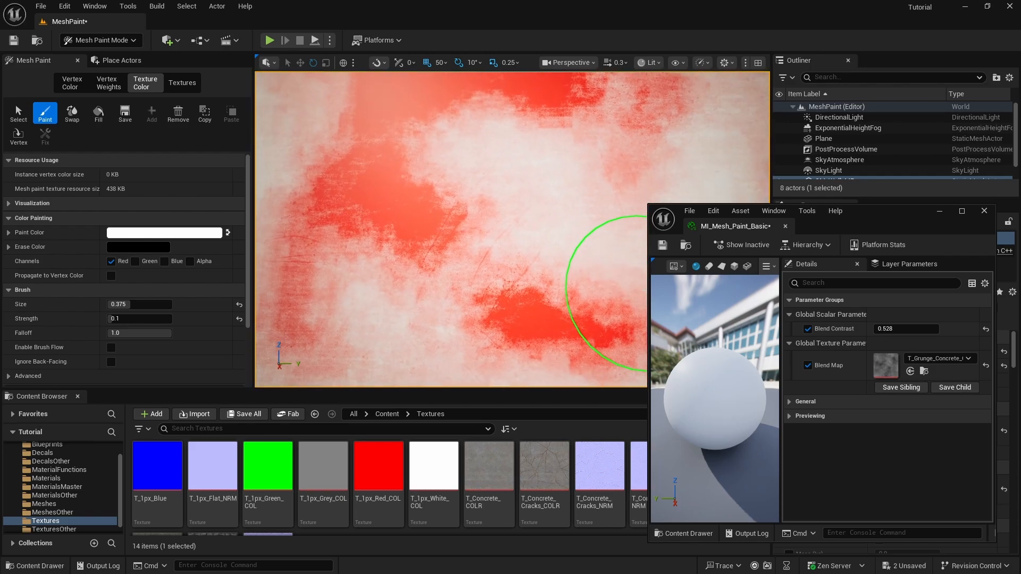
right_drag(379, 202, 425, 228)
right_drag(271, 141, 242, 130)
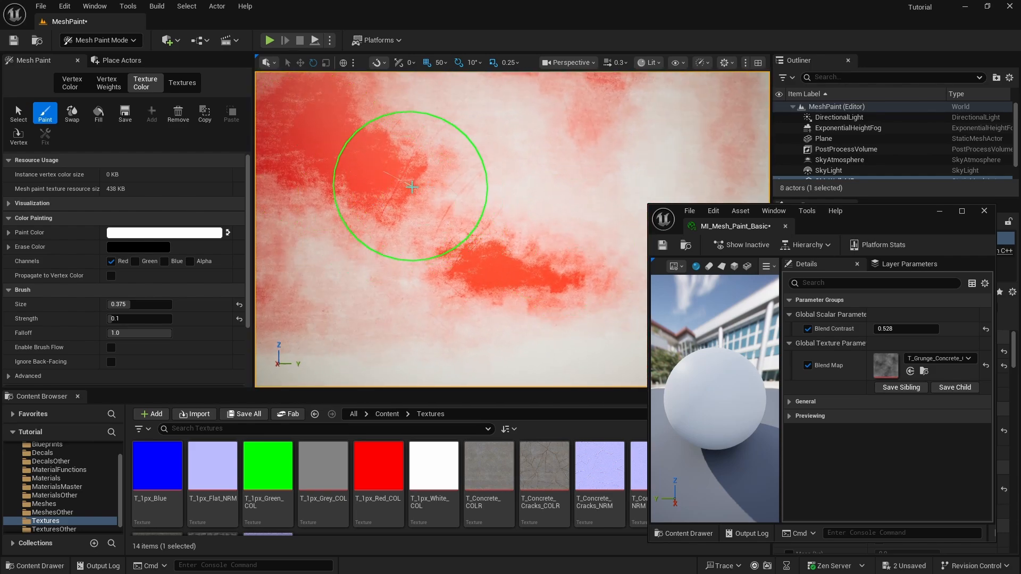
mouse_move(413, 183)
mouse_down()
mouse_move(510, 137)
mouse_move(298, 223)
mouse_up()
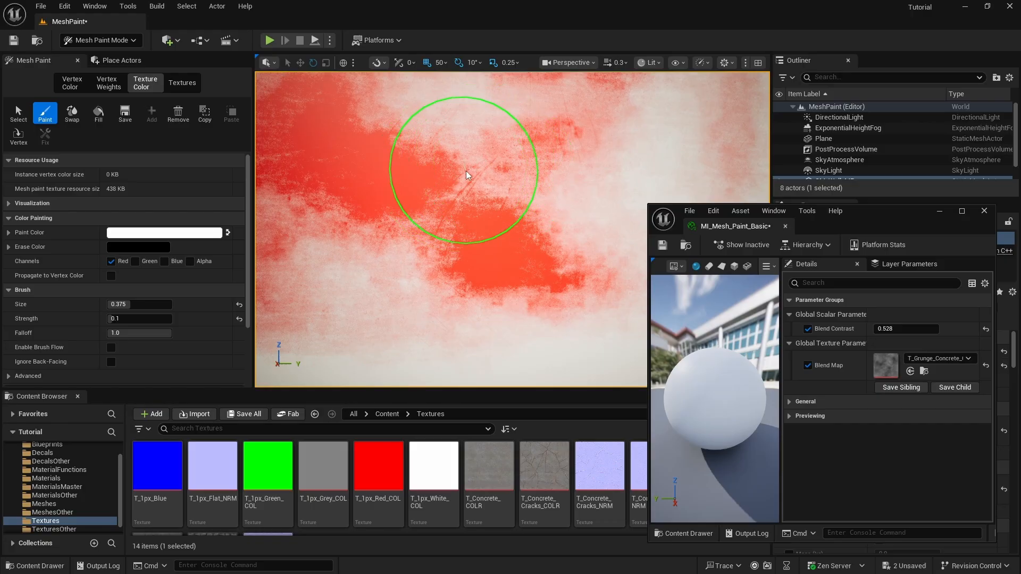
Paint red along the wall's lower part, upper right and right-centre
right_drag(540, 139, 495, 161)
key(s)
mouse_move(412, 229)
mouse_down()
mouse_move(510, 258)
mouse_move(410, 234)
mouse_move(394, 114)
mouse_up()
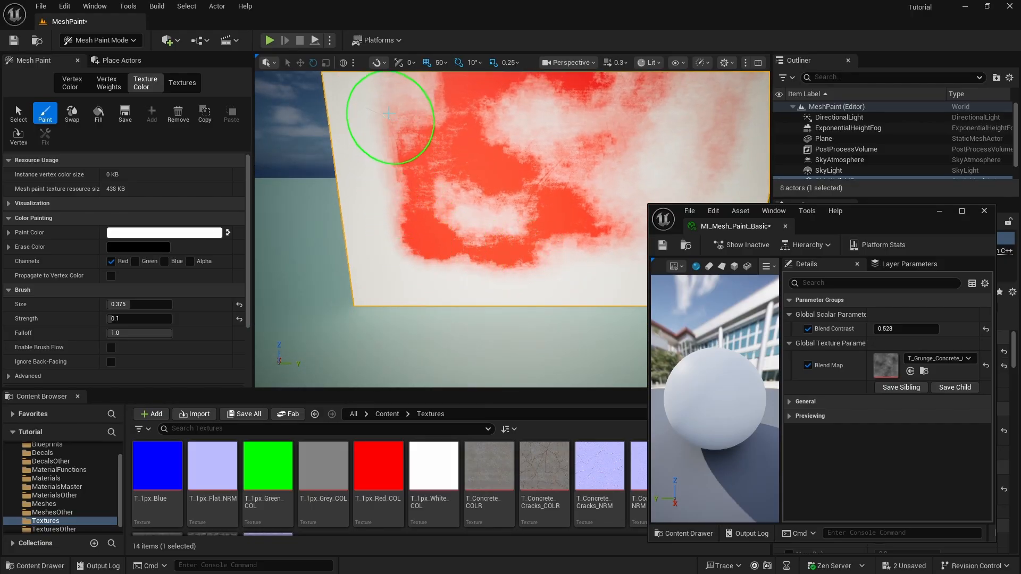
mouse_move(436, 155)
right_down()
mouse_move(409, 101)
mouse_move(452, 138)
mouse_move(445, 207)
right_up()
key(w)
key(d)
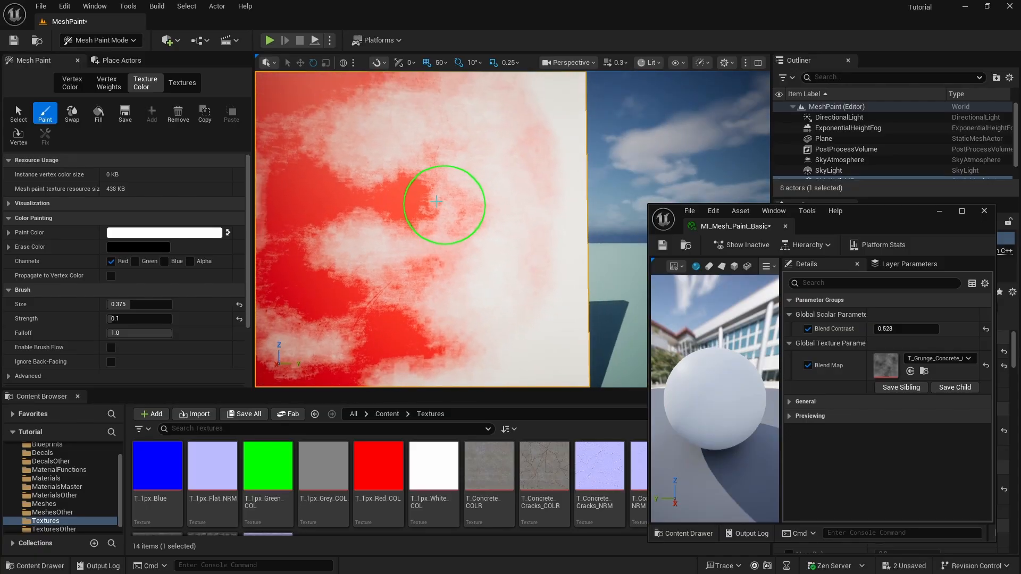
mouse_move(513, 154)
mouse_down()
mouse_move(490, 153)
mouse_move(526, 119)
mouse_move(388, 173)
mouse_move(551, 128)
mouse_up()
mouse_move(500, 257)
mouse_down()
mouse_move(555, 211)
mouse_move(471, 308)
mouse_move(513, 268)
mouse_move(500, 172)
mouse_move(529, 175)
mouse_up()
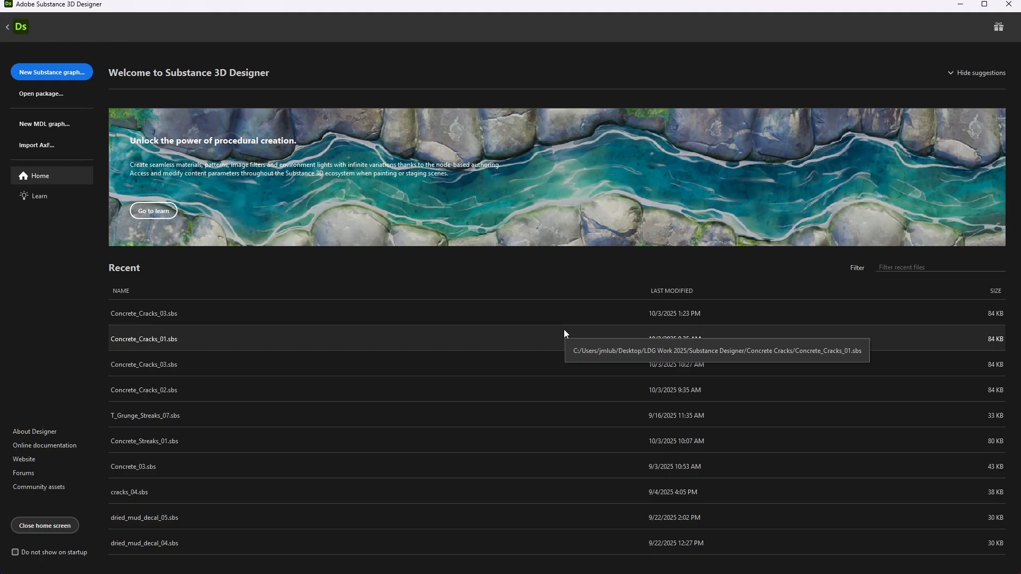
Create a new Substance_graph with default settings
click(66, 72)
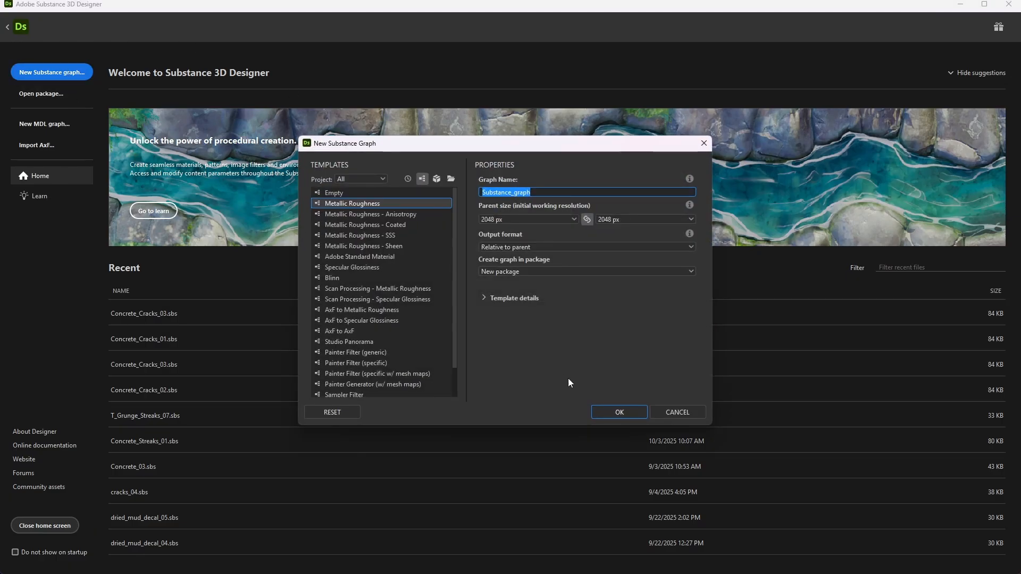
click(619, 413)
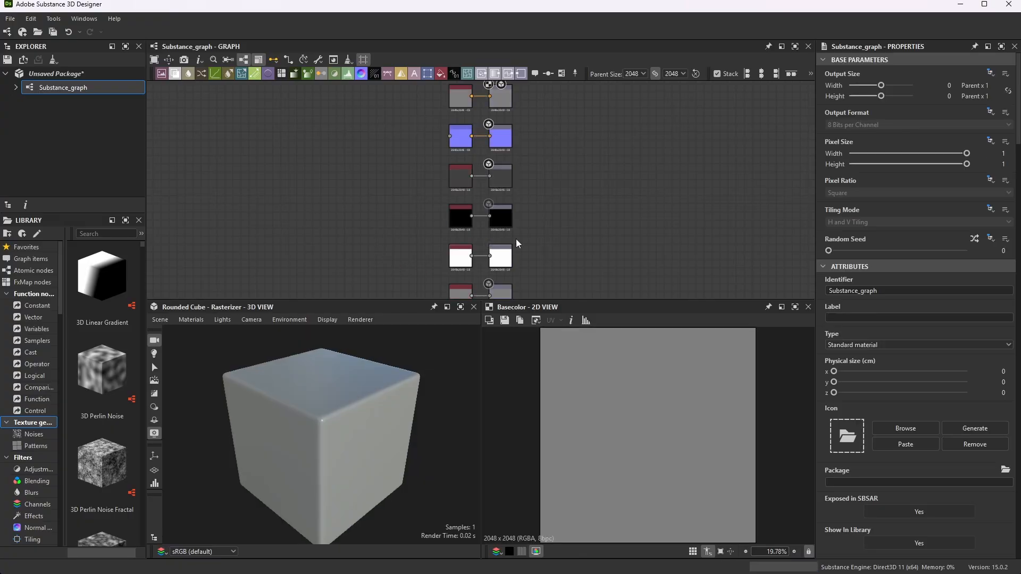
scroll(368, 164, down, 2)
middle_drag(277, 116, 413, 203)
scroll(493, 233, up, 8)
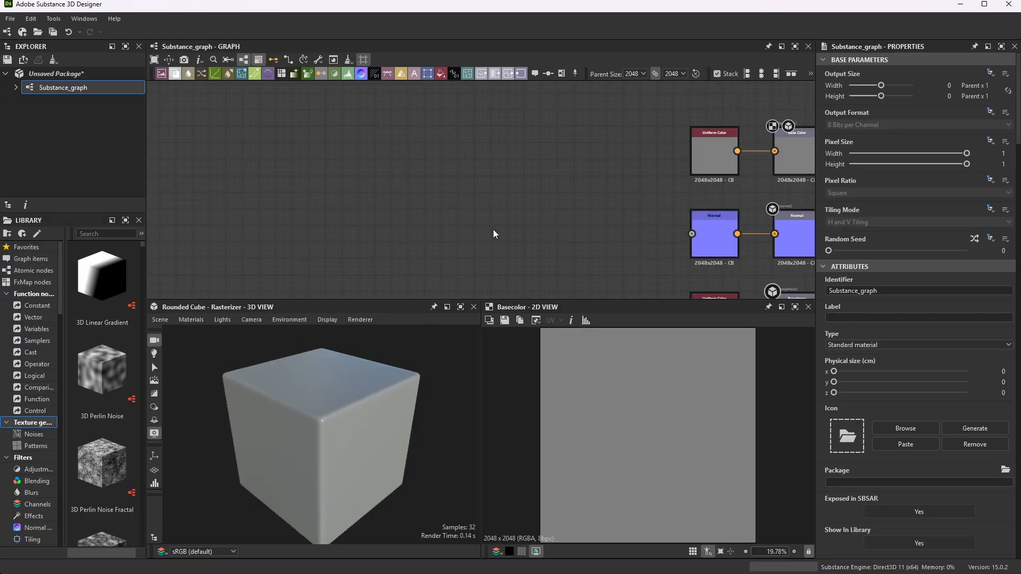
Add a Grunge Concrete node to the graph
right_click(489, 164)
click(451, 168)
key(space)
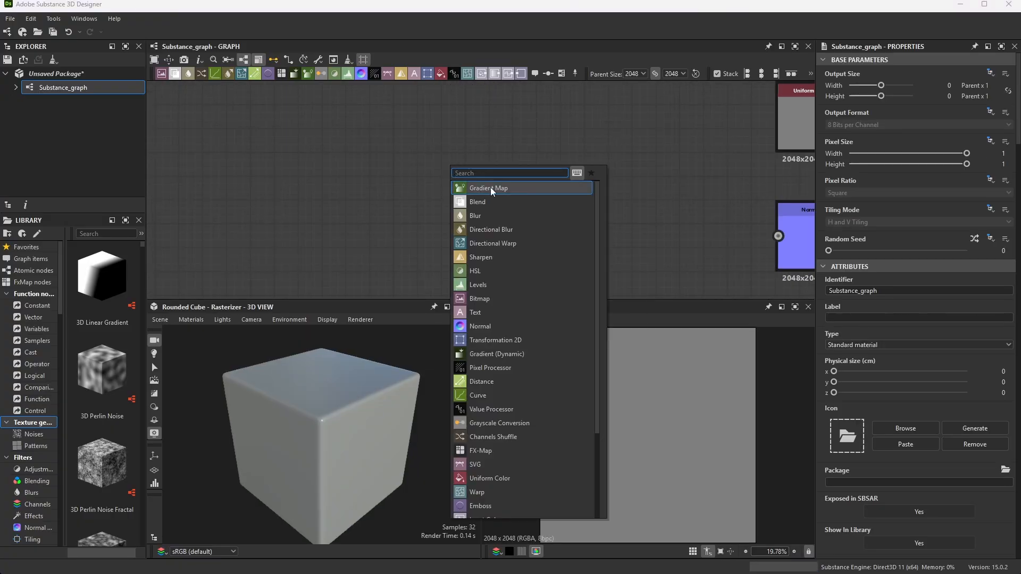
text(nin)
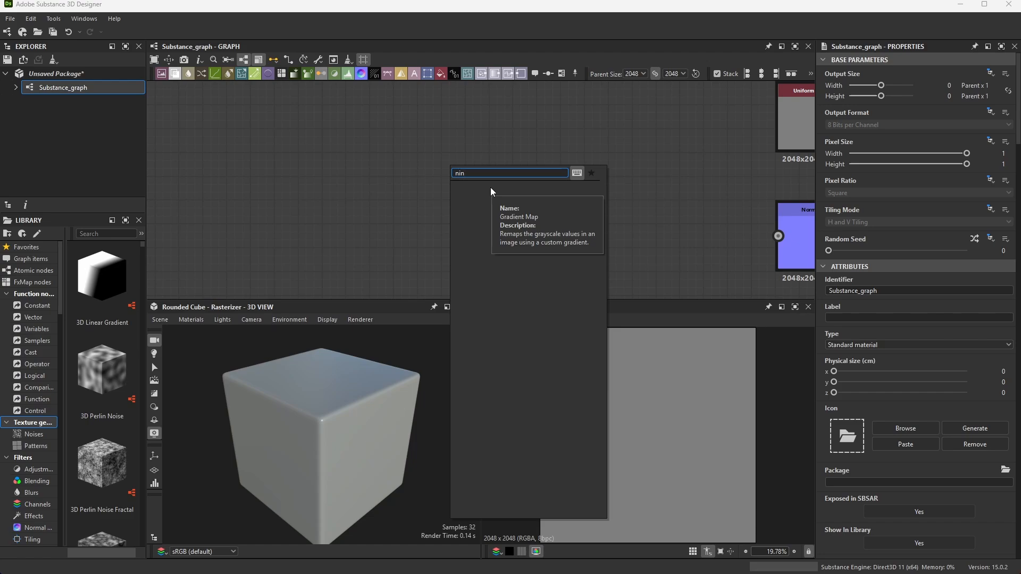
key(BackSpace)
key(BackSpace)
key(BackSpace)
text(noise)
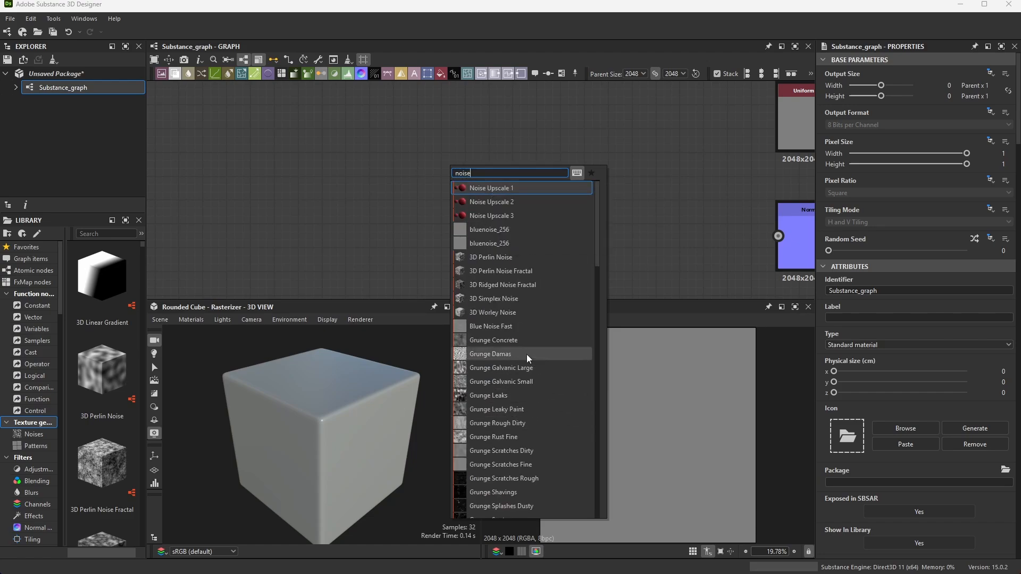
key(Escape)
scroll(454, 154, up, 4)
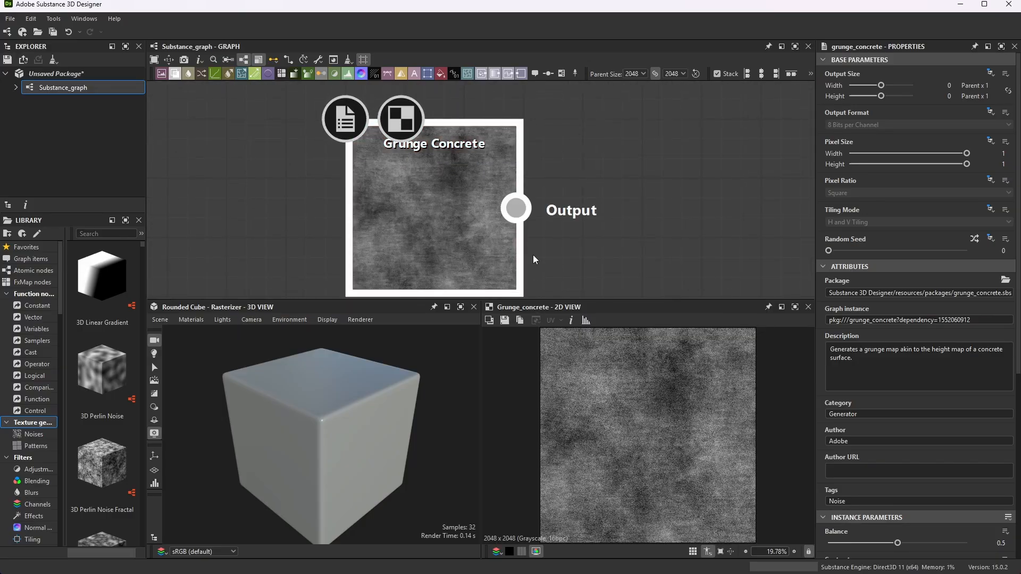
click(504, 321)
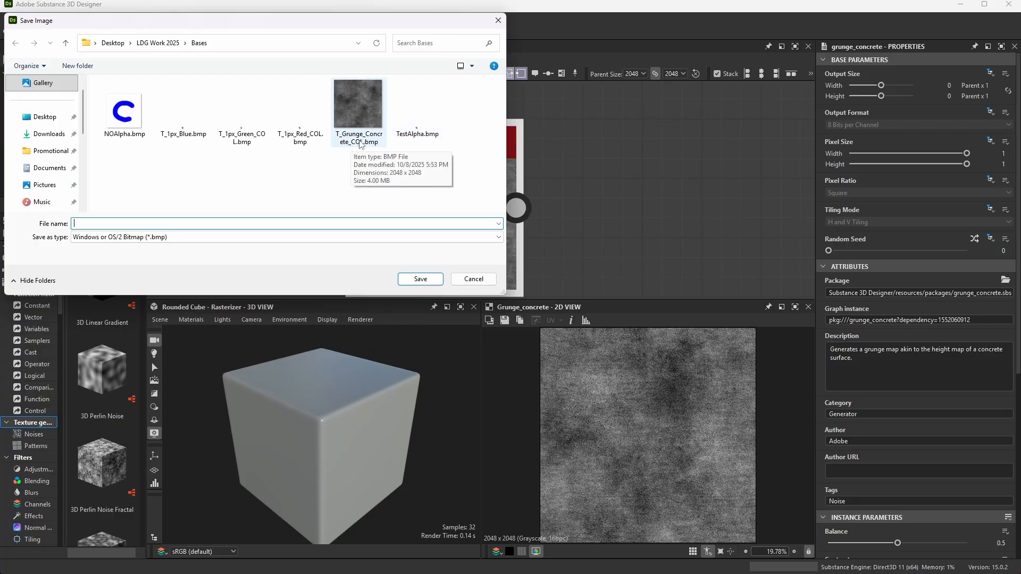
click(498, 20)
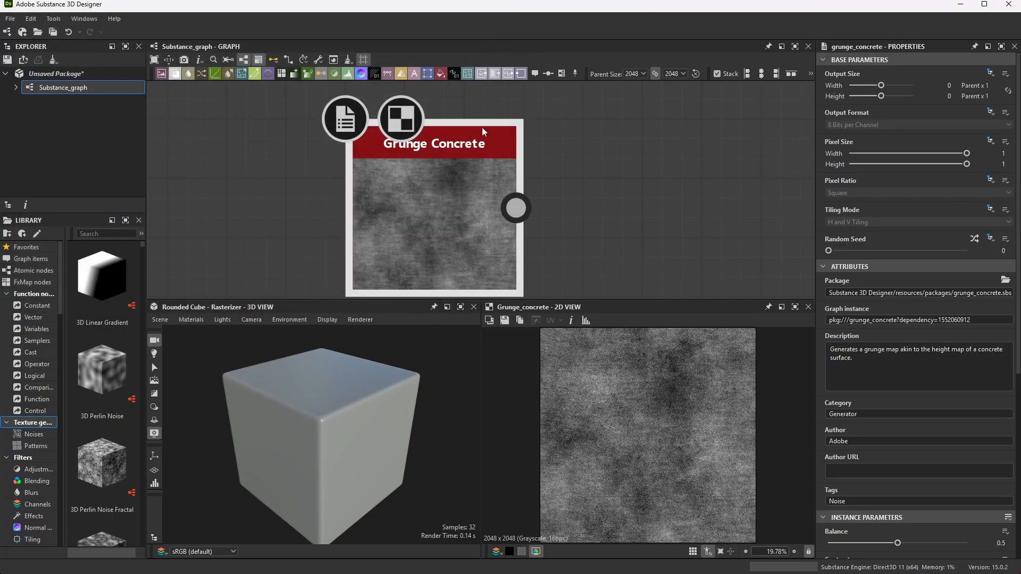
click(975, 240)
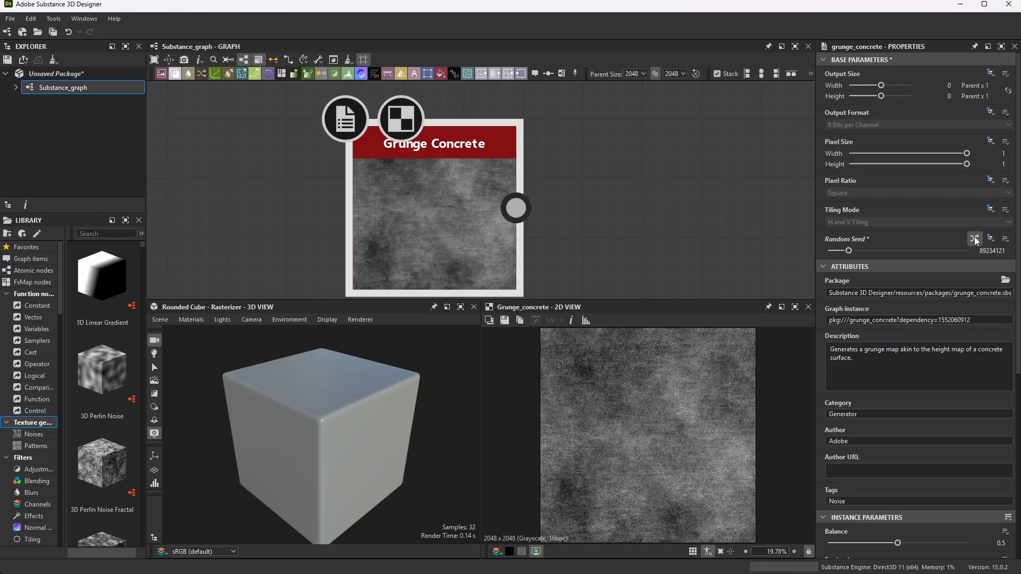
key(space)
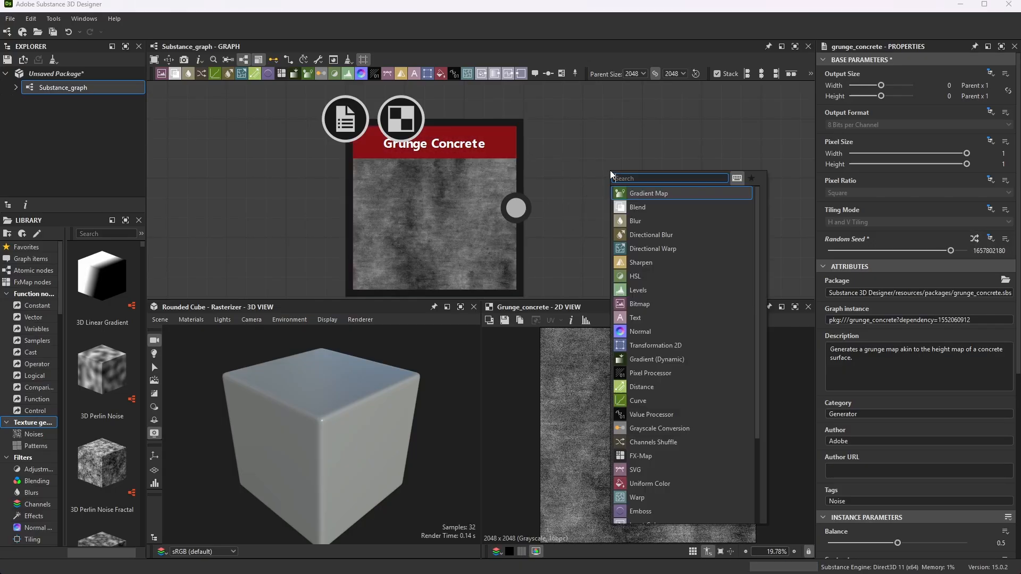
text(noin)
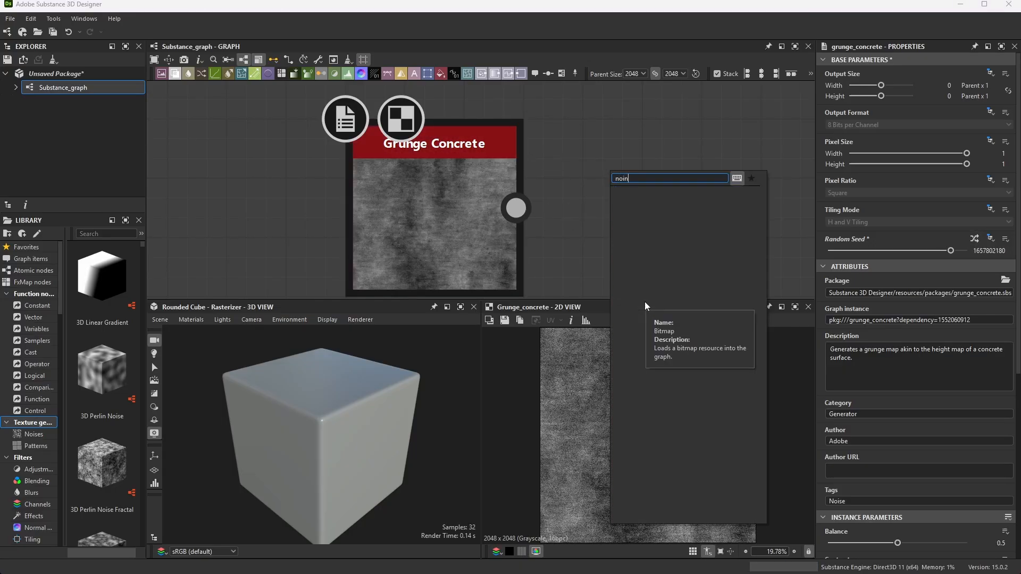
key(BackSpace)
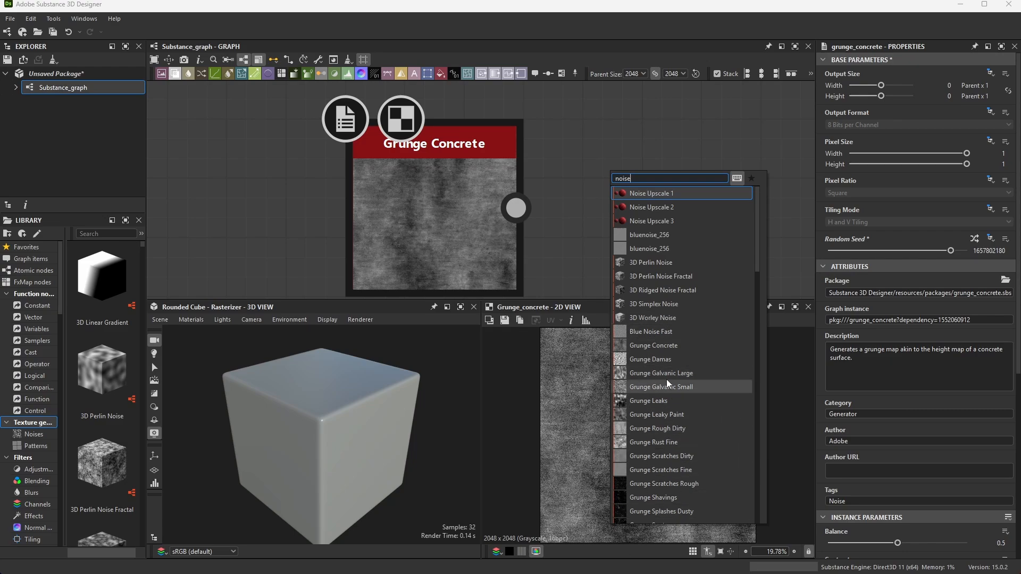
click(646, 144)
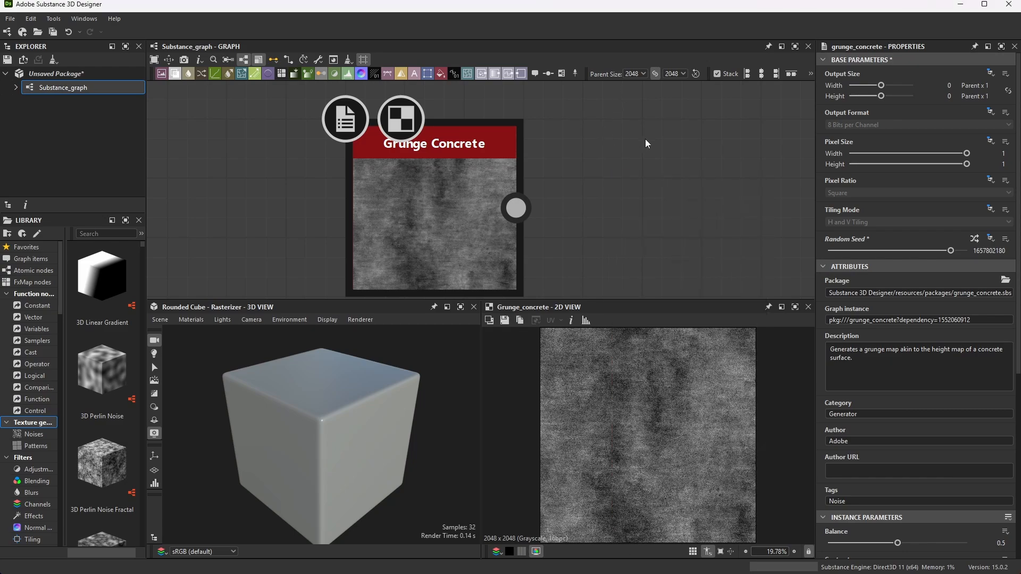
Minimize Designer, return to the Unreal Editor, and close the MI_Mesh_Paint_Basic editor
click(961, 7)
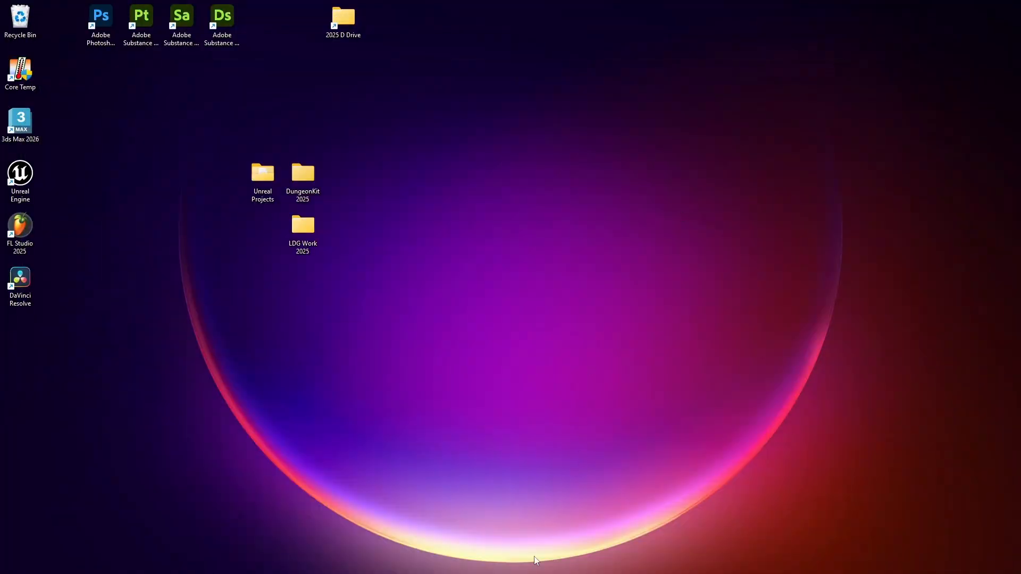
mouse_move(609, 558)
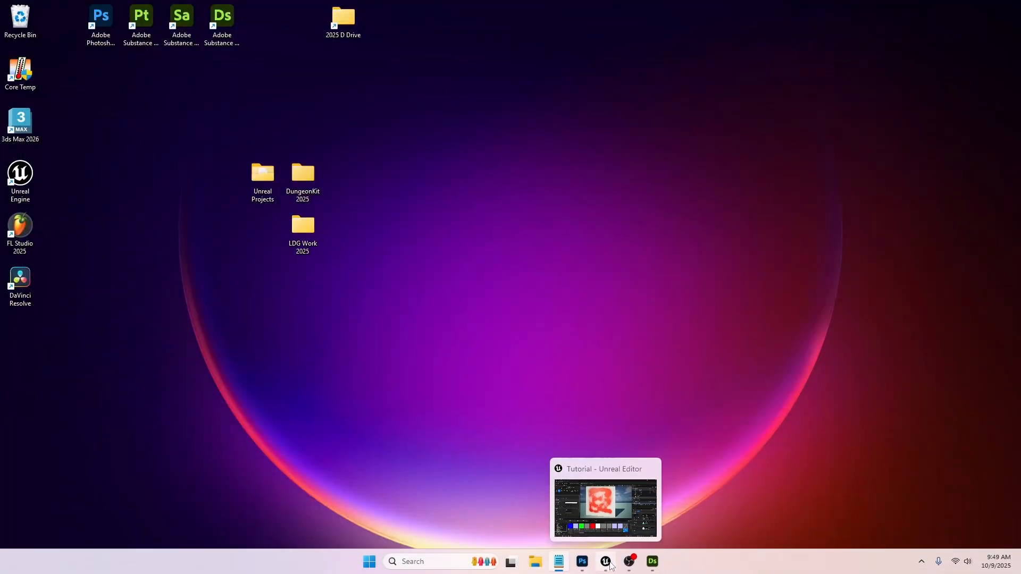
click(610, 564)
mouse_move(576, 234)
right_down()
mouse_move(620, 228)
mouse_move(576, 234)
mouse_move(529, 166)
mouse_move(581, 182)
right_up()
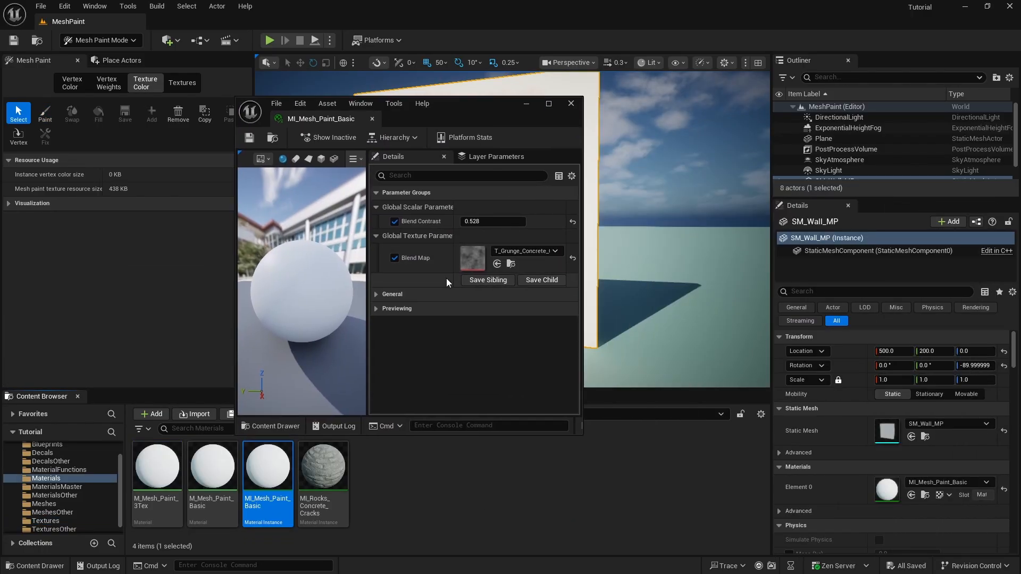
click(548, 103)
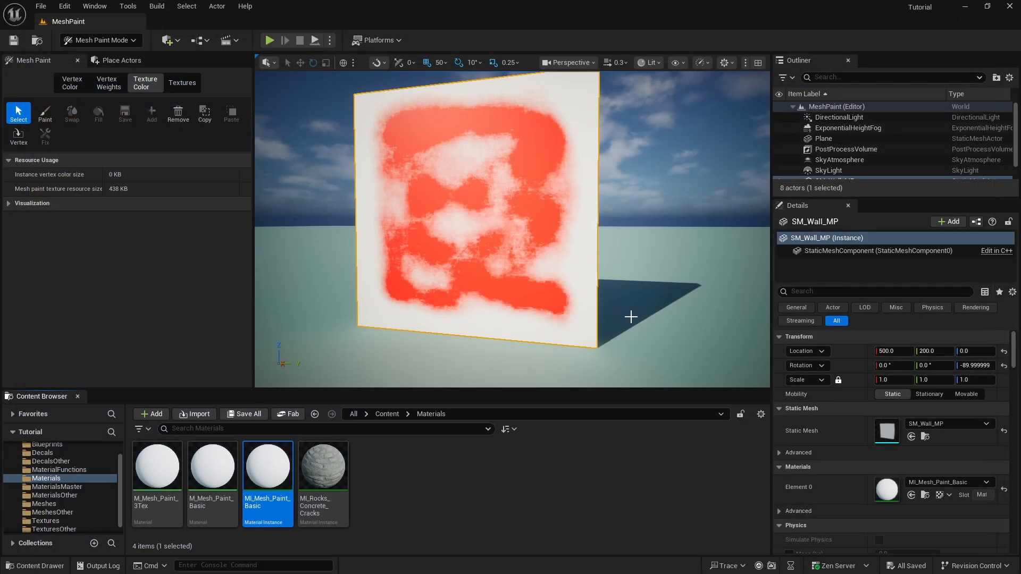
Narrow the Mesh Paint panel and tilt the view up at the painted wall
drag(253, 186, 211, 188)
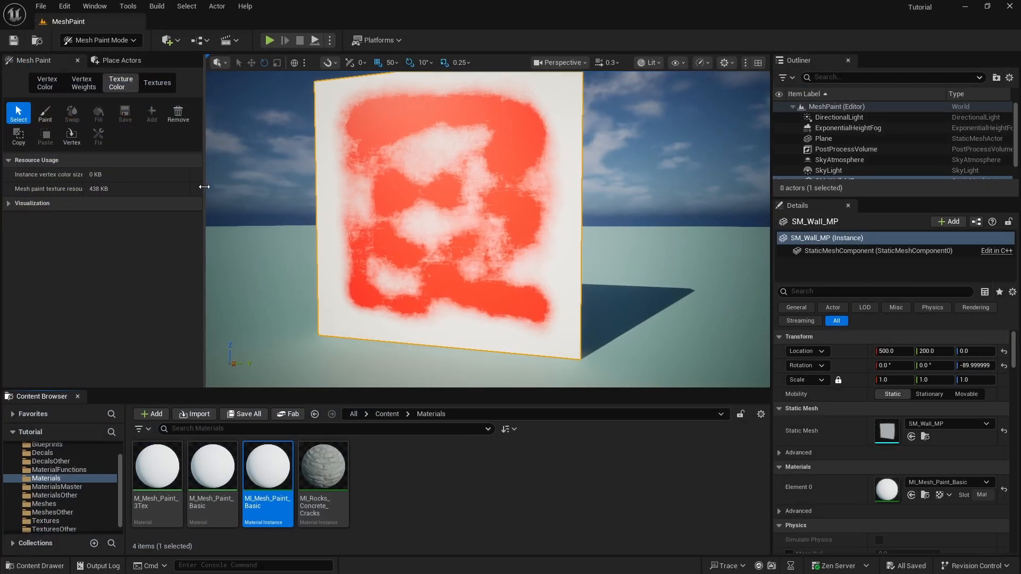
right_drag(405, 213, 406, 203)
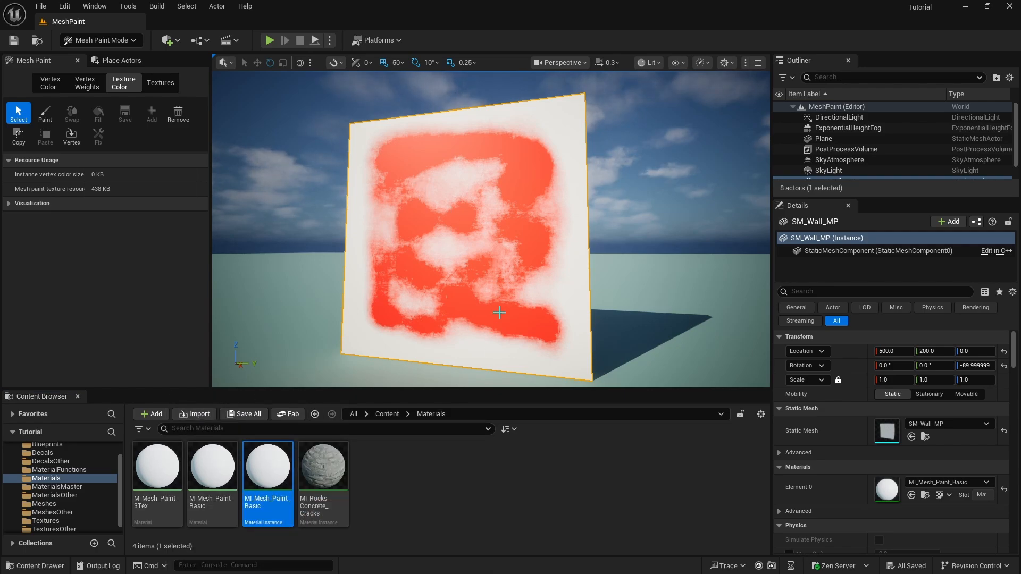
Open M_Mesh_Paint_3Tex and zoom out to survey its whole graph
double_click(164, 469)
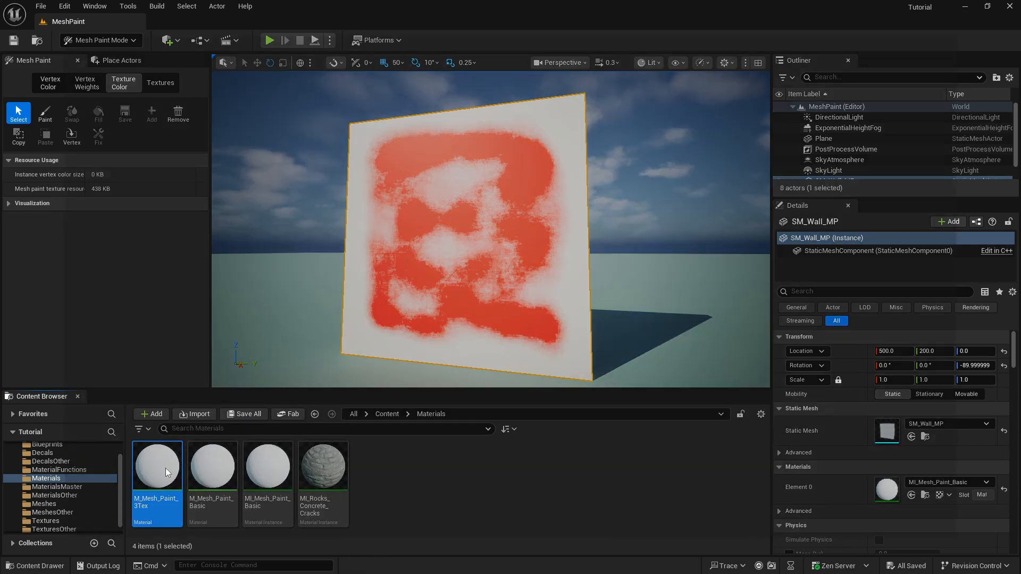
right_drag(345, 251, 454, 306)
right_drag(397, 223, 735, 304)
scroll(567, 258, down, 8)
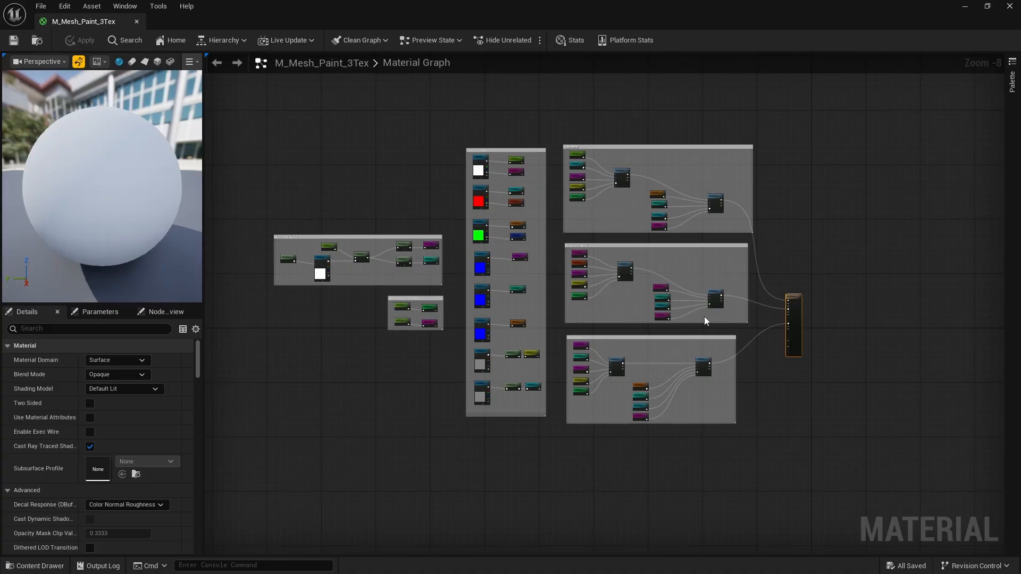
Zoom in on the Mesh Paint Masks nodes and the colour and texture parameters
right_drag(755, 315, 763, 321)
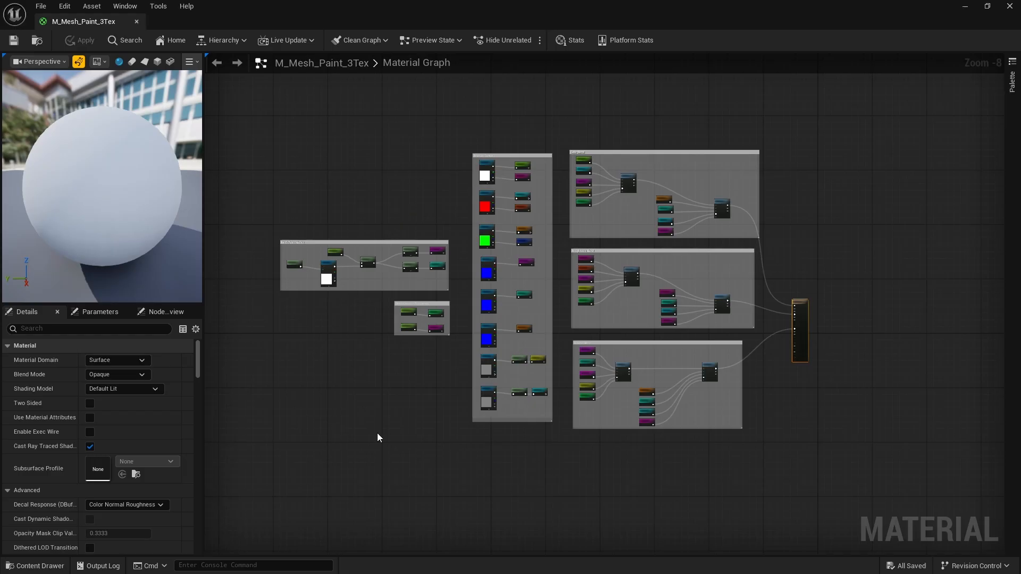
scroll(441, 317, up, 5)
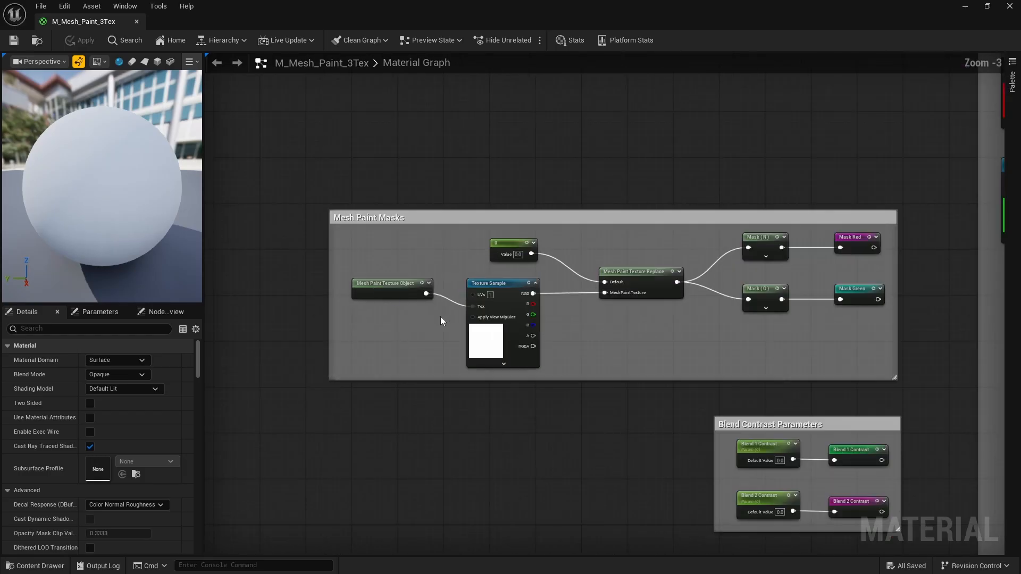
scroll(359, 224, up, 2)
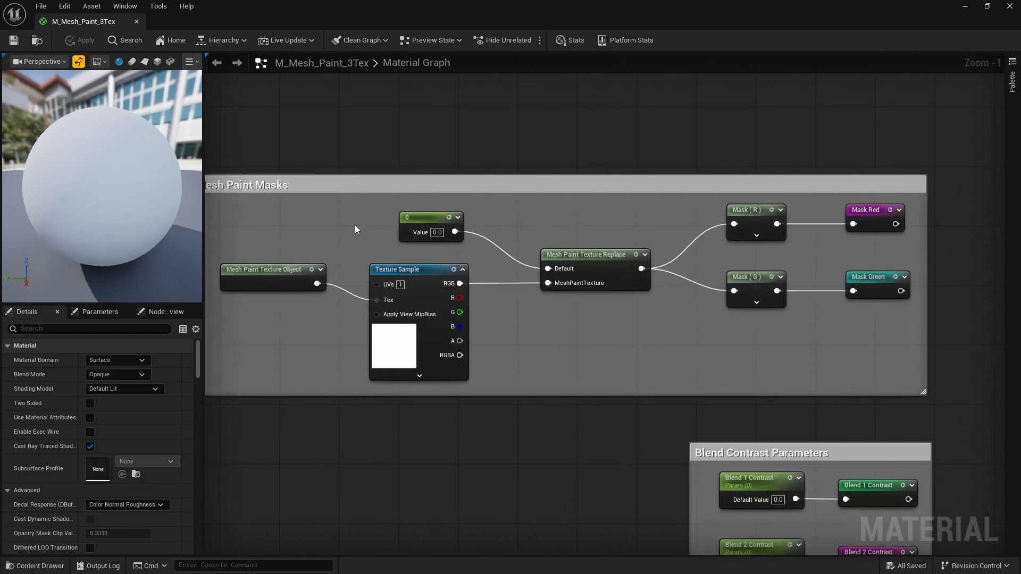
right_drag(398, 202, 406, 203)
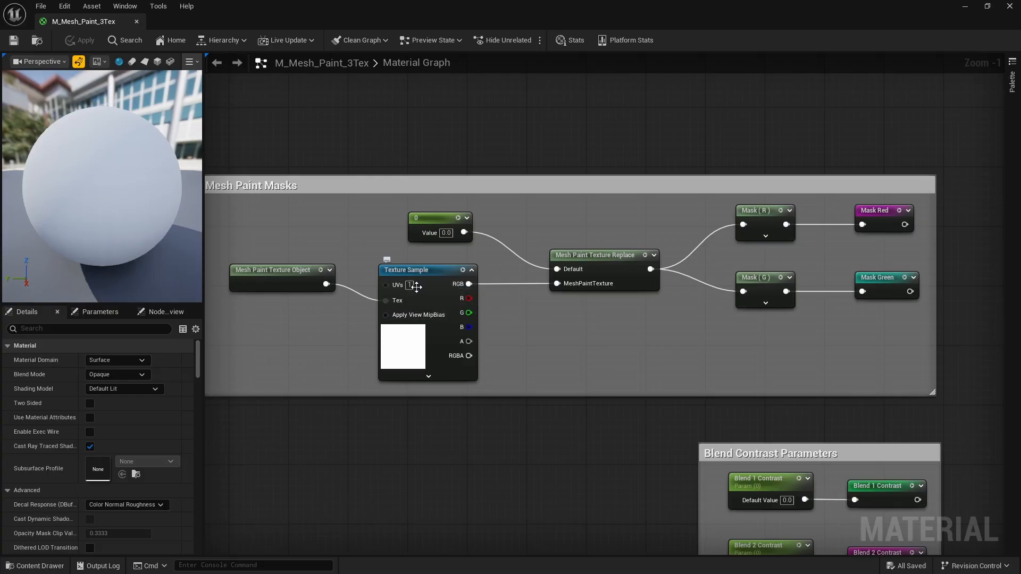
right_drag(563, 410, 445, 419)
scroll(319, 271, up, 1)
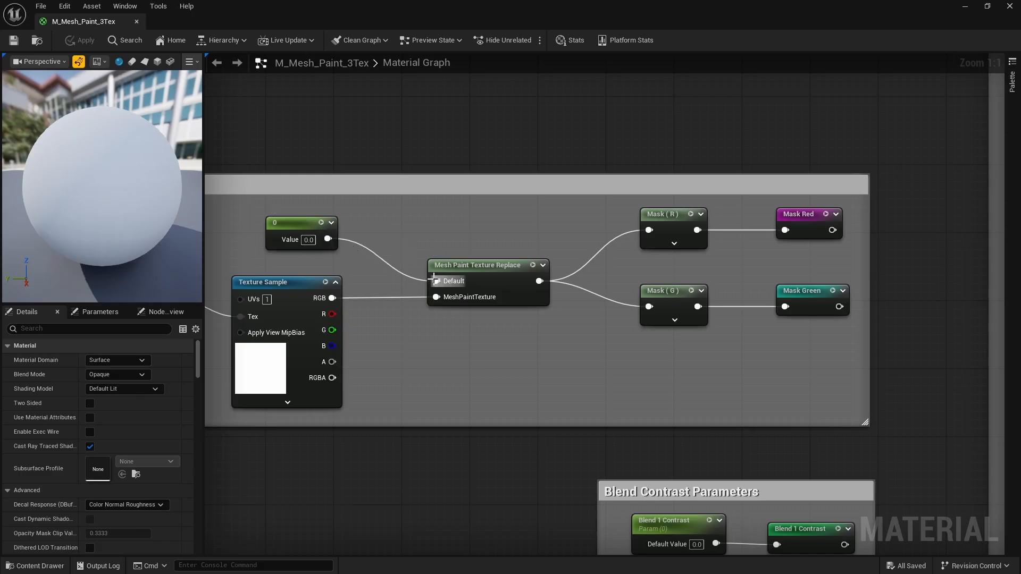
right_drag(590, 346, 460, 350)
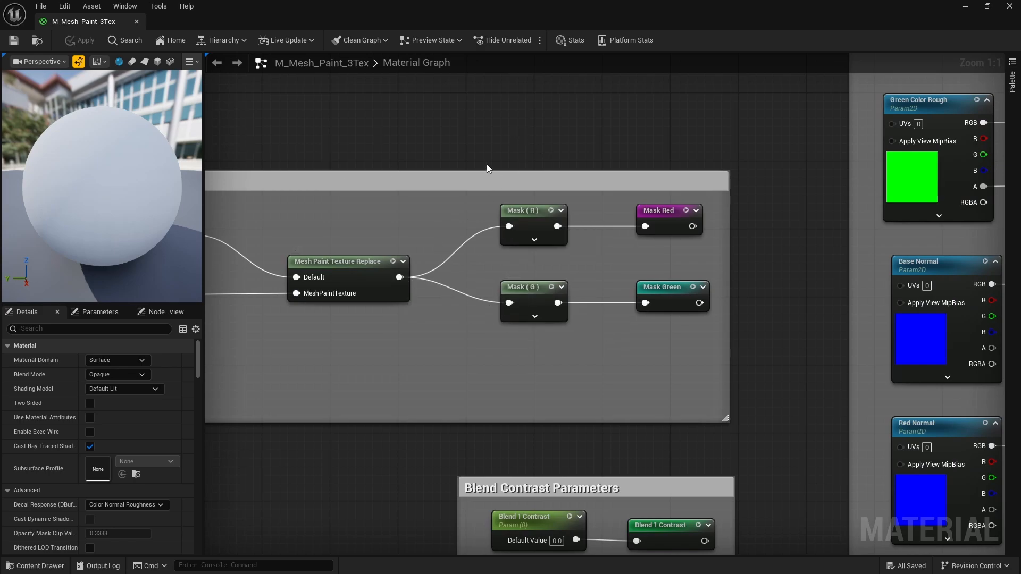
right_click(479, 126)
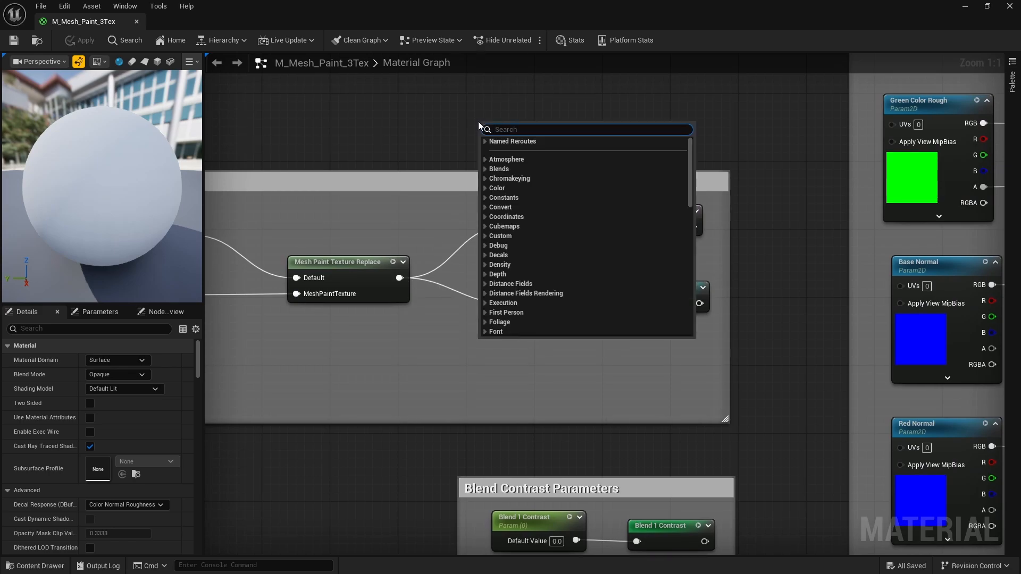
text(com)
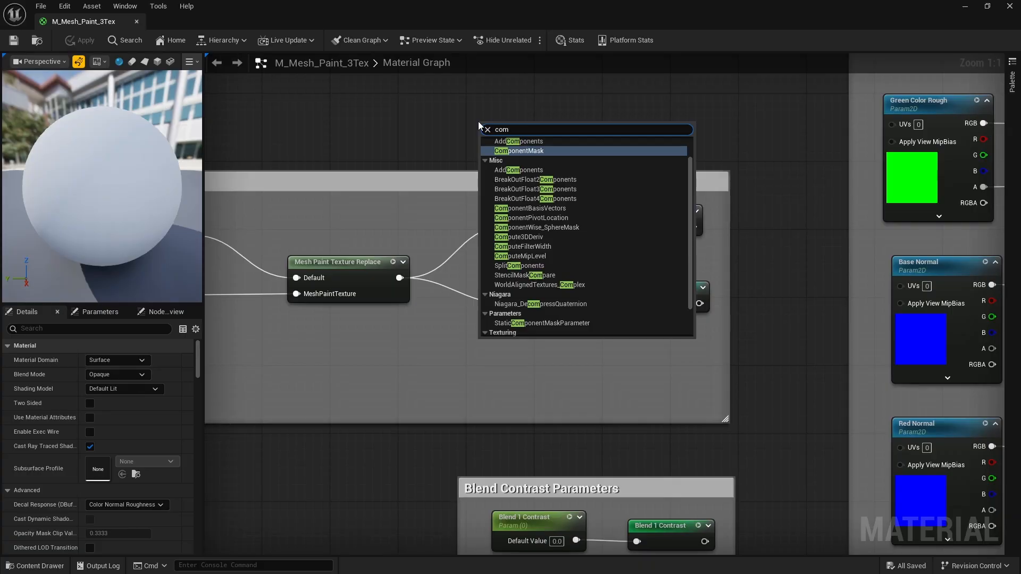
click(519, 150)
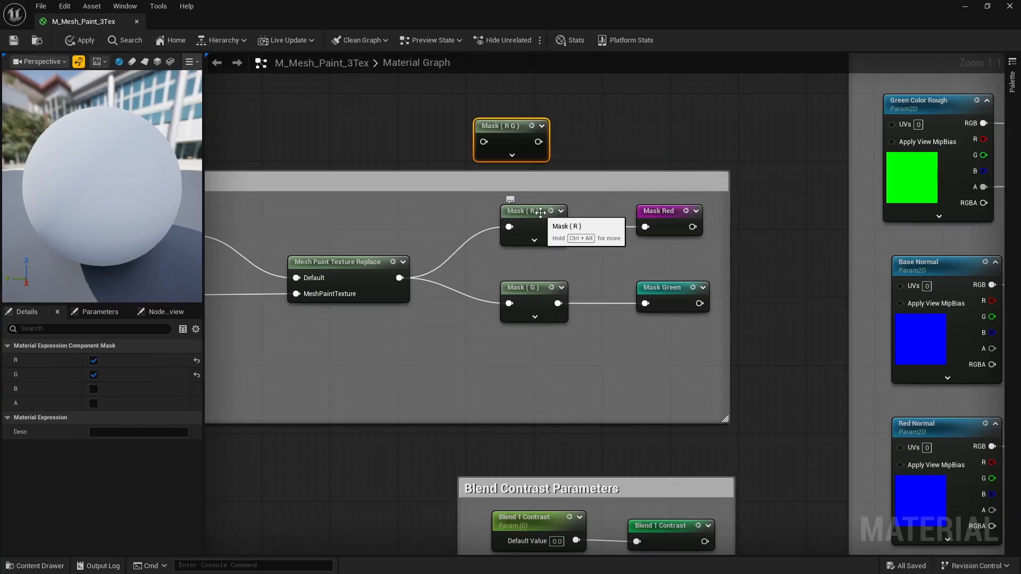
click(93, 374)
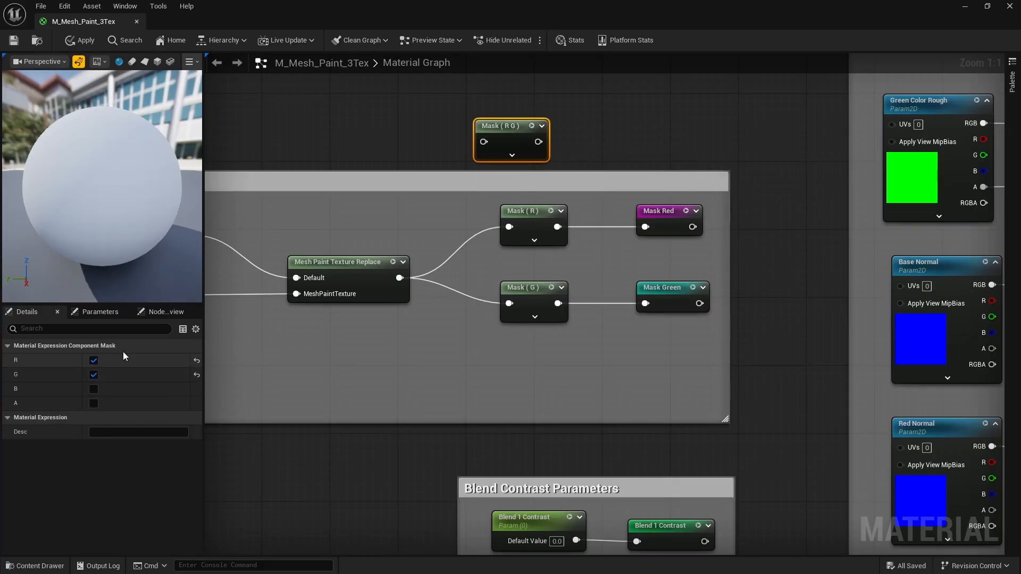
key(Delete)
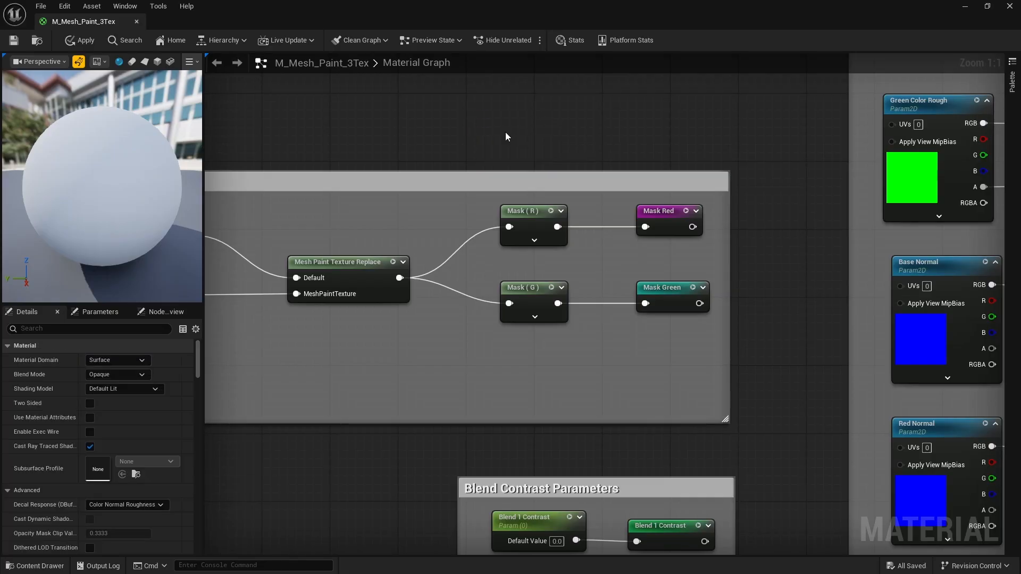
right_drag(662, 163, 495, 175)
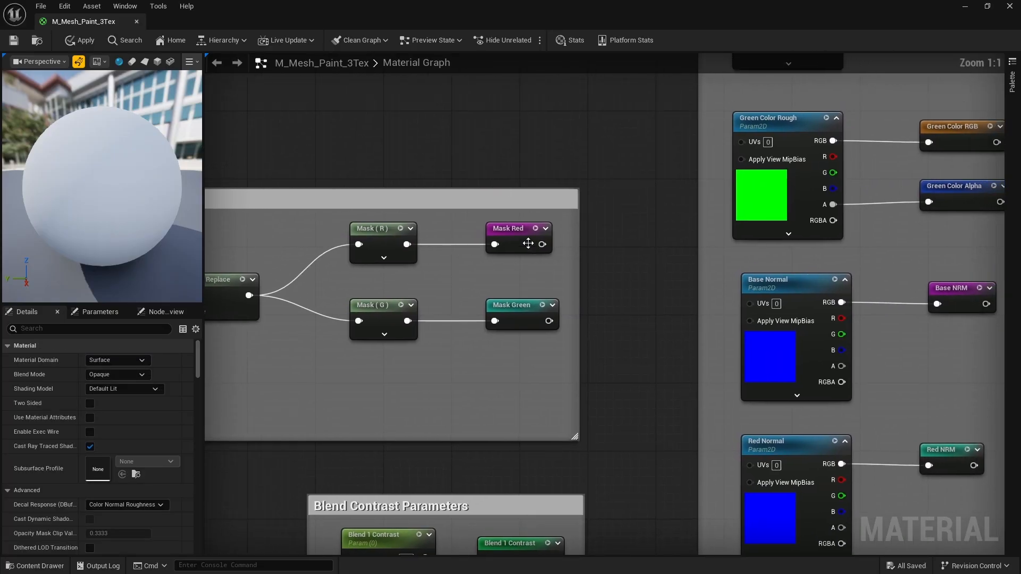
right_click(525, 158)
text(name)
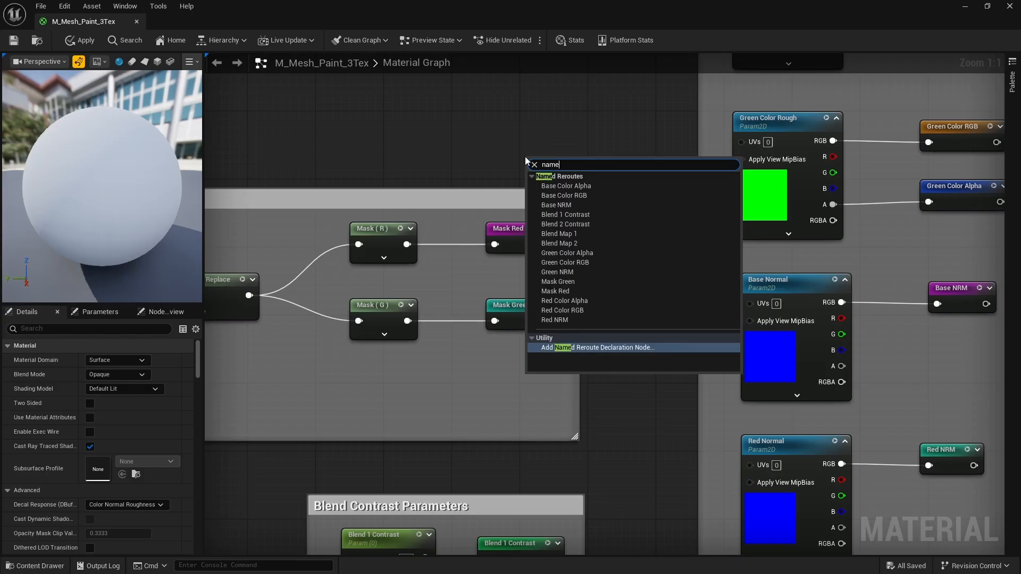
click(606, 348)
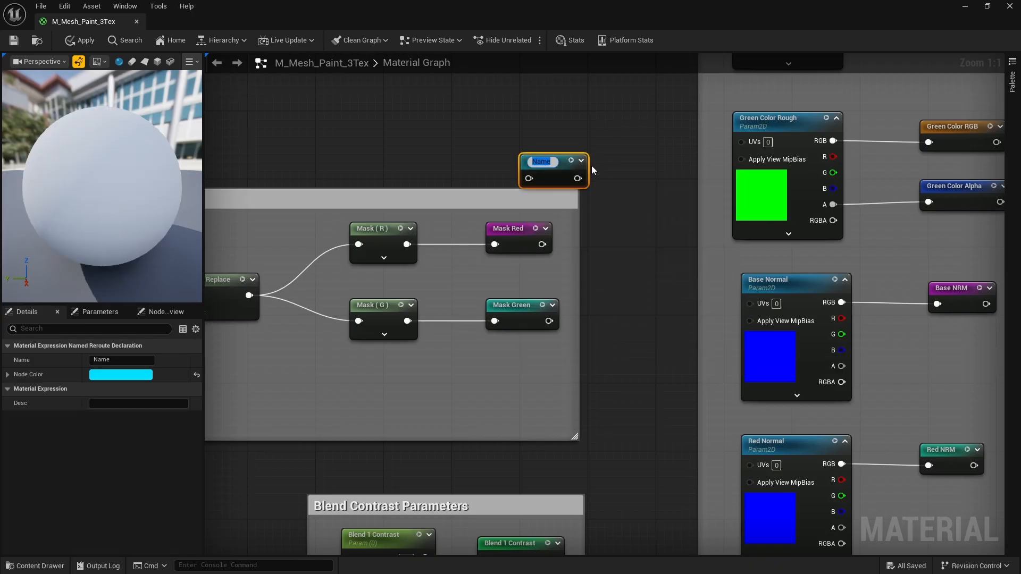
drag(564, 161, 556, 144)
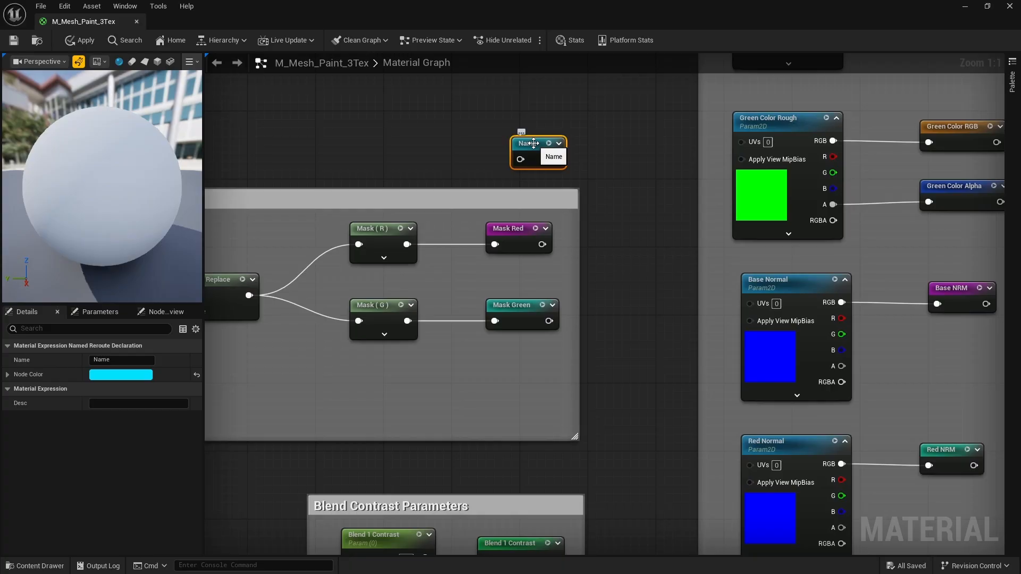
key(Delete)
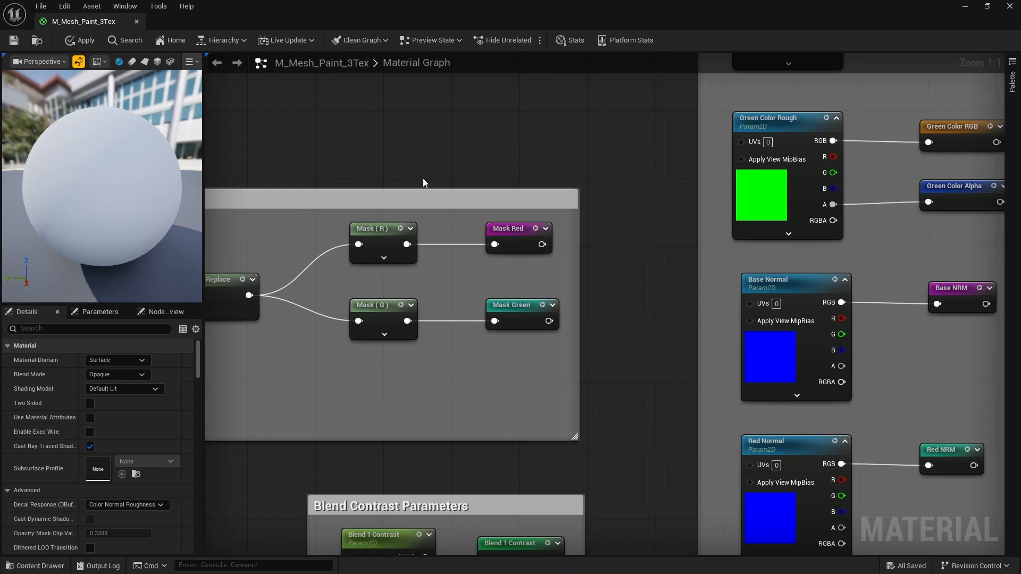
scroll(518, 222, down, 5)
scroll(245, 234, up, 6)
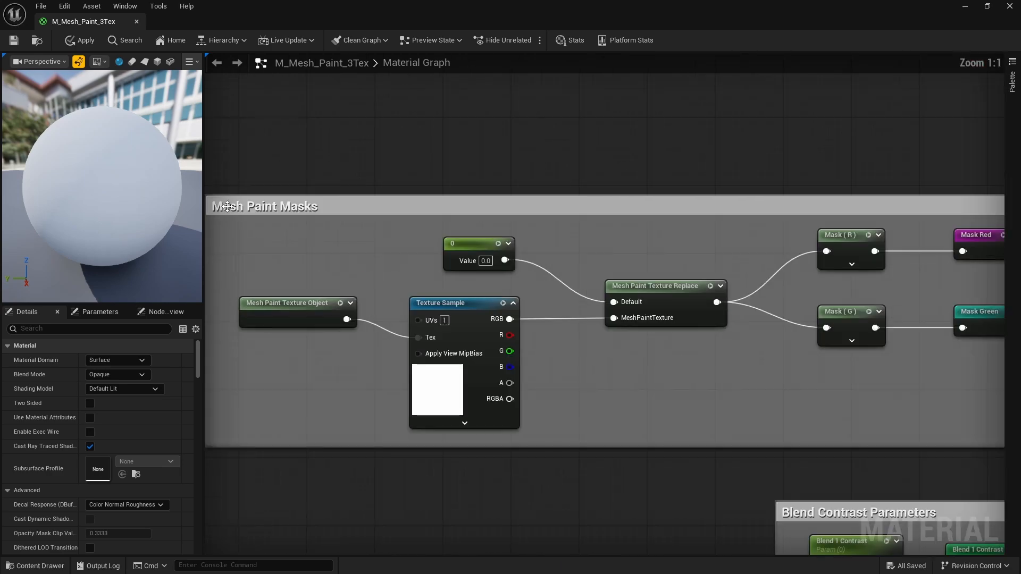
scroll(345, 209, down, 4)
scroll(640, 404, up, 1)
scroll(640, 405, up, 4)
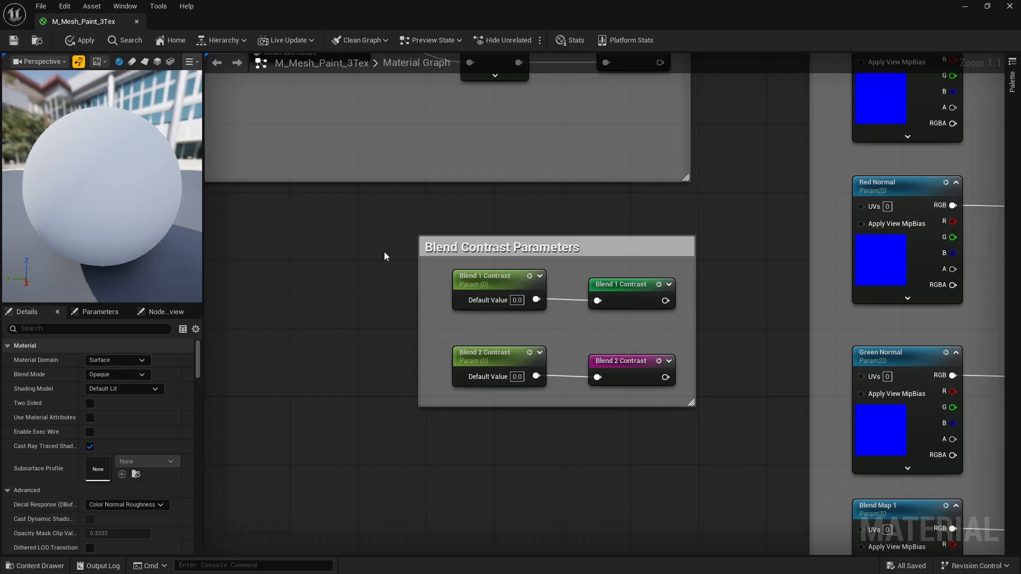
key(1)
click(352, 260)
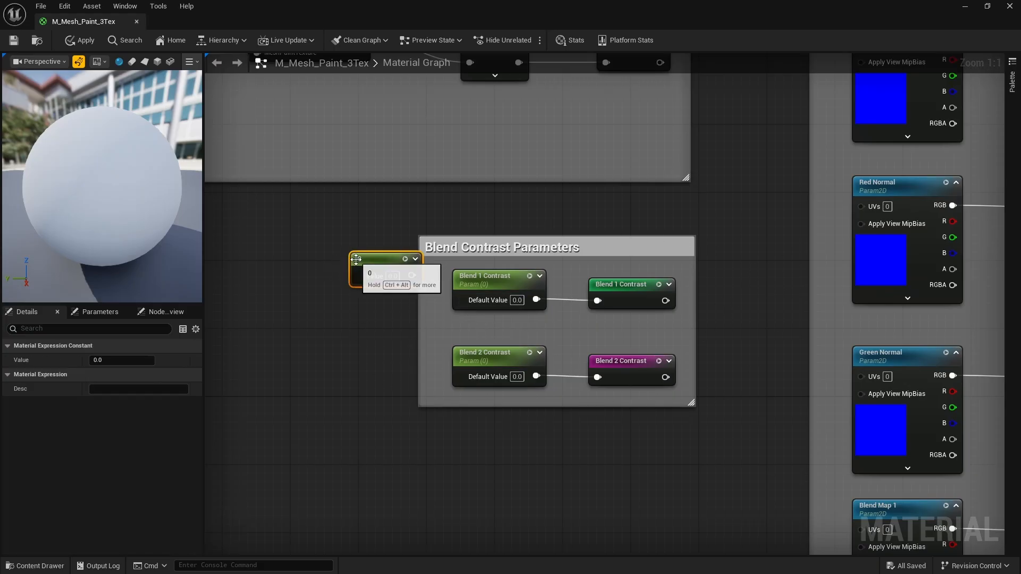
right_click(375, 265)
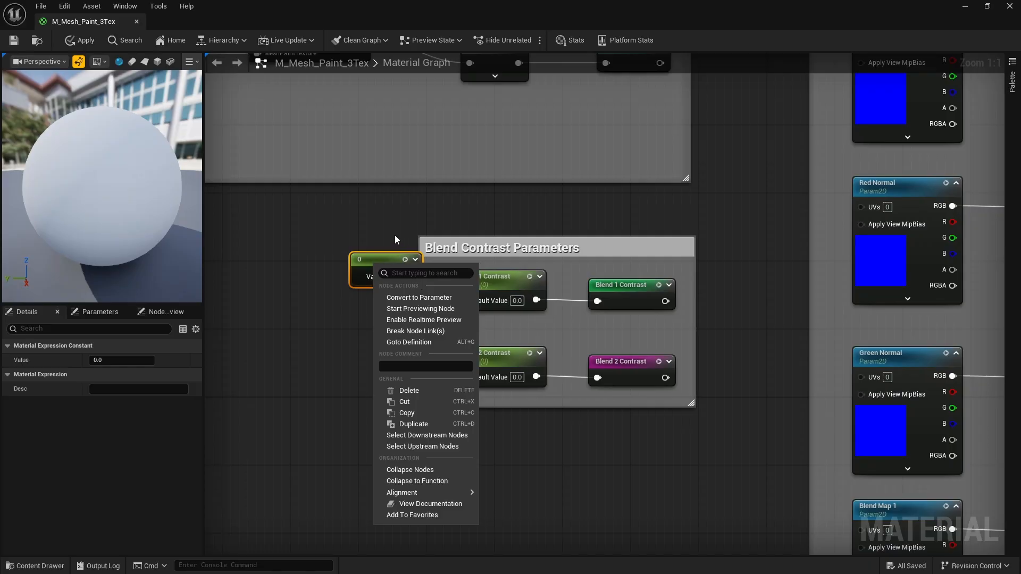
click(376, 235)
click(385, 264)
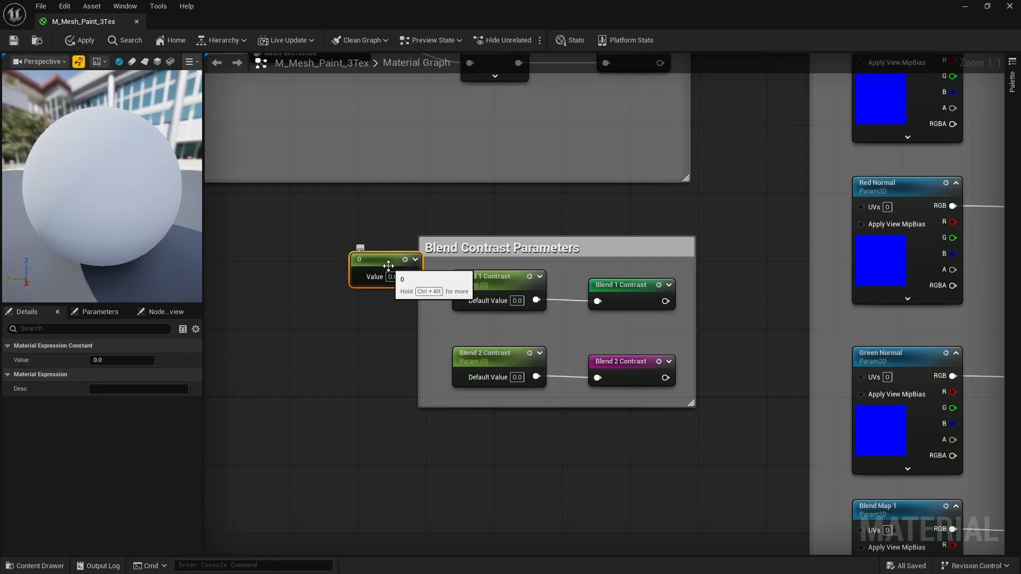
key(Delete)
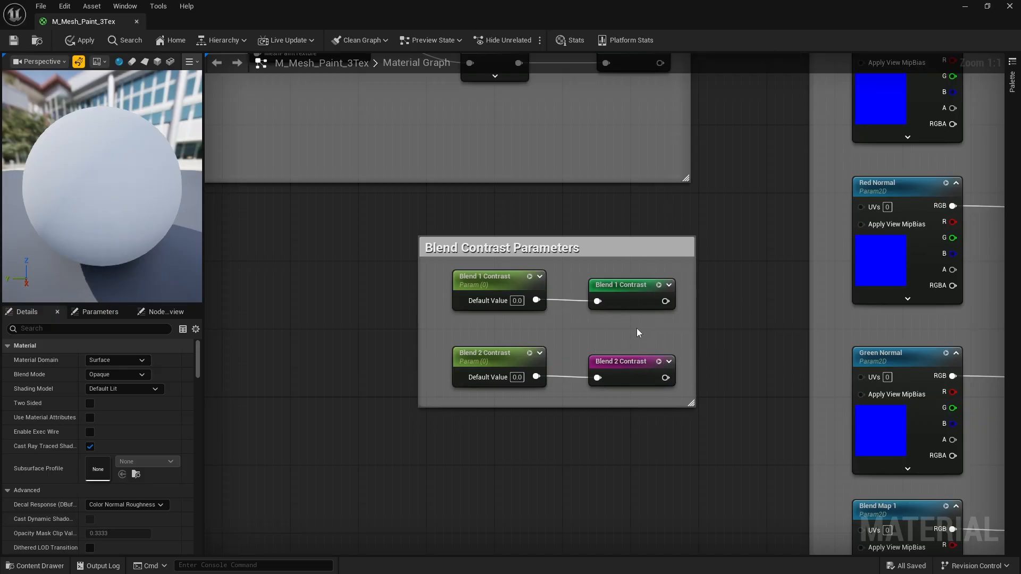
scroll(609, 324, down, 2)
right_click(634, 293)
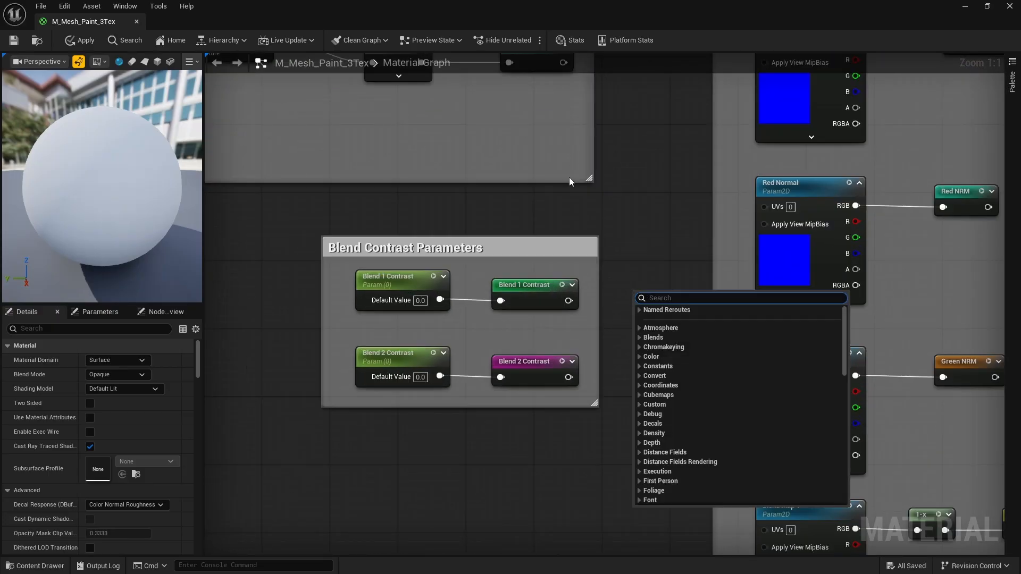
click(583, 235)
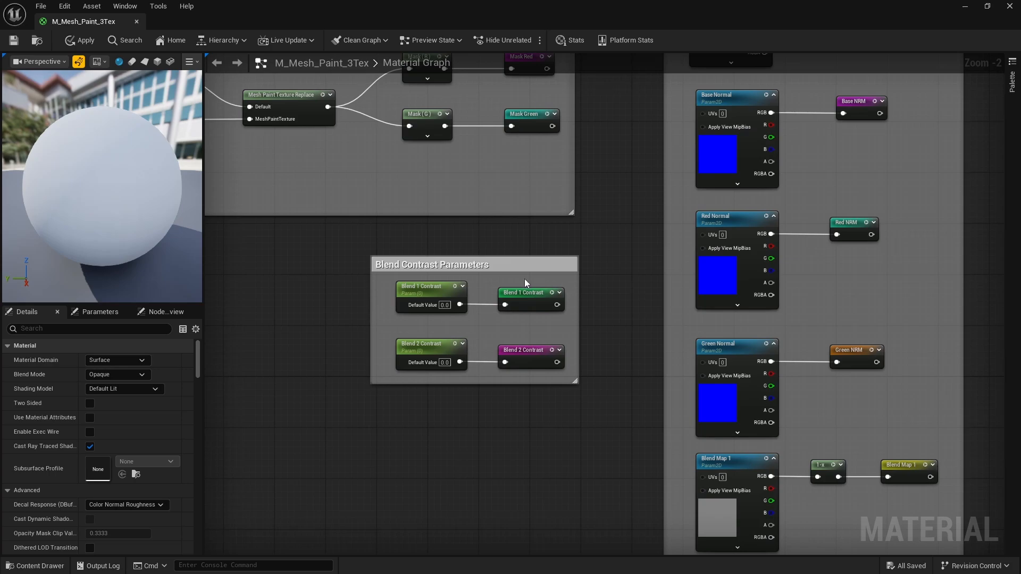
right_drag(648, 132, 559, 305)
scroll(558, 305, down, 3)
right_drag(637, 212, 557, 289)
scroll(566, 193, up, 3)
scroll(519, 234, down, 3)
right_drag(492, 253, 629, 165)
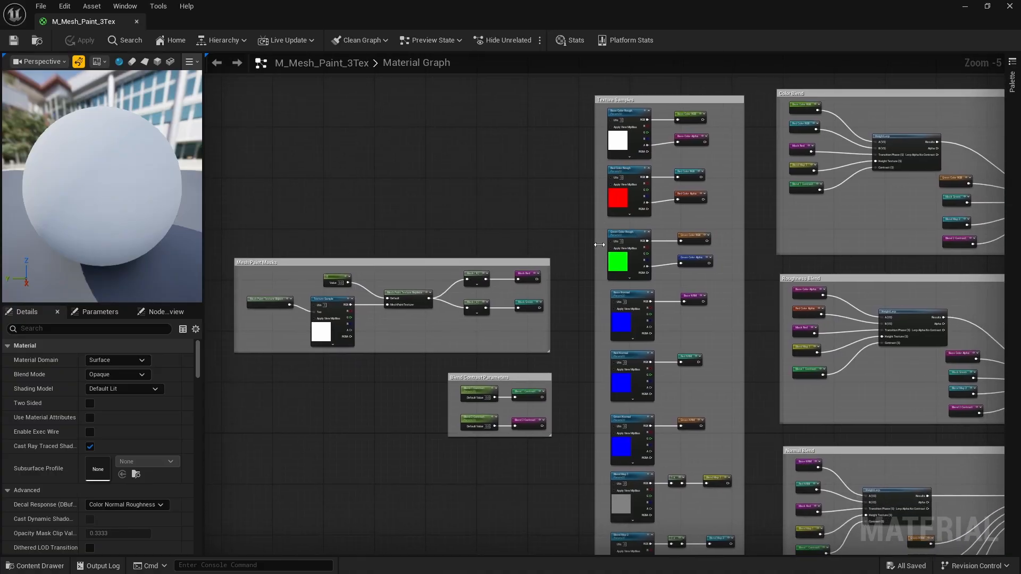
scroll(469, 314, down, 1)
right_drag(470, 314, 494, 234)
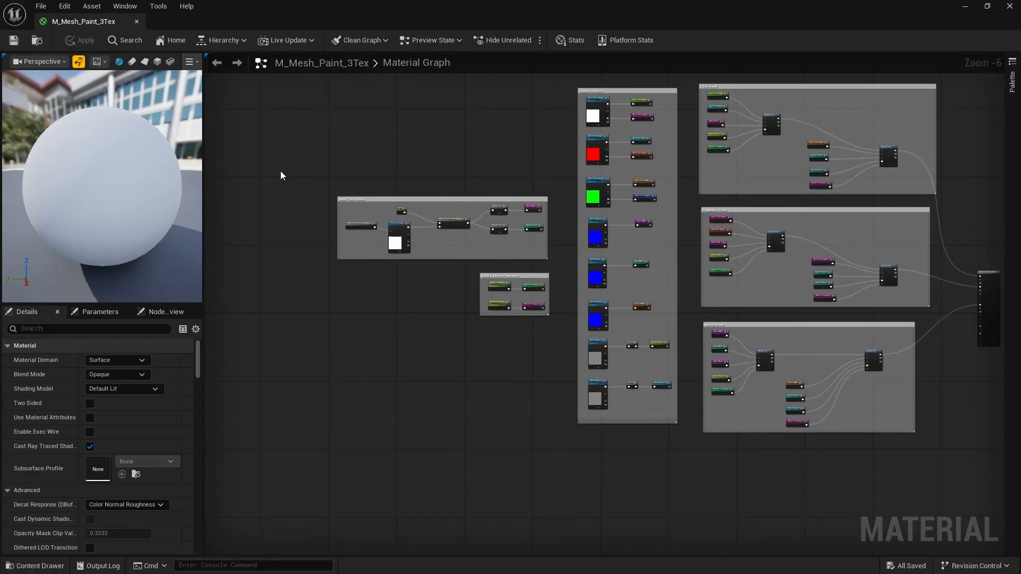
drag(281, 175, 523, 329)
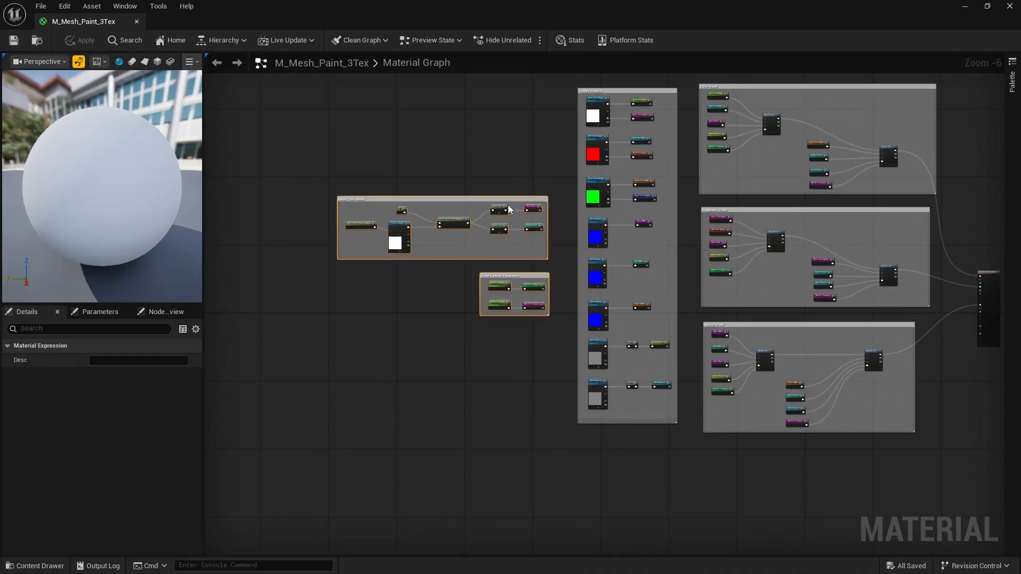
drag(517, 207, 450, 200)
drag(580, 213, 504, 208)
drag(570, 109, 612, 409)
drag(600, 100, 532, 103)
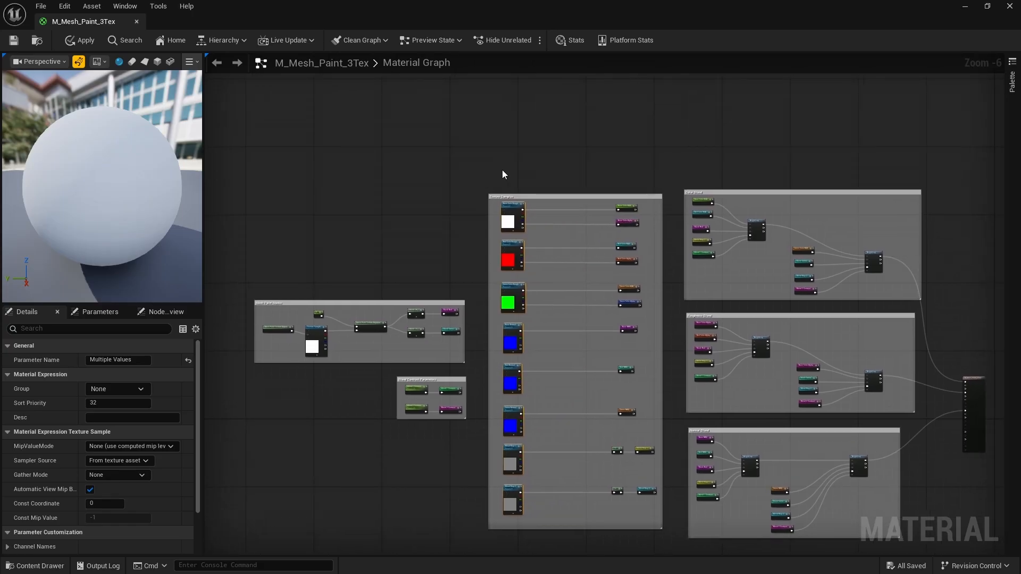
scroll(502, 170, up, 7)
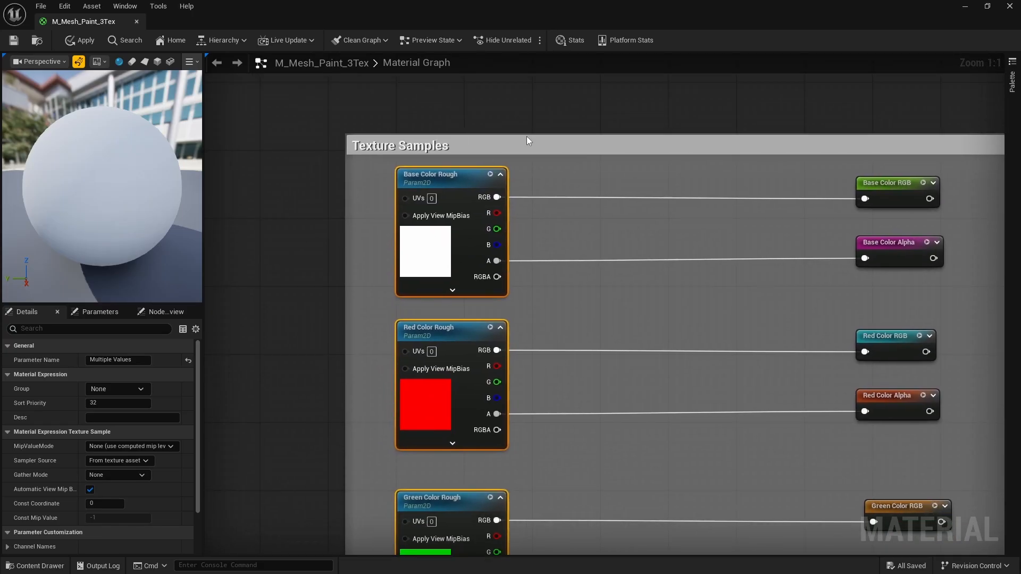
right_drag(477, 187, 478, 184)
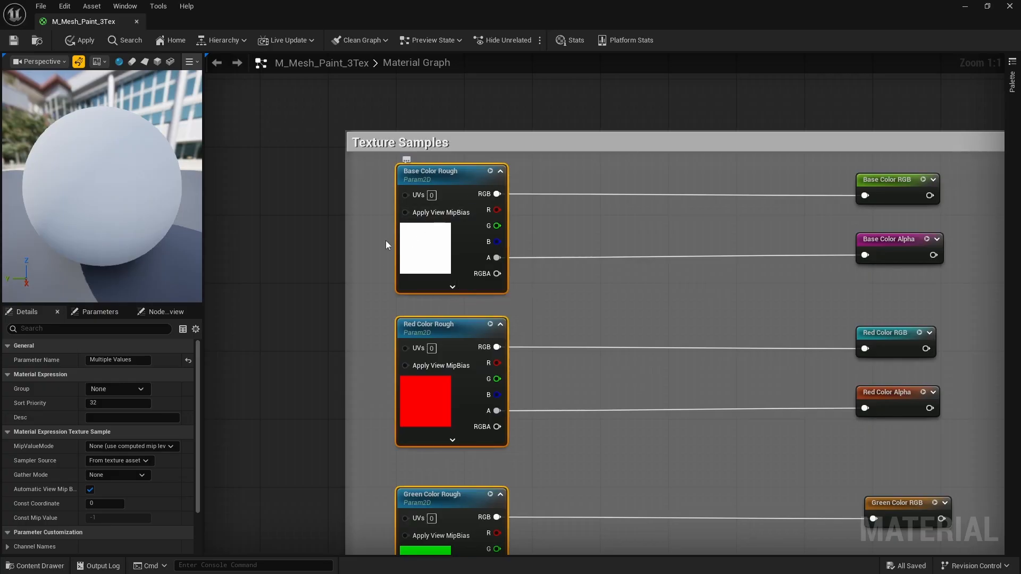
right_drag(667, 270, 685, 236)
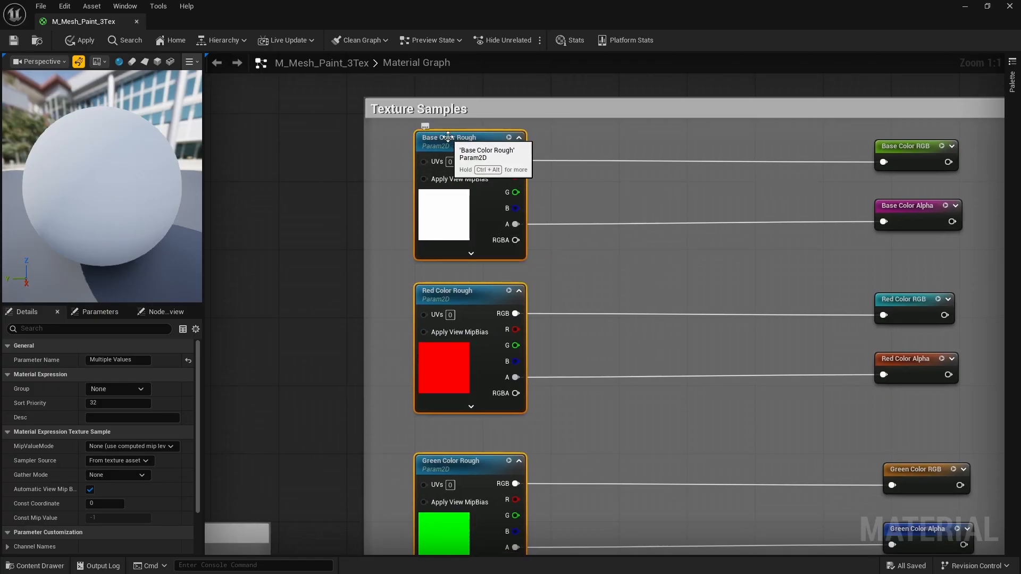
right_drag(511, 180, 434, 198)
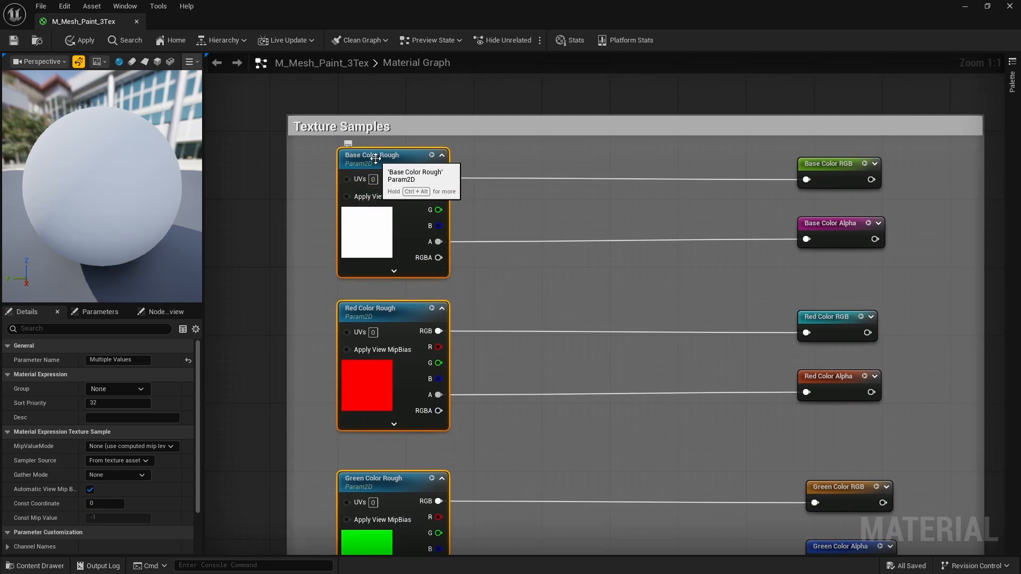
right_drag(452, 242, 464, 242)
right_drag(442, 168, 483, 226)
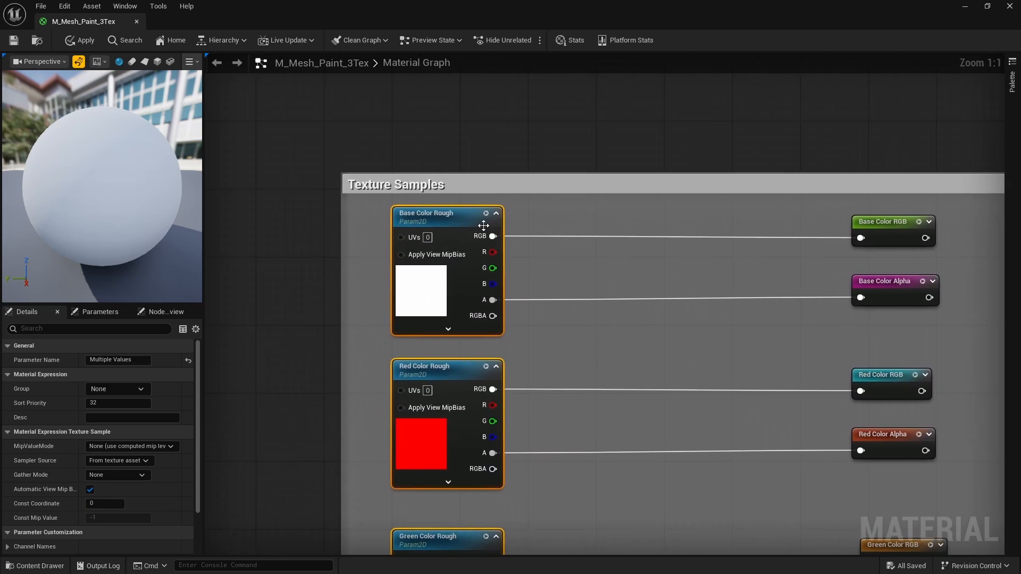
right_drag(545, 256, 504, 233)
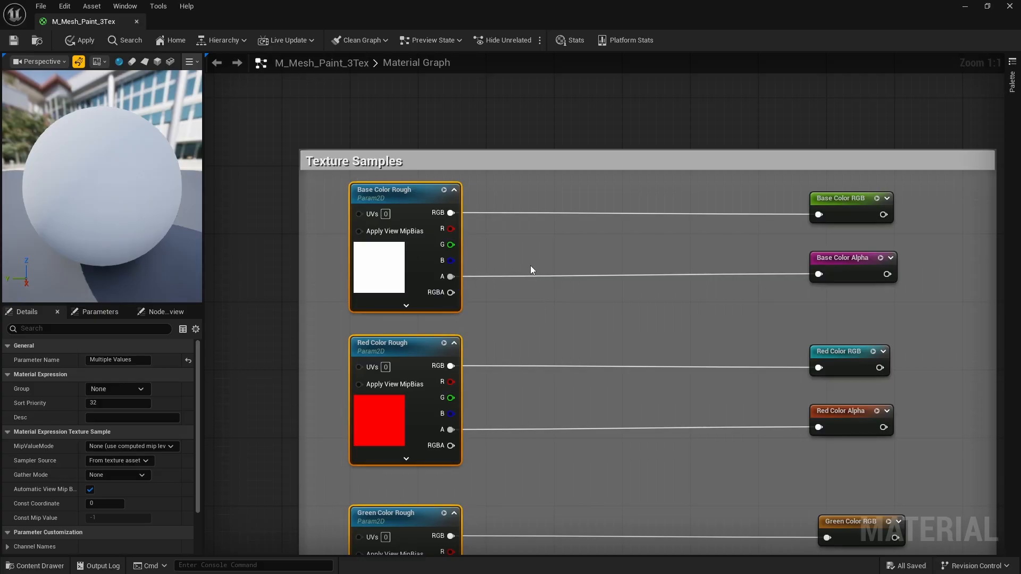
right_drag(530, 270, 486, 268)
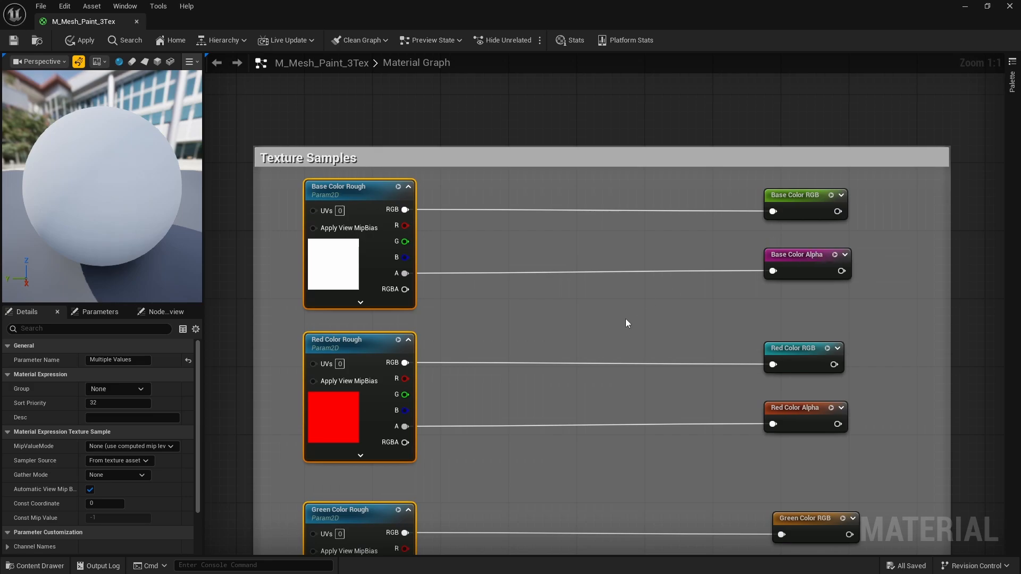
right_drag(626, 318, 621, 278)
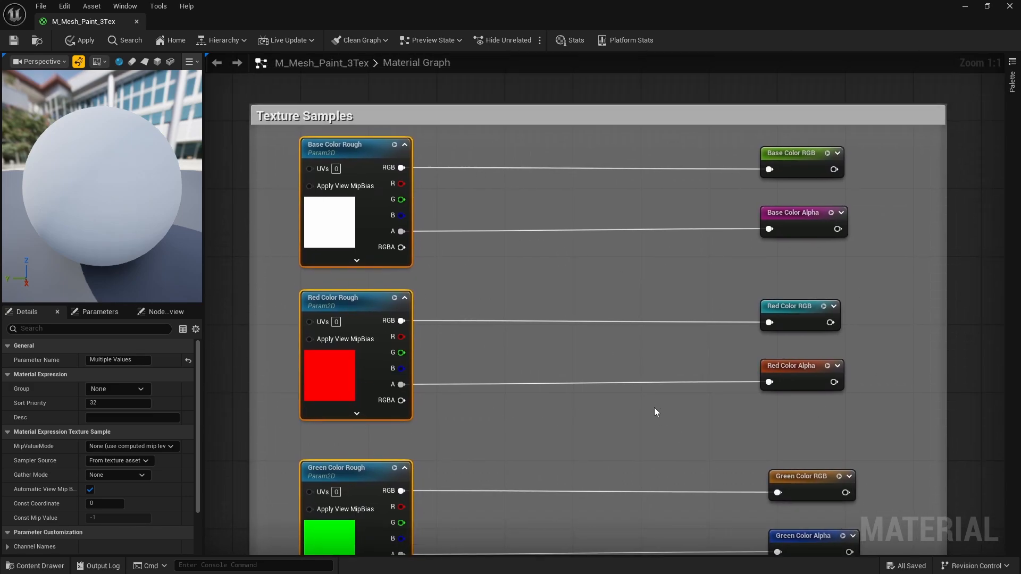
right_drag(656, 412, 658, 349)
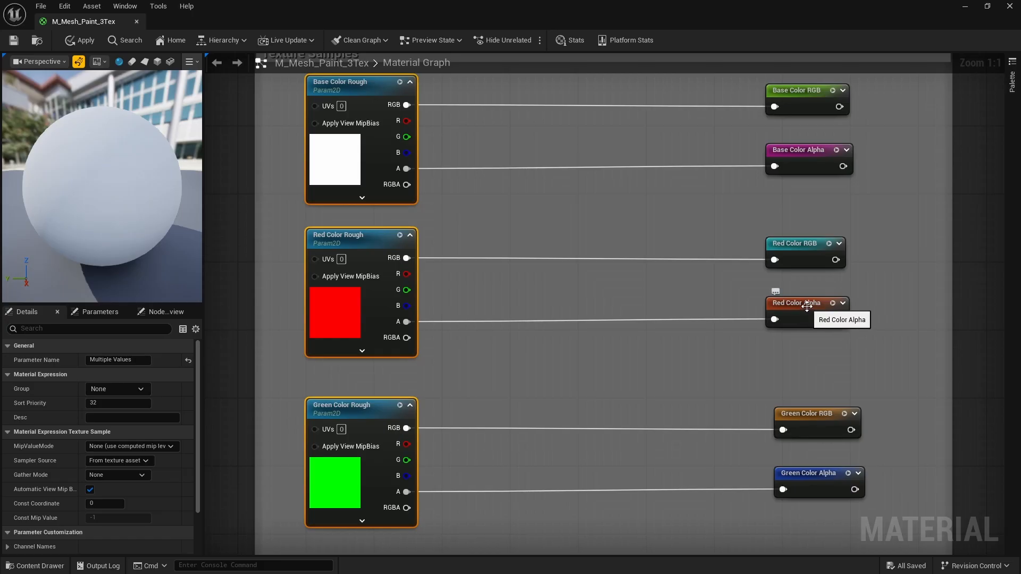
right_drag(662, 343, 640, 141)
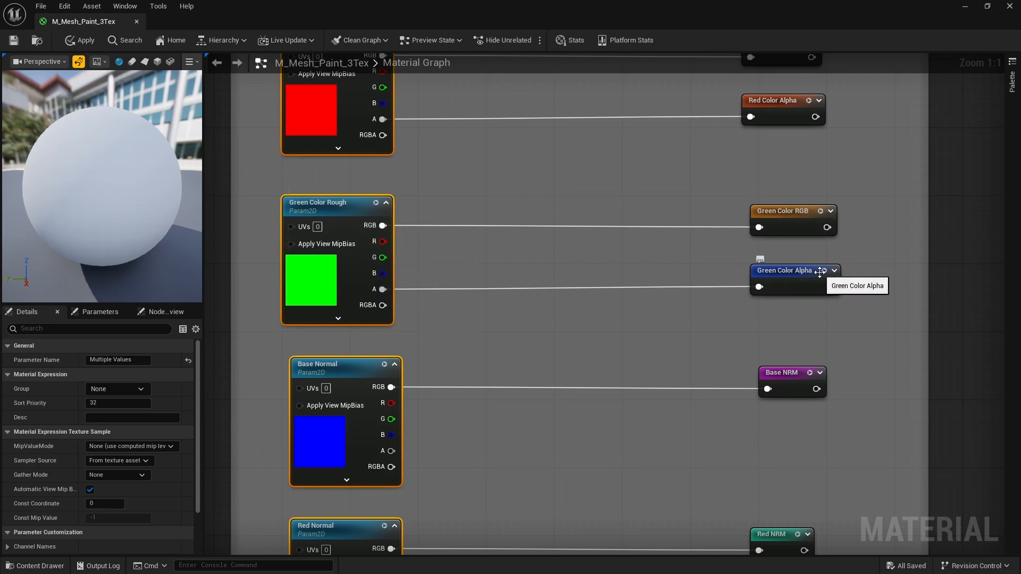
Pan through the Base, Red and Green Normal sample nodes down to Blend Map 1
right_drag(617, 346, 600, 180)
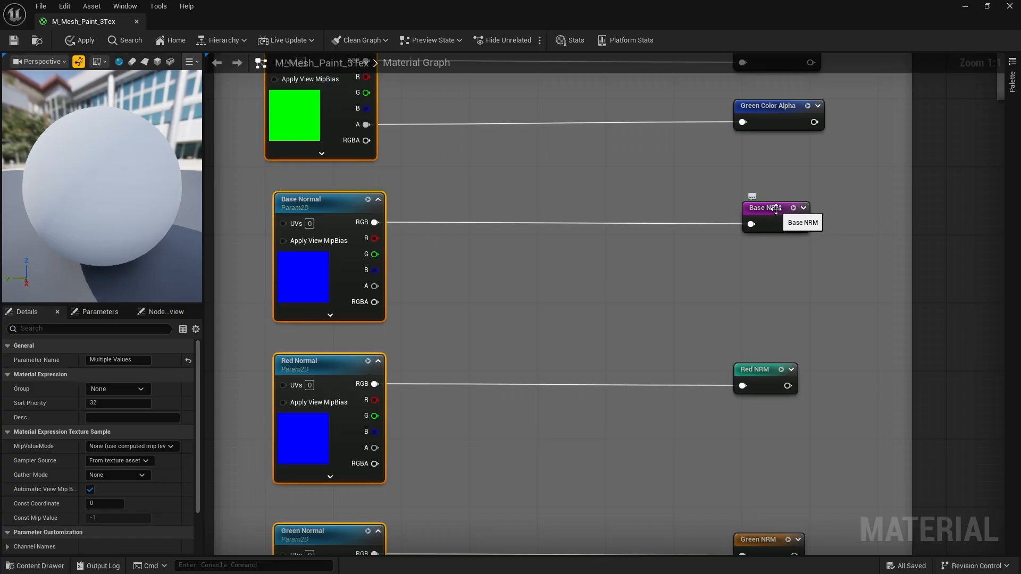
right_drag(593, 371, 593, 210)
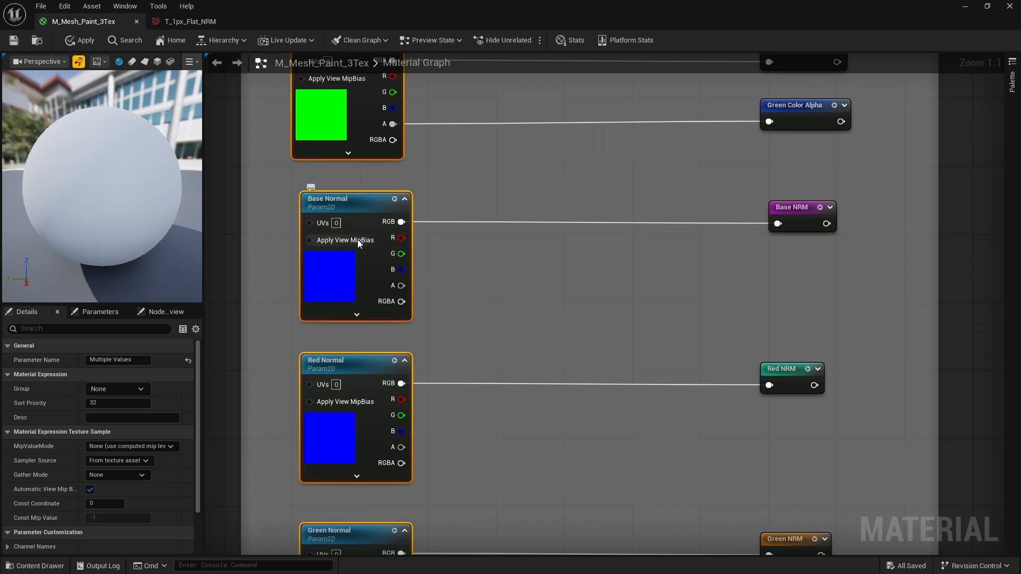
right_drag(359, 242, 439, 275)
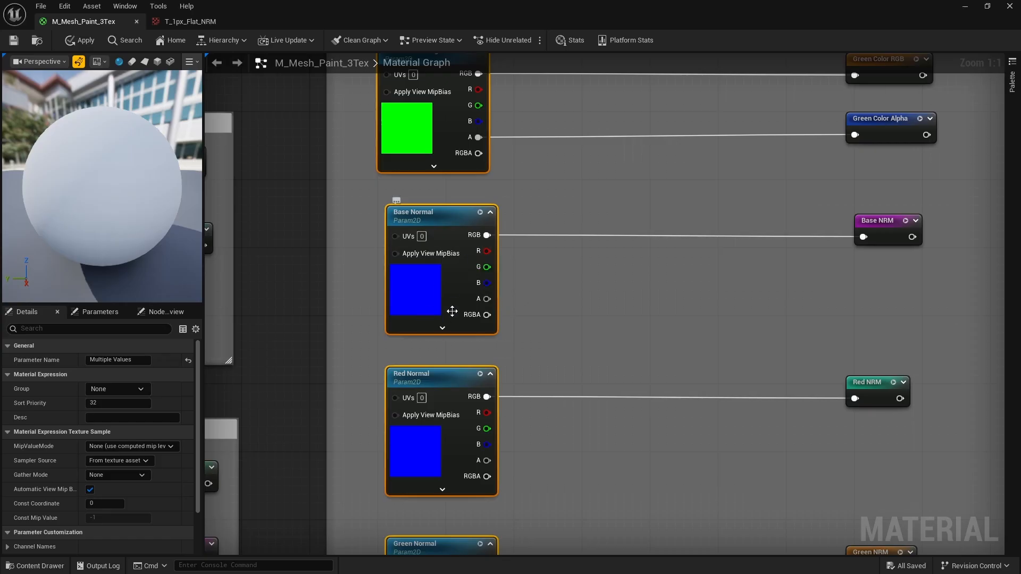
right_drag(577, 254, 527, 259)
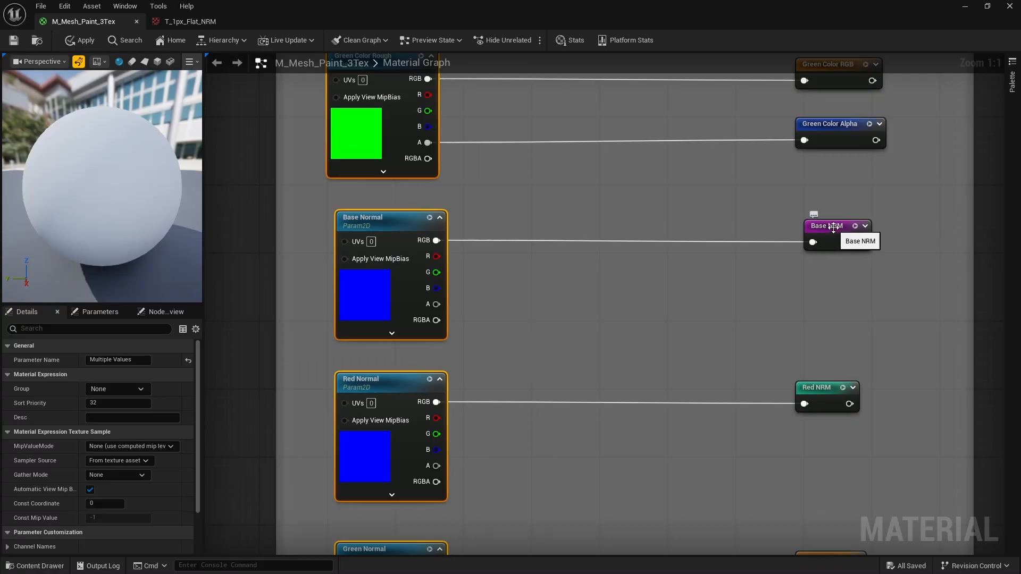
right_drag(789, 264, 762, 264)
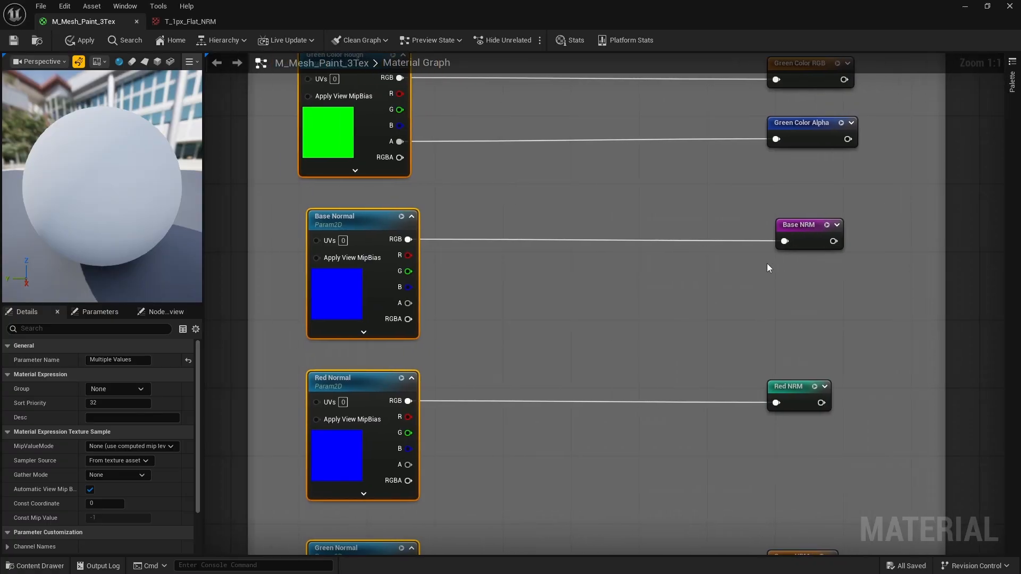
right_drag(674, 330, 681, 154)
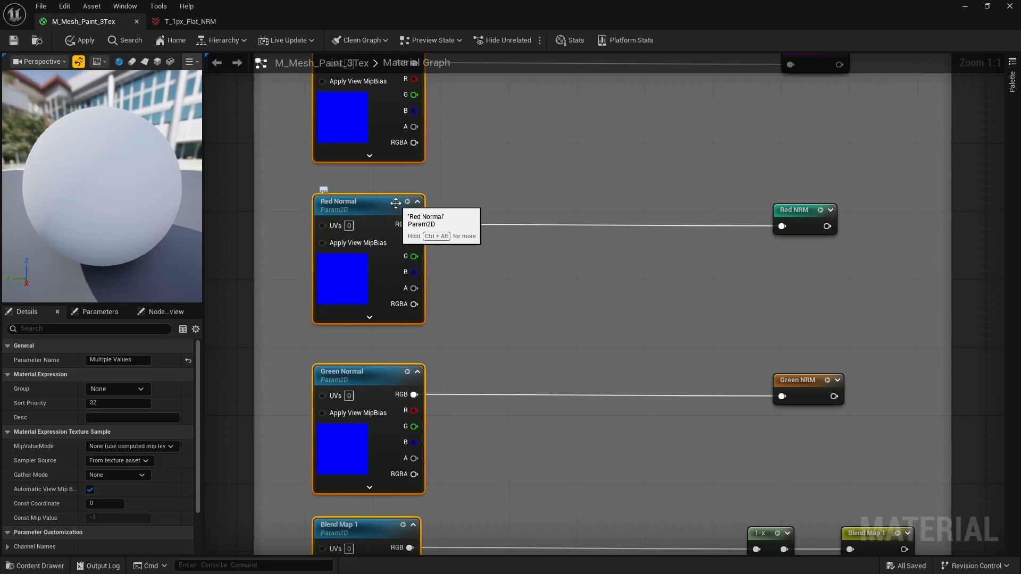
right_drag(619, 321, 628, 179)
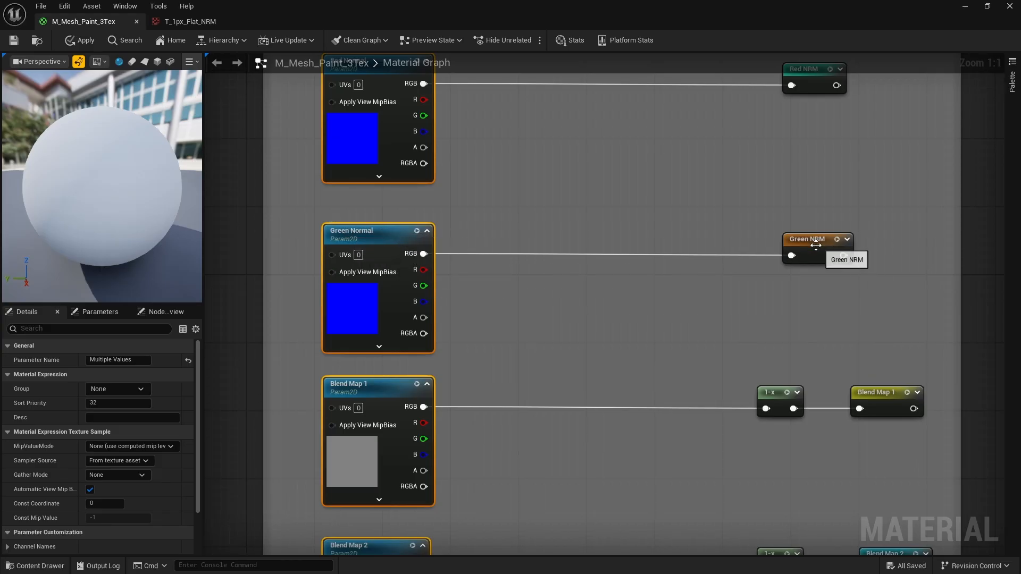
right_drag(662, 241, 673, 327)
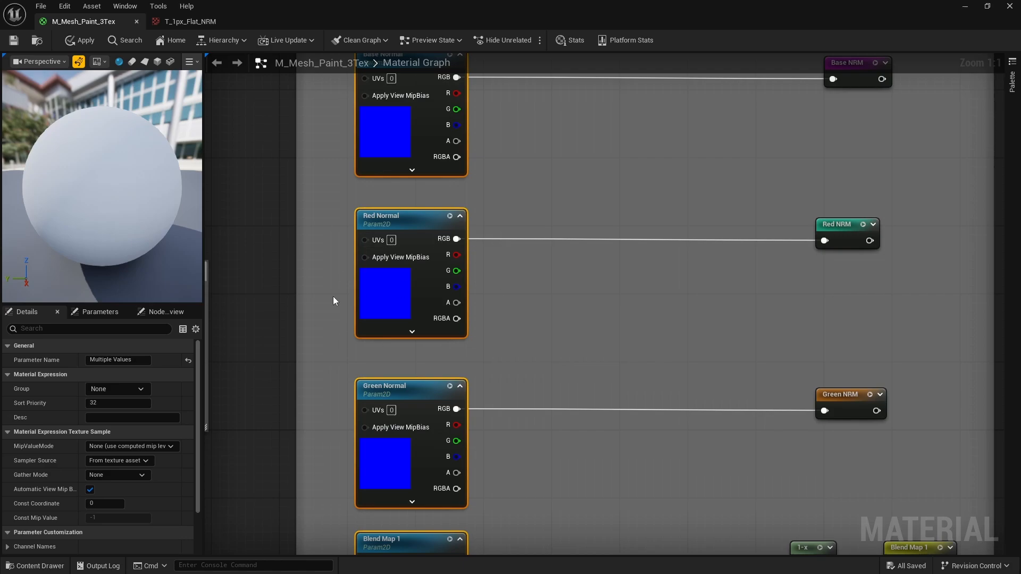
right_drag(519, 341, 517, 238)
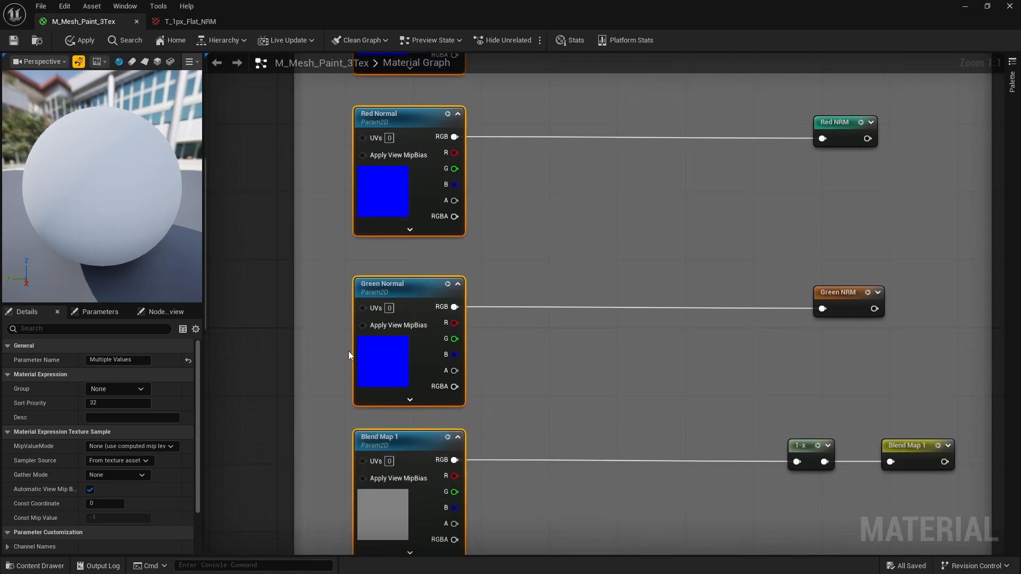
right_drag(572, 379, 545, 280)
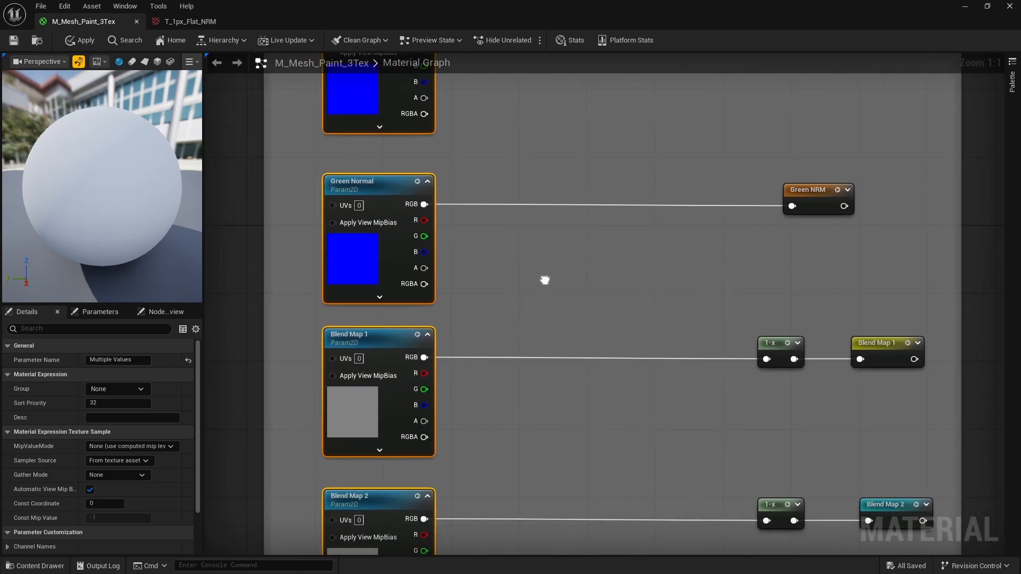
right_drag(541, 331, 518, 249)
right_drag(583, 304, 576, 271)
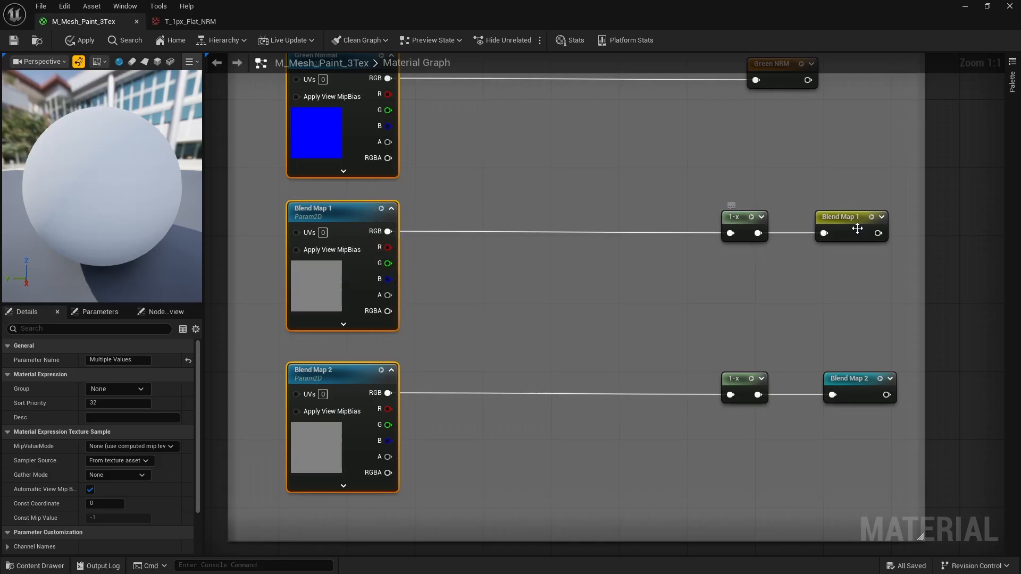
right_drag(548, 383, 544, 287)
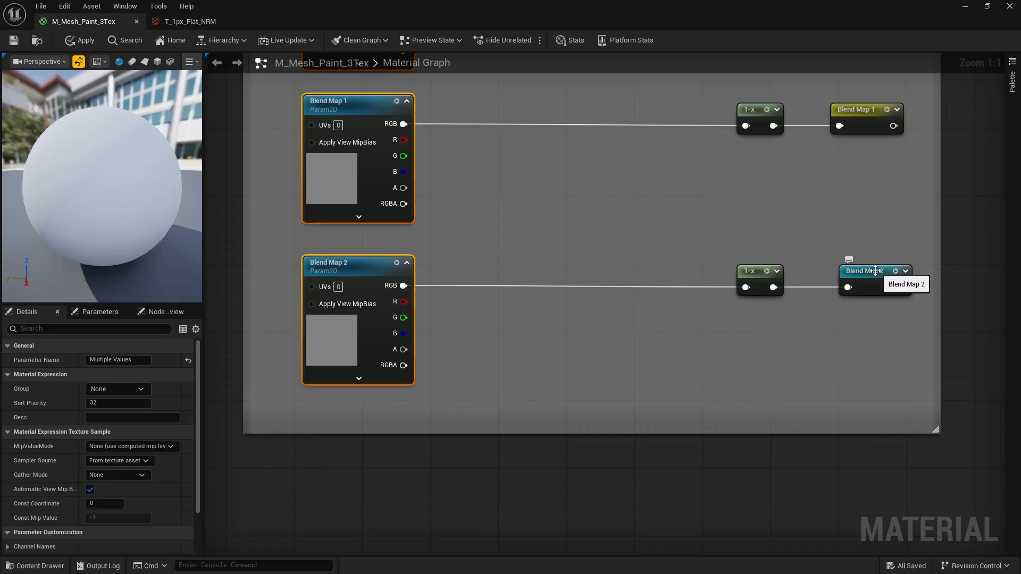
right_drag(724, 285, 683, 332)
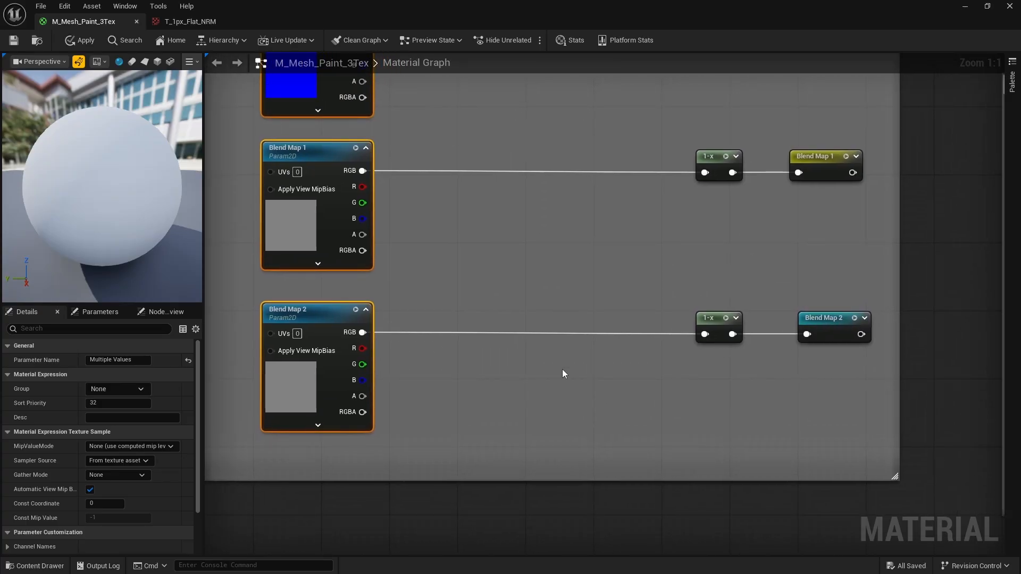
scroll(563, 369, down, 7)
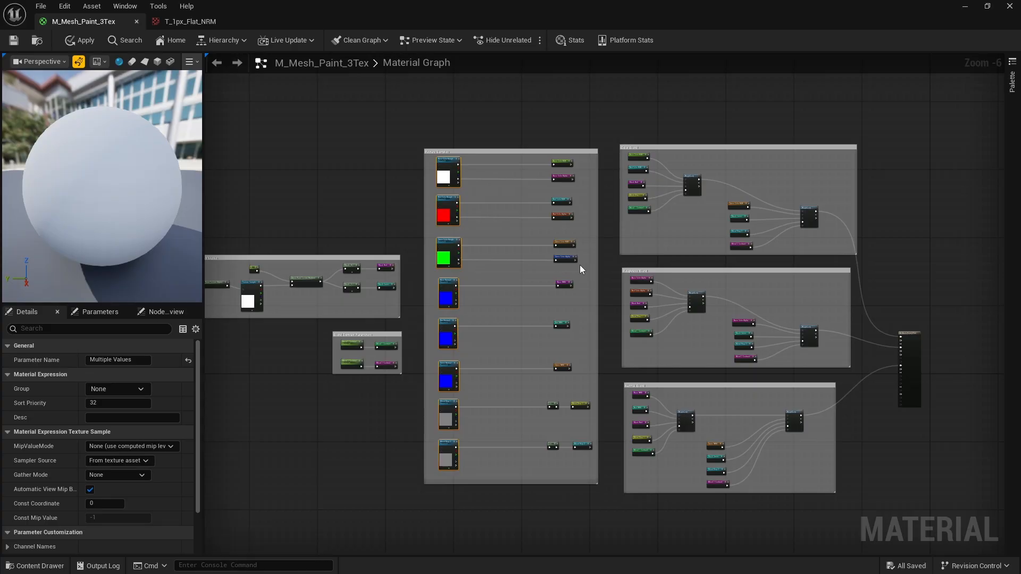
right_drag(715, 192, 476, 326)
scroll(467, 299, up, 4)
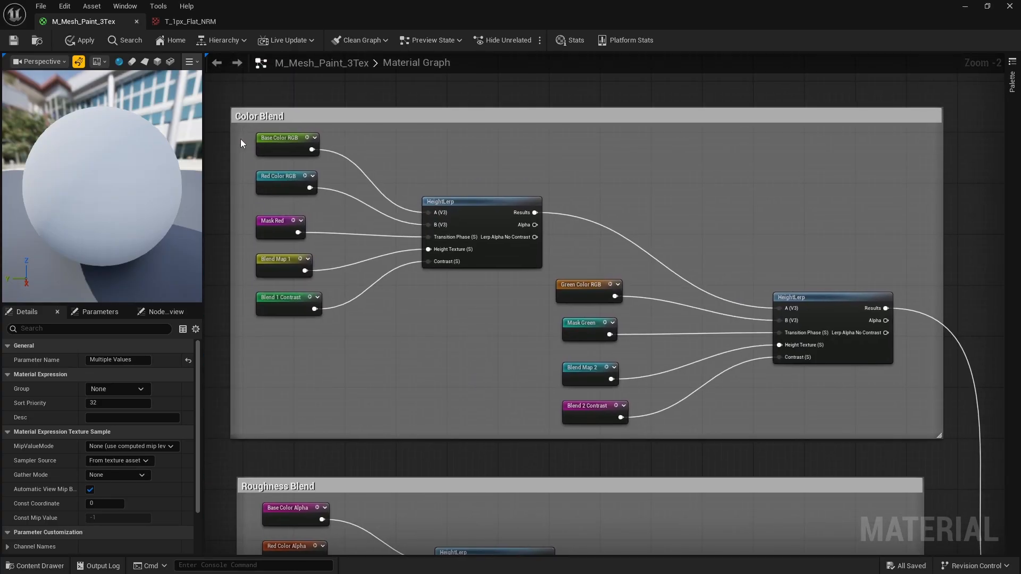
scroll(508, 250, up, 2)
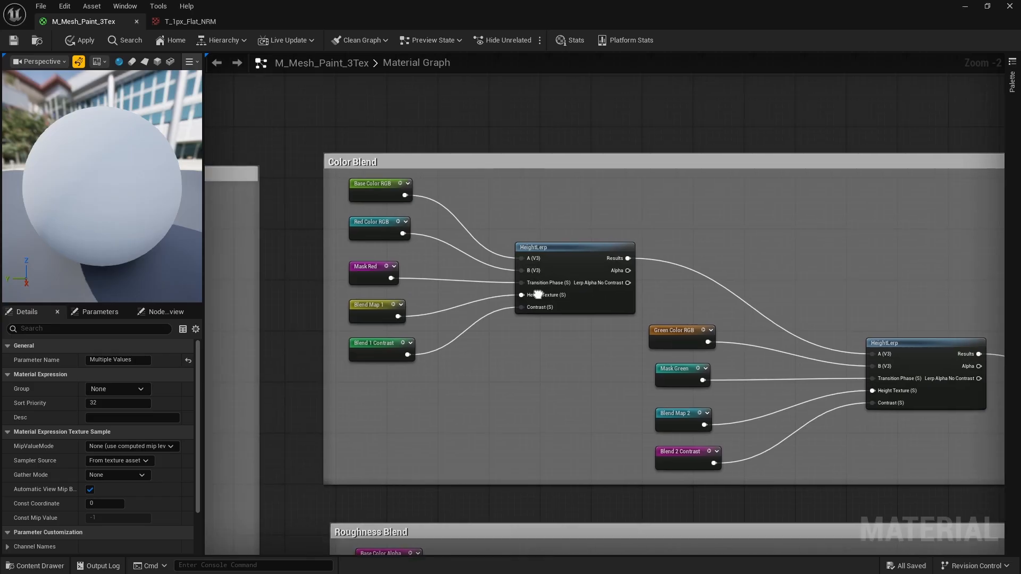
right_drag(492, 245, 431, 217)
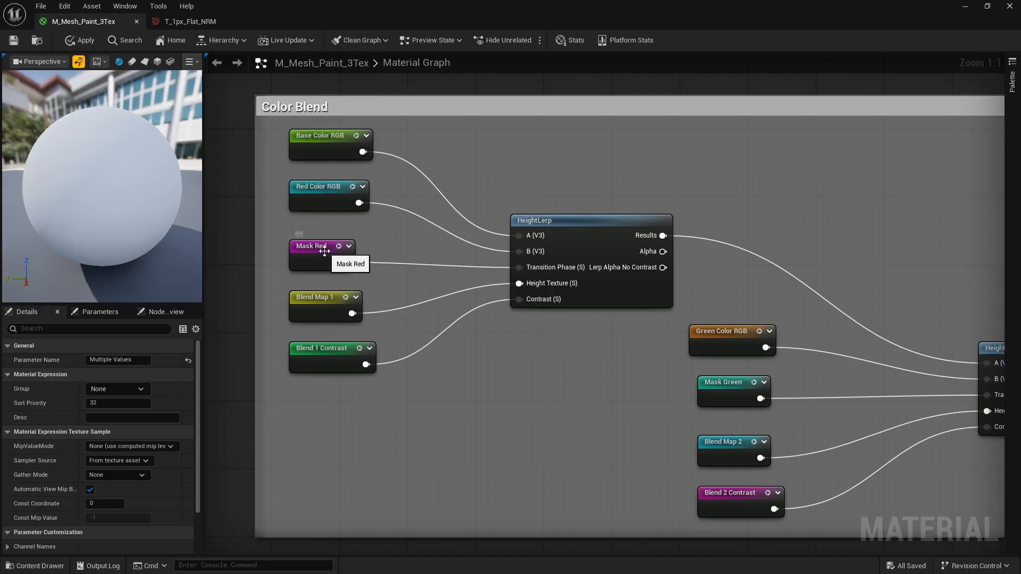
scroll(429, 264, down, 4)
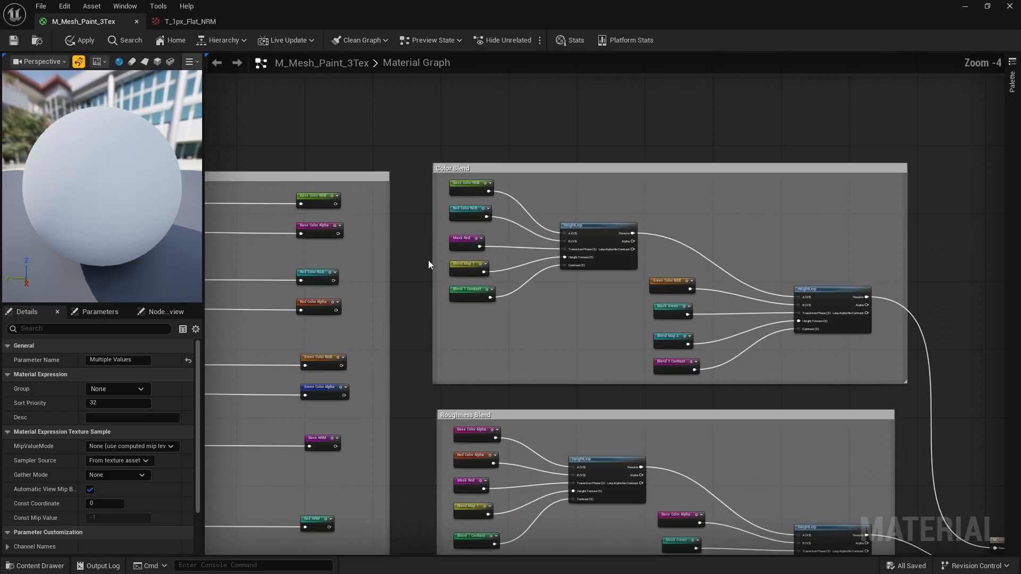
right_drag(429, 262, 887, 118)
scroll(374, 239, up, 4)
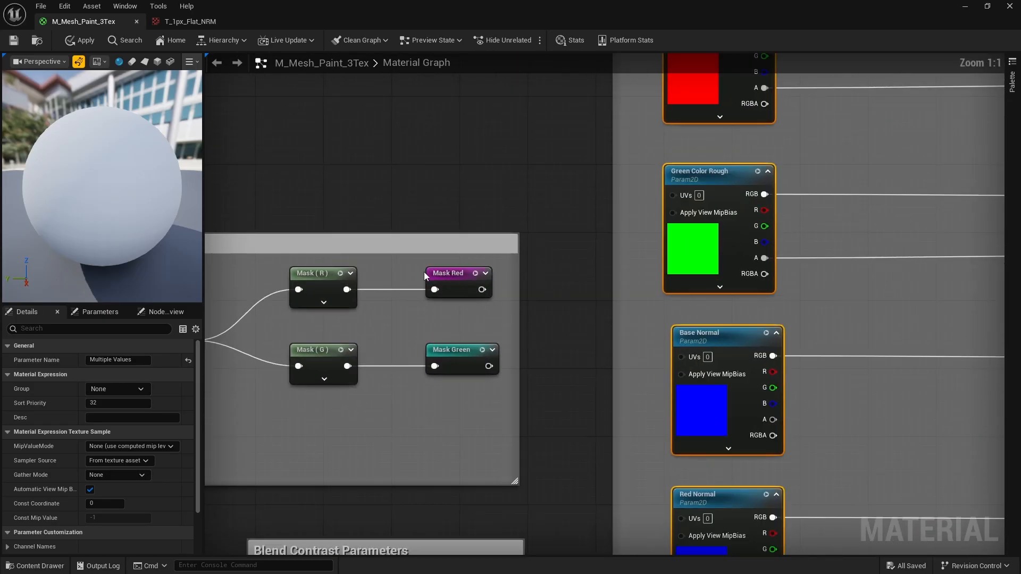
scroll(423, 272, down, 5)
right_drag(242, 314, 372, 330)
scroll(371, 330, up, 5)
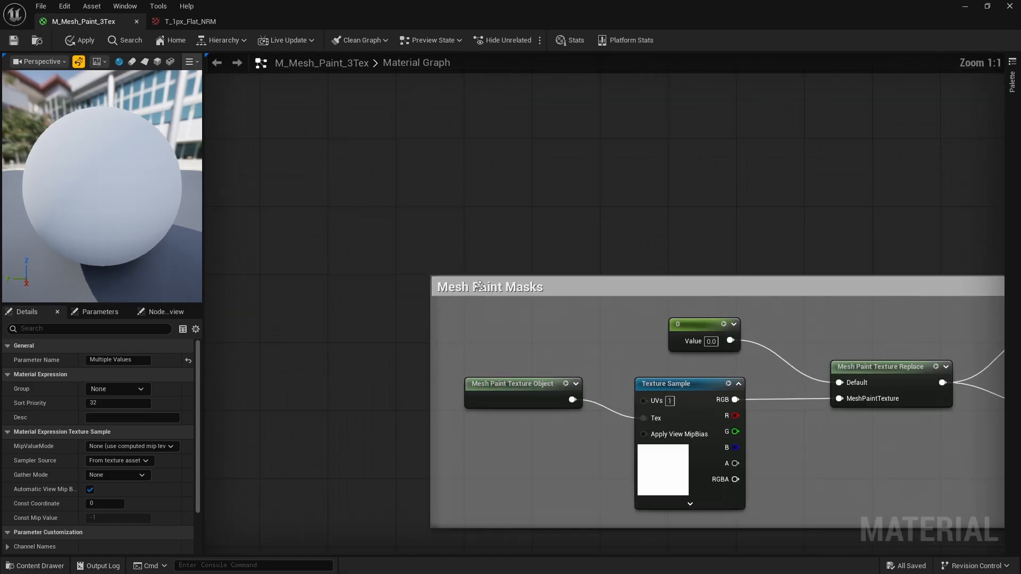
scroll(612, 259, down, 9)
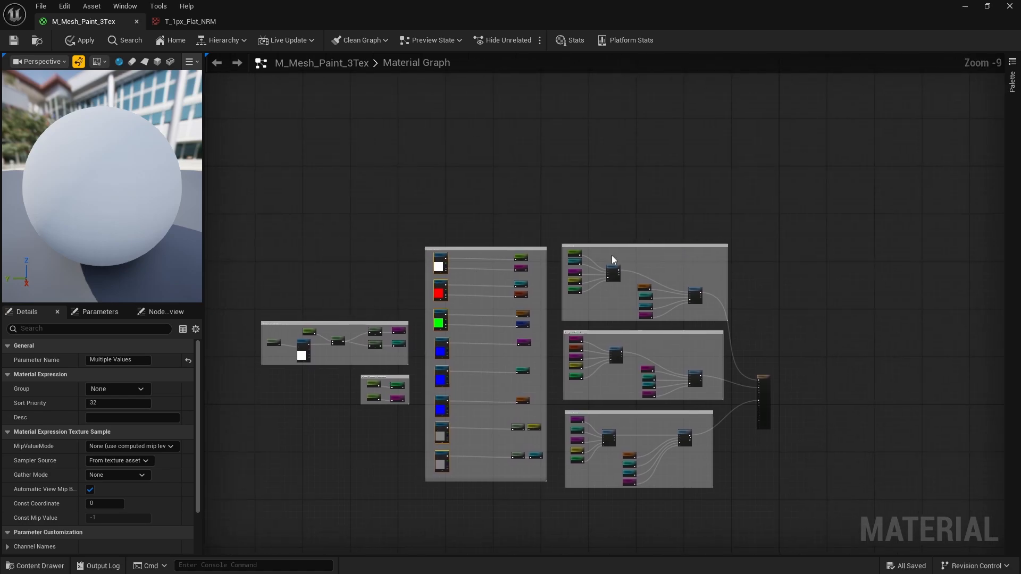
scroll(612, 259, up, 9)
right_drag(359, 387, 337, 327)
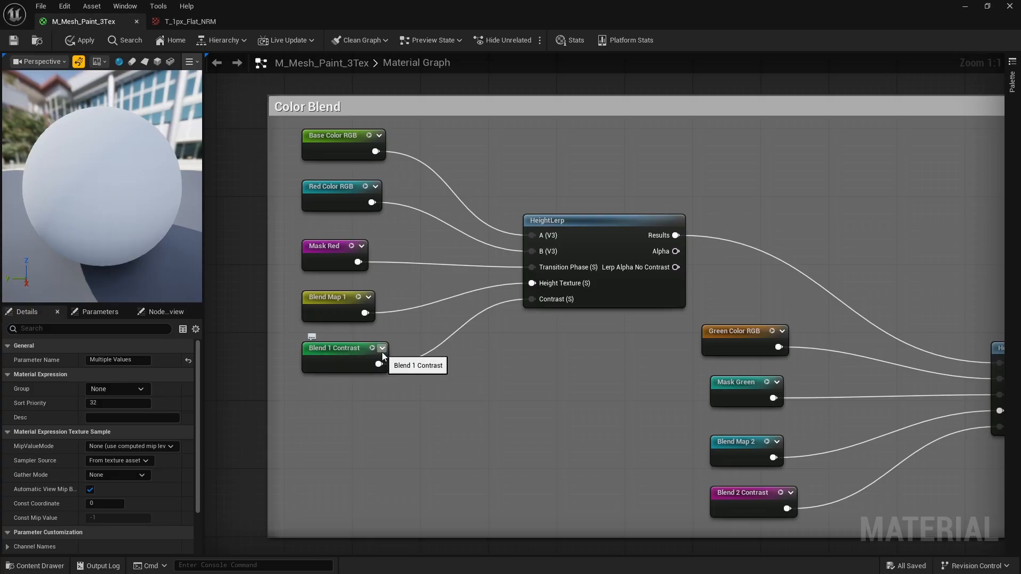
right_drag(547, 311, 513, 294)
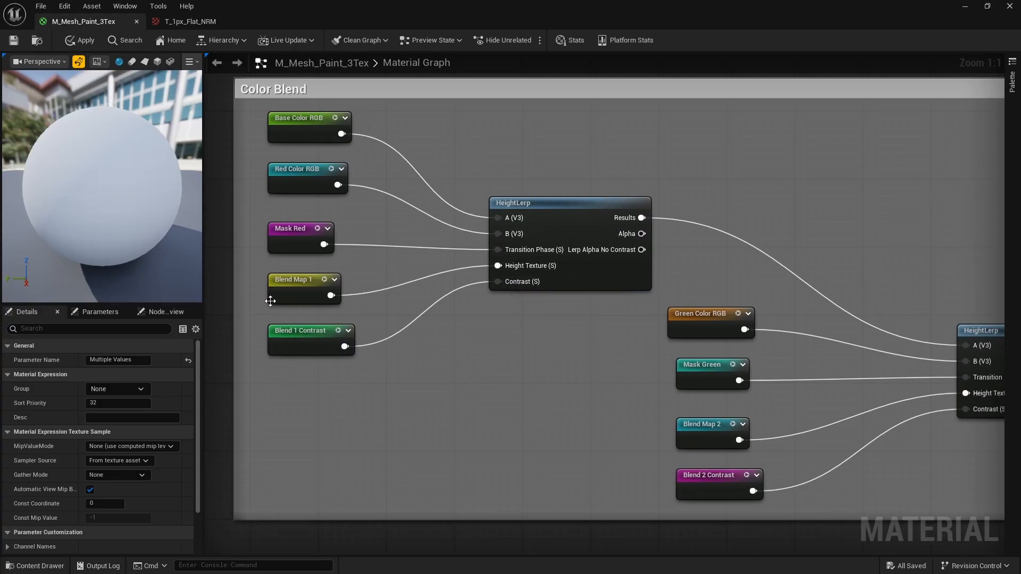
right_drag(614, 245, 496, 218)
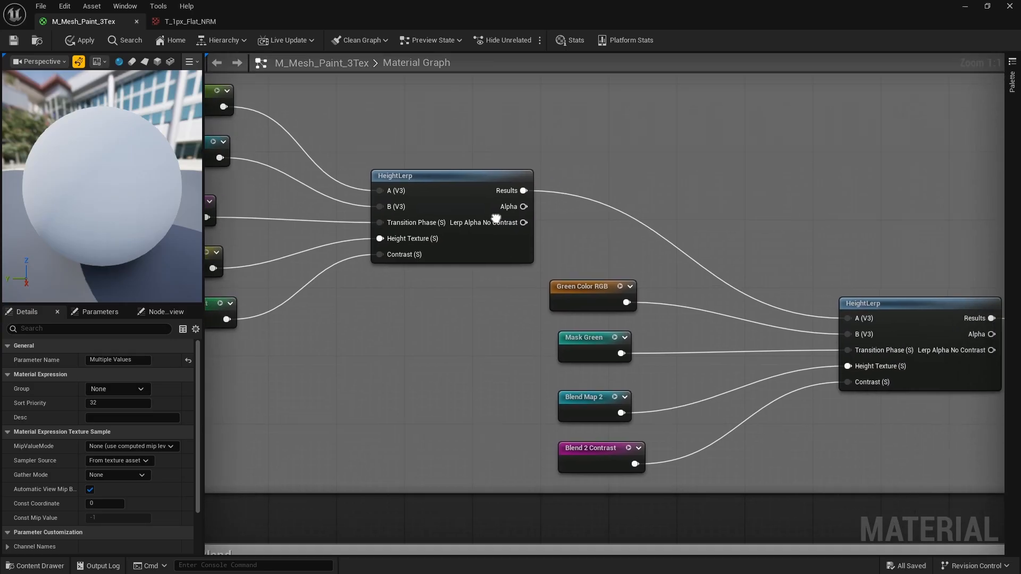
right_drag(604, 228, 476, 202)
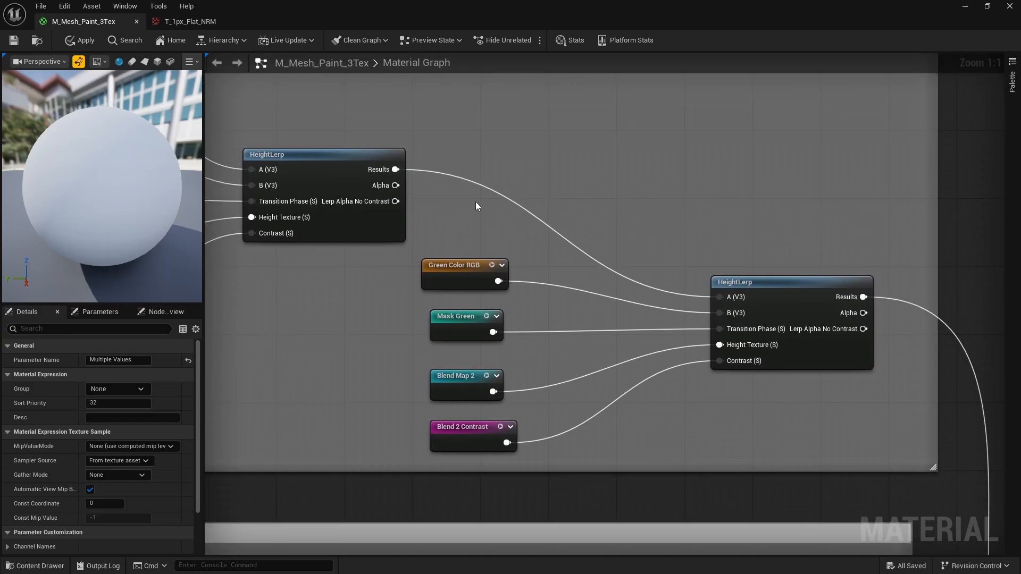
right_drag(759, 296, 678, 273)
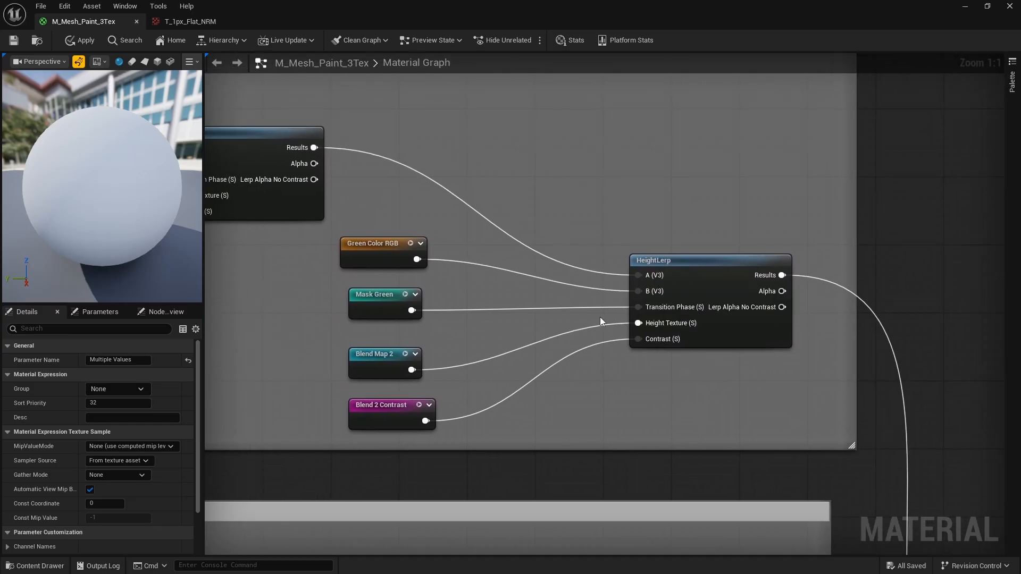
right_drag(576, 315, 618, 302)
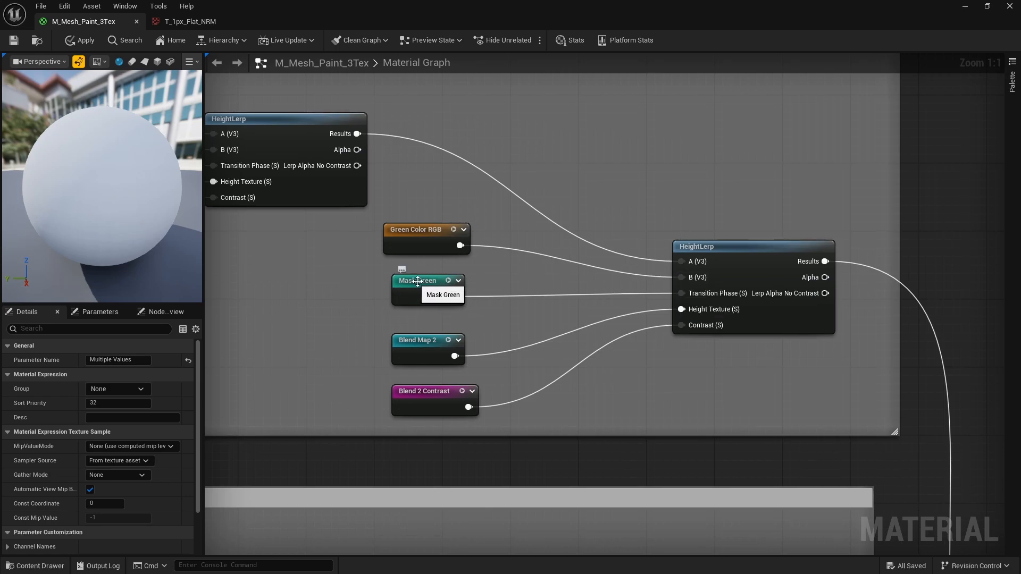
scroll(642, 178, down, 5)
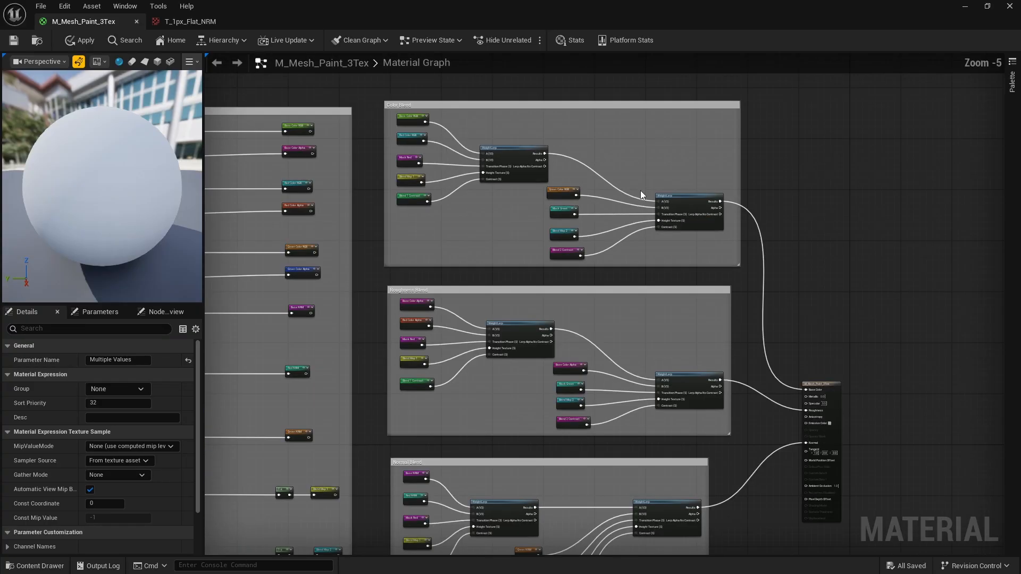
right_drag(574, 265, 797, 165)
scroll(614, 239, down, 2)
right_drag(382, 291, 452, 303)
scroll(436, 234, up, 5)
scroll(468, 229, up, 2)
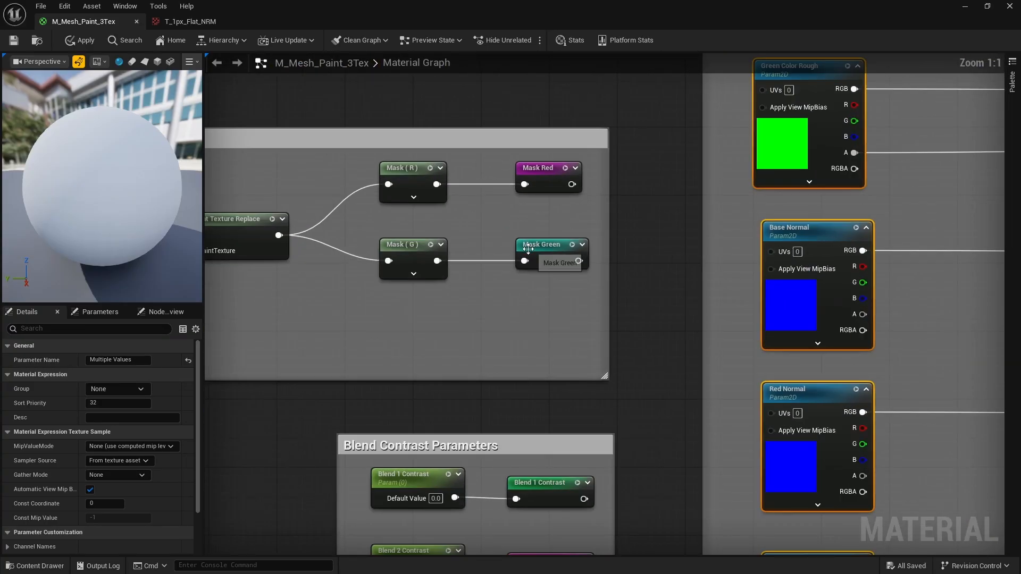
right_drag(500, 269, 682, 317)
right_drag(418, 271, 635, 302)
right_drag(239, 223, 394, 235)
scroll(440, 249, down, 9)
right_drag(467, 253, 231, 281)
scroll(632, 261, up, 9)
right_drag(448, 262, 507, 264)
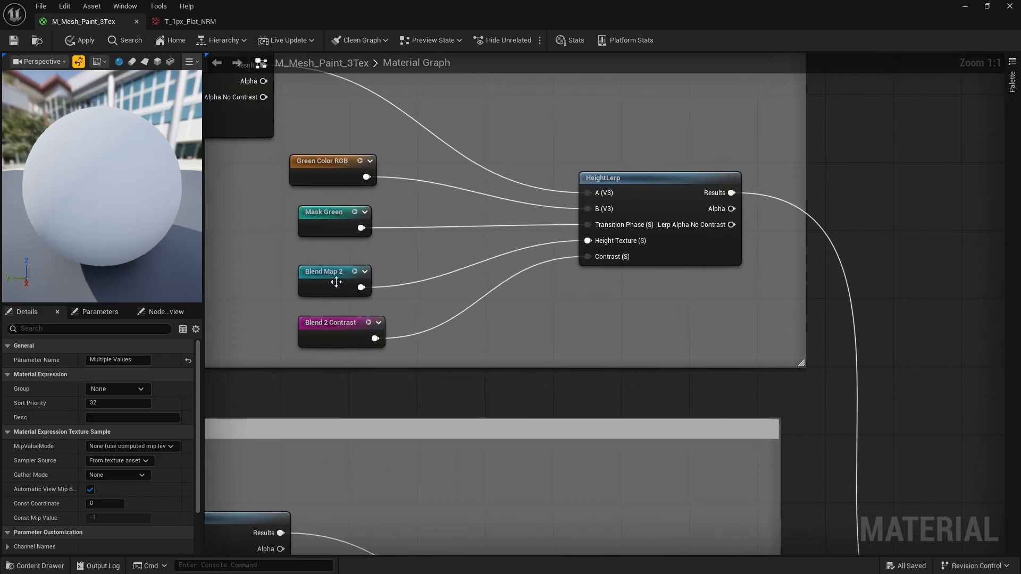
right_drag(373, 265, 398, 270)
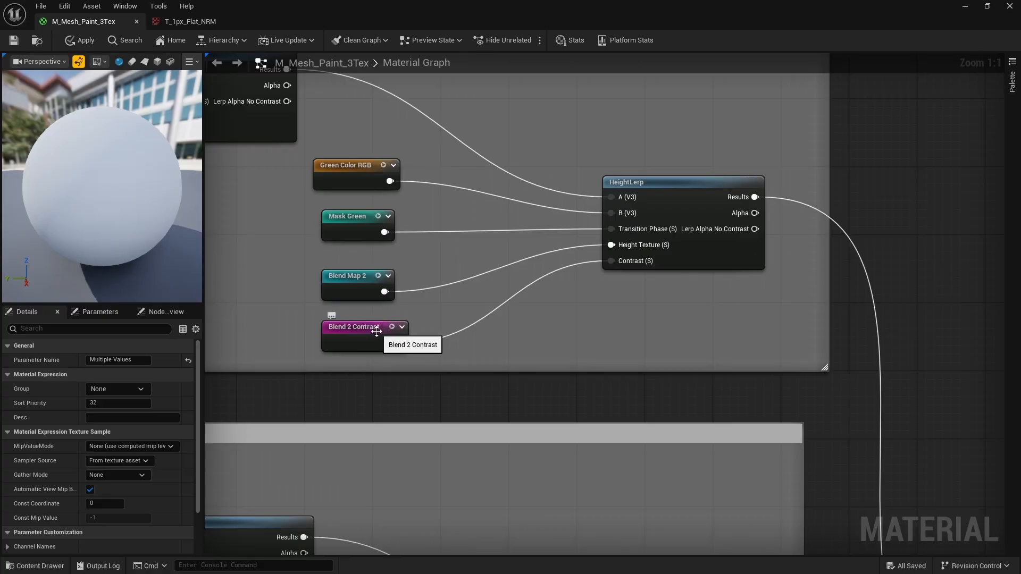
mouse_move(632, 262)
scroll(632, 262, down, 4)
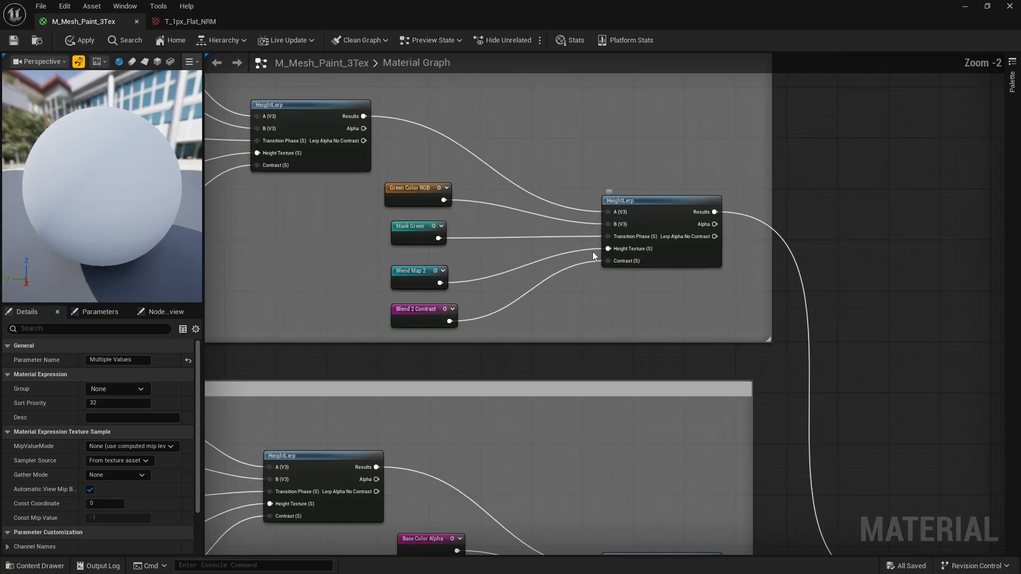
scroll(592, 251, up, 2)
right_drag(729, 257, 613, 145)
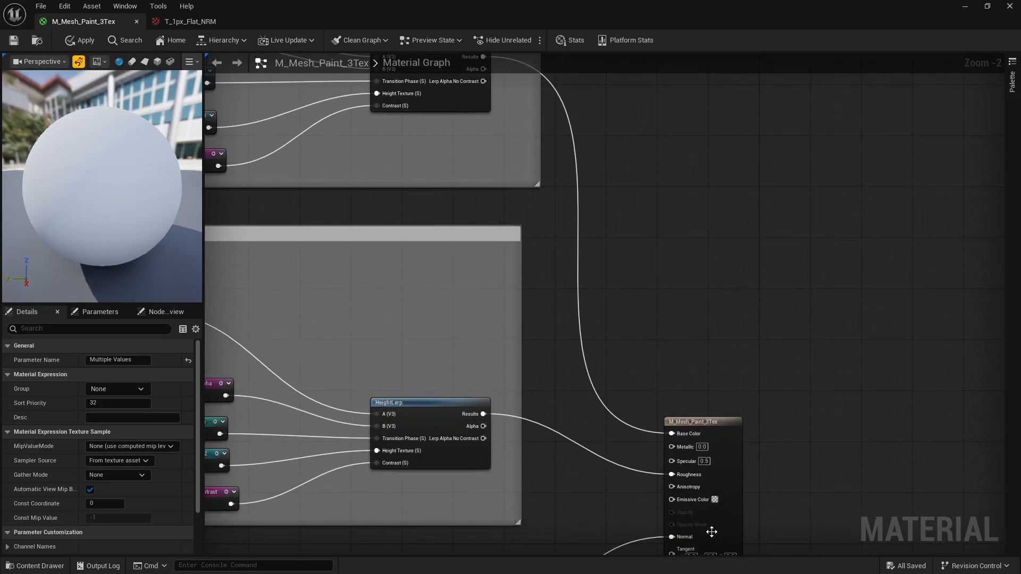
Move the M_Mesh_Paint_3Tex output node up-right and recentre on the Roughness Blend group
right_drag(718, 475, 634, 388)
scroll(637, 419, up, 2)
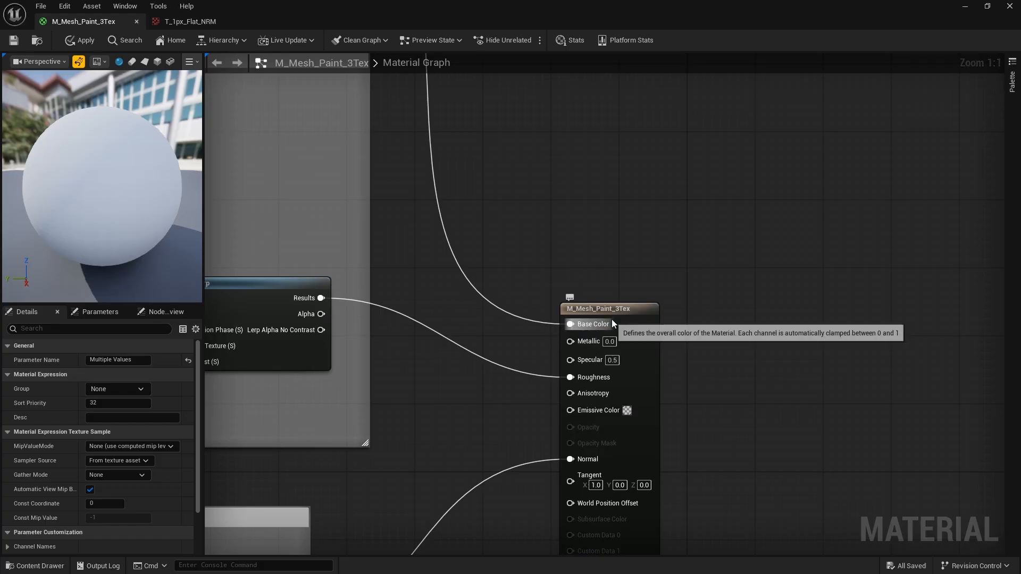
drag(629, 307, 655, 298)
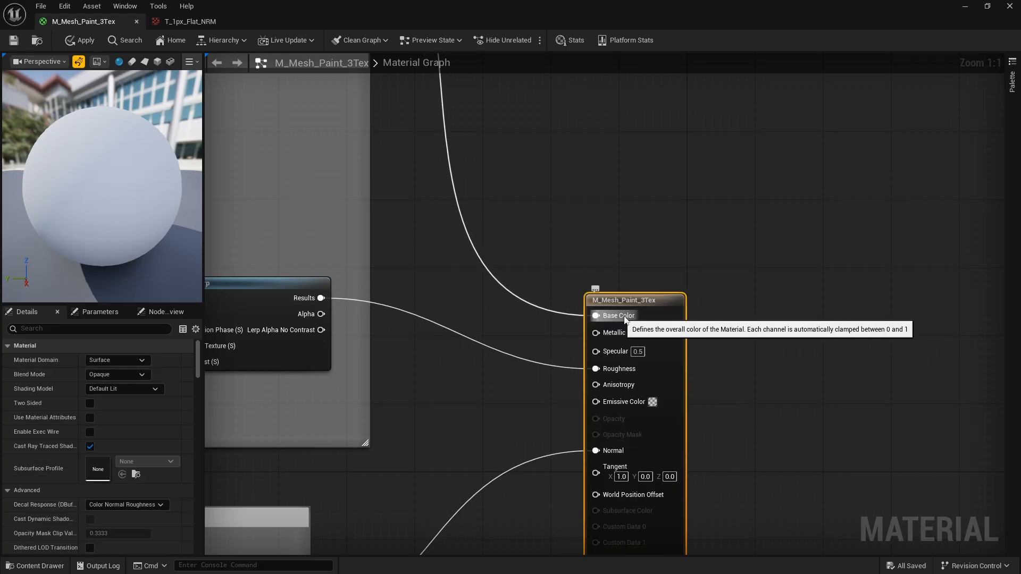
scroll(617, 306, down, 9)
right_drag(520, 292, 584, 300)
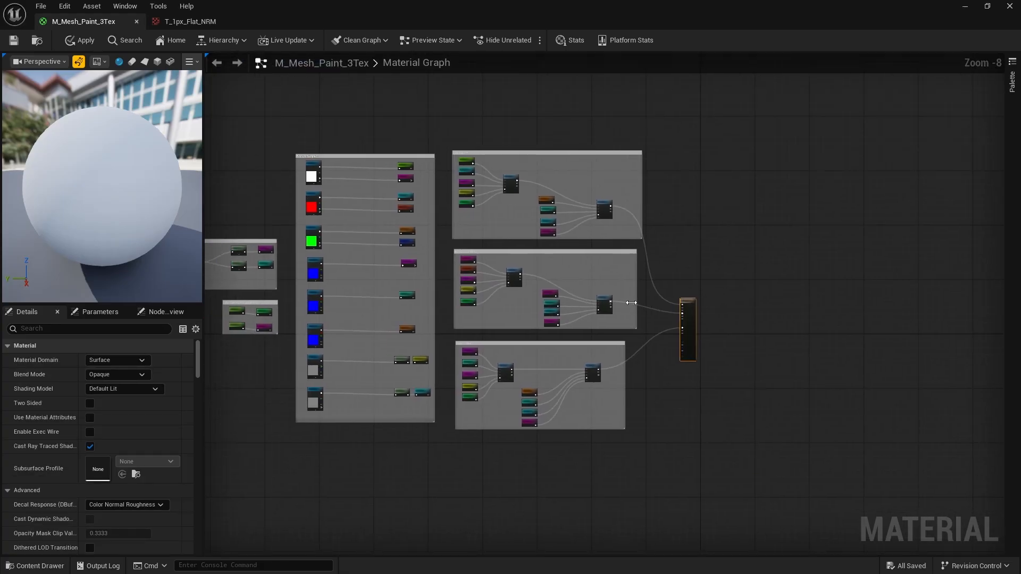
scroll(568, 313, up, 4)
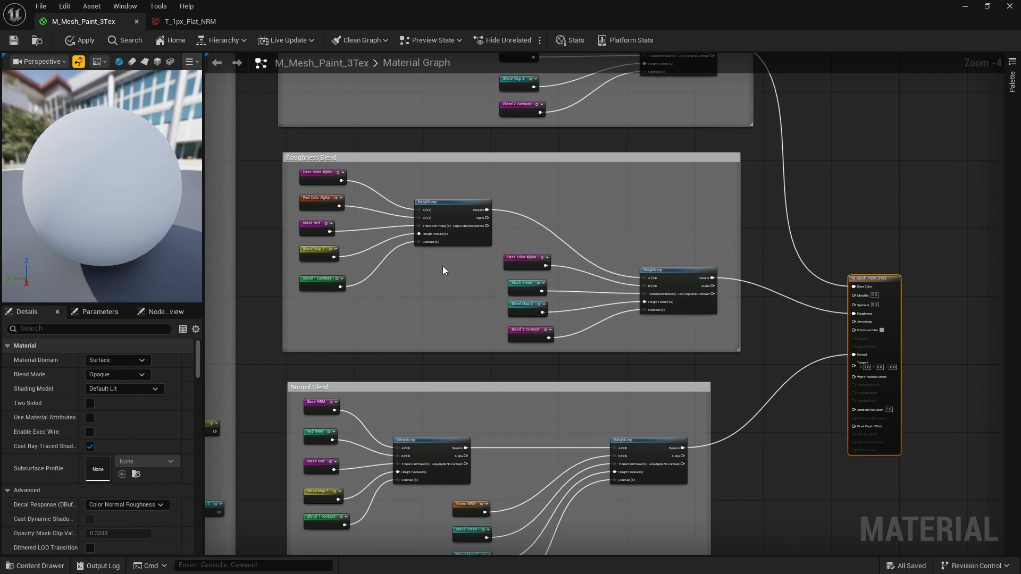
right_drag(349, 183, 390, 202)
scroll(358, 168, up, 4)
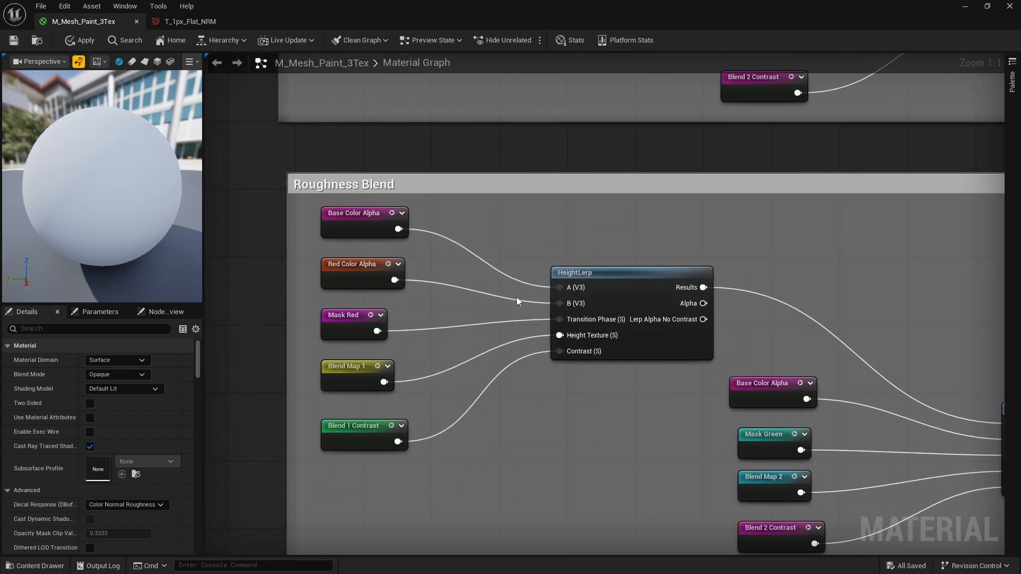
Pan from Color Blend to centre the Roughness Blend group
scroll(516, 297, down, 9)
scroll(490, 225, up, 6)
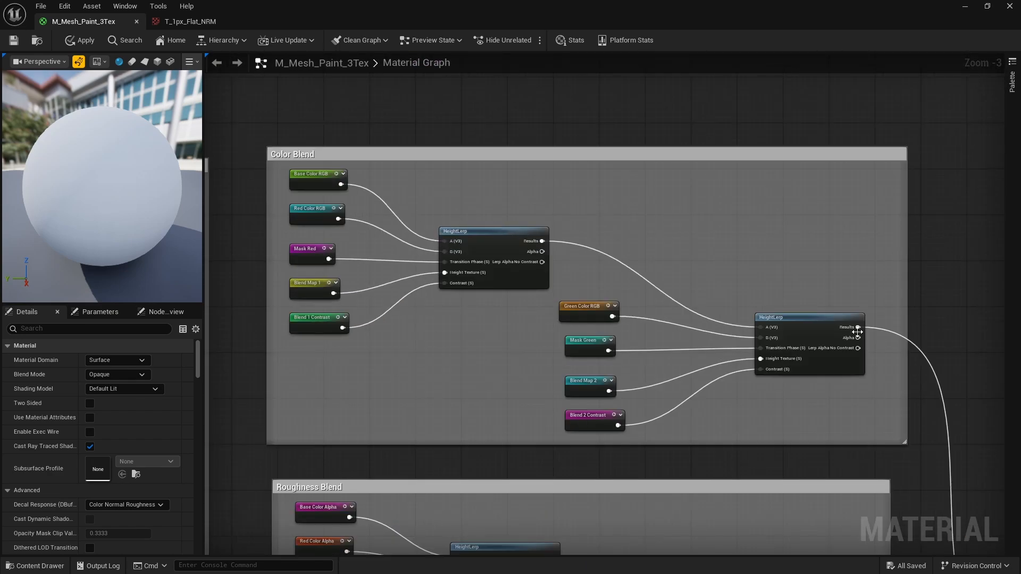
right_drag(594, 362, 615, 174)
right_drag(409, 389, 443, 260)
scroll(443, 264, up, 3)
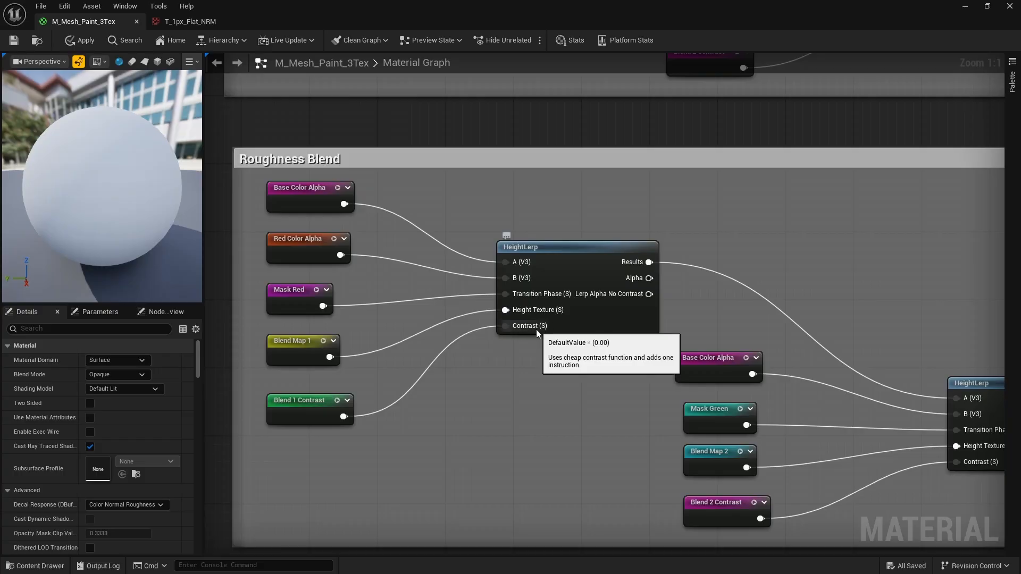
Inspect the second Roughness Blend HeightLerp and its Base Color Alpha, Mask Green, Blend Map 2 inputs
right_drag(560, 355, 342, 277)
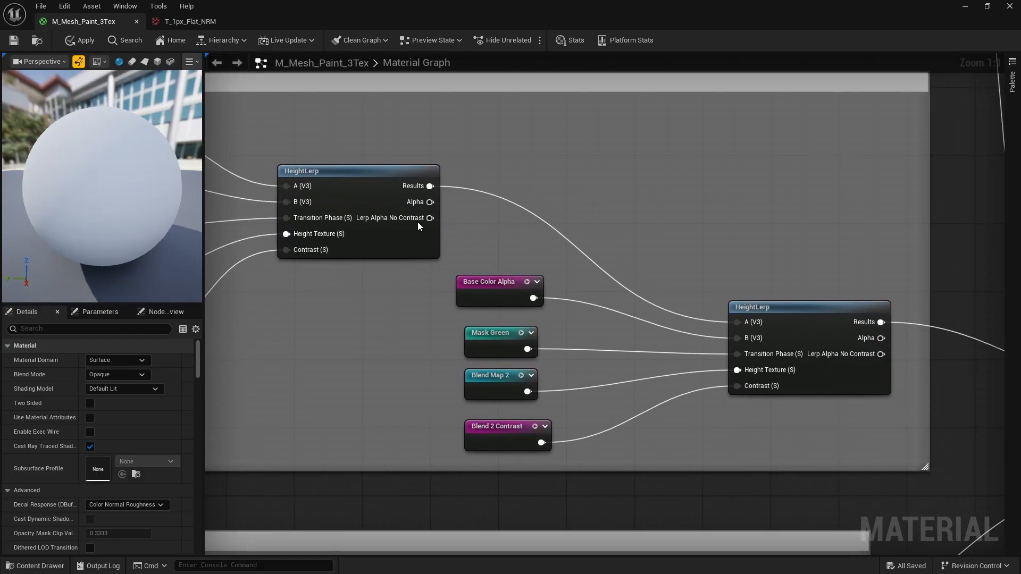
right_drag(802, 330, 693, 302)
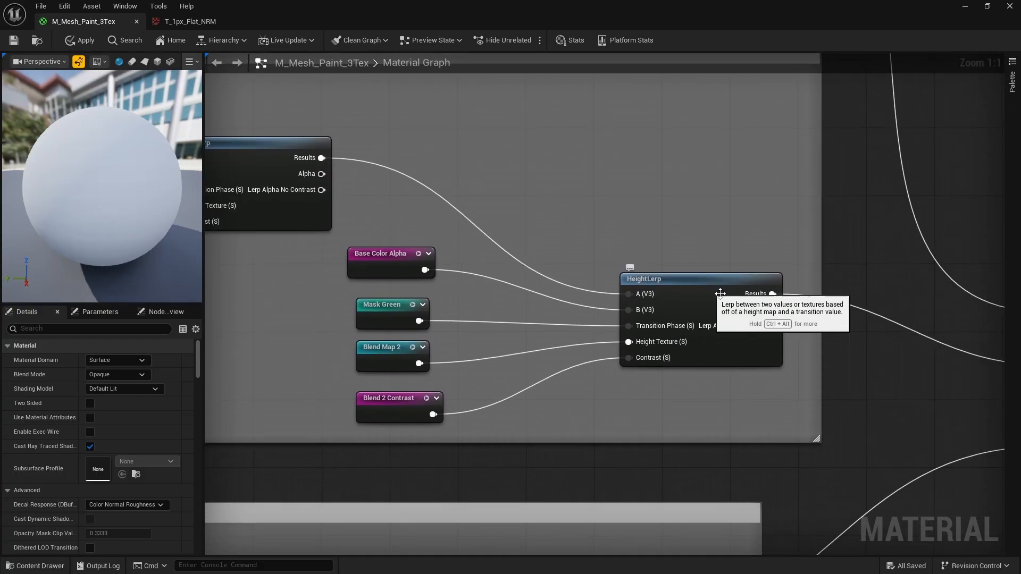
right_drag(398, 345, 390, 327)
right_drag(378, 242, 503, 285)
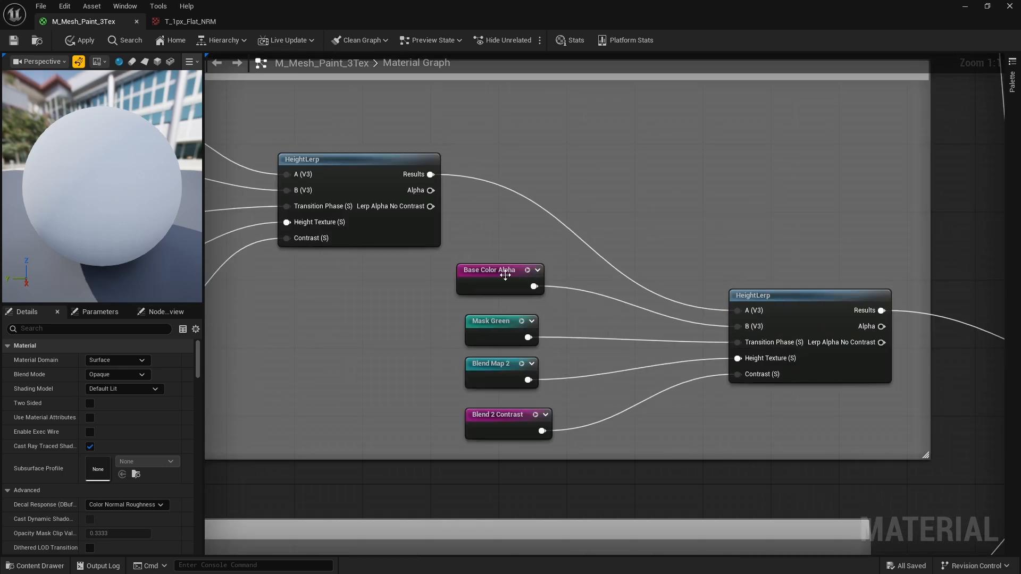
scroll(531, 279, down, 5)
scroll(581, 265, up, 4)
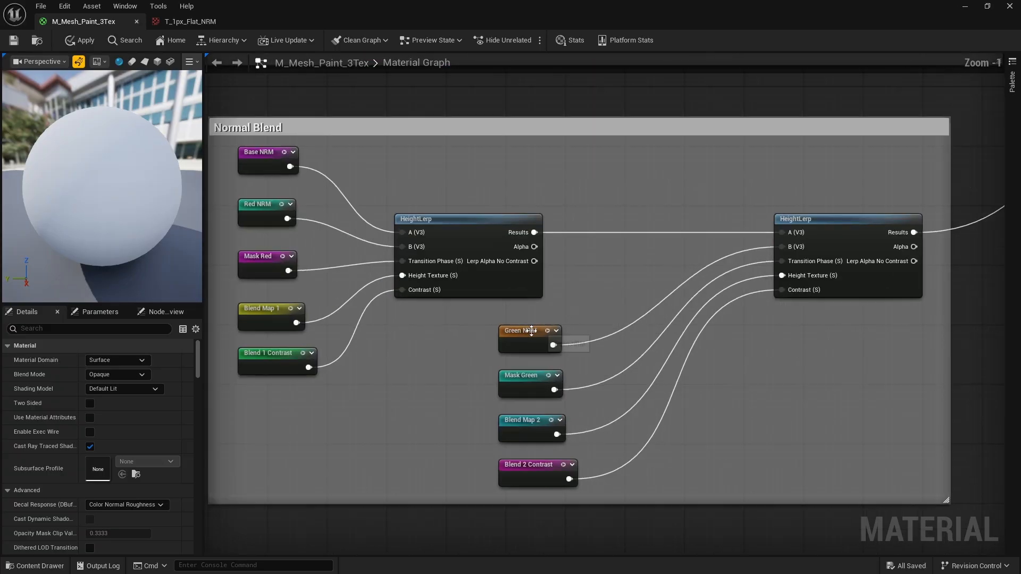
scroll(554, 414, up, 1)
scroll(573, 412, down, 5)
scroll(548, 272, up, 5)
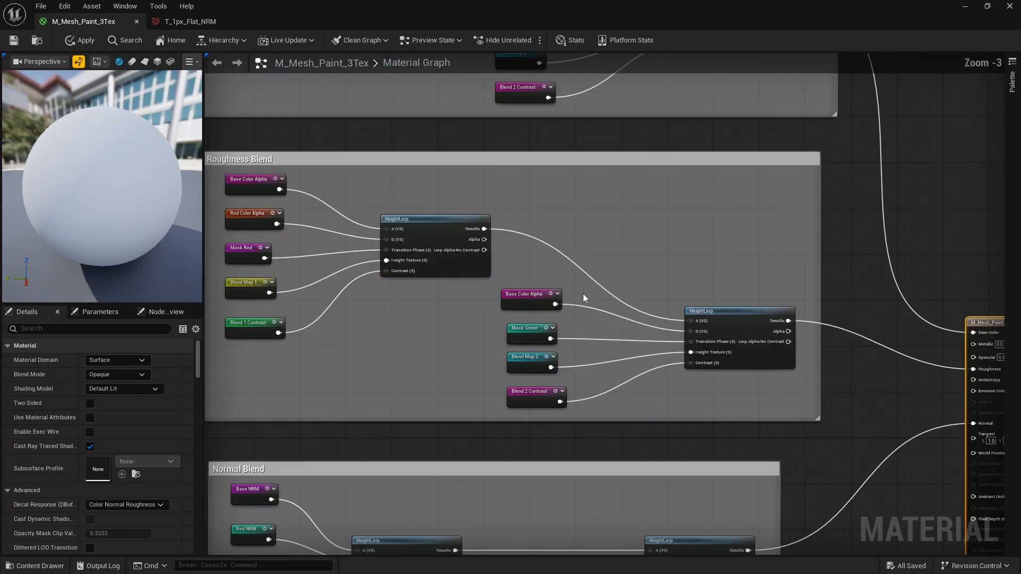
Bring the second Roughness Blend HeightLerp into view
right_click(545, 256)
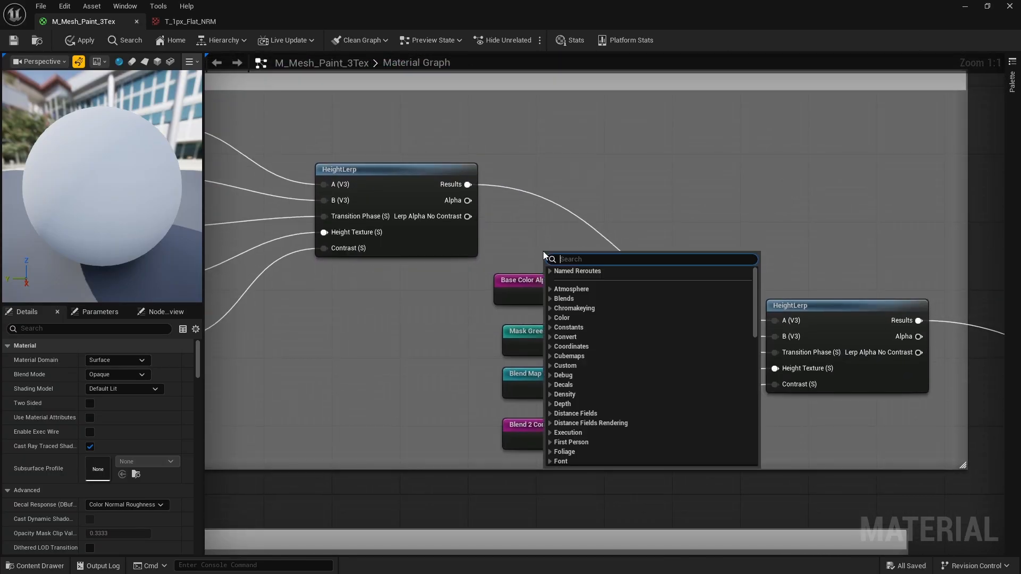
click(725, 196)
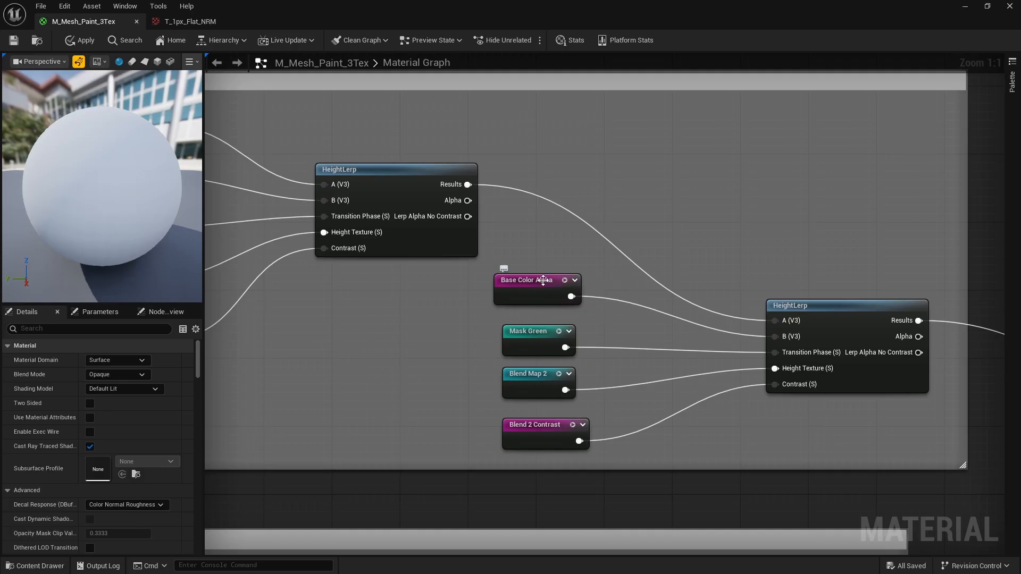
right_drag(460, 229, 723, 269)
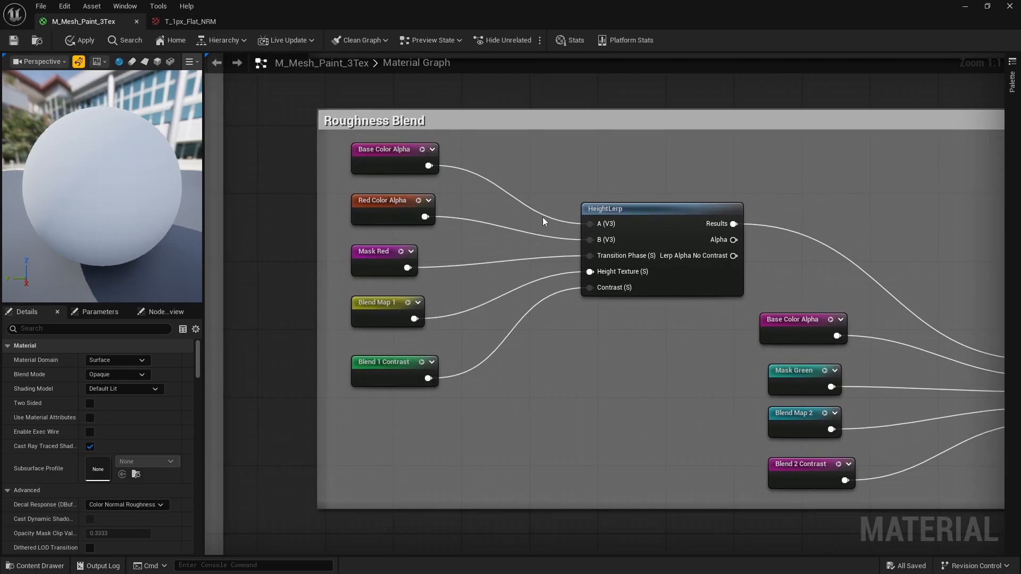
right_drag(816, 329, 580, 289)
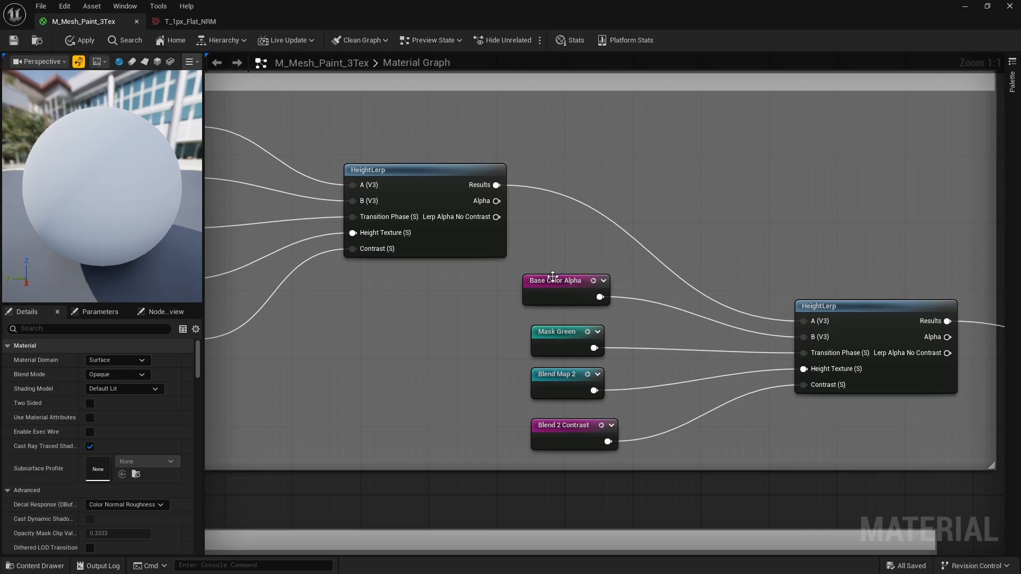
Wire a Green Color Alpha reroute into HeightLerp's B input, replacing the deleted Base Color Alpha node
right_click(675, 211)
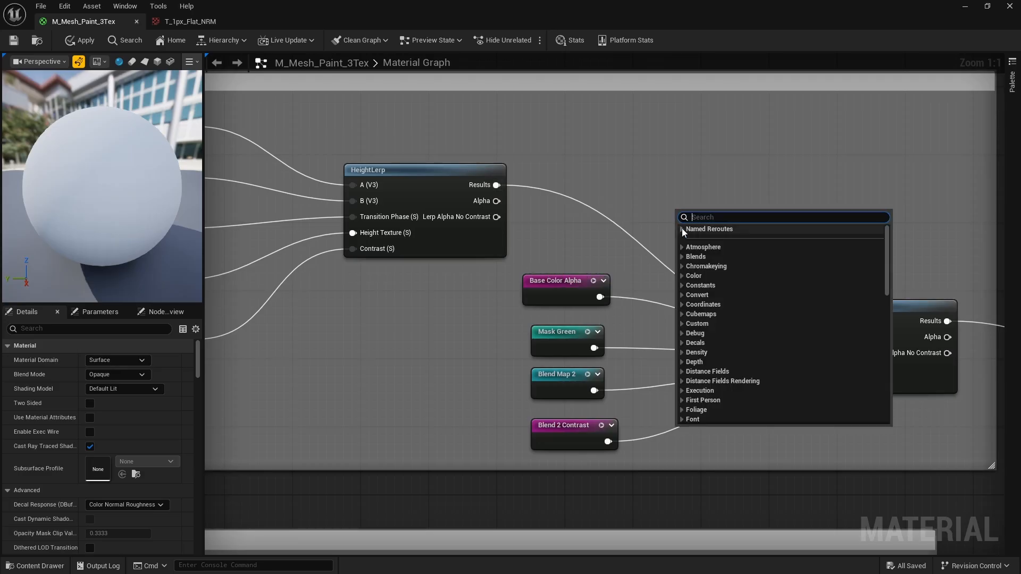
click(682, 228)
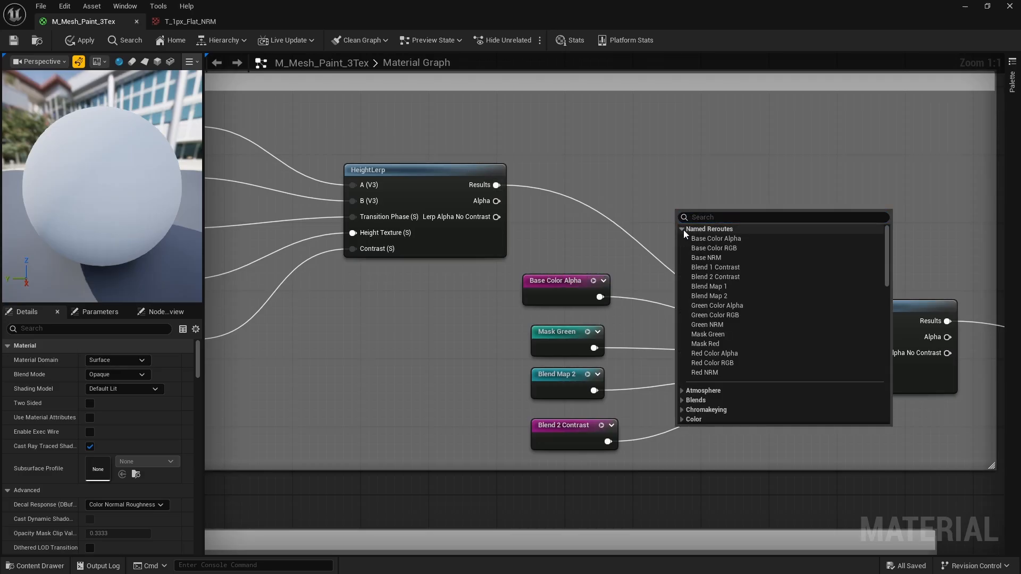
click(716, 305)
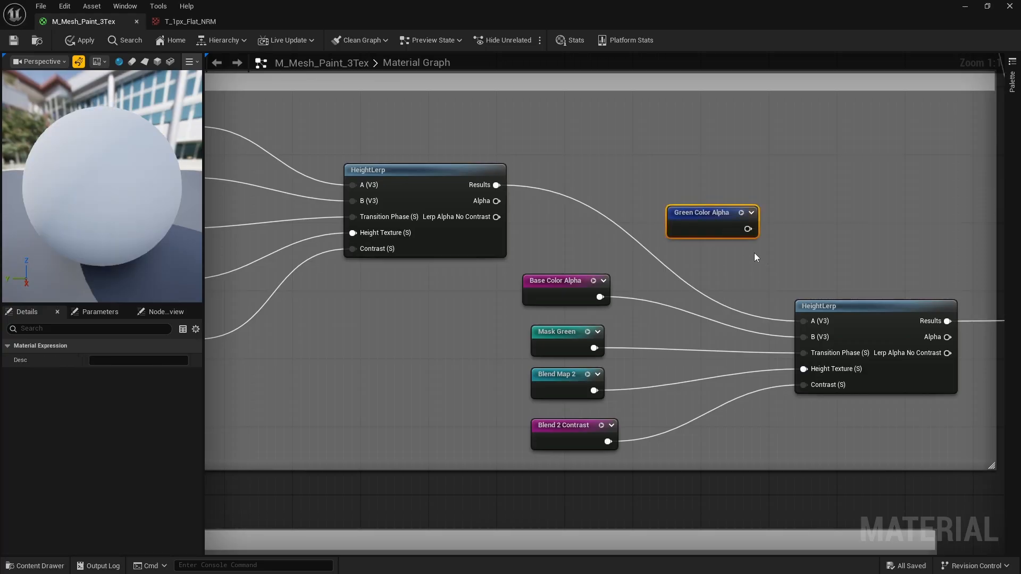
drag(748, 229, 805, 338)
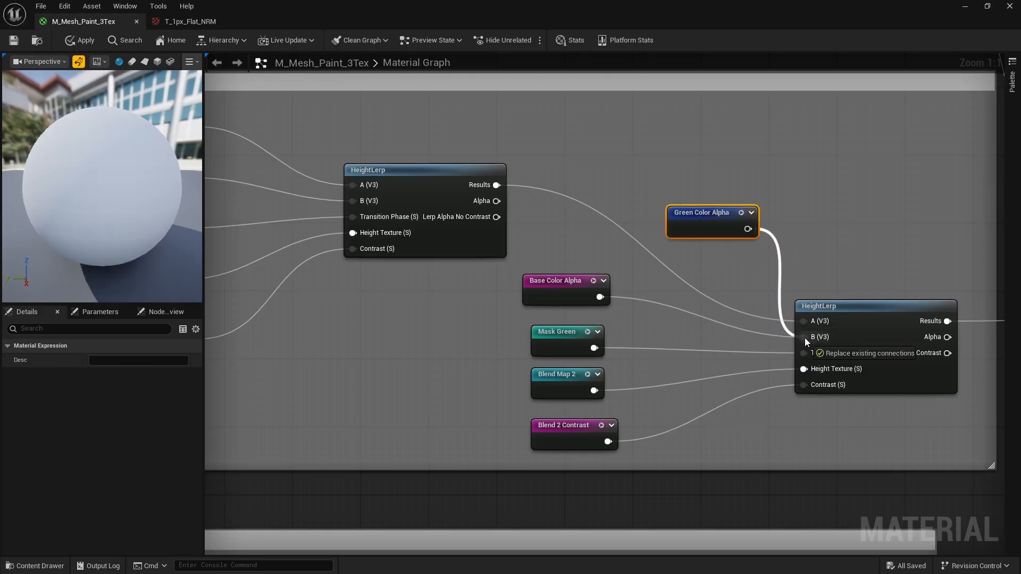
click(580, 281)
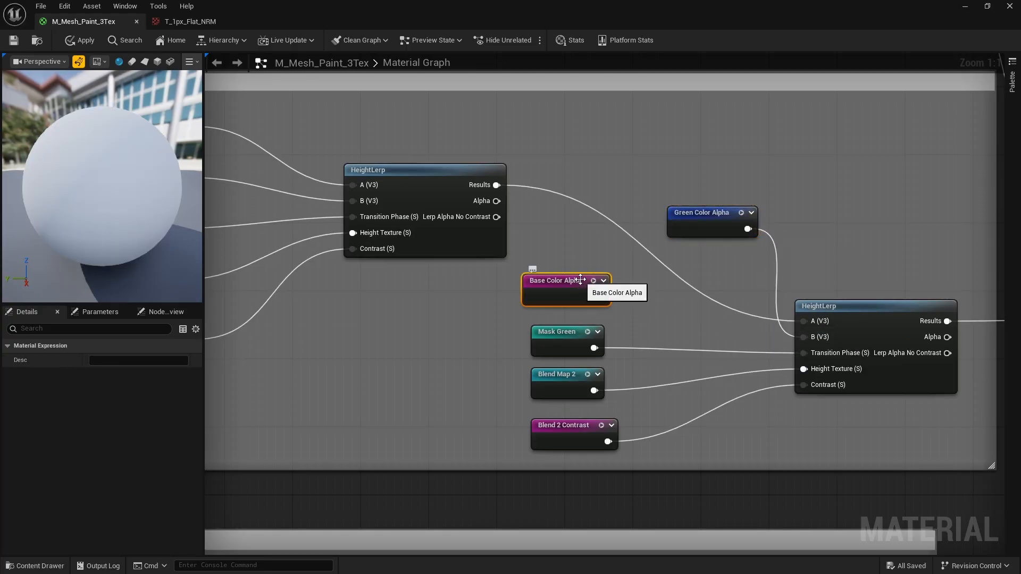
key(Delete)
drag(723, 216, 561, 283)
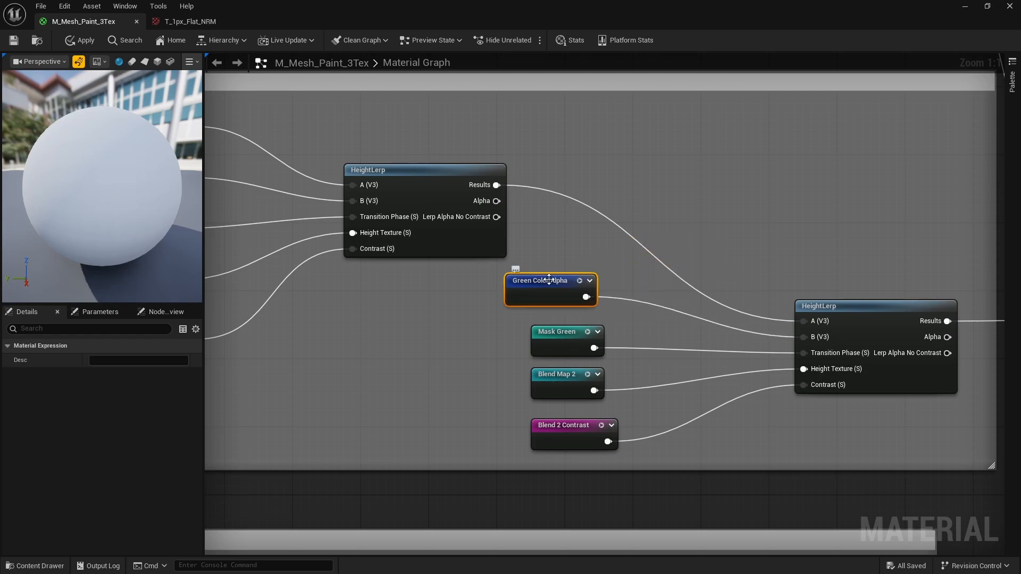
Follow the blend wiring across to the M_Mesh_Paint_3Tex output node
right_drag(620, 365, 507, 323)
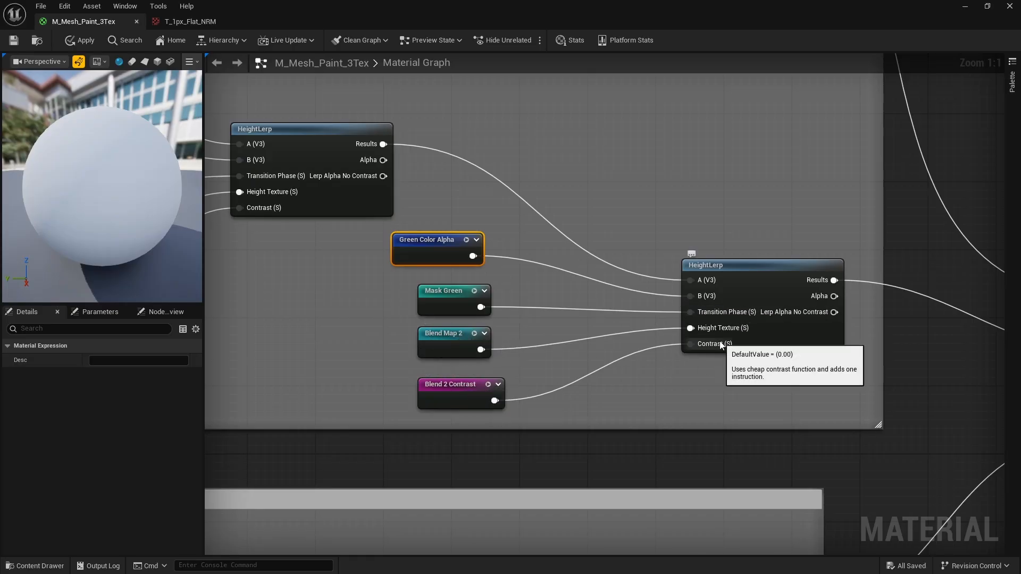
right_drag(725, 346, 471, 333)
right_drag(713, 325, 805, 332)
scroll(761, 310, down, 1)
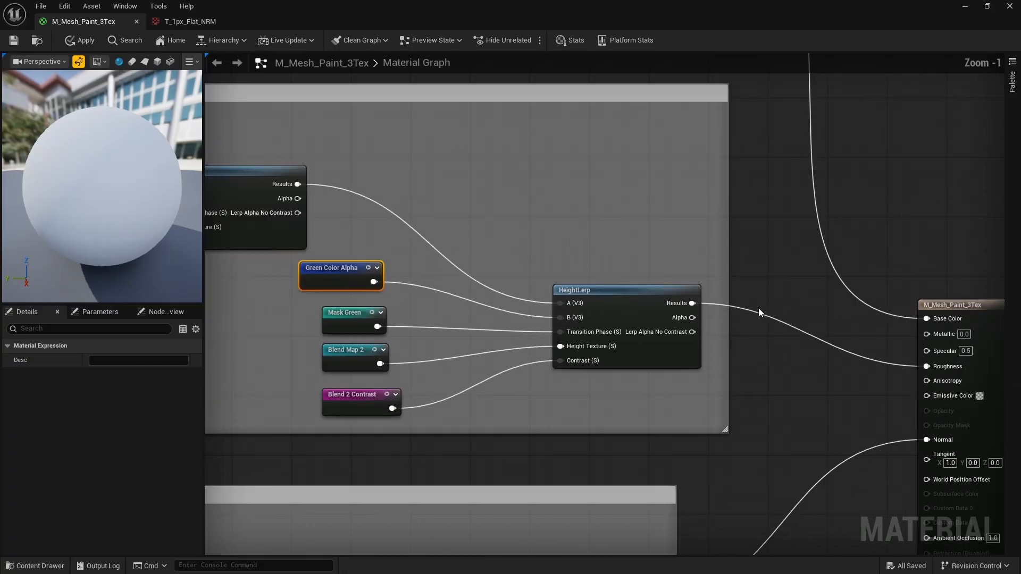
right_drag(759, 308, 865, 332)
click(41, 6)
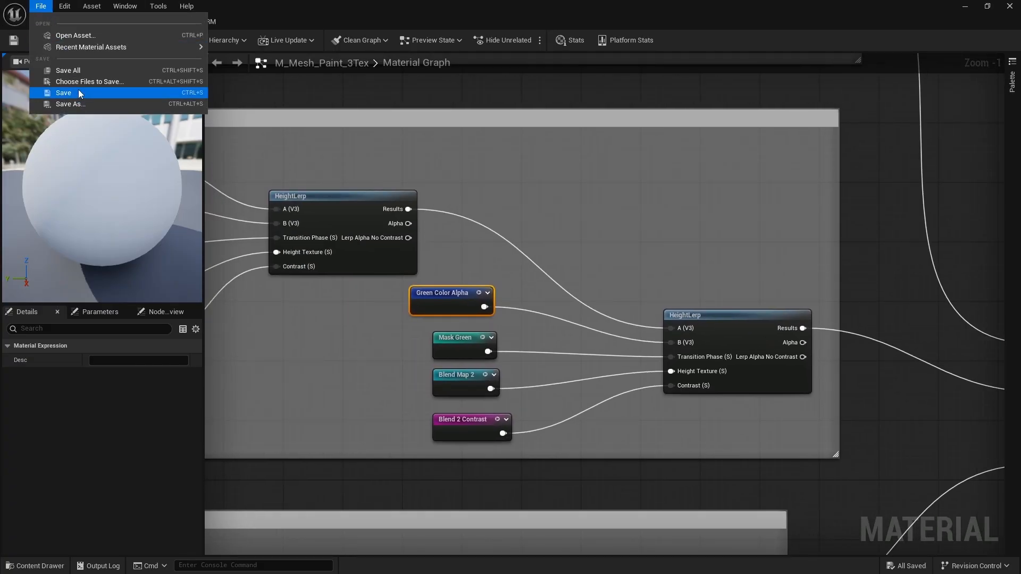
Save the M_Mesh_Paint_3Tex material and zoom out over its graph
click(78, 92)
scroll(635, 275, down, 6)
right_drag(630, 277, 676, 264)
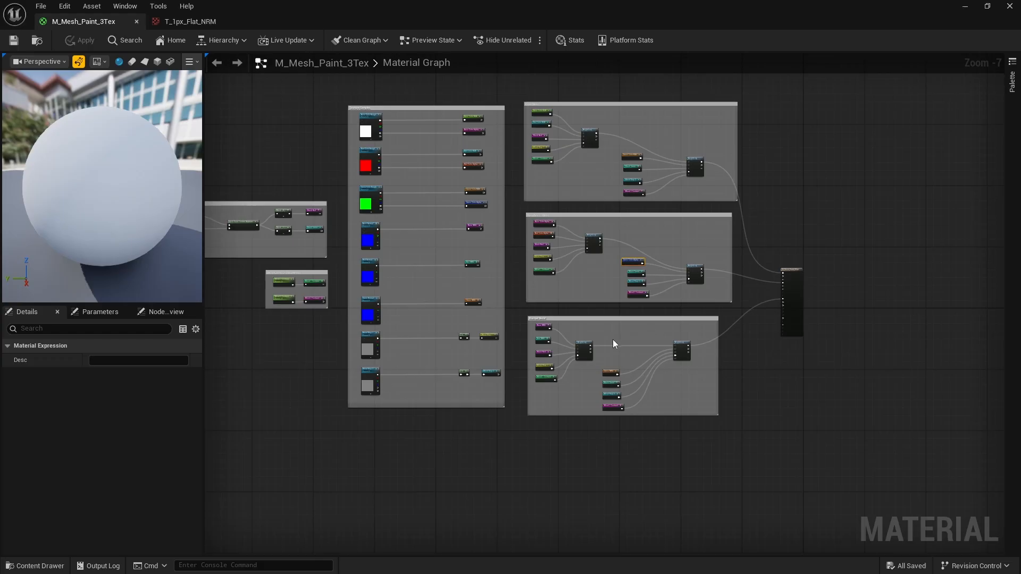
right_drag(651, 261, 556, 218)
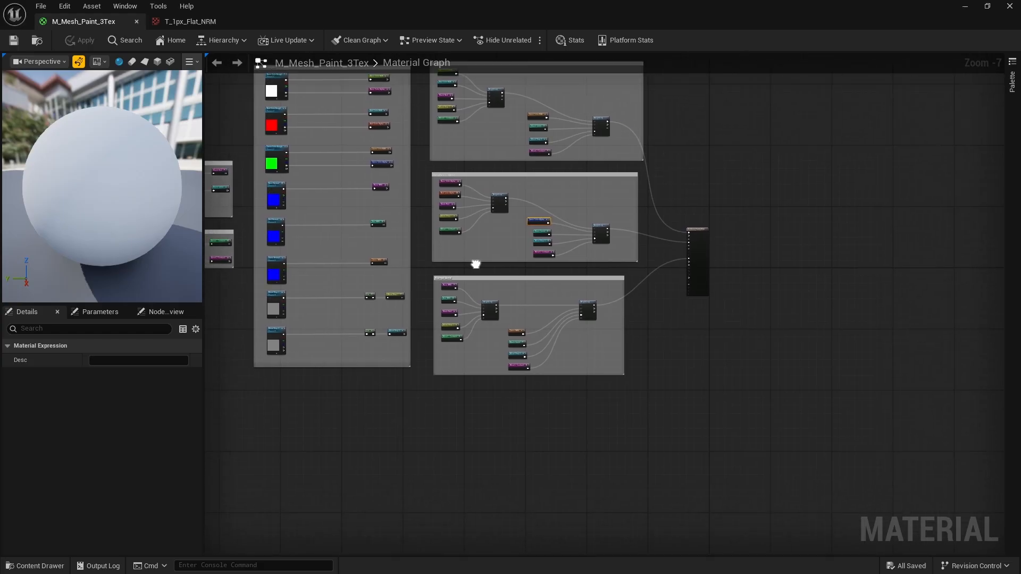
scroll(549, 340, up, 5)
Review the Normal Blend group's HeightLerp wiring through to the material output node
right_drag(478, 271, 638, 290)
scroll(354, 193, up, 2)
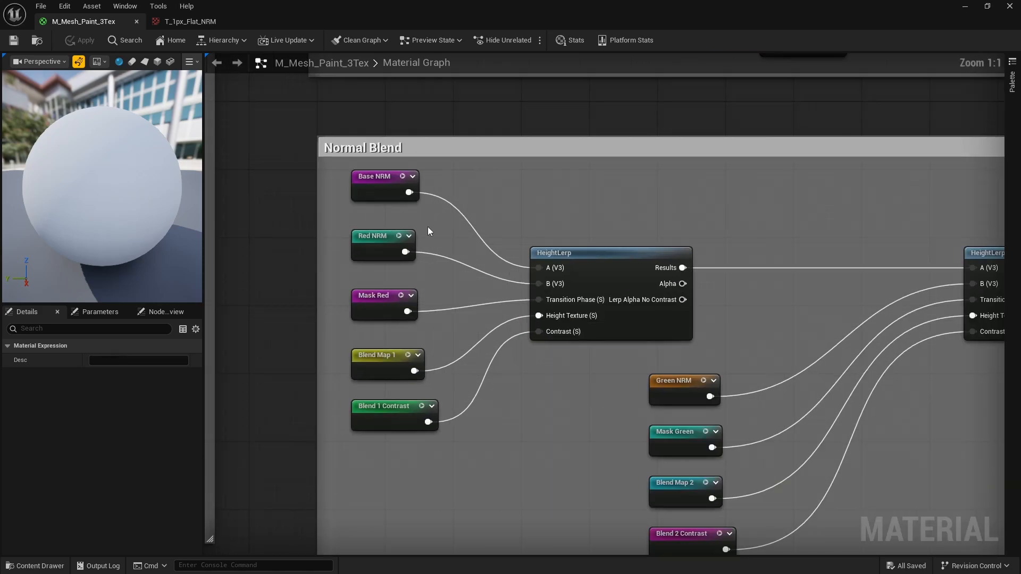
right_drag(427, 226, 375, 193)
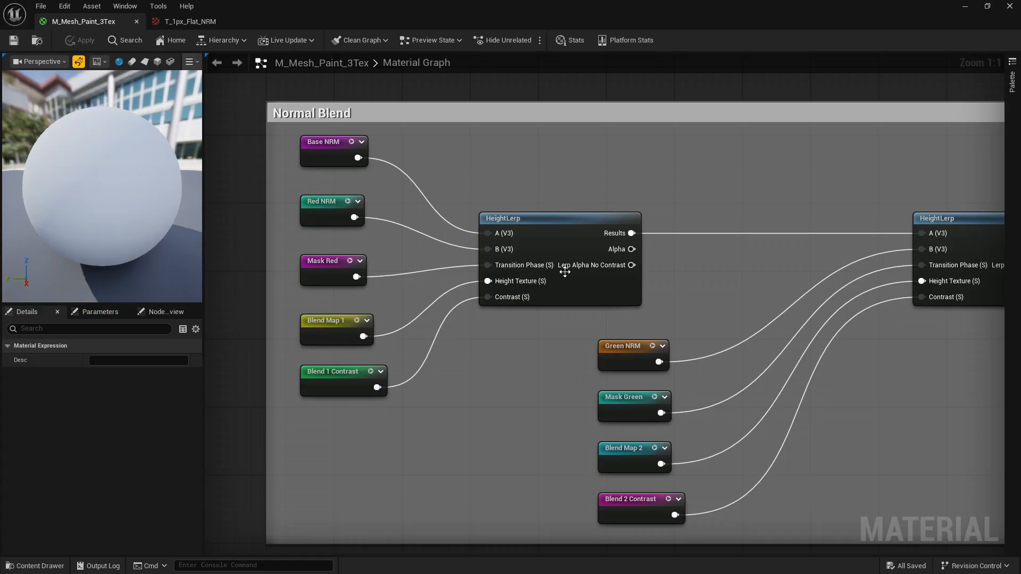
right_drag(464, 330, 348, 305)
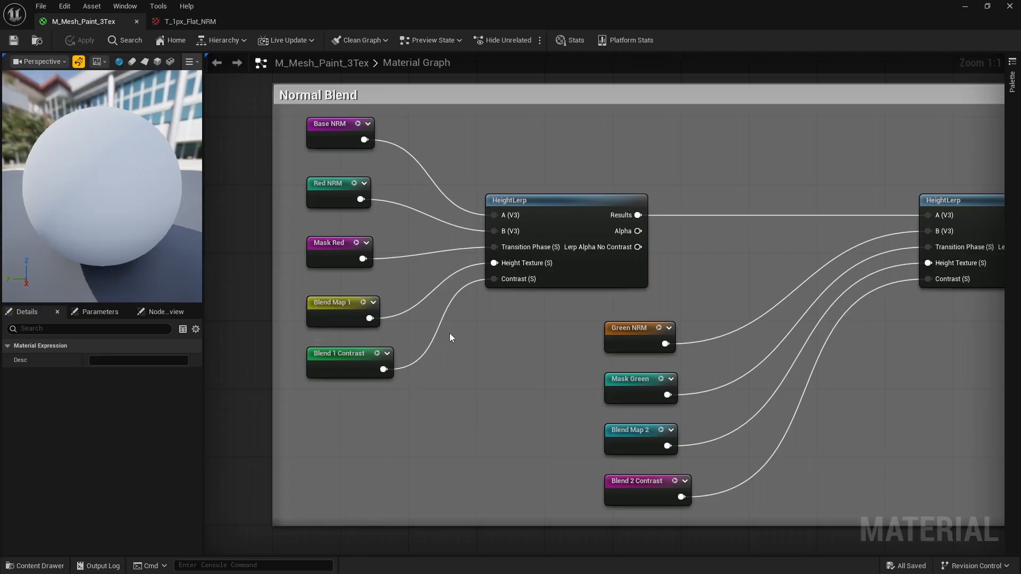
right_drag(484, 276, 355, 267)
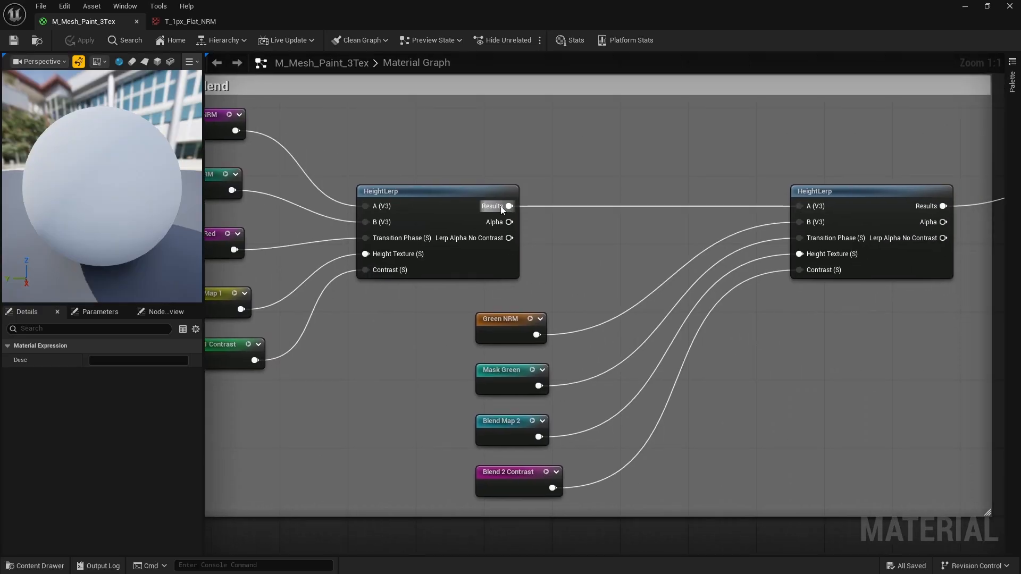
right_drag(873, 225, 730, 192)
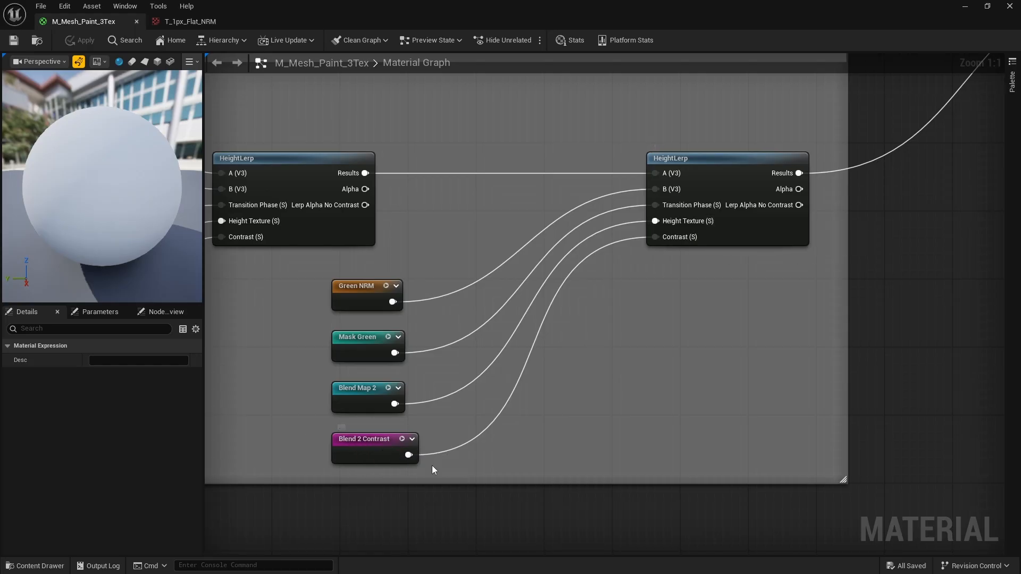
right_drag(671, 227, 629, 339)
scroll(631, 304, down, 7)
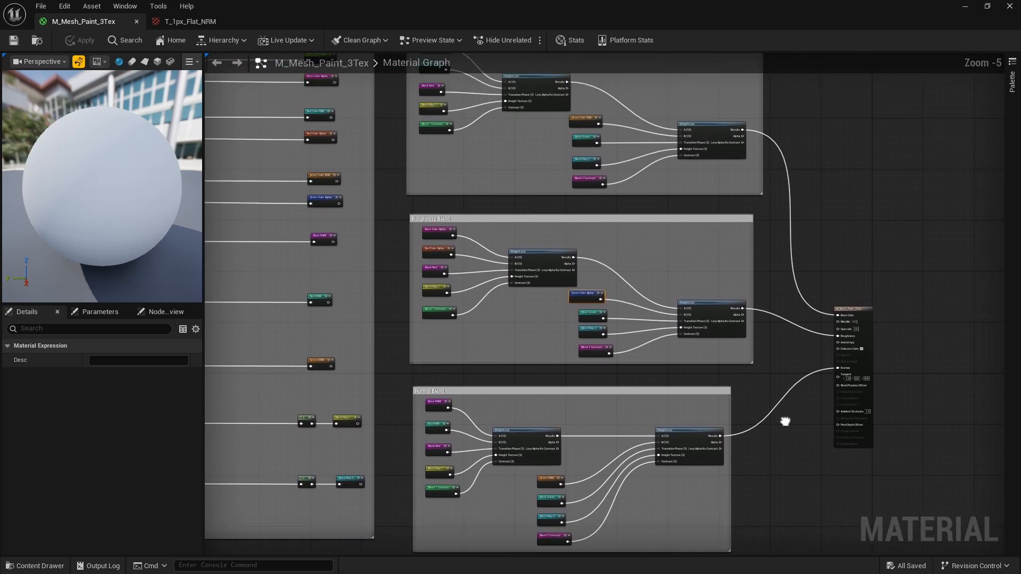
scroll(687, 326, down, 1)
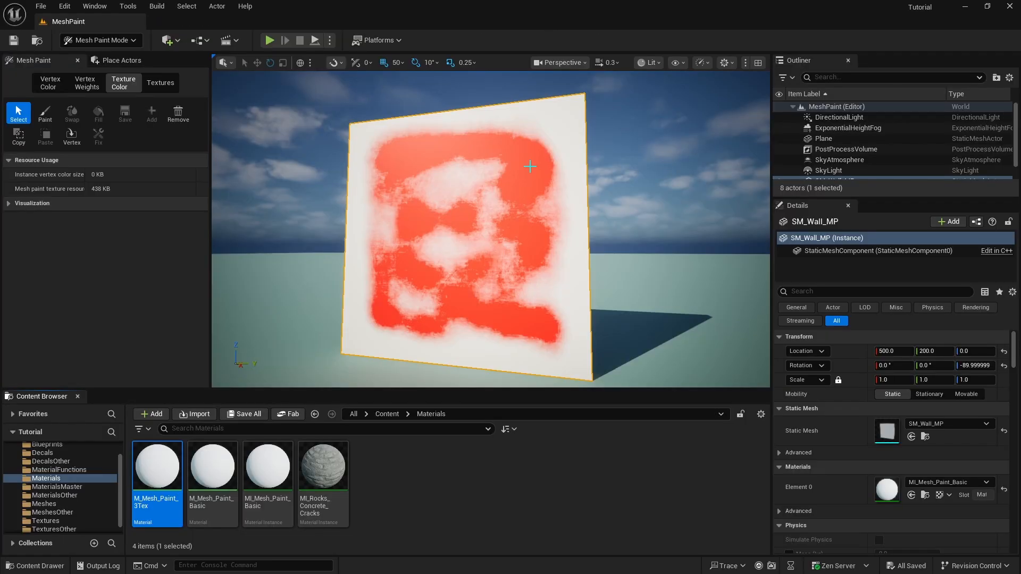
Orbit the MeshPaint level view around the painted wall
mouse_move(380, 277)
right_down()
mouse_move(346, 242)
mouse_move(418, 335)
mouse_move(383, 292)
right_up()
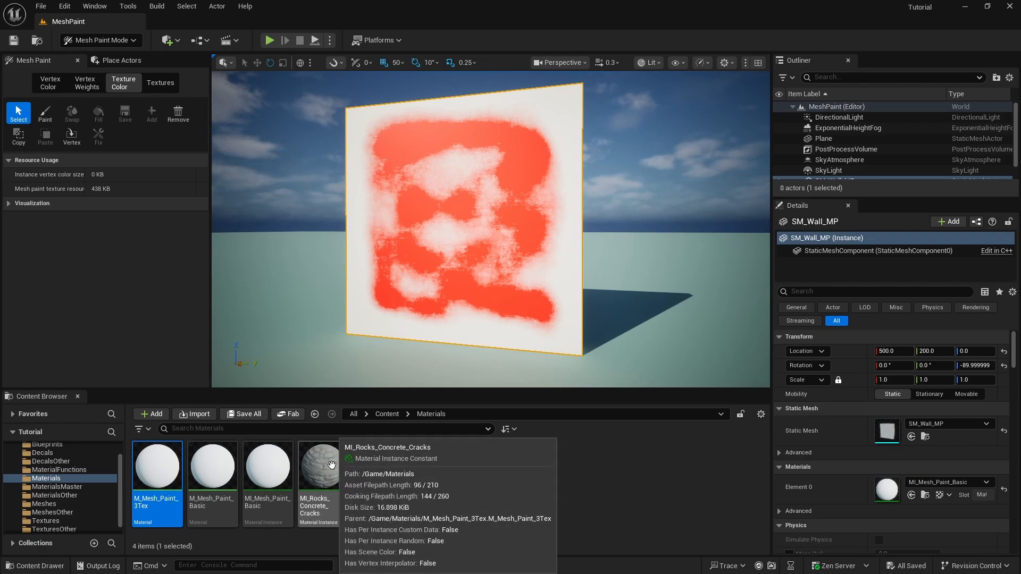
Open MI_Rocks_Concrete_Cracks in a floating editor window sized to show all texture parameters
double_click(332, 466)
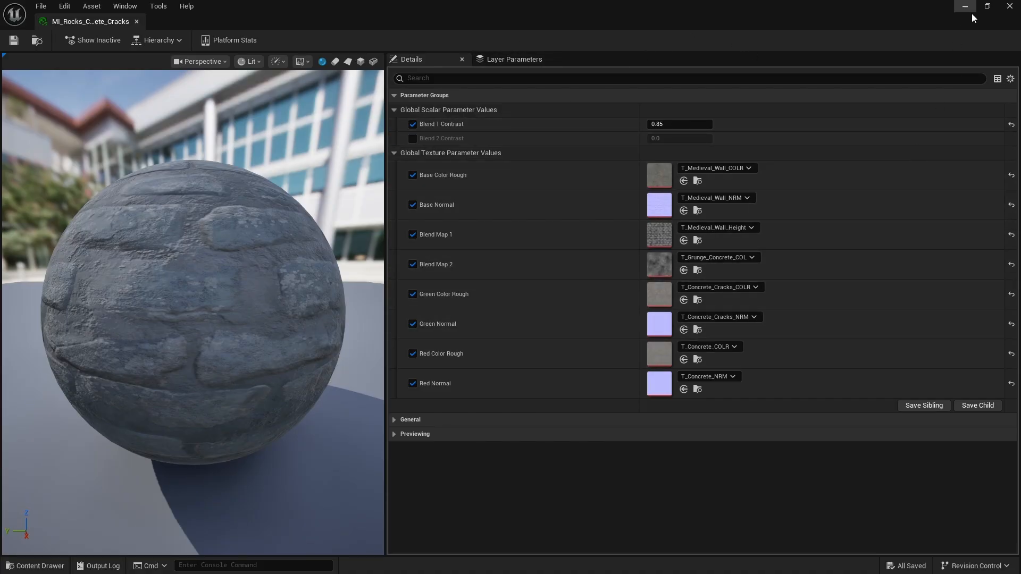
click(988, 7)
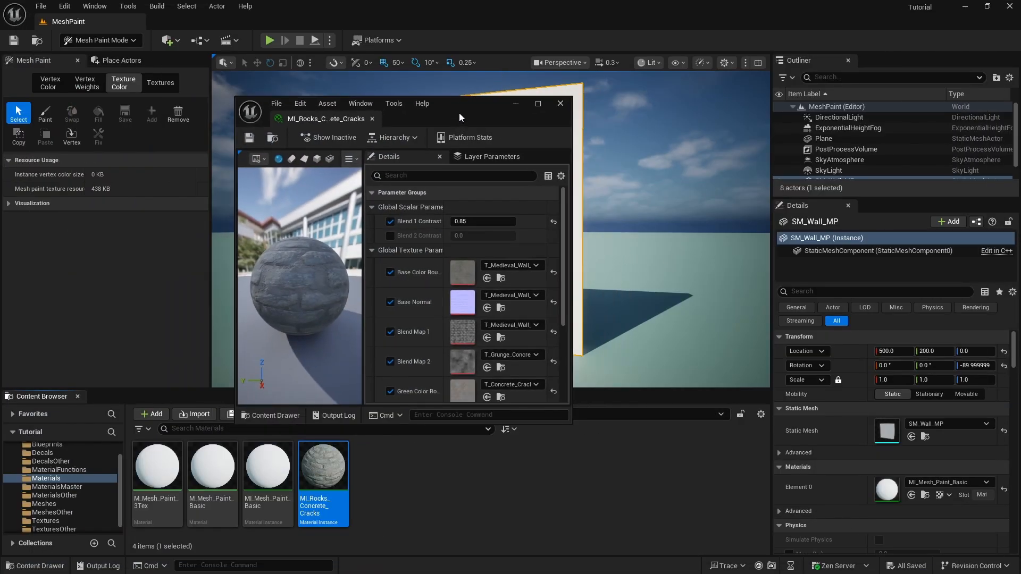
drag(460, 117, 622, 63)
drag(733, 206, 939, 208)
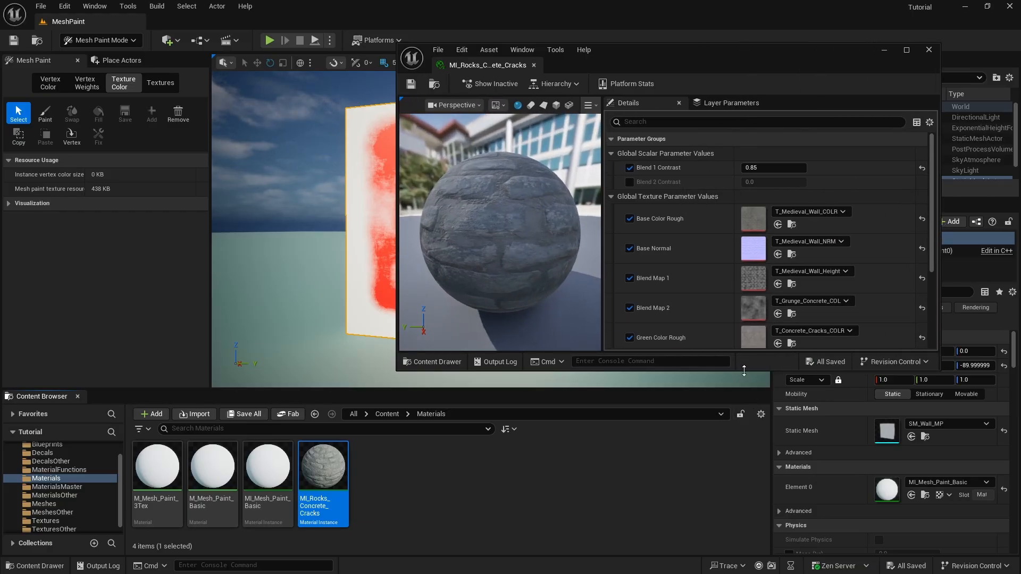
drag(744, 371, 745, 519)
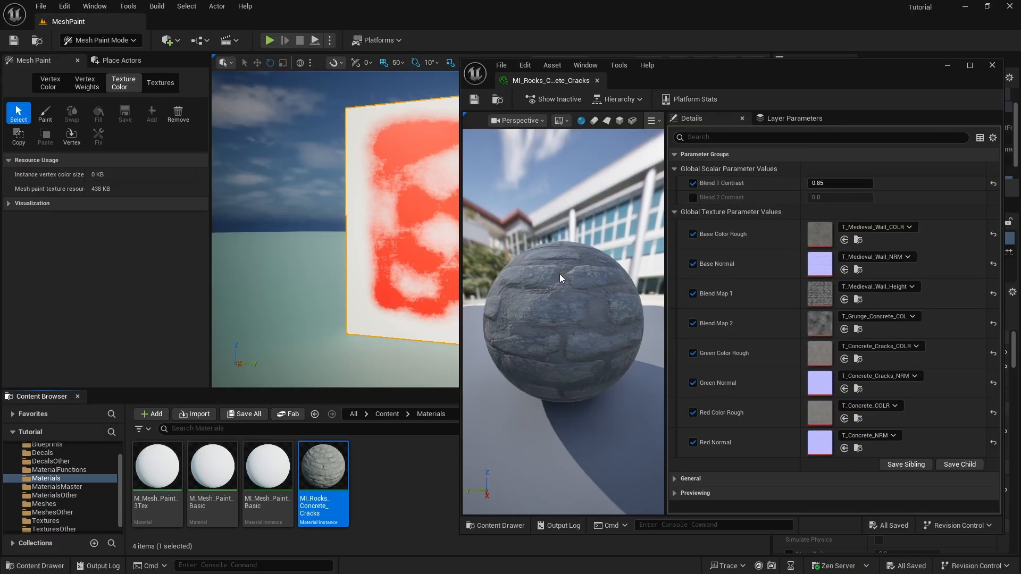
Orbit the stone sphere preview, reposition the window, and display the Textures folder's assets
drag(592, 317, 537, 295)
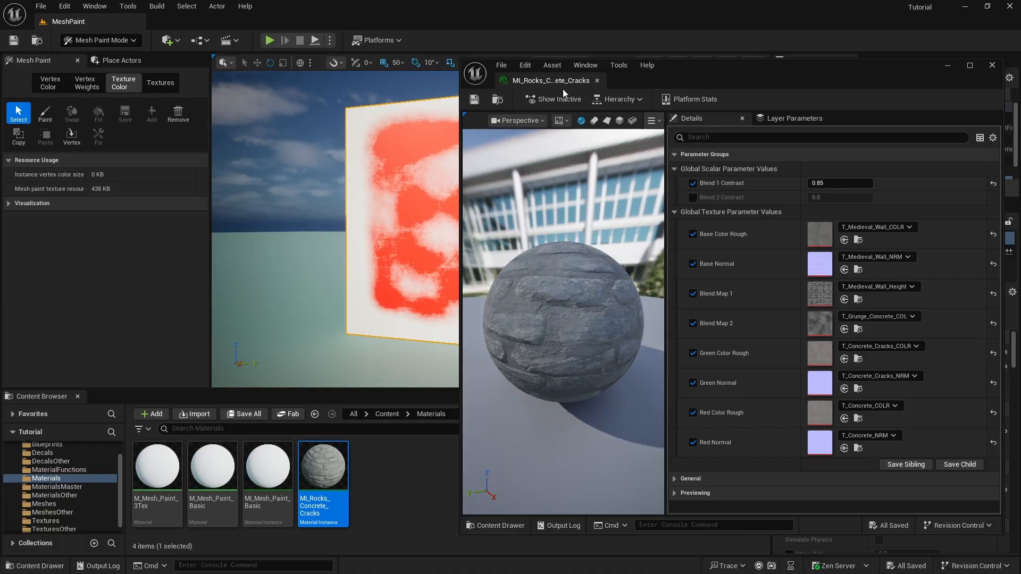
mouse_move(772, 74)
mouse_down()
mouse_move(625, 79)
mouse_move(752, 71)
mouse_up()
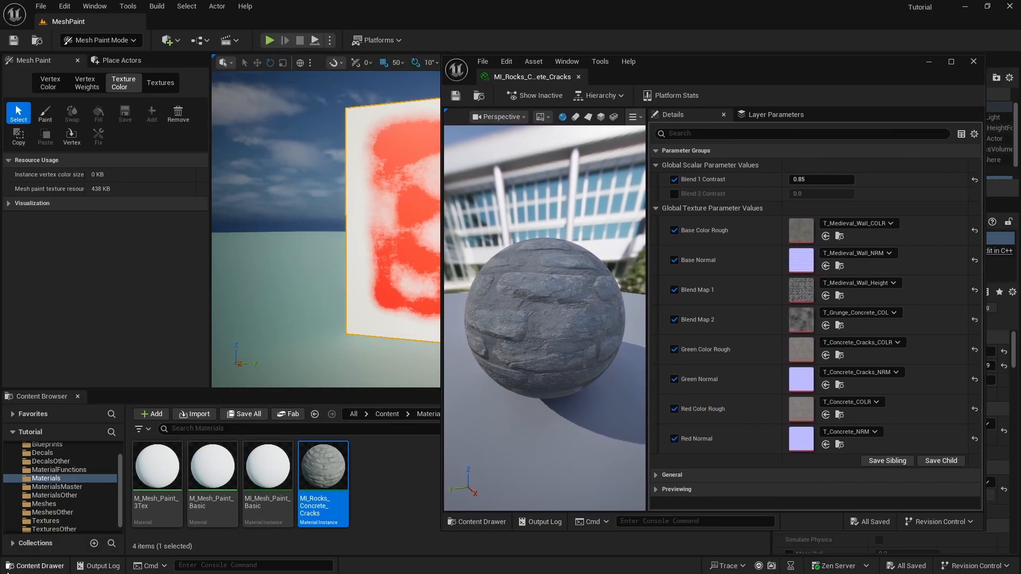
click(53, 521)
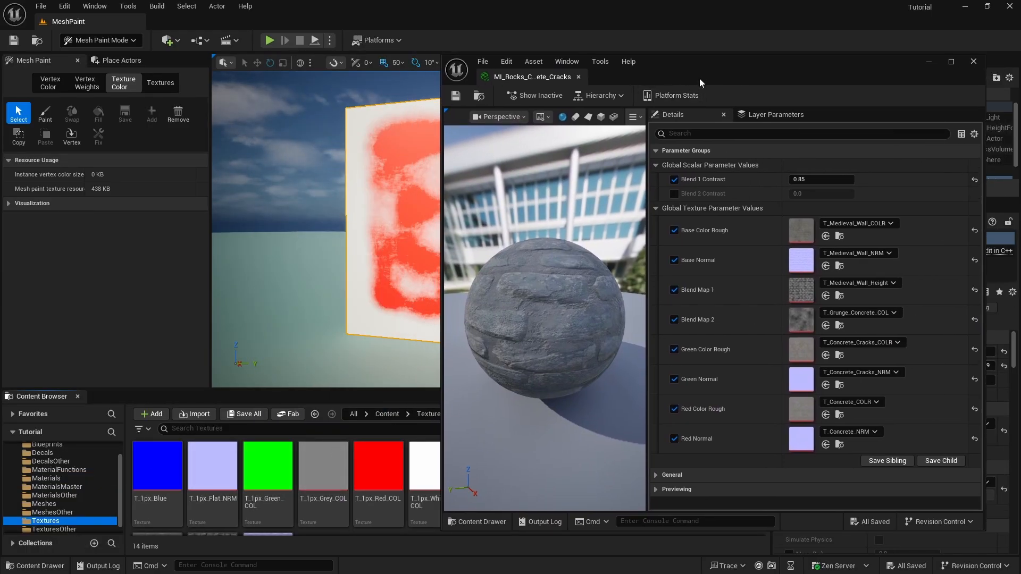
drag(700, 78, 632, 30)
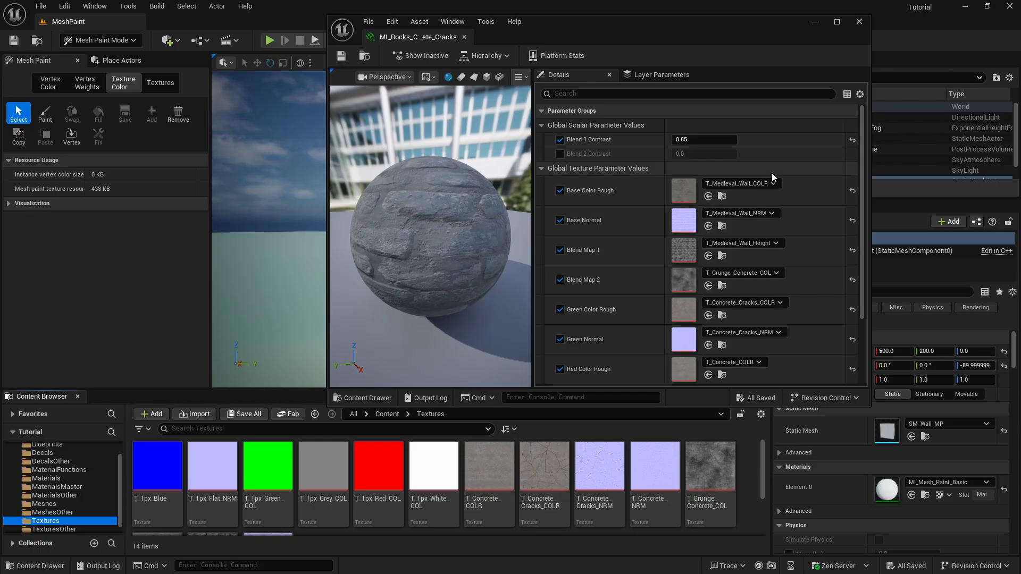
scroll(526, 486, down, 3)
scroll(414, 490, up, 3)
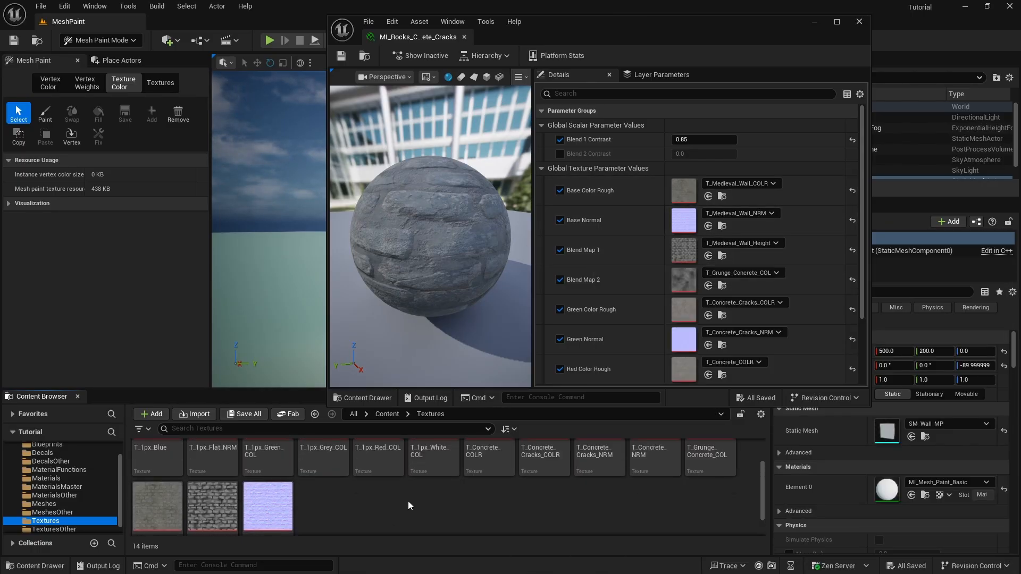
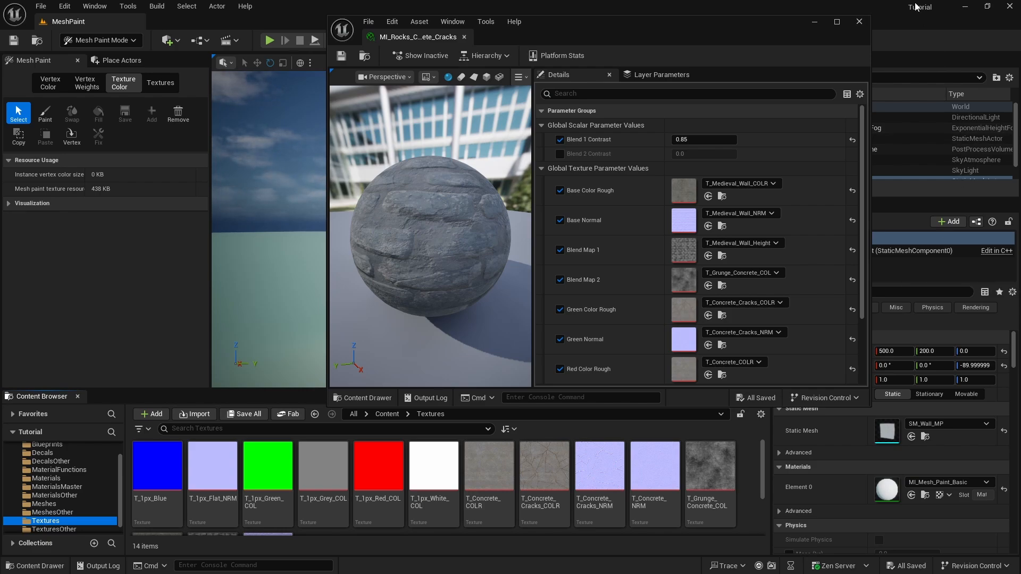
Check the T_Medieval_Wall textures in the Content Browser, then minimize Unreal to reveal Photoshop
scroll(532, 476, down, 2)
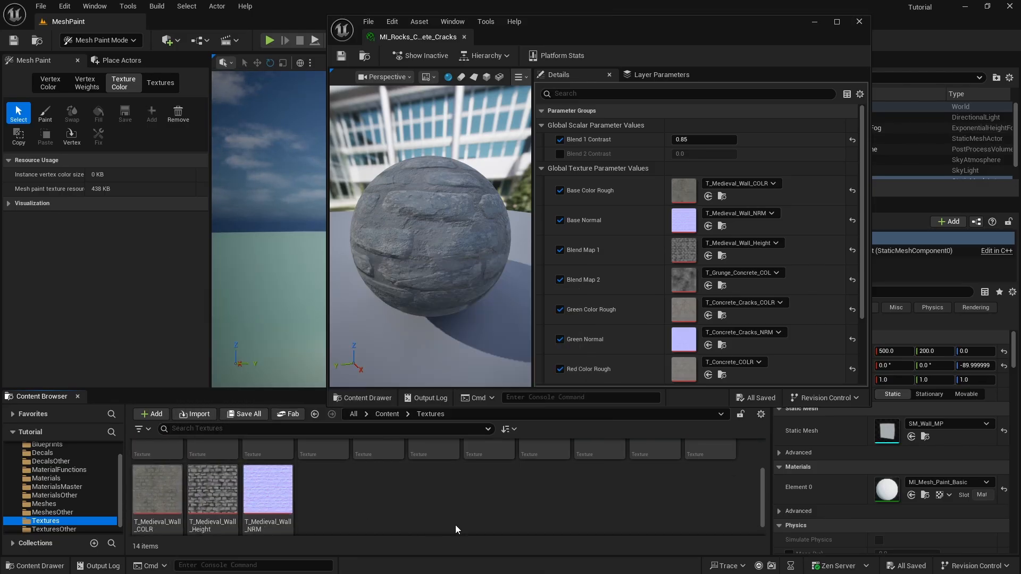
mouse_move(152, 530)
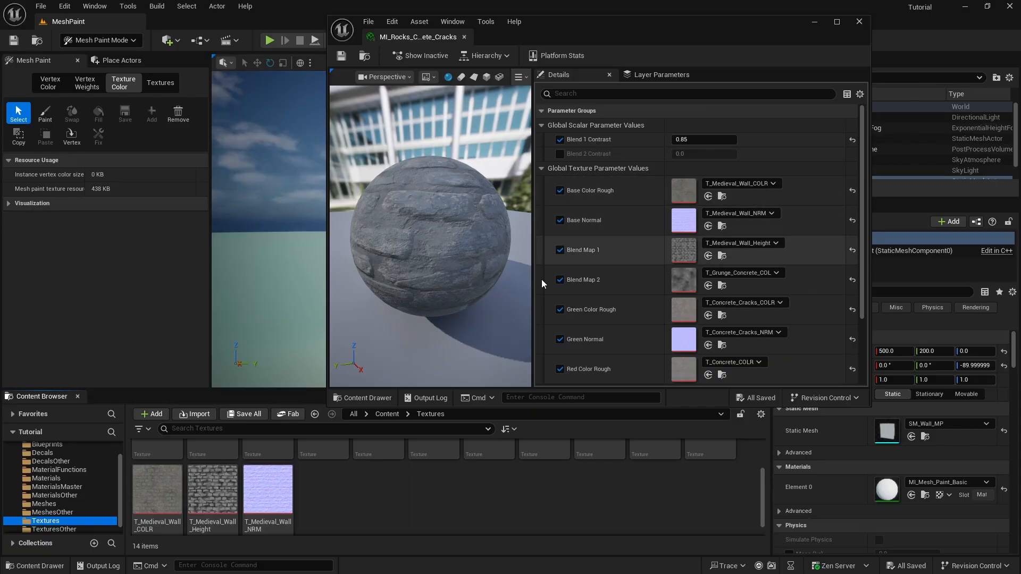
click(964, 8)
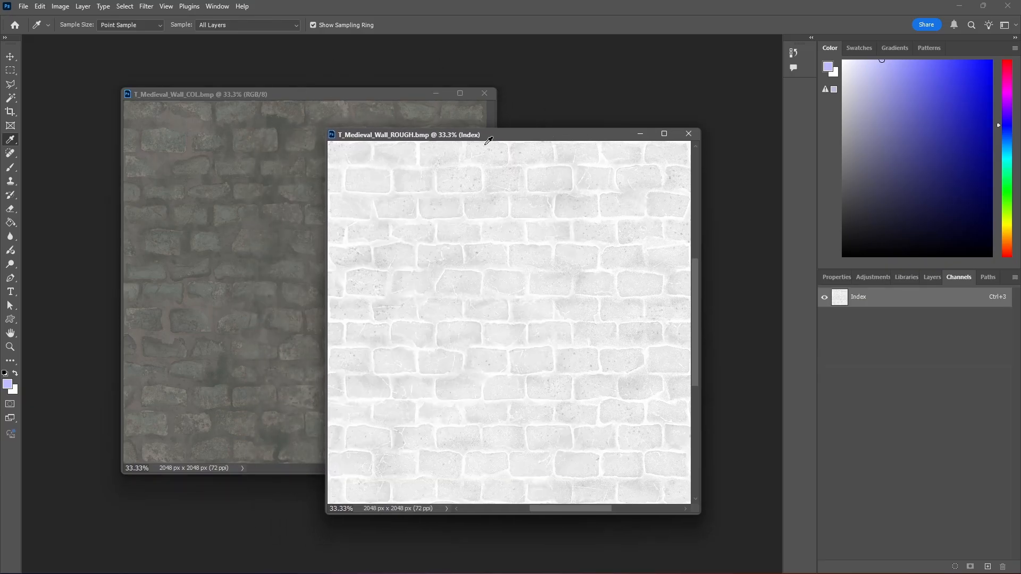
Paste the whole T_Medieval_Wall_ROUGH image into a new Alpha 1 channel of T_Medieval_Wall_COL
drag(505, 137, 556, 177)
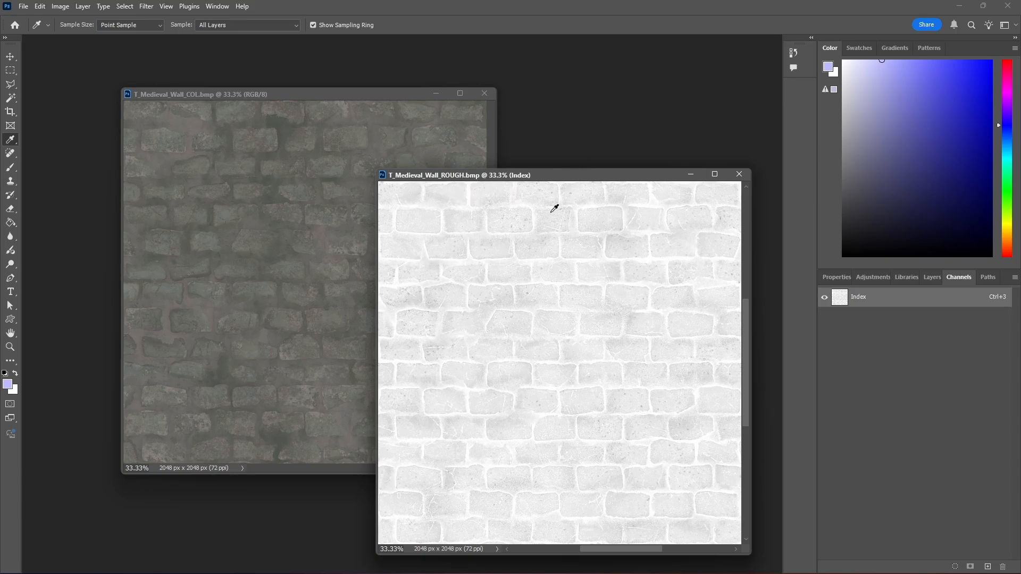
key(ctrl+a)
click(397, 98)
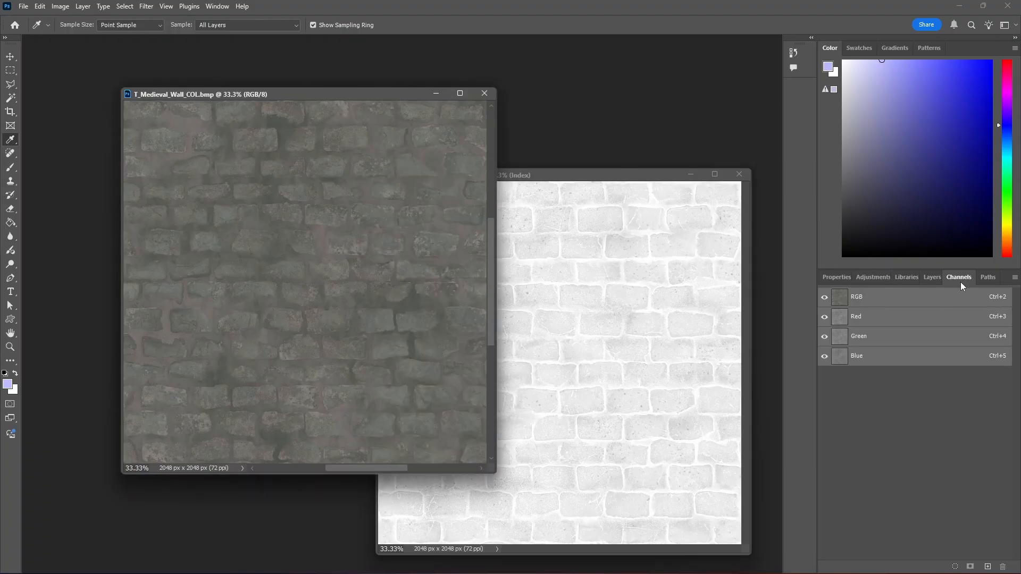
click(989, 567)
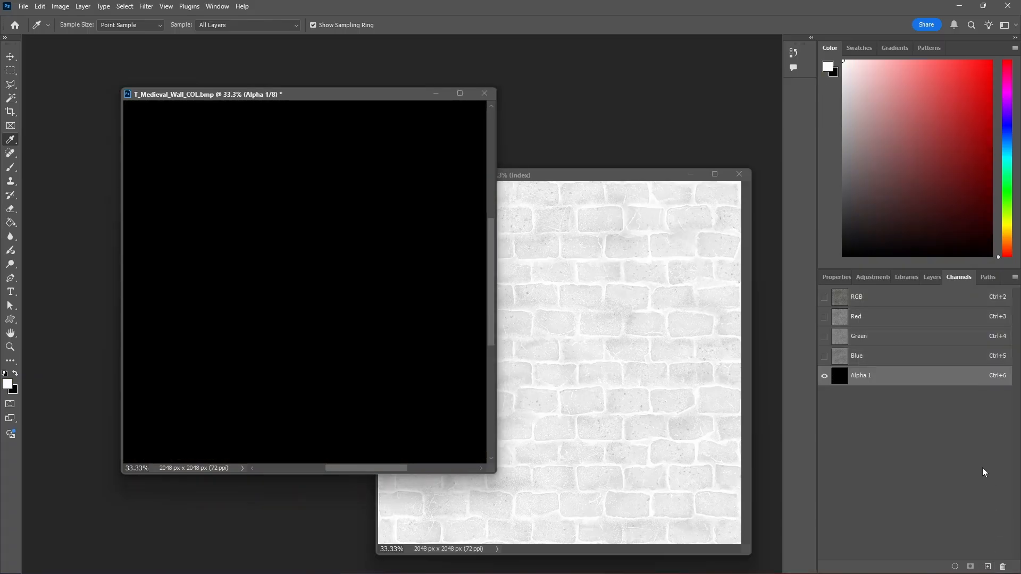
key(ctrl+v)
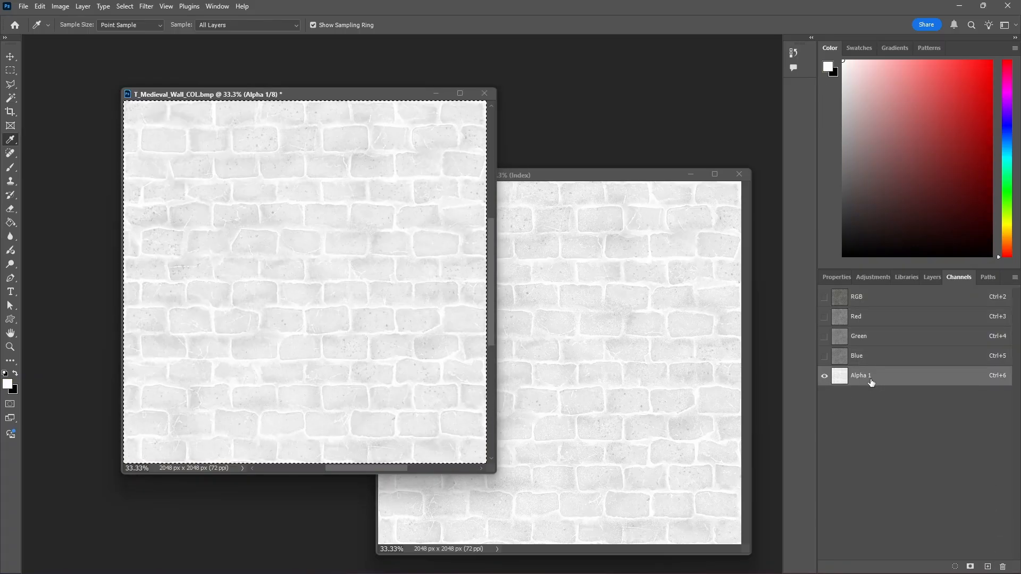
click(883, 298)
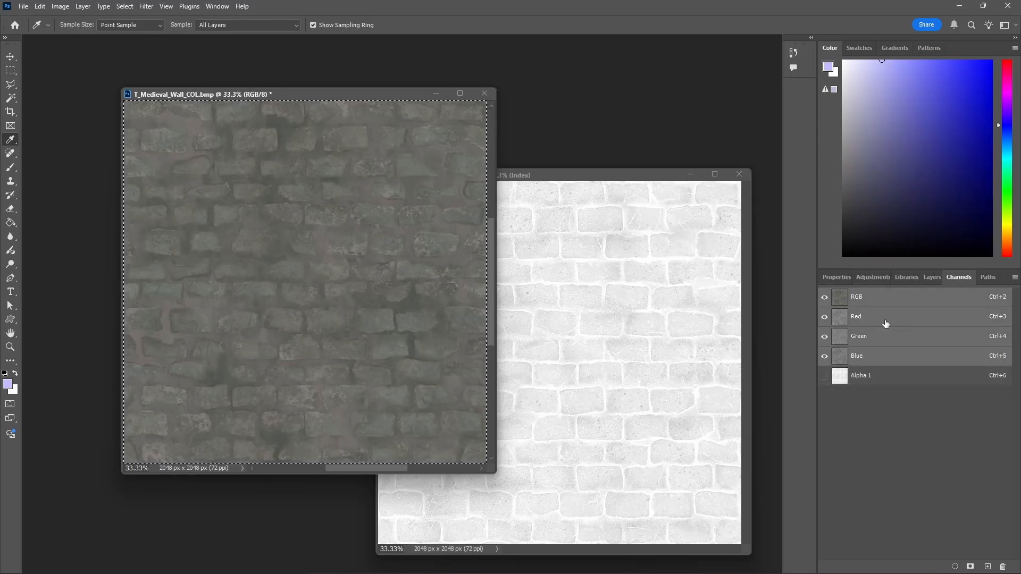
click(23, 6)
Choose Targa as the copy's format, cancel the save, and return to Unreal Engine
click(60, 146)
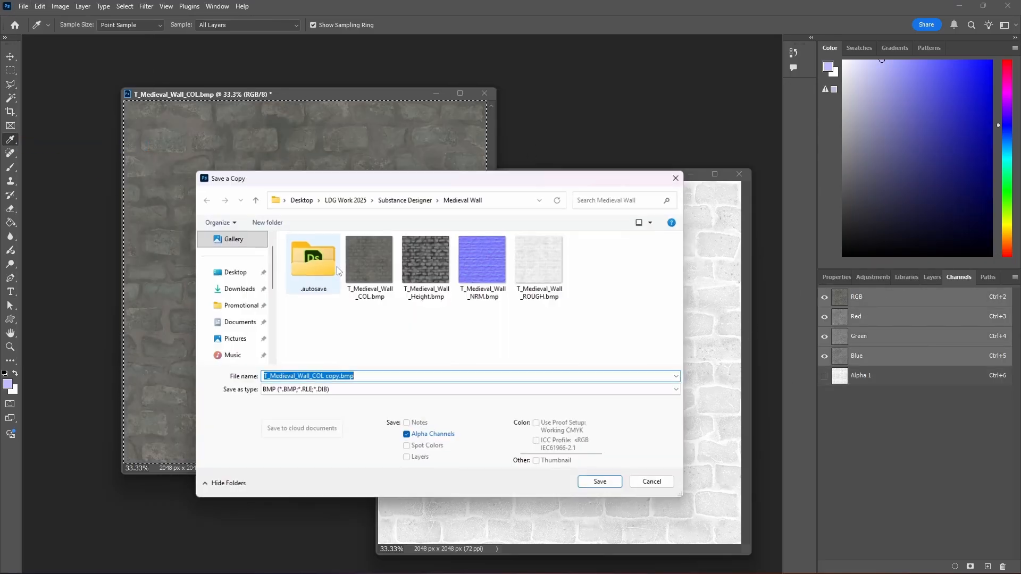
click(682, 394)
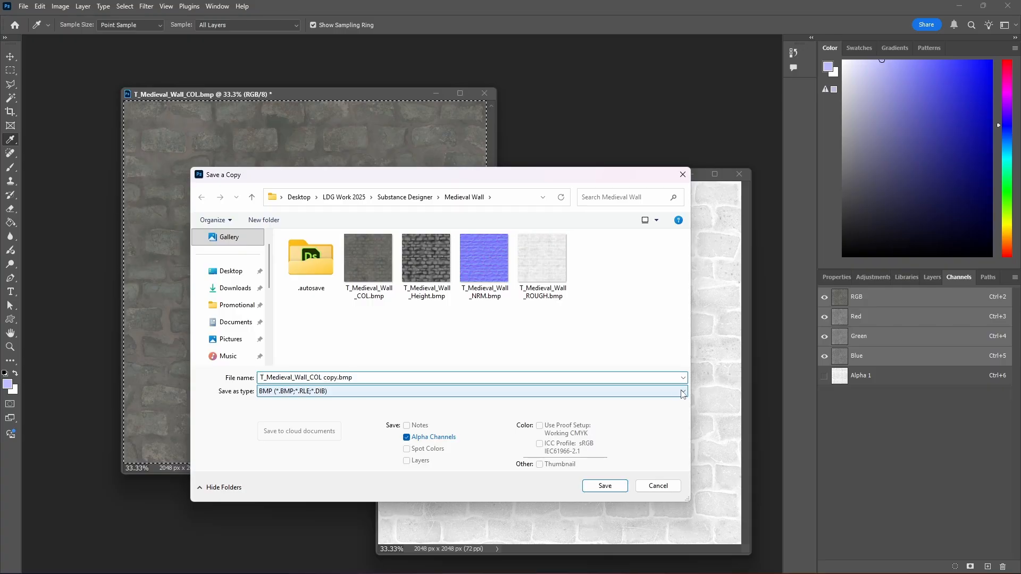
click(301, 365)
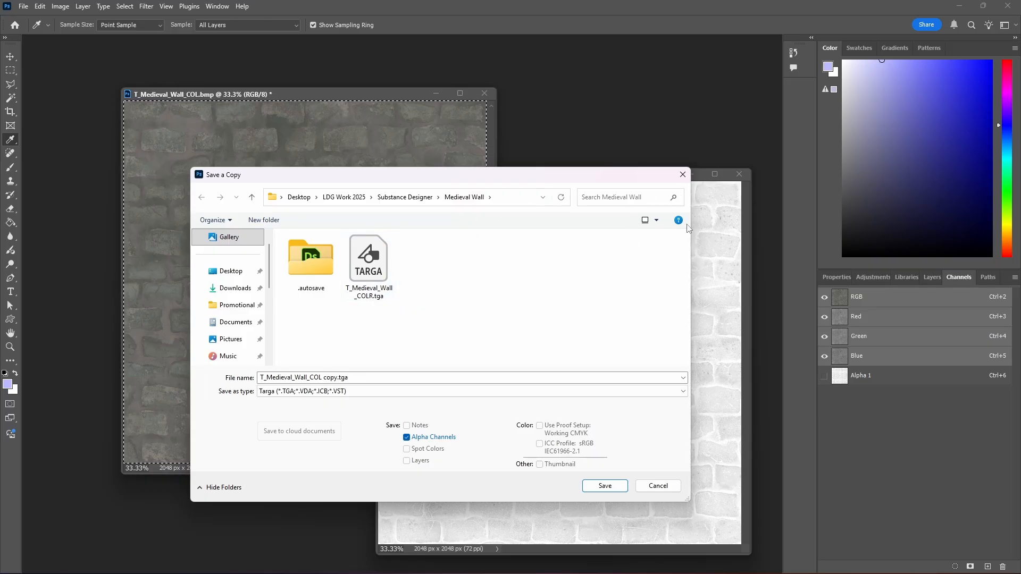
click(683, 176)
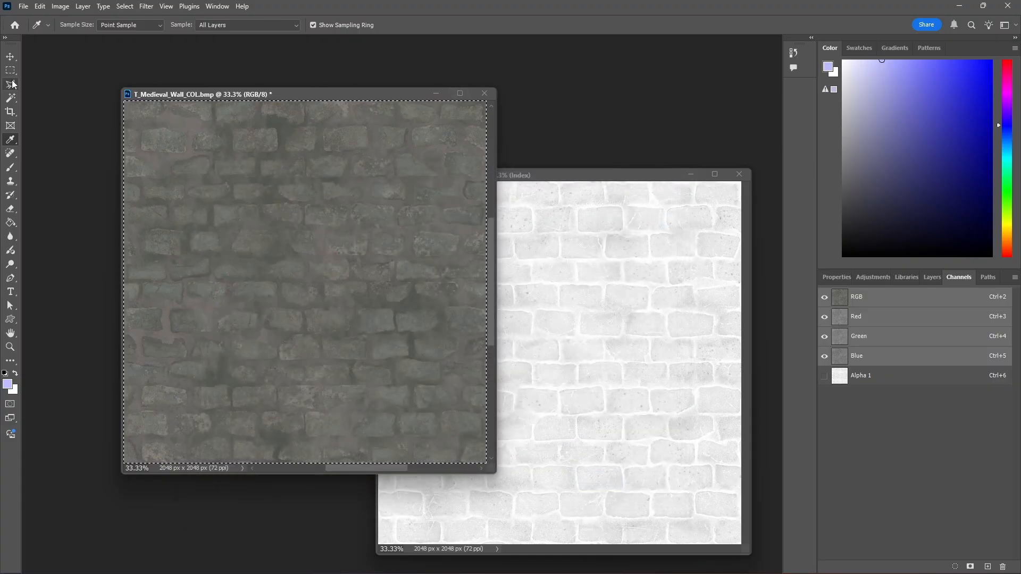
key(m)
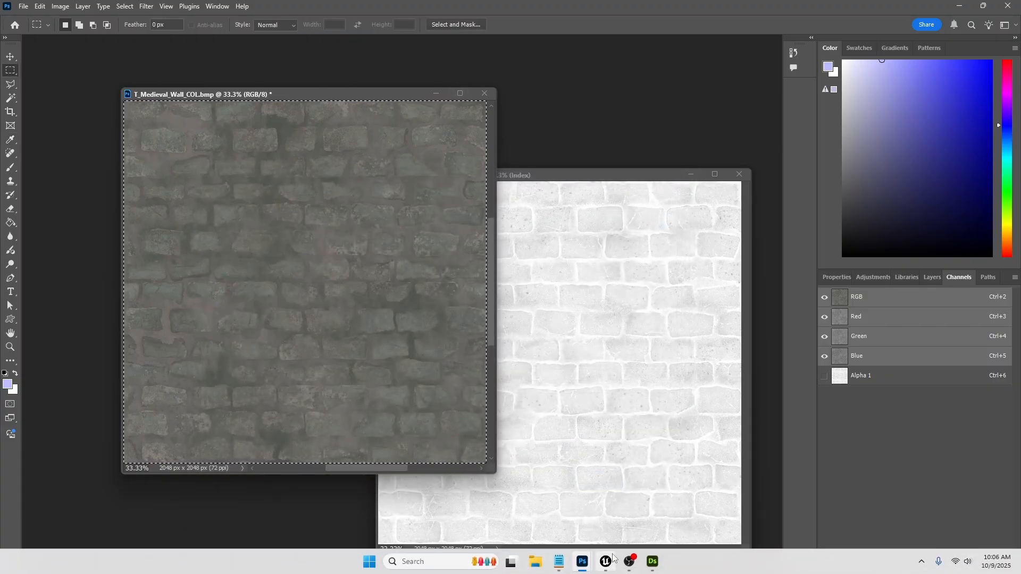
click(605, 563)
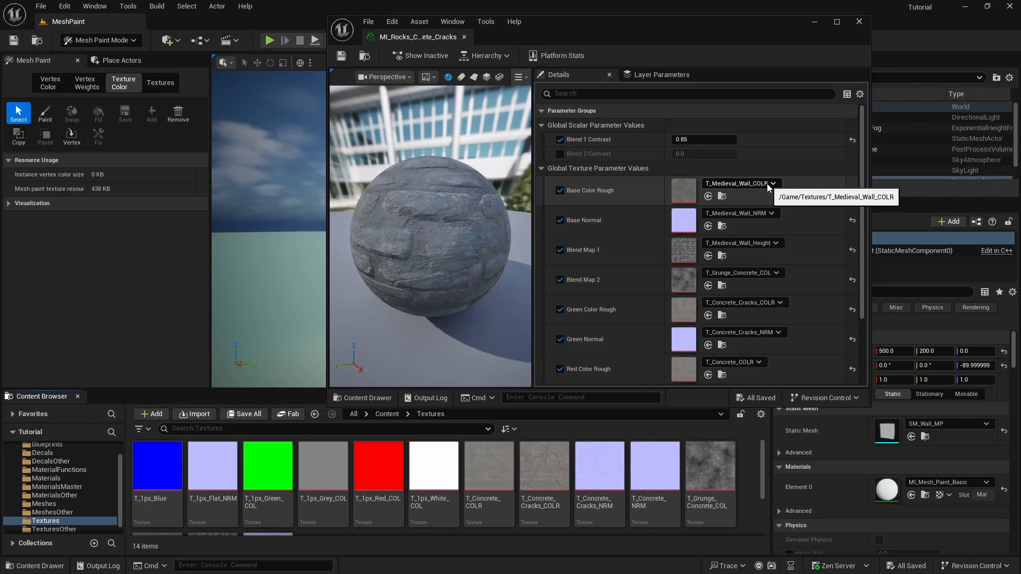
scroll(163, 500, down, 2)
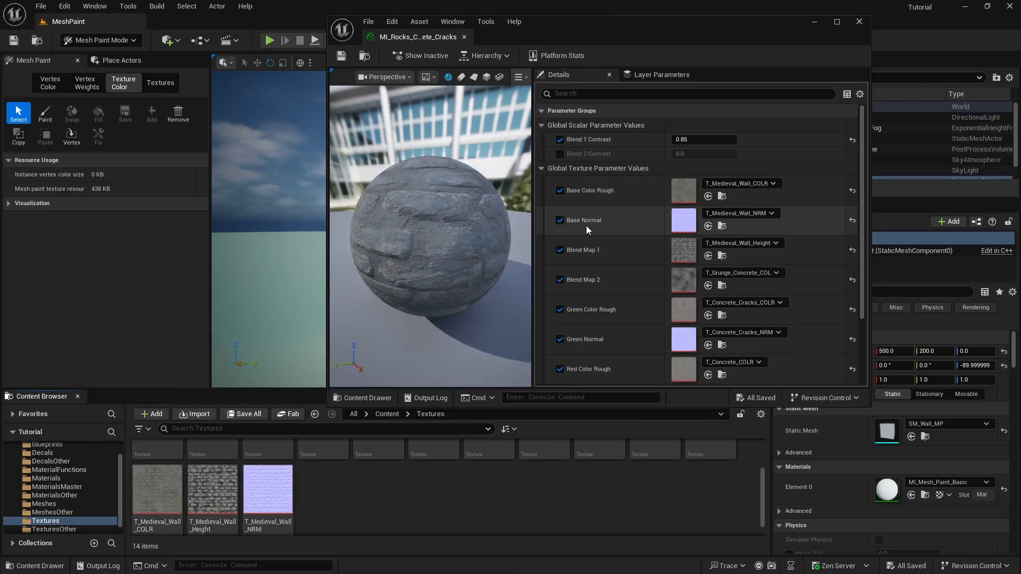
mouse_move(274, 496)
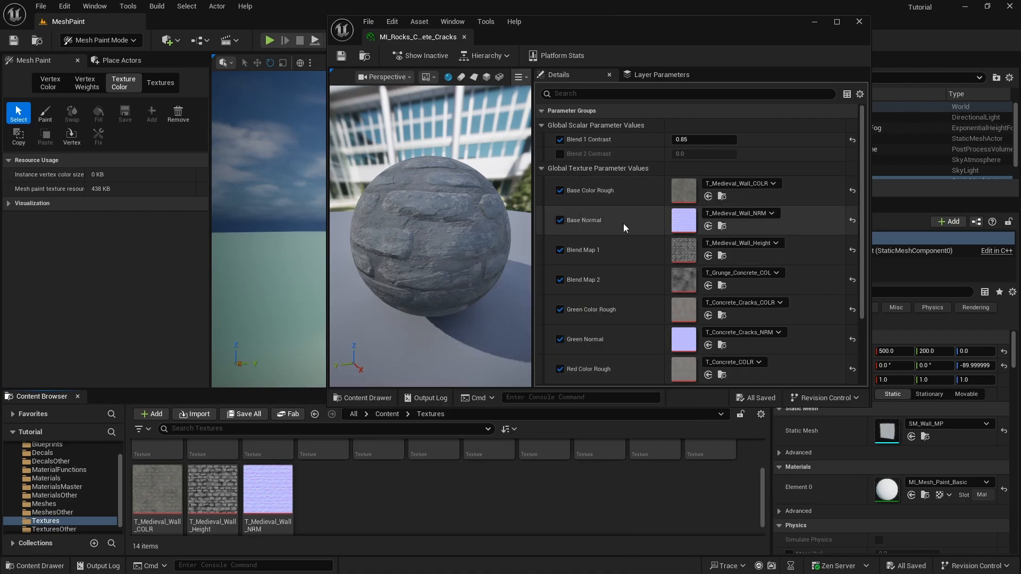
mouse_move(432, 224)
mouse_down()
mouse_move(462, 212)
mouse_move(431, 226)
mouse_move(437, 288)
mouse_move(452, 216)
mouse_move(428, 220)
mouse_move(431, 232)
mouse_up()
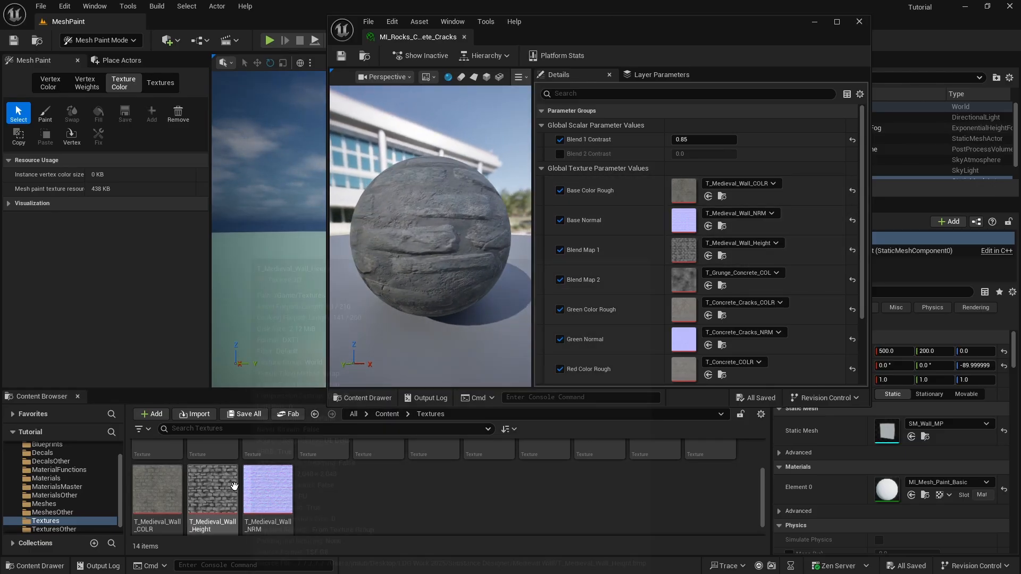
mouse_move(216, 491)
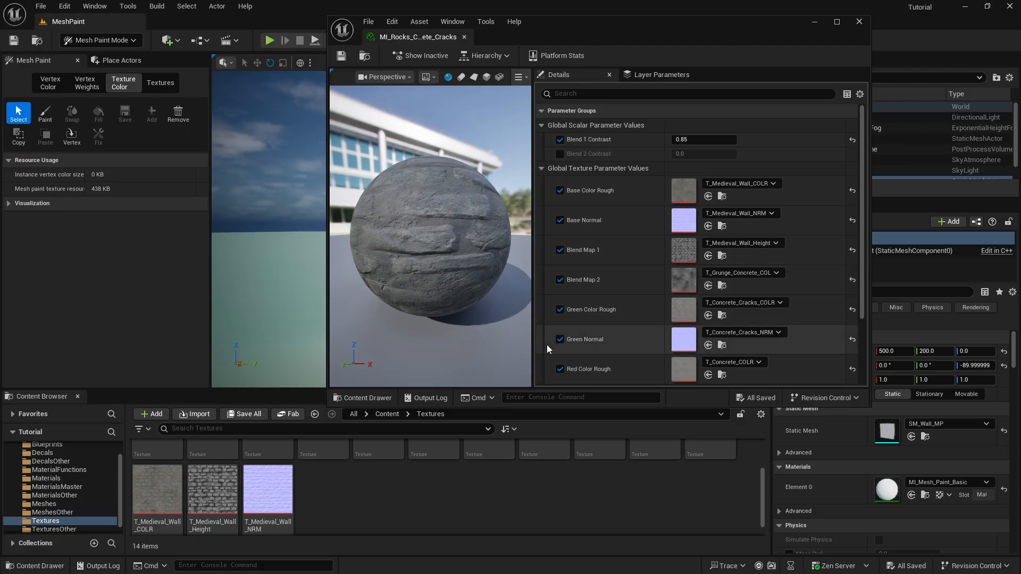
scroll(625, 483, up, 3)
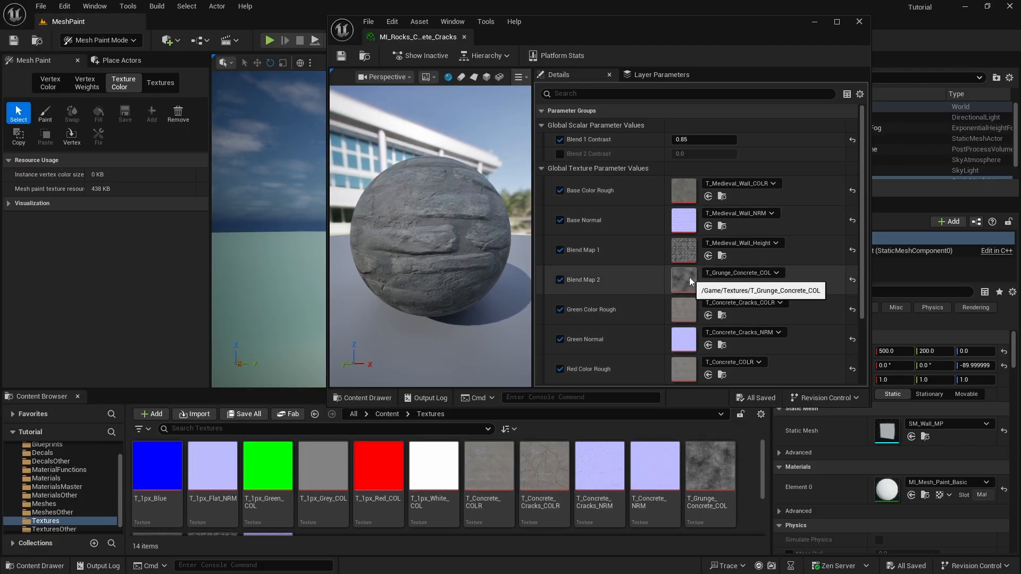
scroll(686, 301, down, 2)
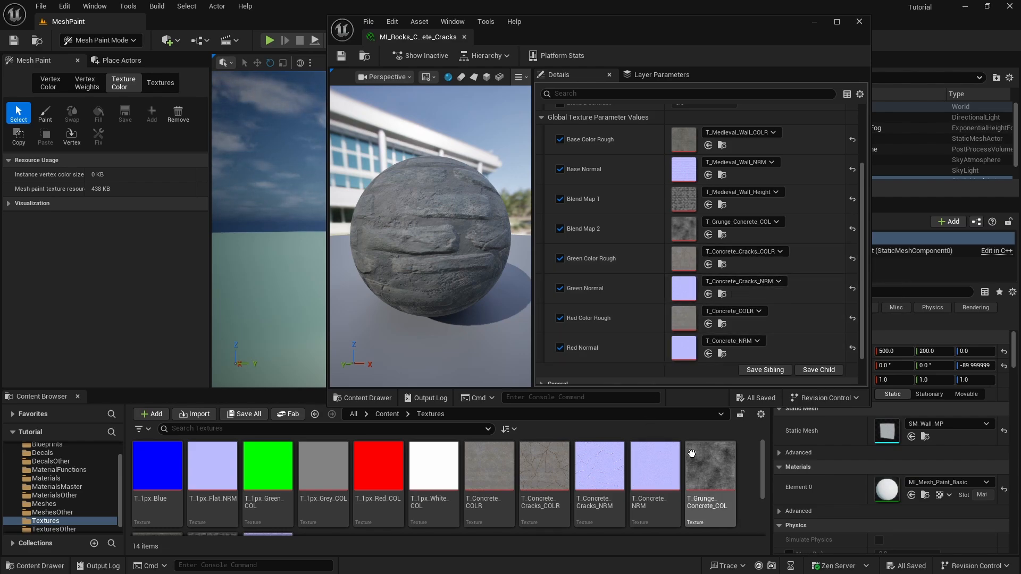
click(552, 471)
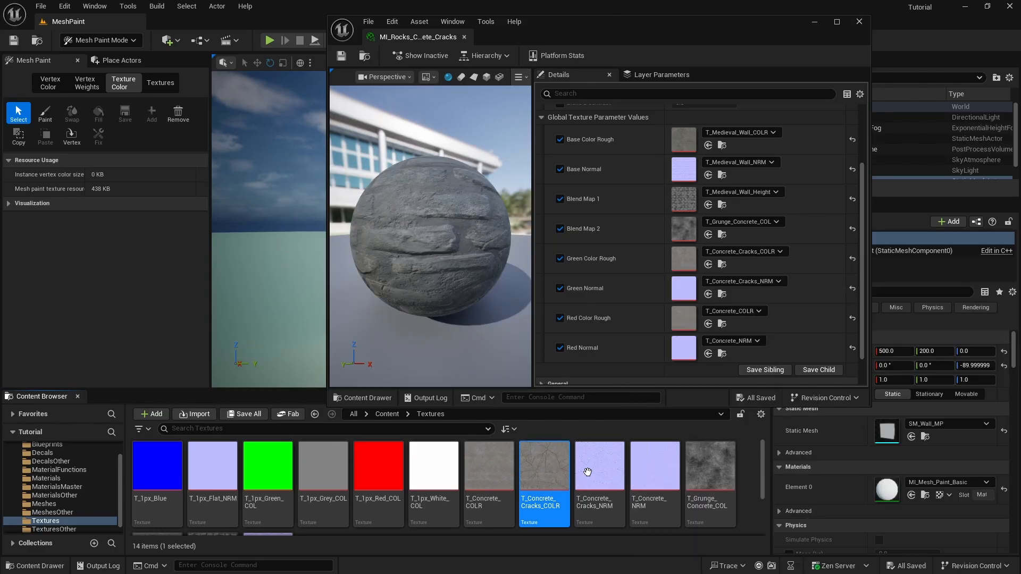
Inspect the T_Concrete_Cracks_NRM normal map, then close it and the MI_Rocks instance editor
double_click(605, 470)
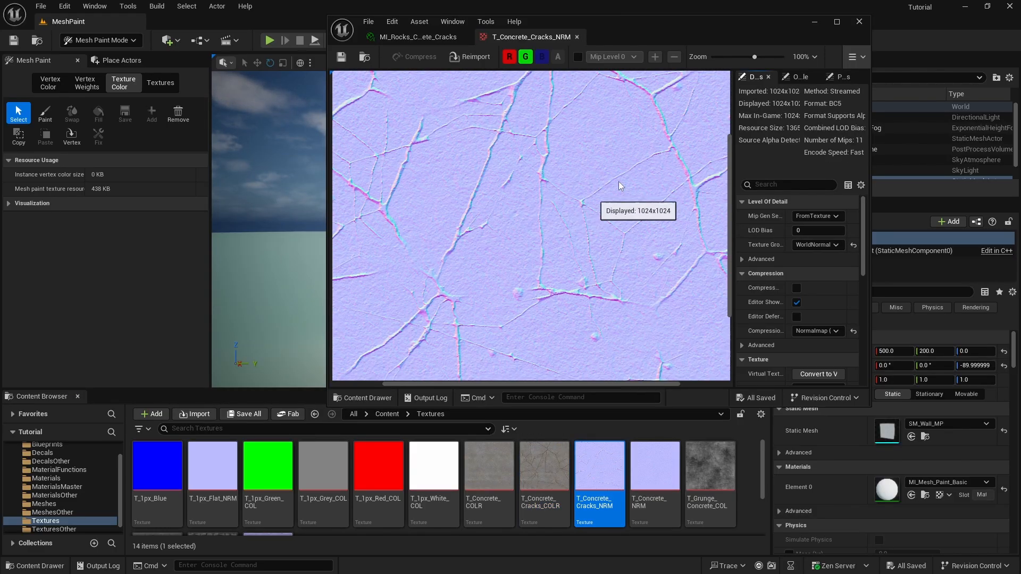
click(577, 37)
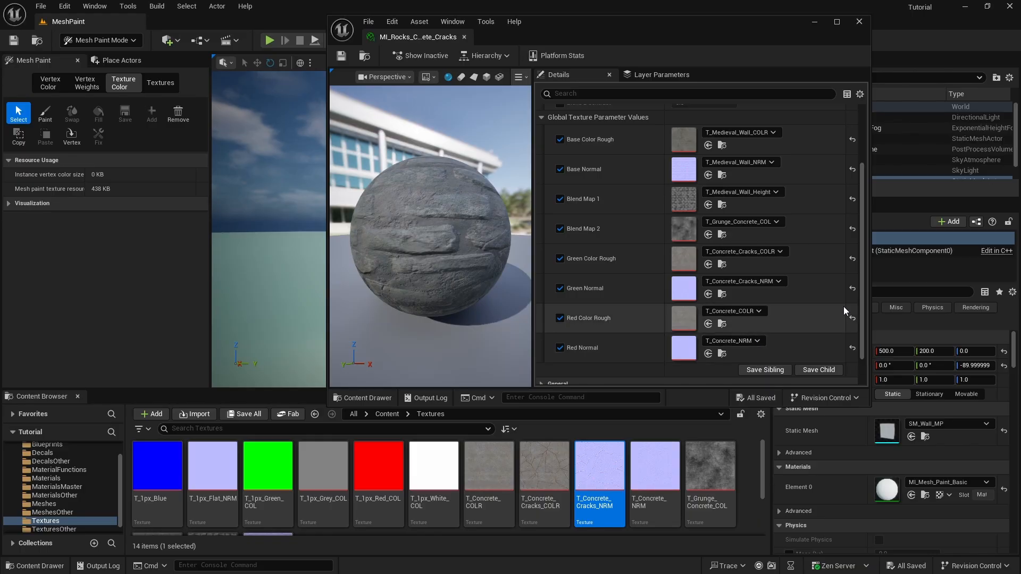
scroll(843, 306, down, 1)
scroll(810, 298, up, 3)
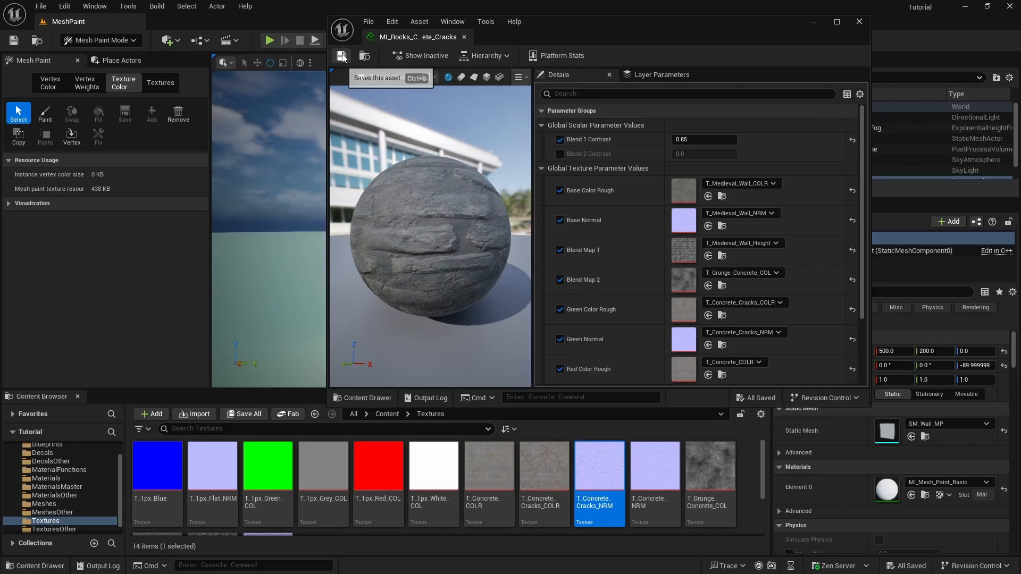
click(860, 22)
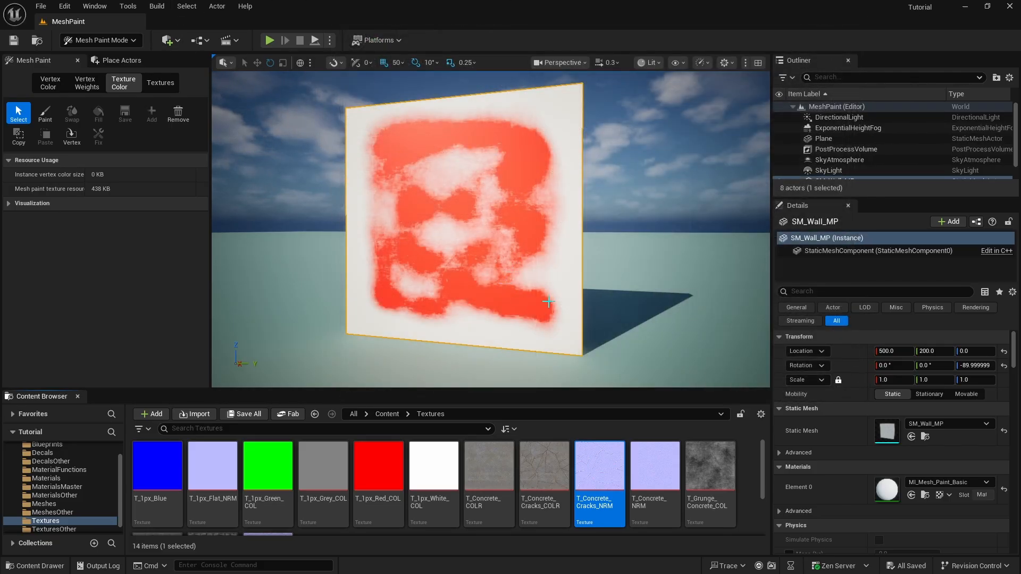
Drag MI_Rocks_Concrete_Cracks from the Materials folder onto the wall and switch Mesh Paint to texture painting
click(43, 479)
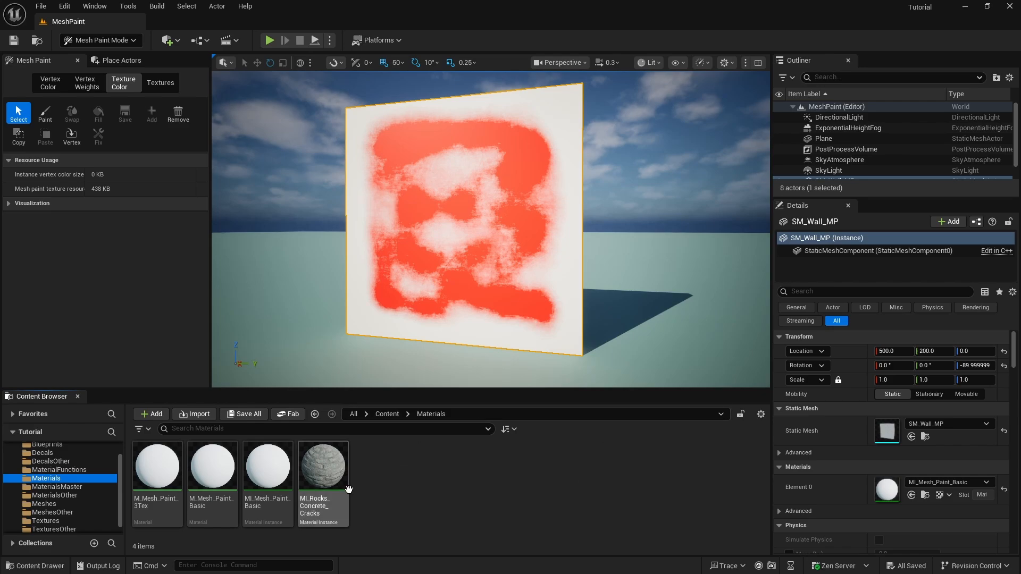
drag(324, 472, 468, 266)
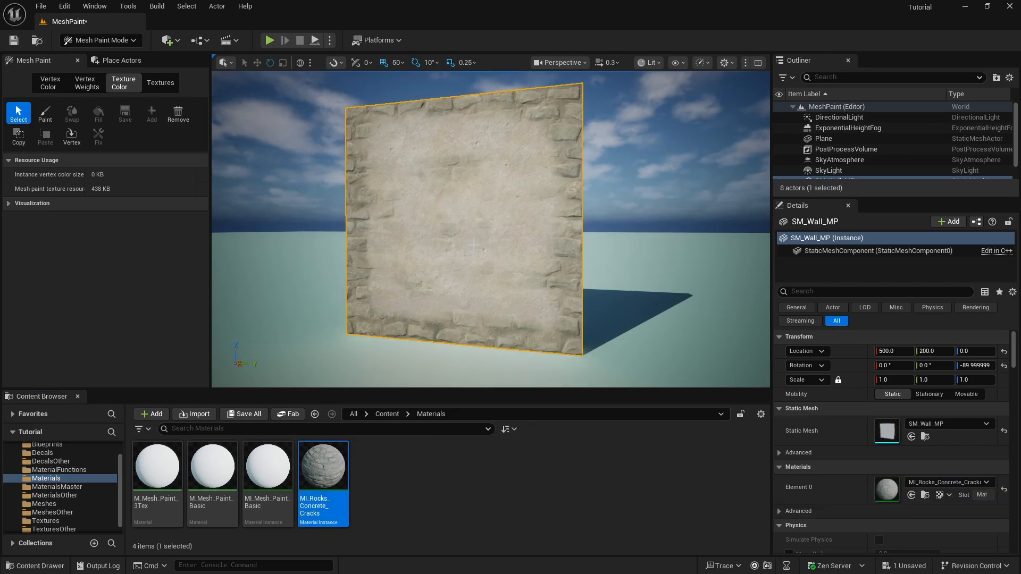
right_drag(543, 272, 539, 235)
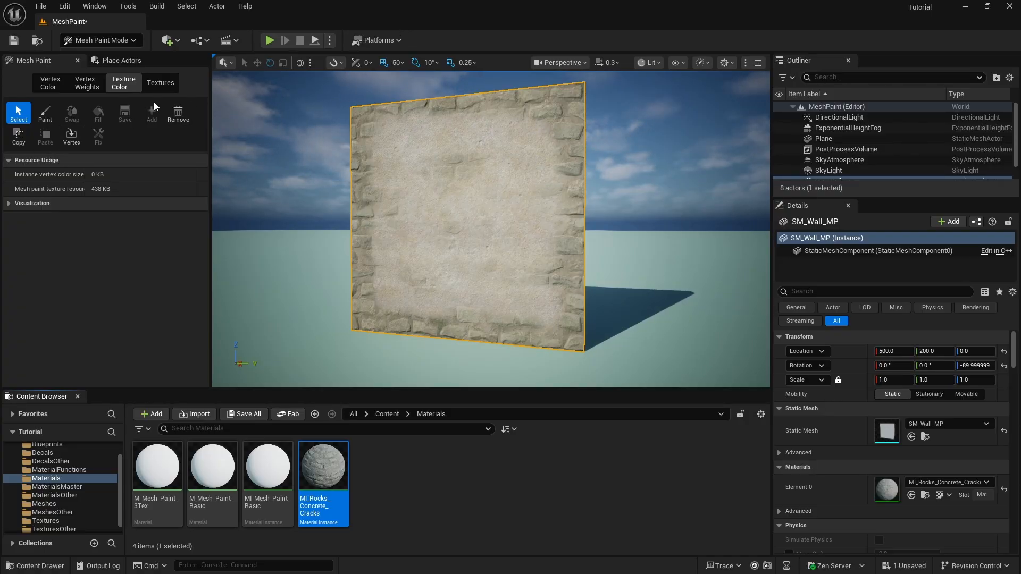
click(45, 113)
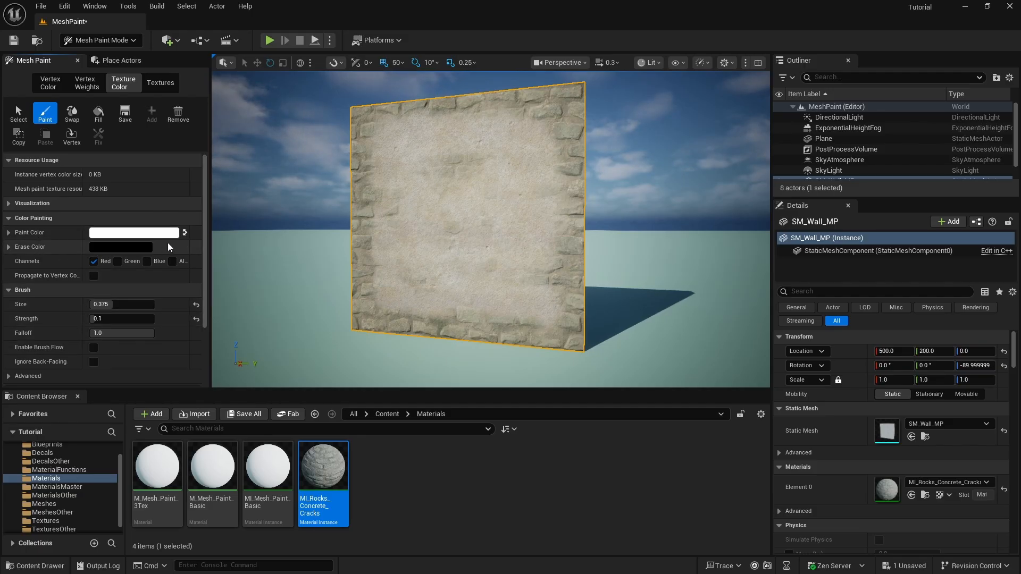
Swap to black paint and fill the whole wall with brick at strength 1
click(185, 233)
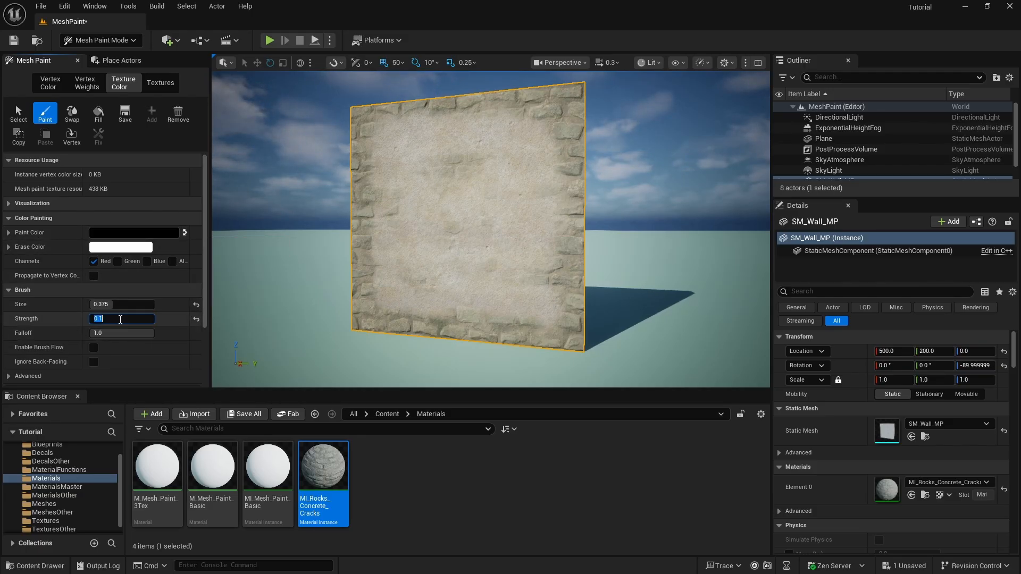
click(120, 317)
text(1)
key(Return)
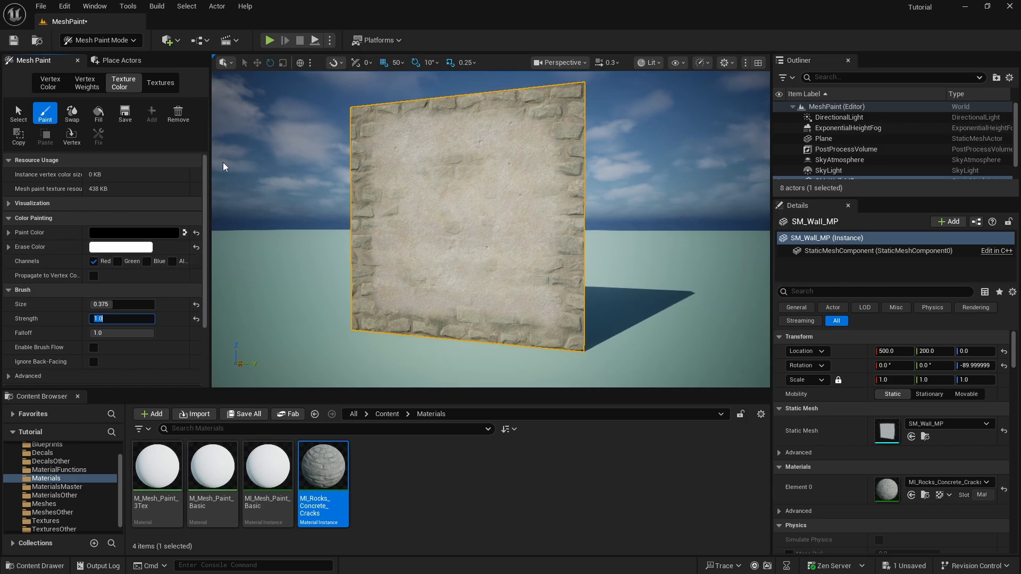
click(99, 114)
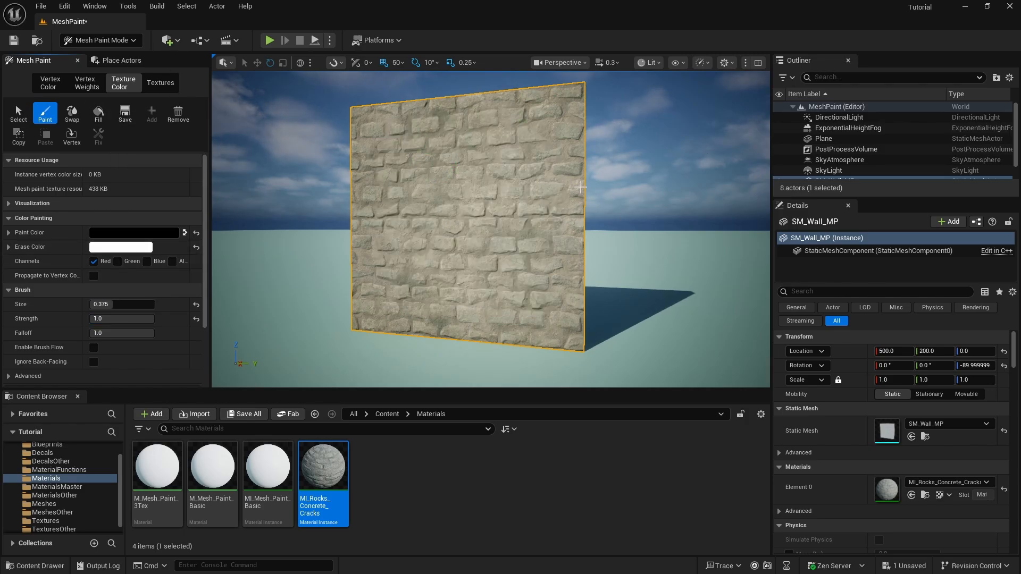
Fly around the brick-filled wall, then open the MI_Rocks_Concrete_Cracks material instance
right_drag(620, 205, 640, 238)
key(w)
key(s)
key(w)
key(s)
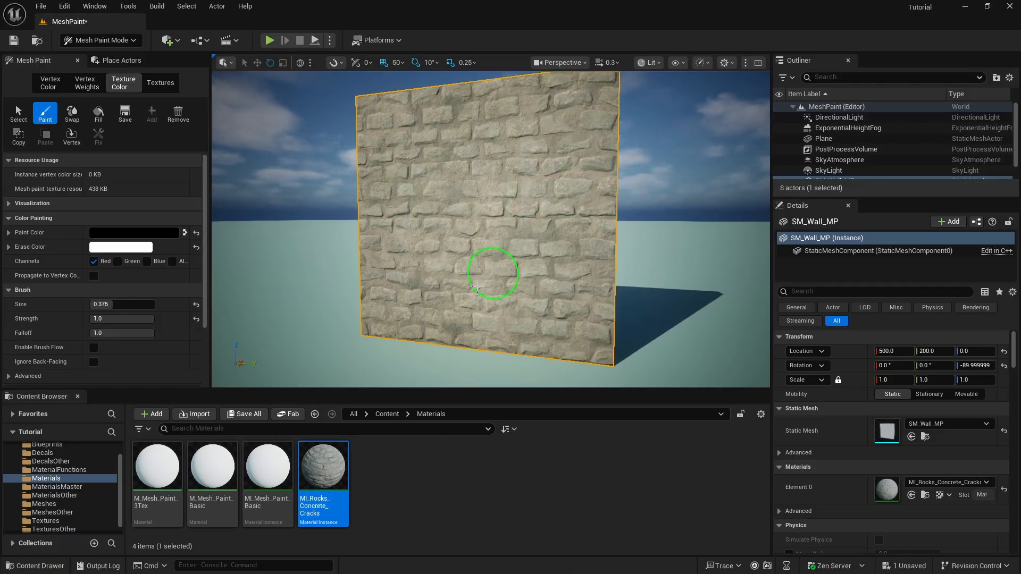
double_click(333, 469)
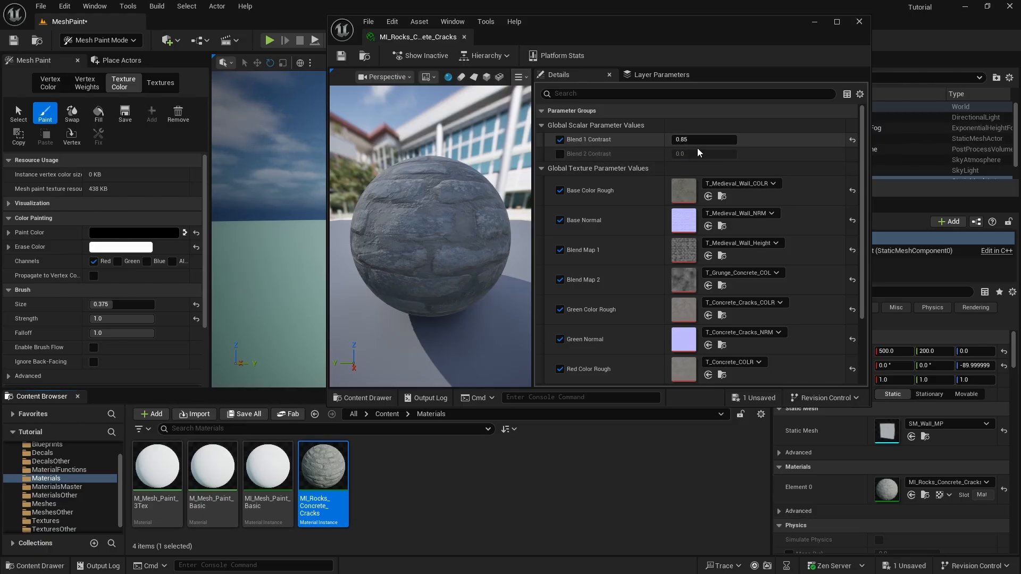
Close the instance editor and refill the wall at 0.45 strength to fade the bricks
click(859, 21)
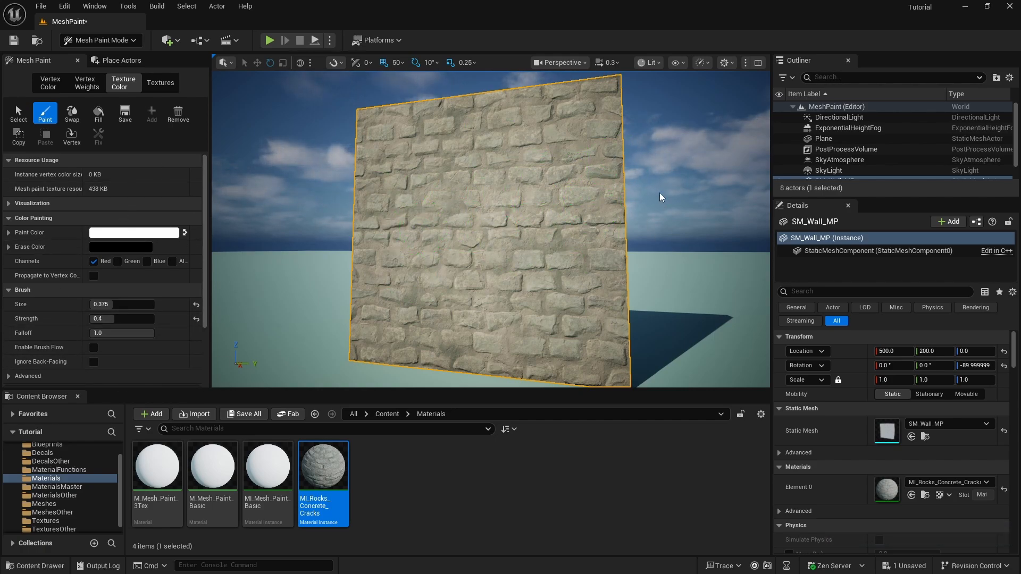
click(122, 318)
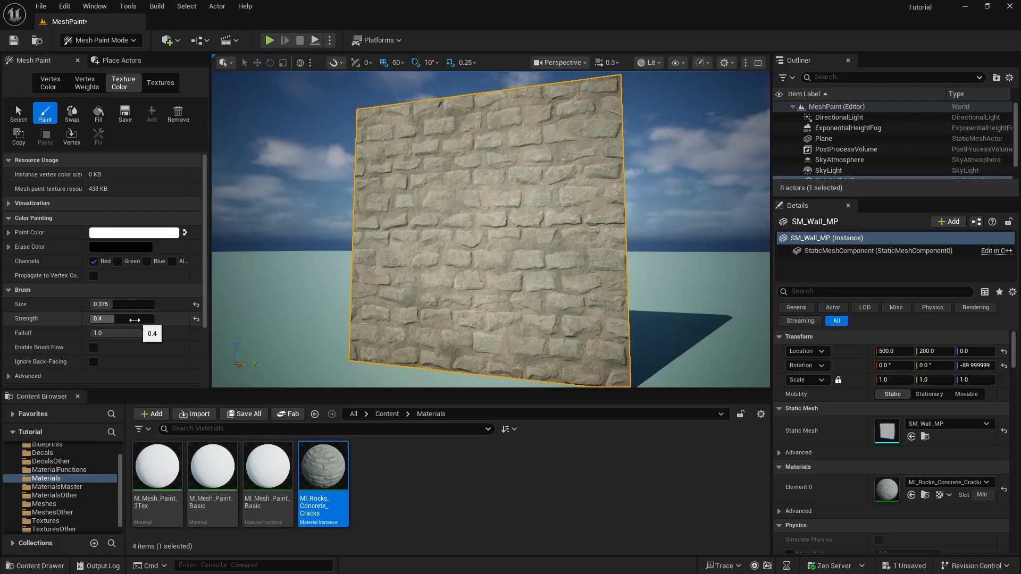
text(0.45)
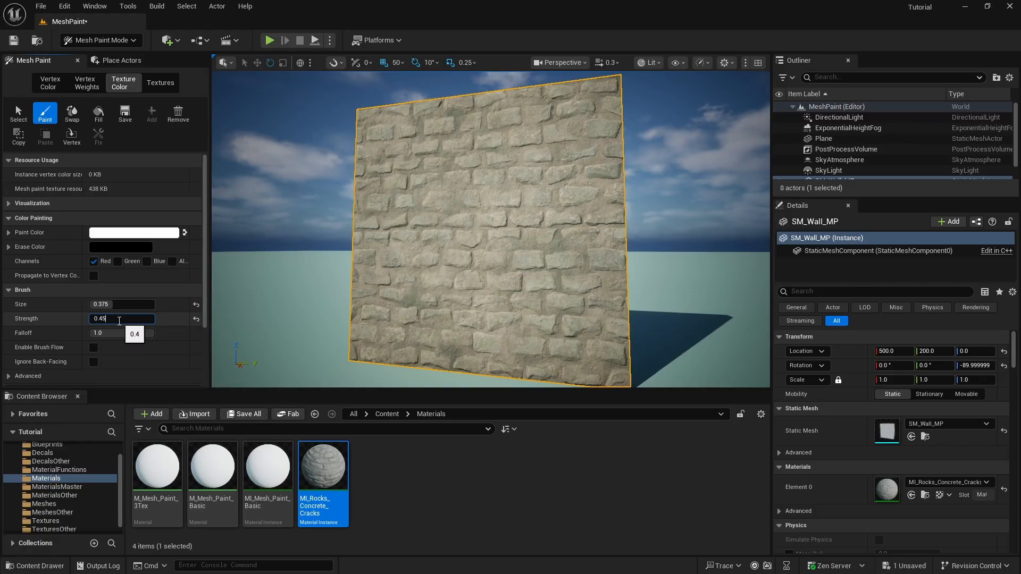
key(Return)
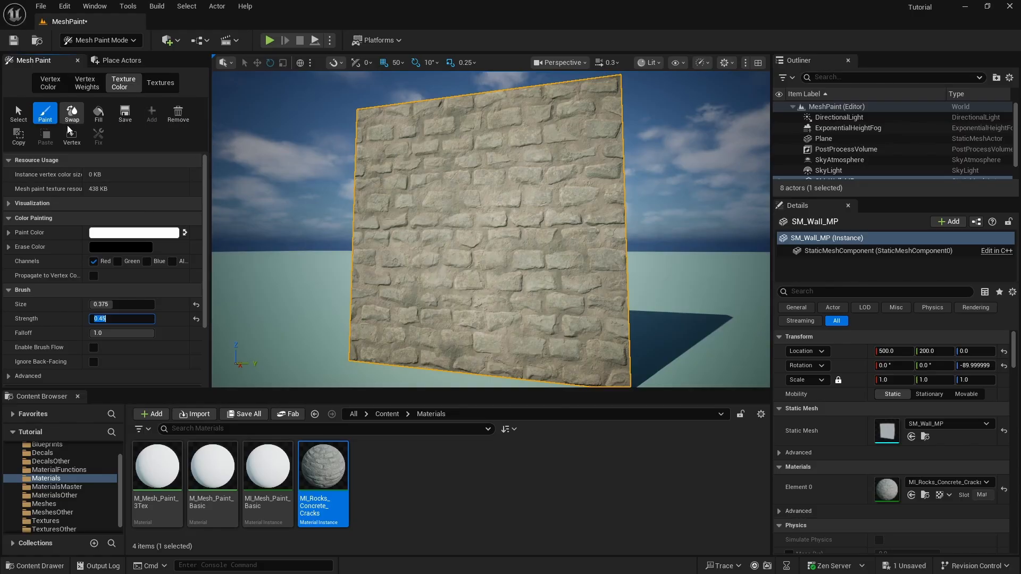
key(w)
mouse_move(458, 177)
right_down()
mouse_move(523, 149)
mouse_move(450, 184)
mouse_move(472, 180)
right_up()
key(d)
key(s)
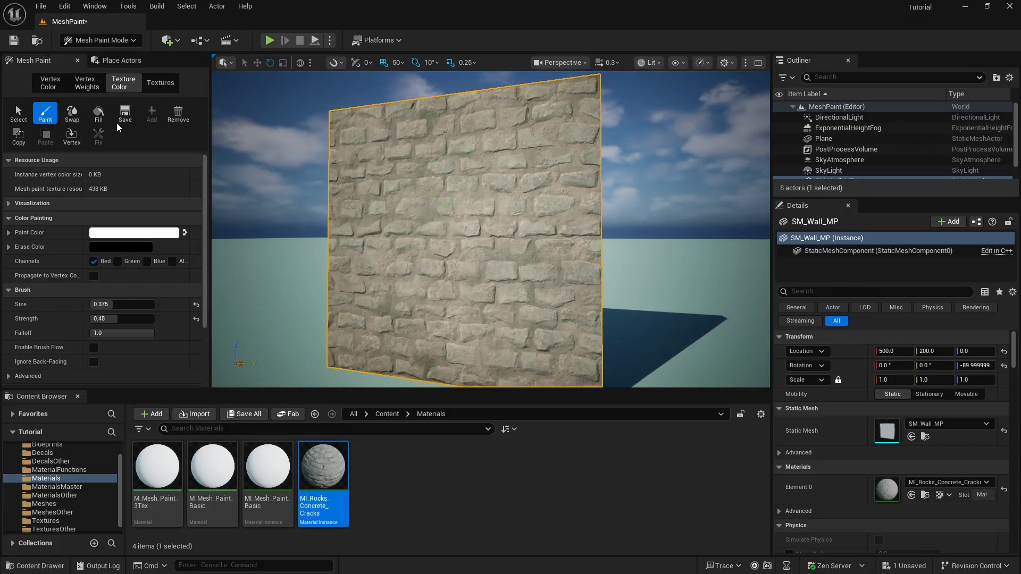
click(99, 113)
Fly around the wall from both sides to inspect the concrete covering the bricks
mouse_move(329, 182)
right_down()
mouse_move(300, 197)
mouse_move(382, 186)
mouse_move(352, 162)
mouse_move(355, 175)
mouse_move(349, 164)
mouse_move(330, 194)
right_up()
key(w)
key(a)
key(s)
key(d)
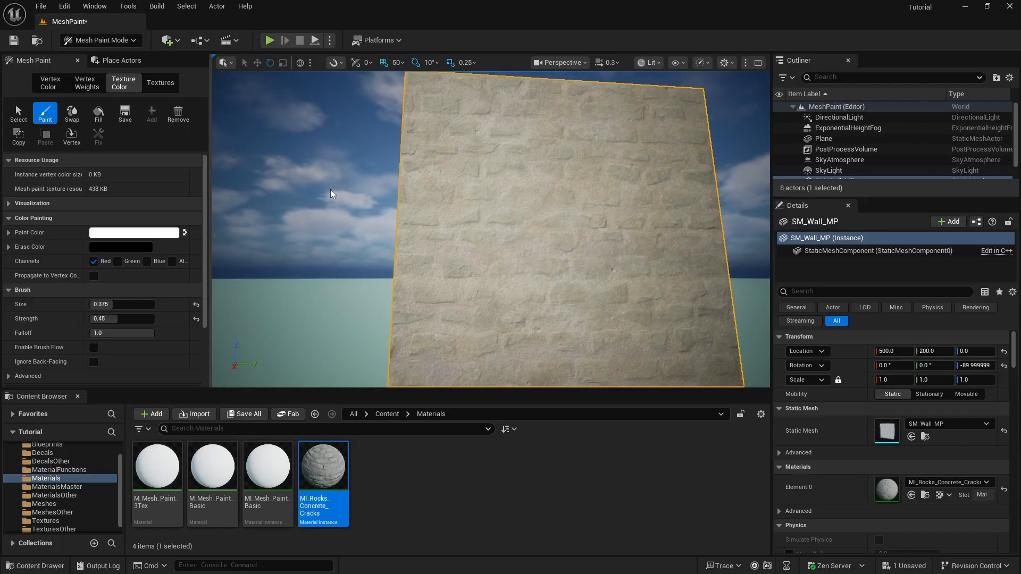
right_drag(628, 258, 673, 247)
key(w)
key(d)
right_drag(535, 288, 502, 292)
mouse_move(527, 252)
right_down()
mouse_move(509, 246)
mouse_move(654, 258)
right_up()
key(s)
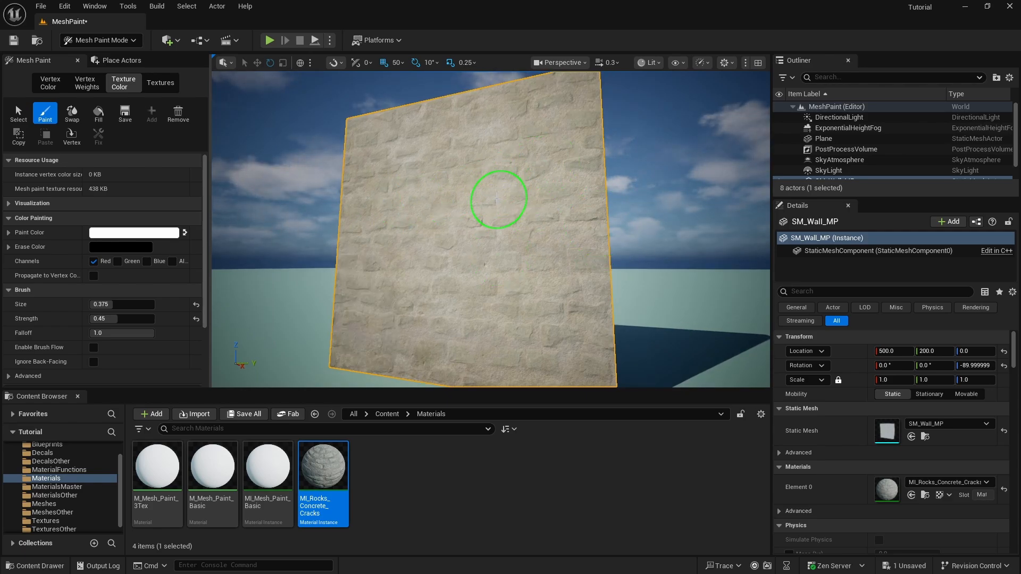
key(a)
right_drag(498, 199, 528, 199)
key(s)
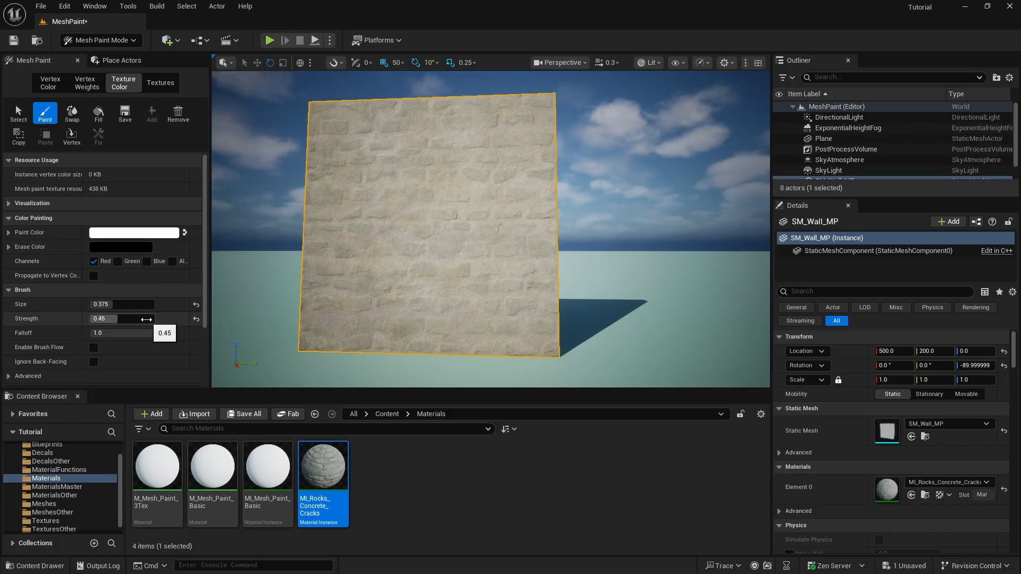
Set brush strength to 0.1 and paint a light stroke across the wall
click(143, 318)
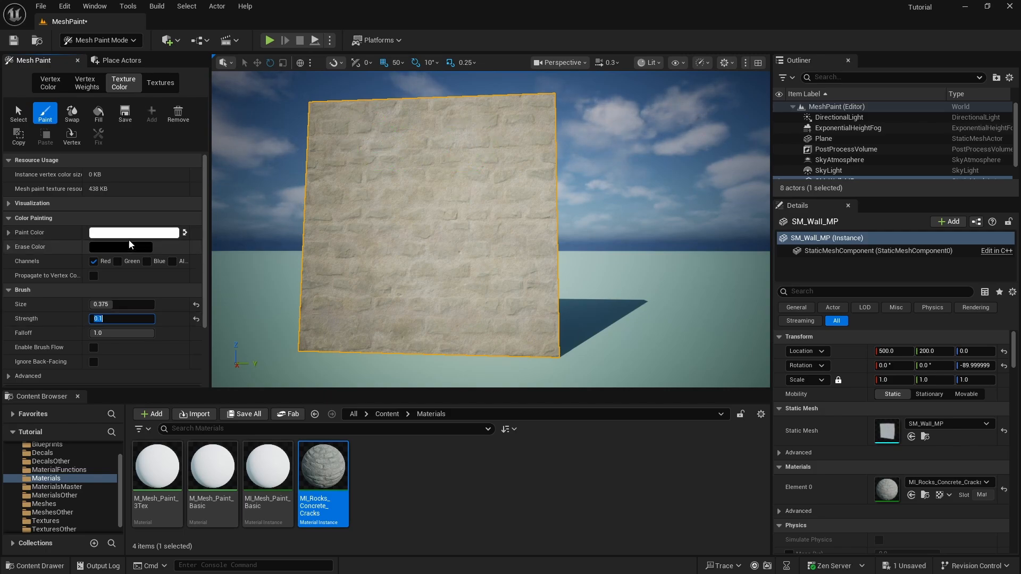
drag(487, 168, 519, 164)
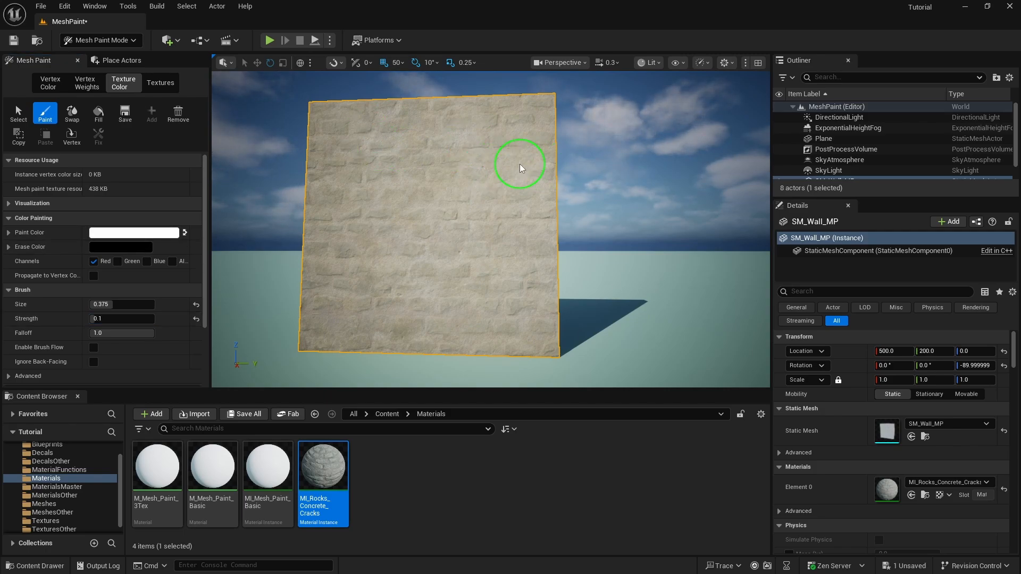
right_drag(377, 231, 354, 242)
key(w)
key(s)
right_drag(490, 239, 504, 159)
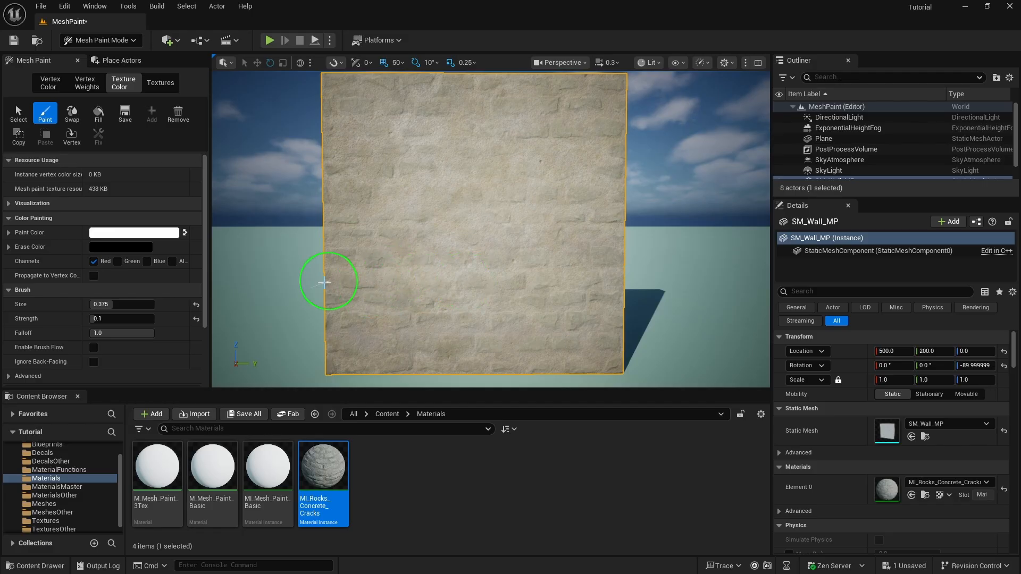
View the wall from several angles, then swap to black paint with white erase
key(d)
right_drag(660, 259, 609, 246)
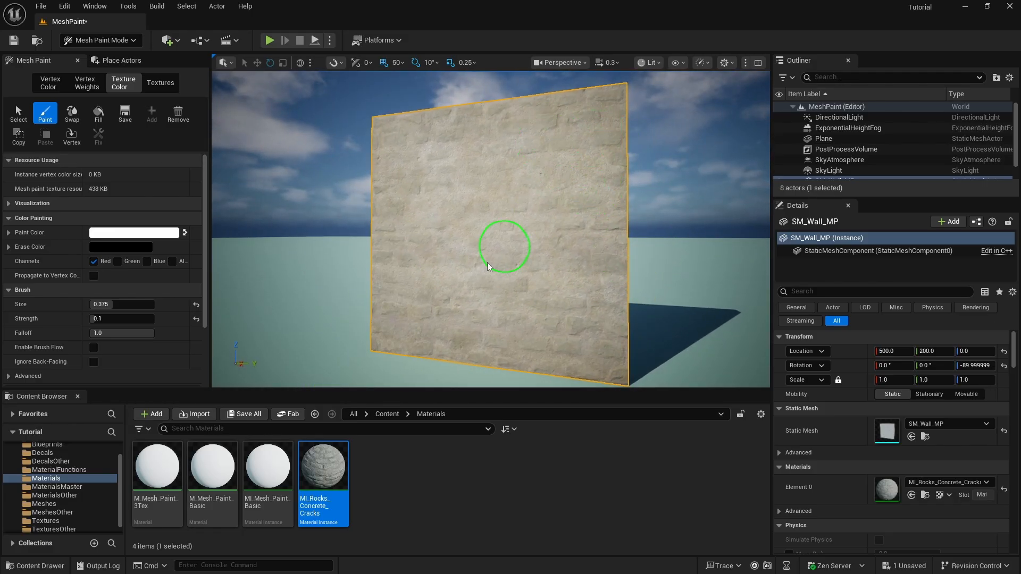
key(s)
right_drag(572, 194, 579, 197)
right_drag(593, 272, 621, 310)
key(w)
mouse_move(578, 150)
right_down()
mouse_move(627, 308)
mouse_move(589, 255)
mouse_move(634, 358)
mouse_move(600, 275)
mouse_move(547, 281)
mouse_move(541, 255)
right_up()
key(s)
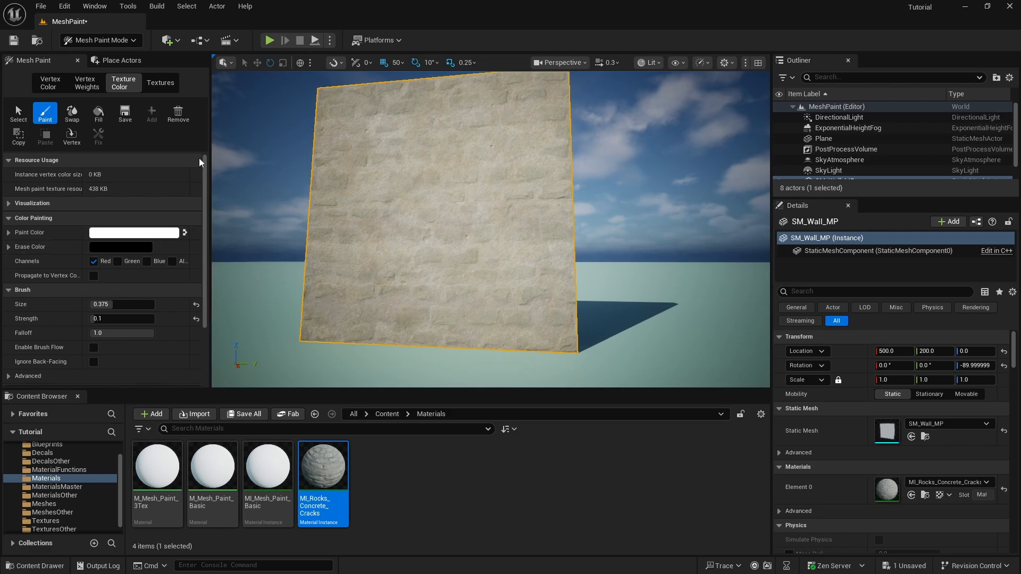
click(185, 232)
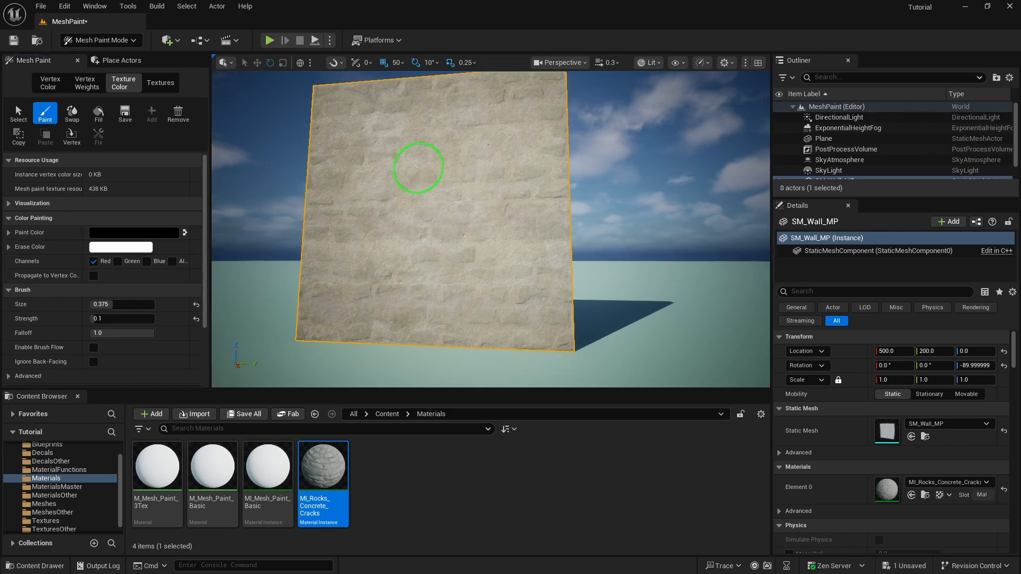
Shrink the brush and paint brick detail near the wall's top edge
mouse_move(410, 164)
right_down()
mouse_move(433, 303)
mouse_move(394, 357)
mouse_move(391, 314)
mouse_move(417, 383)
right_up()
key(bracketleft)
key(bracketleft)
key(bracketleft)
key(bracketleft)
key(bracketleft)
key(bracketleft)
key(bracketleft)
key(bracketleft)
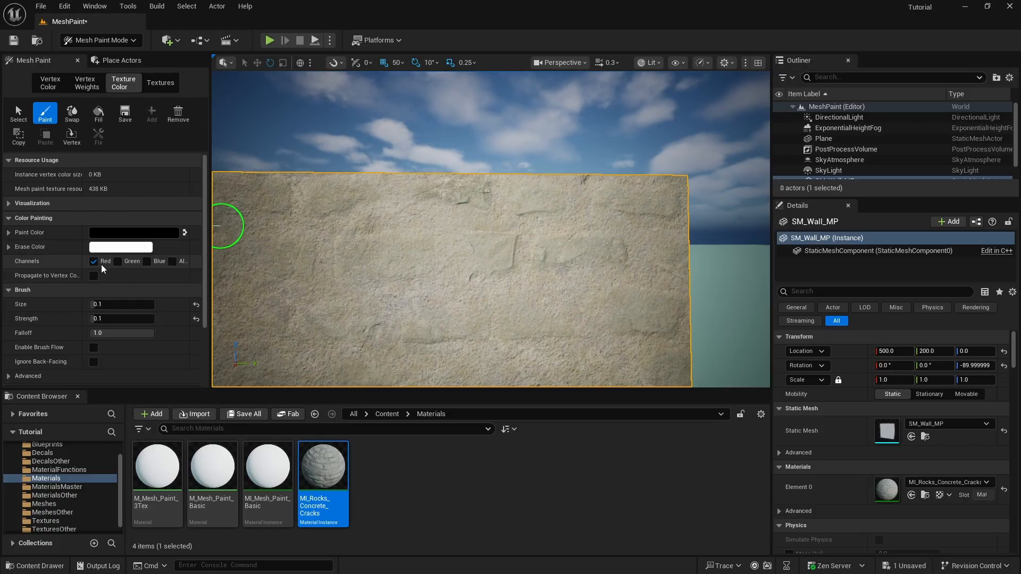
right_drag(630, 214, 665, 244)
key(w)
key(d)
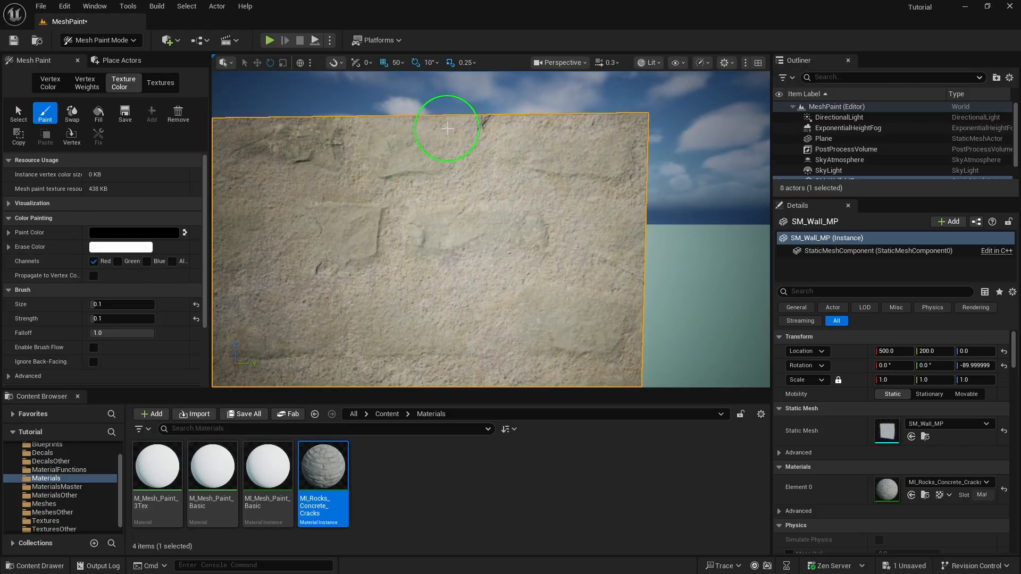
drag(434, 123, 432, 146)
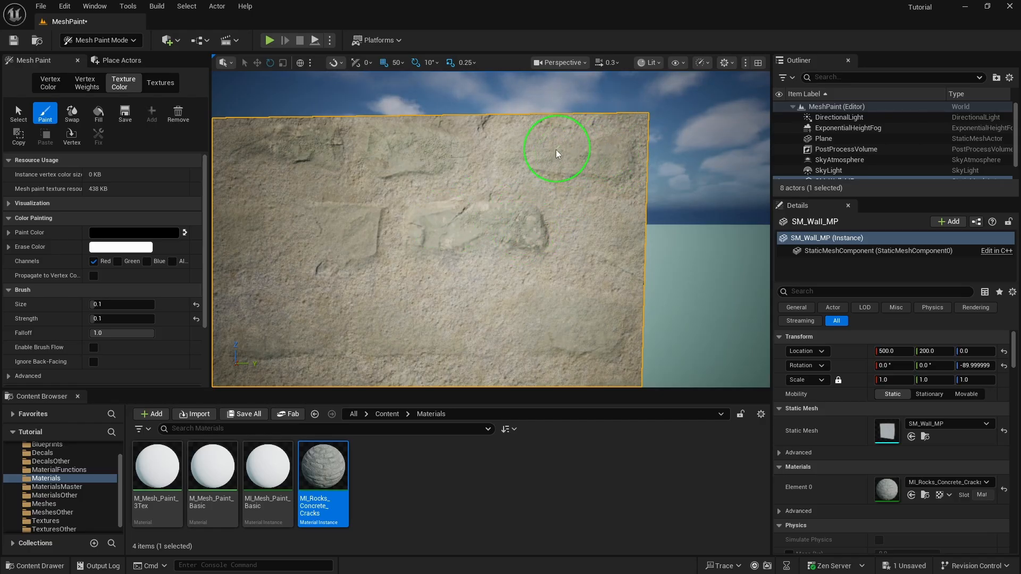
key(a)
right_drag(485, 204, 516, 214)
key(s)
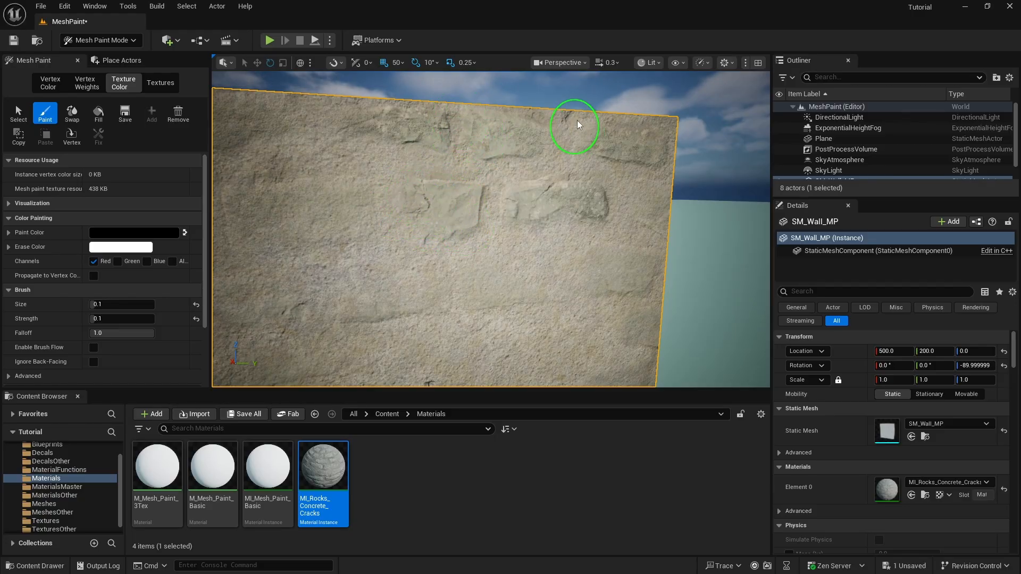
Fly in toward the wall's top edge and paint brick strokes across the upper blocks
key(a)
mouse_move(505, 176)
right_down()
mouse_move(468, 177)
mouse_move(502, 178)
right_up()
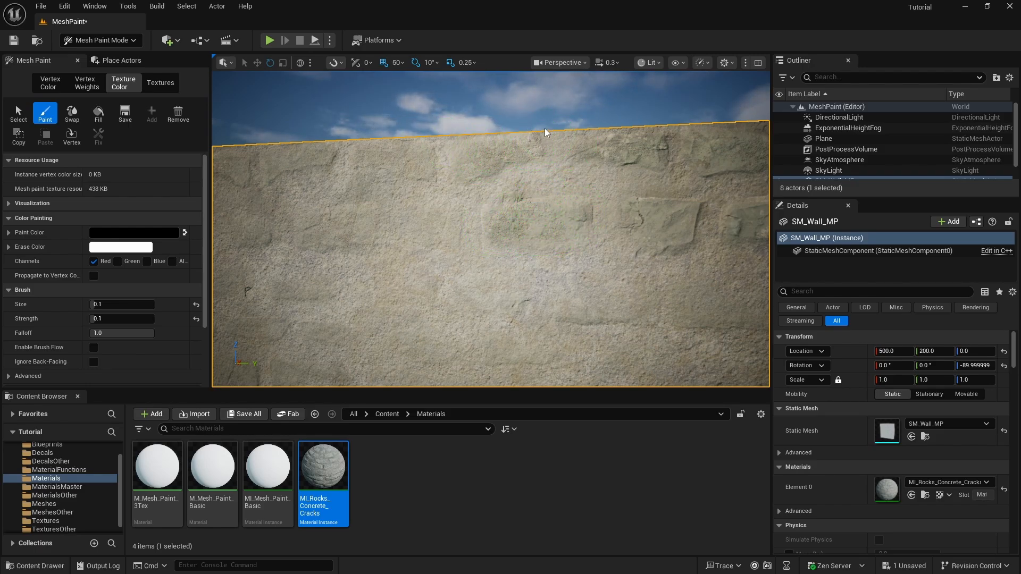
key(s)
mouse_move(540, 195)
right_down()
mouse_move(541, 154)
mouse_move(527, 194)
mouse_move(548, 198)
right_up()
scroll(510, 164, down, 3)
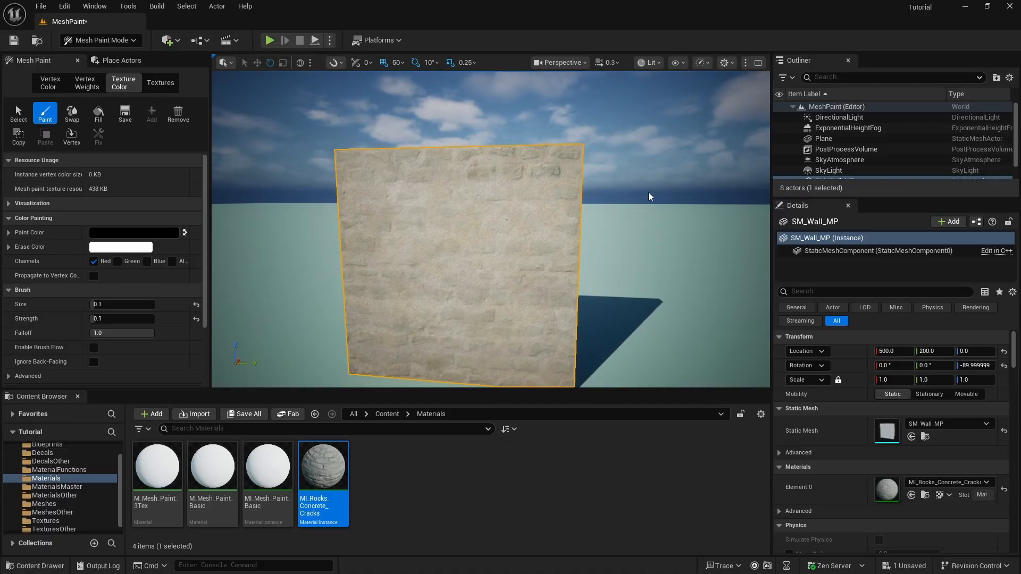
right_drag(649, 192, 639, 120)
key(w)
key(s)
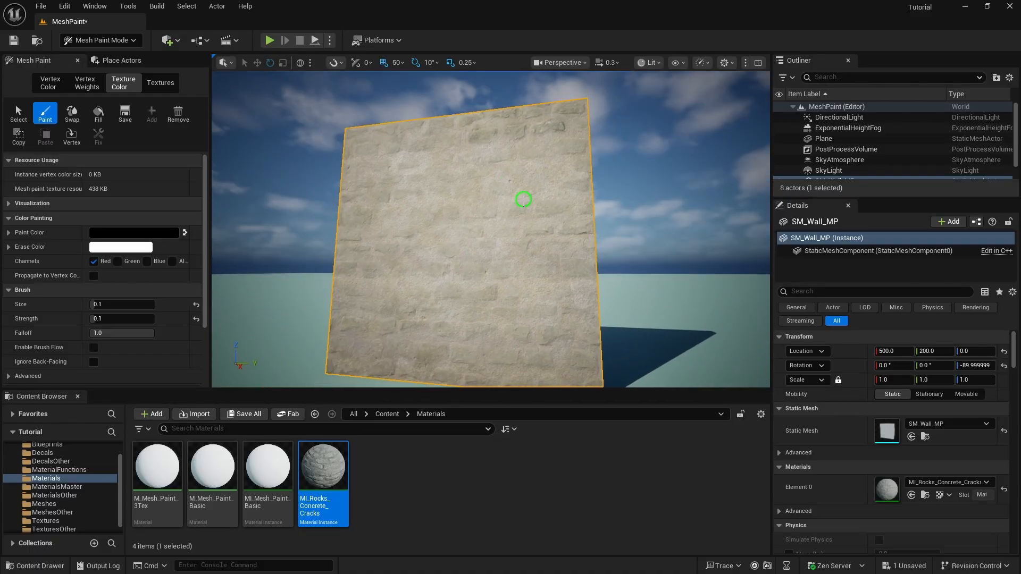
mouse_move(523, 199)
right_down()
mouse_move(506, 120)
mouse_move(483, 236)
right_up()
key(w)
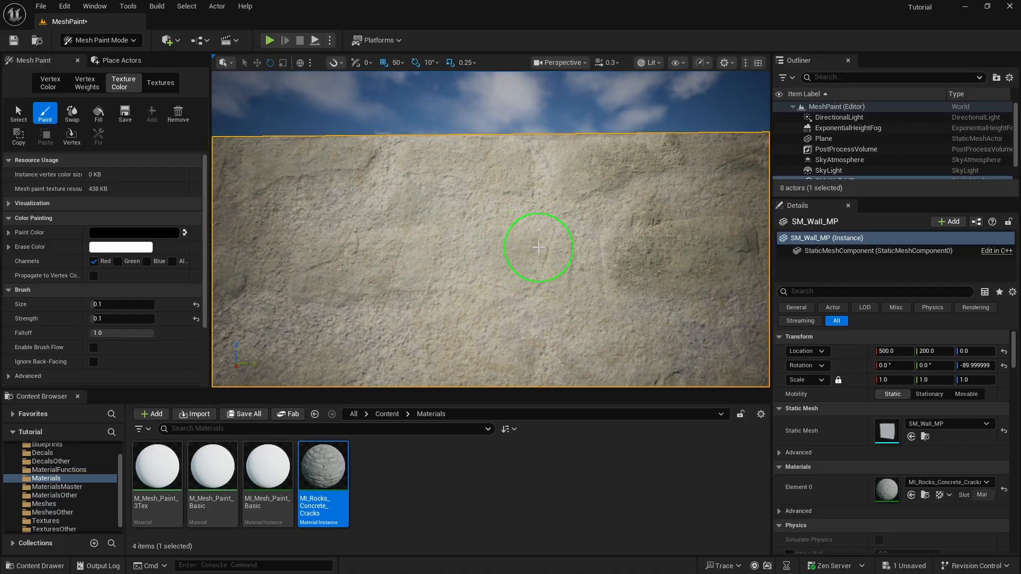
mouse_move(538, 247)
mouse_down()
mouse_move(532, 269)
mouse_move(506, 239)
mouse_move(481, 270)
mouse_move(492, 292)
mouse_move(472, 246)
mouse_up()
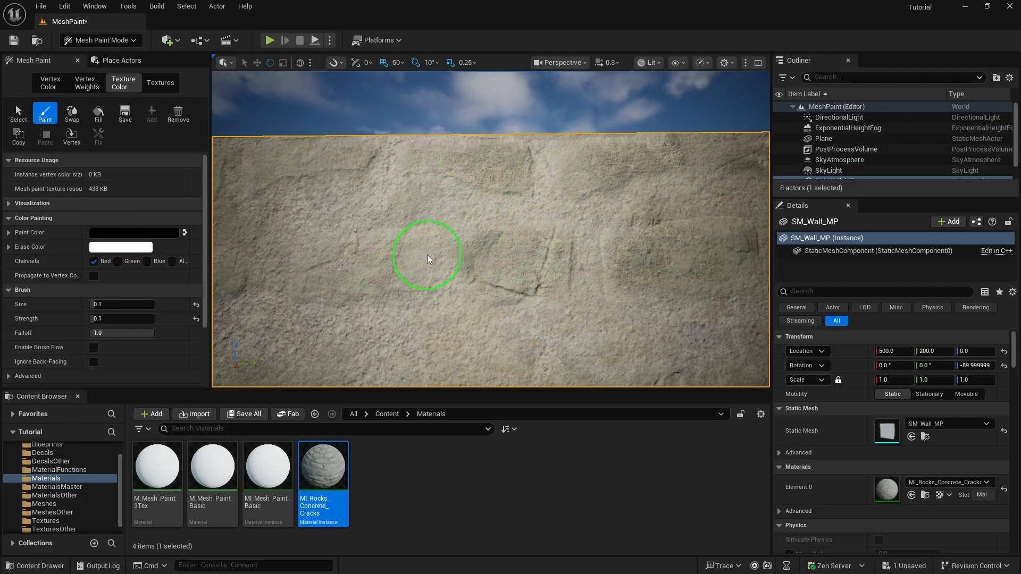
mouse_move(365, 253)
mouse_down()
mouse_move(325, 263)
mouse_move(330, 247)
mouse_up()
Paint along the top of the wall and darken the upper-left stone block
mouse_move(432, 249)
right_down()
mouse_move(412, 240)
mouse_move(432, 249)
right_up()
mouse_move(444, 162)
mouse_down()
mouse_move(500, 178)
mouse_move(470, 175)
mouse_move(488, 169)
mouse_move(380, 187)
mouse_move(393, 176)
mouse_move(470, 173)
mouse_up()
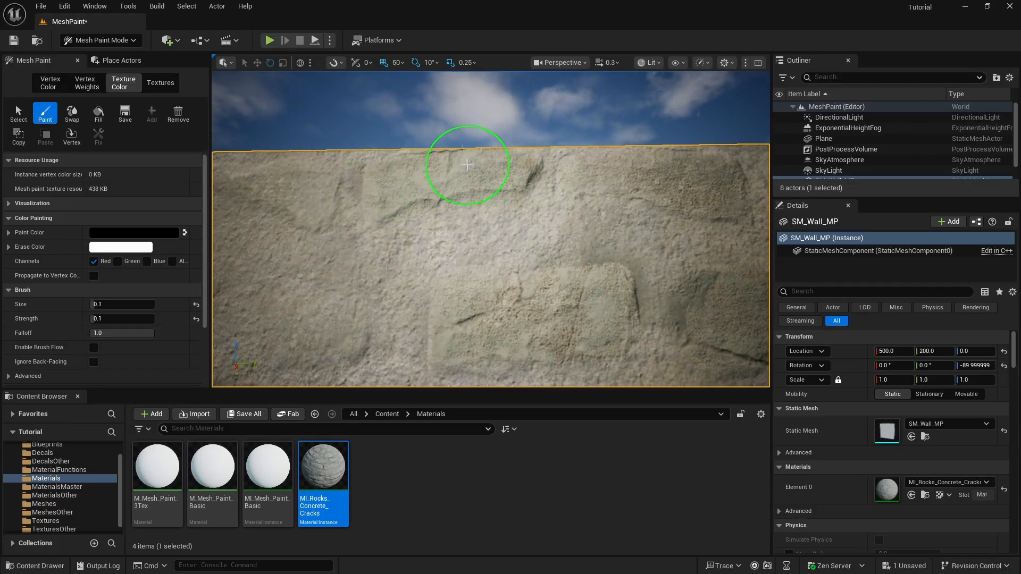
key(s)
right_drag(551, 227, 544, 224)
mouse_move(519, 253)
mouse_down()
mouse_move(549, 246)
mouse_move(537, 267)
mouse_move(553, 262)
mouse_move(485, 285)
mouse_up()
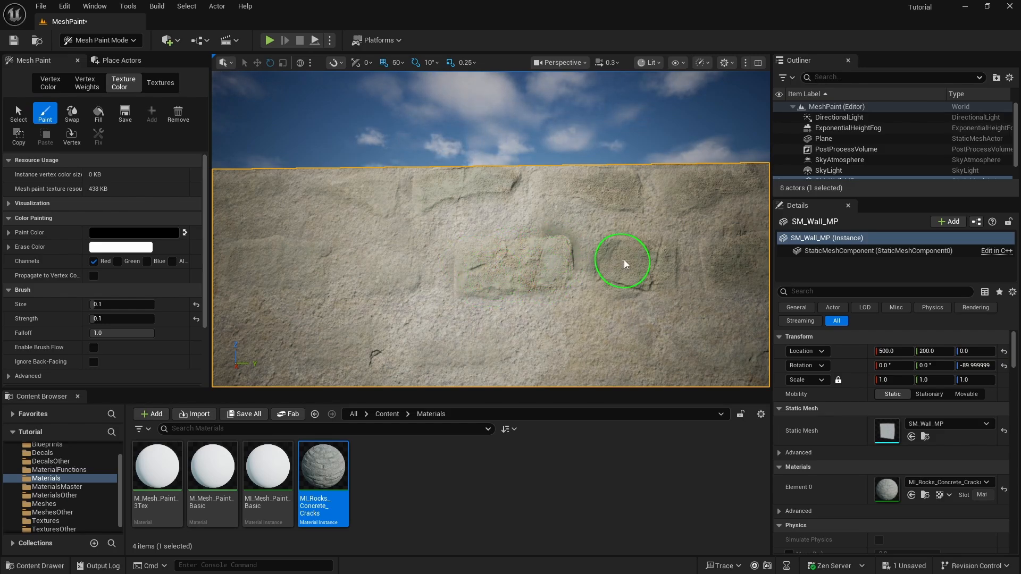
key(s)
mouse_move(624, 263)
right_down()
mouse_move(575, 263)
mouse_move(522, 239)
mouse_move(518, 270)
right_up()
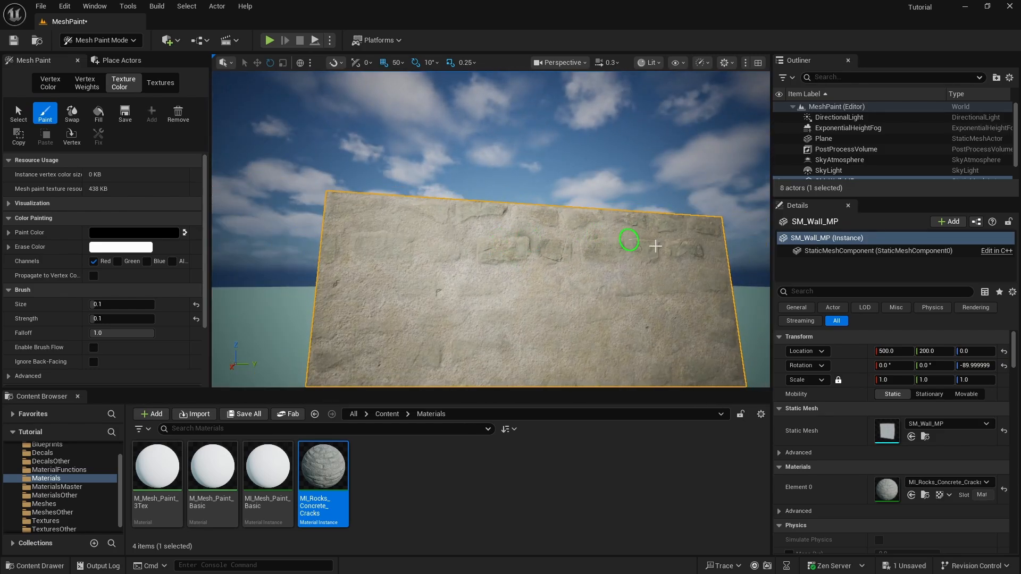
key(w)
right_drag(598, 226, 601, 256)
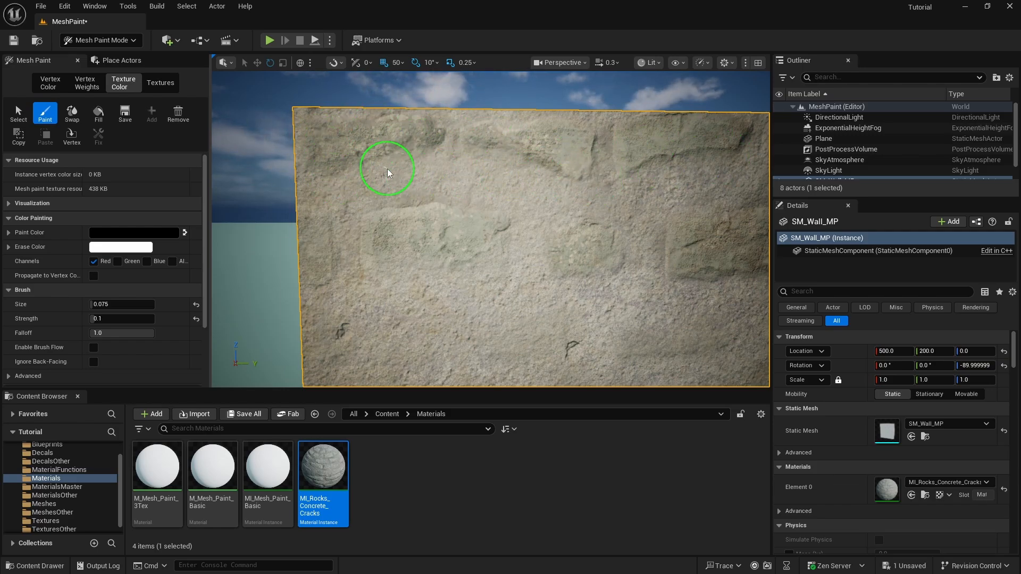
Switch the paint colour to white, shrink the brush to 0.025, and paint over a crack near the wall top
key(s)
key(d)
right_drag(578, 245, 580, 198)
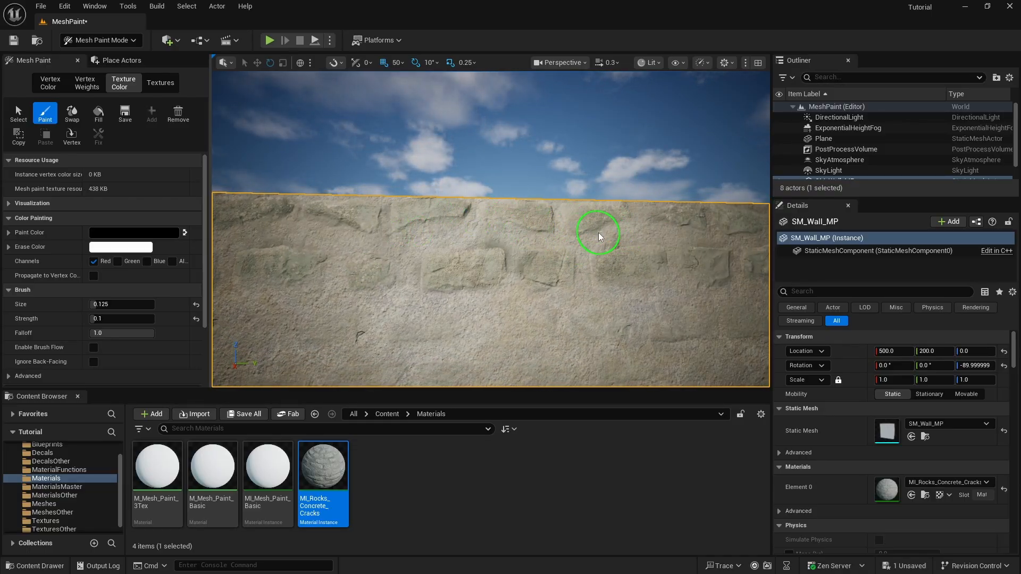
key(s)
right_drag(555, 248, 462, 191)
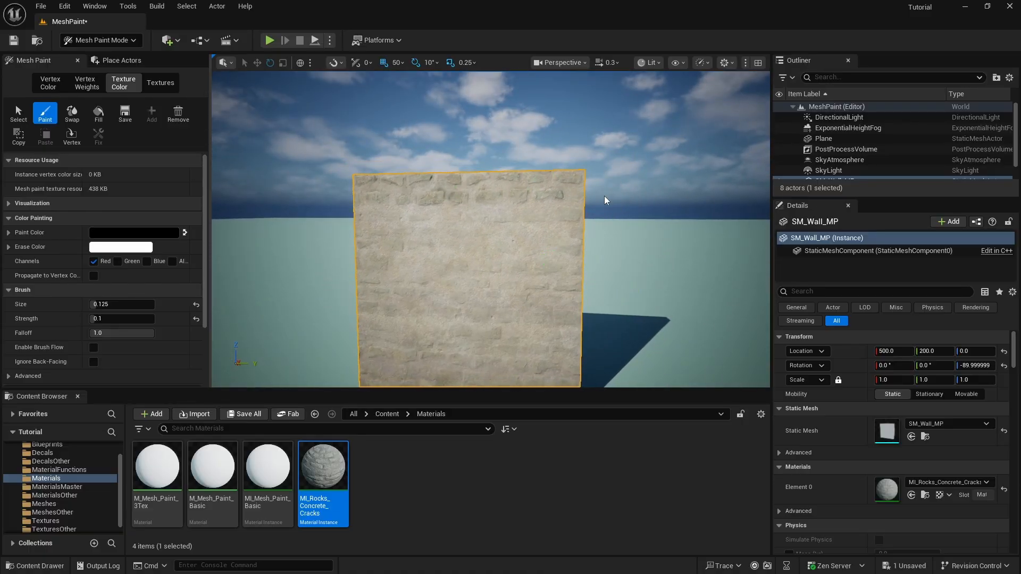
right_drag(604, 196, 622, 173)
key(w)
key(a)
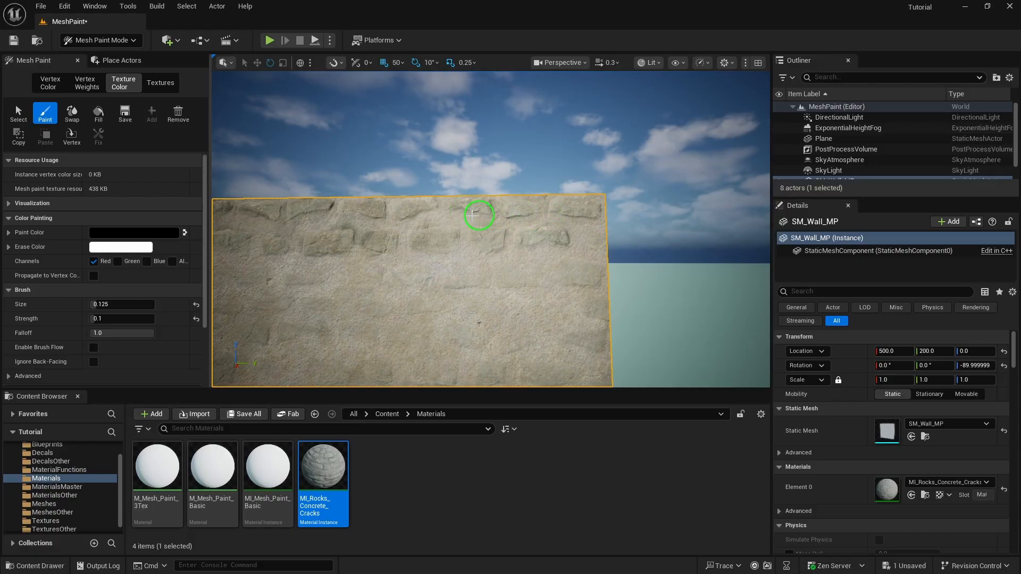
mouse_move(462, 253)
right_down()
mouse_move(467, 262)
mouse_move(493, 228)
right_up()
key(w)
key(a)
right_drag(445, 250, 440, 258)
click(185, 232)
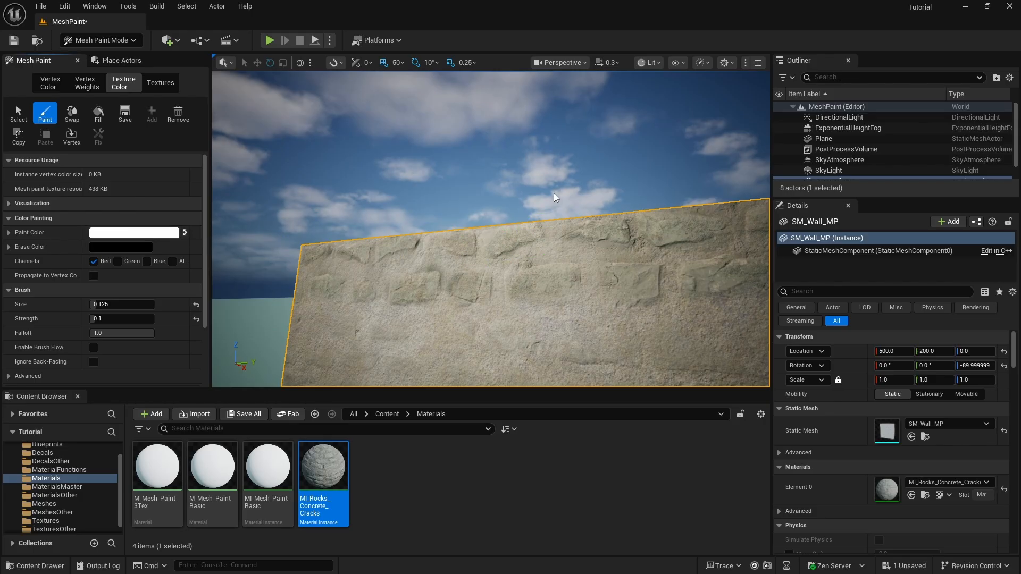
right_drag(554, 193, 554, 194)
key(w)
key(a)
key(bracketleft)
key(bracketleft)
key(bracketleft)
key(bracketleft)
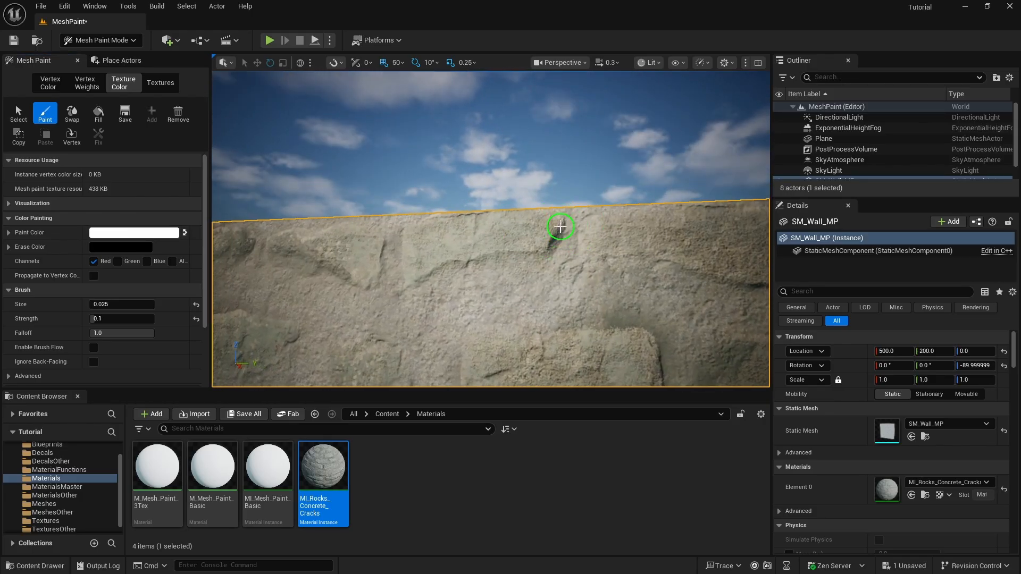
drag(558, 232, 564, 226)
Enlarge the brush to 0.05 and paint away the dark crack further along the wall top
key(s)
right_drag(550, 249, 550, 249)
right_drag(685, 310, 685, 310)
key(d)
key(w)
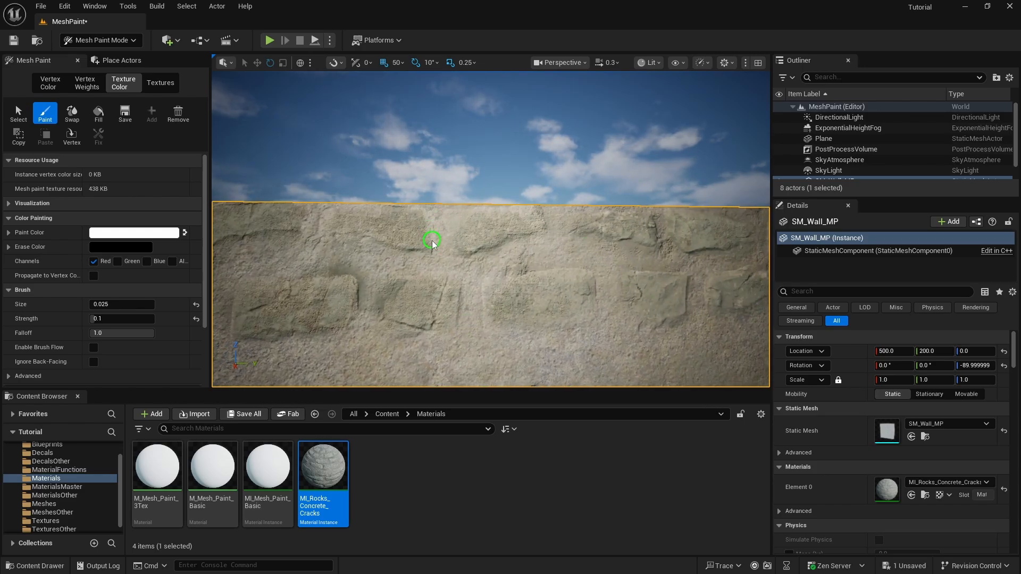
key(d)
right_drag(488, 245, 504, 227)
key(bracketright)
key(w)
mouse_move(462, 226)
mouse_down()
mouse_move(467, 244)
mouse_move(449, 202)
mouse_up()
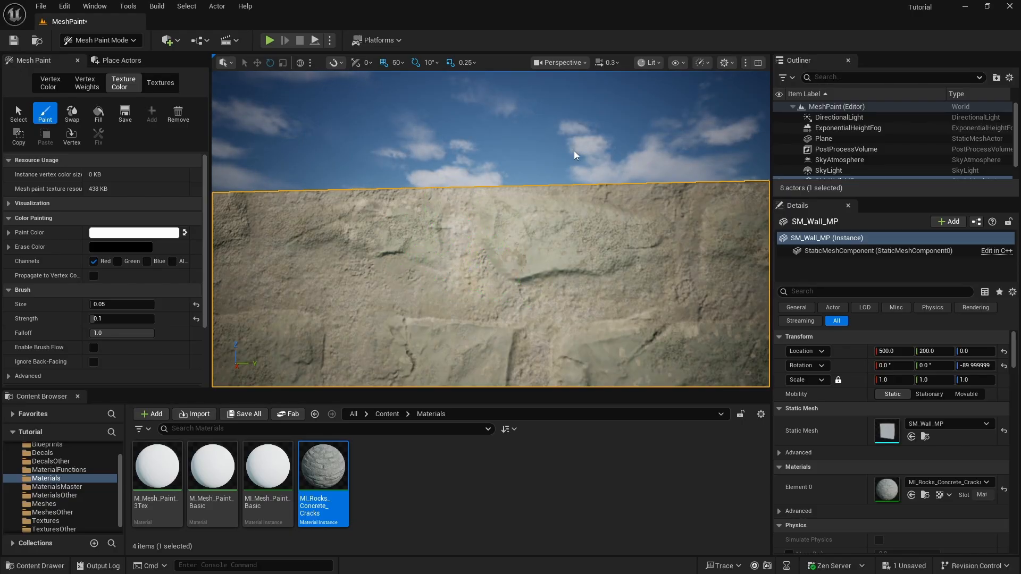
Switch the paint colour back to black and reframe the view on the wall's top edge
key(s)
right_drag(575, 155, 574, 154)
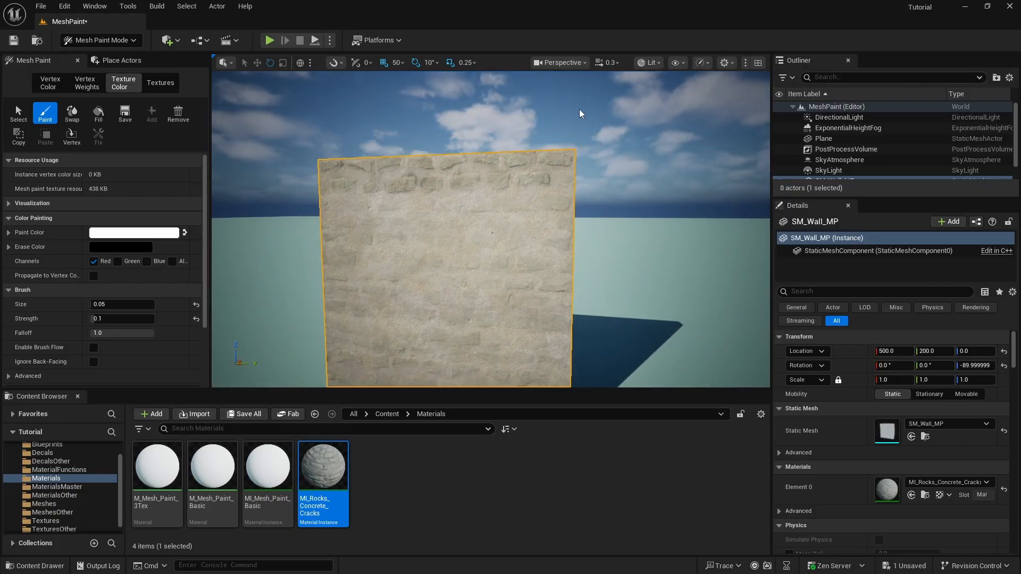
click(184, 232)
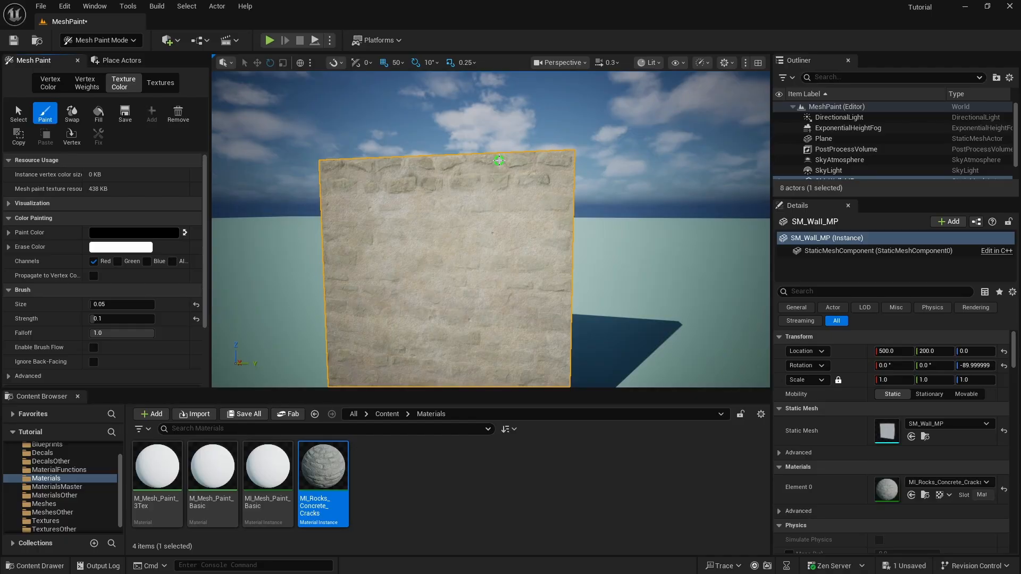
key(w)
right_drag(515, 157, 515, 157)
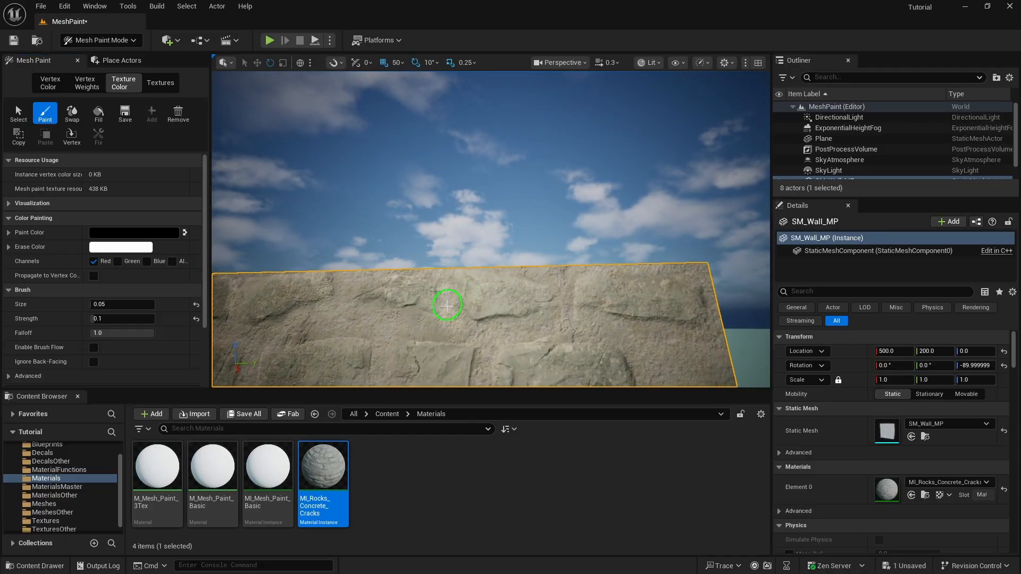
right_drag(451, 325, 452, 325)
key(s)
key(a)
key(w)
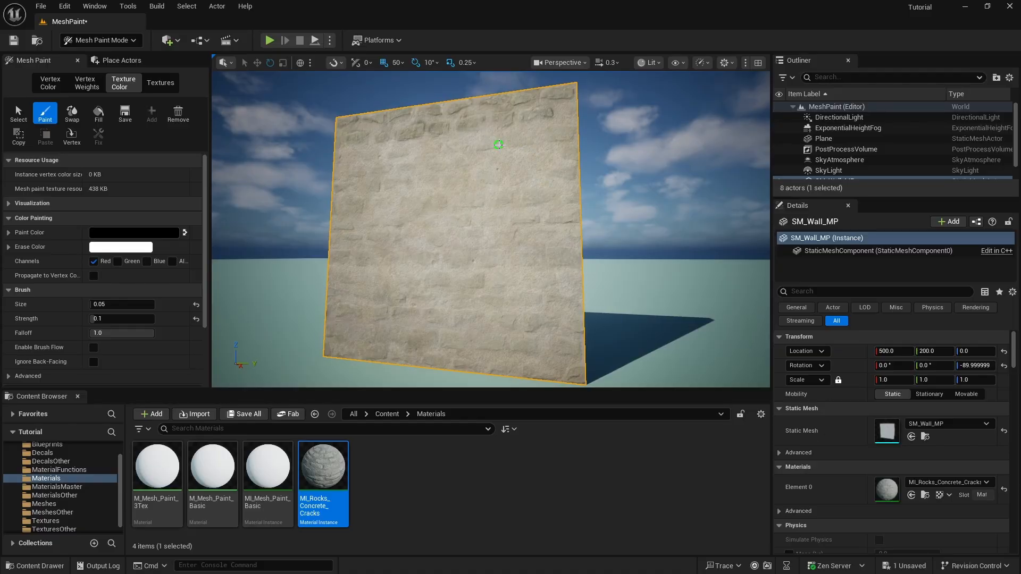
right_drag(499, 144, 499, 144)
key(w)
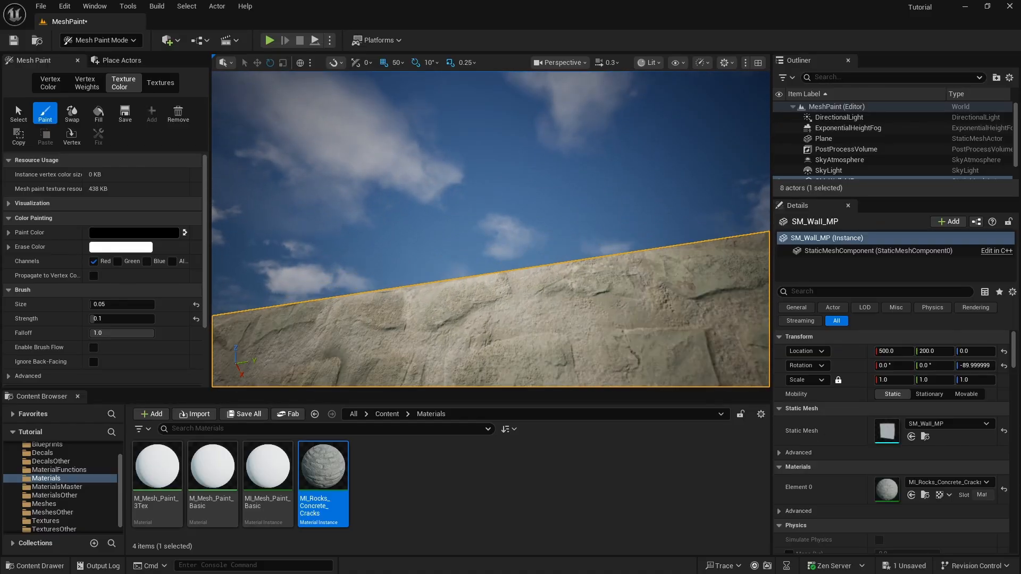
right_drag(422, 257, 421, 258)
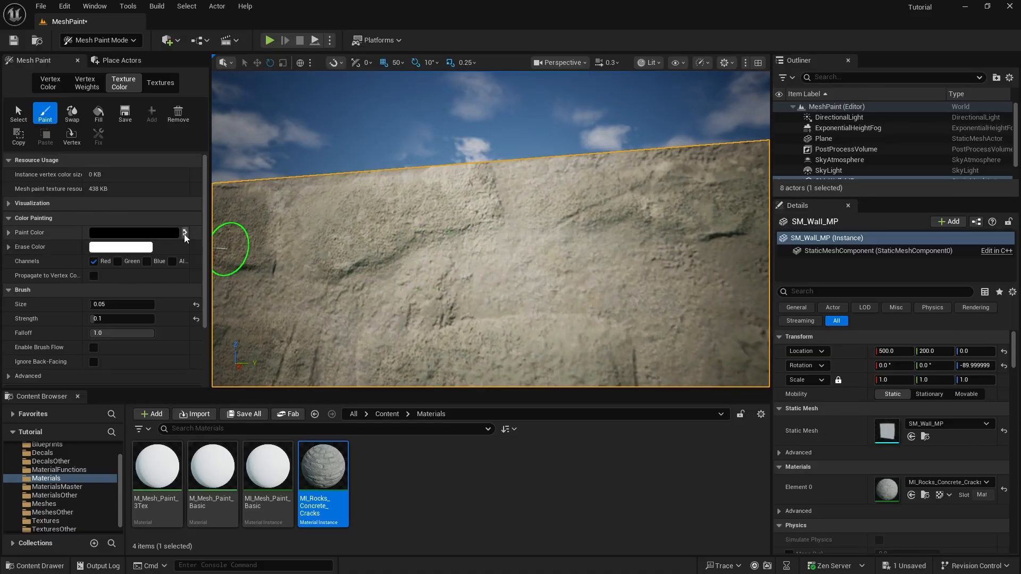
Switch the paint colour to white and bring the view down to the wall's base
click(185, 233)
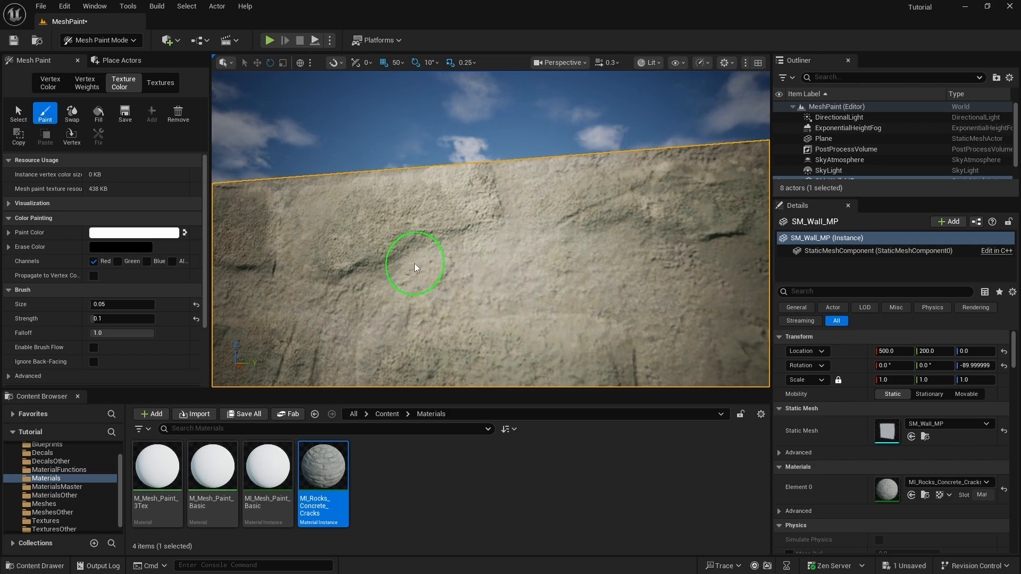
right_drag(634, 217, 633, 216)
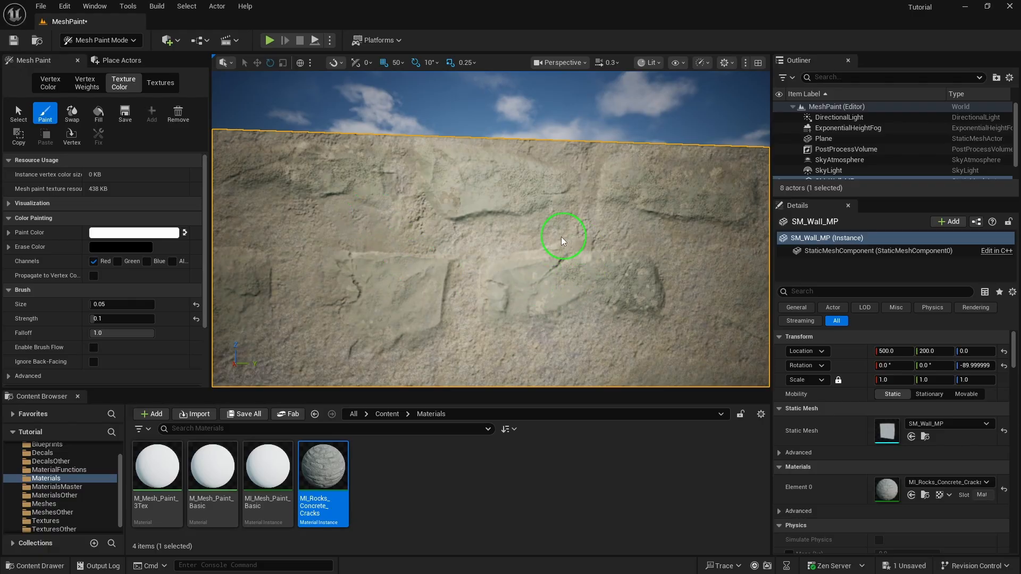
right_drag(611, 242, 611, 242)
right_drag(615, 289, 615, 290)
right_drag(485, 244, 421, 215)
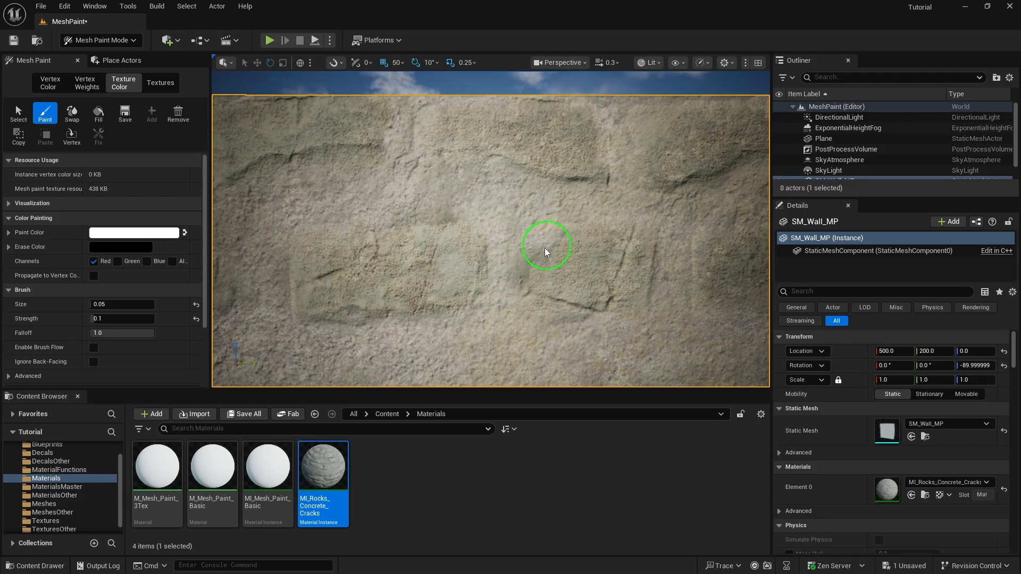
right_drag(510, 279, 510, 279)
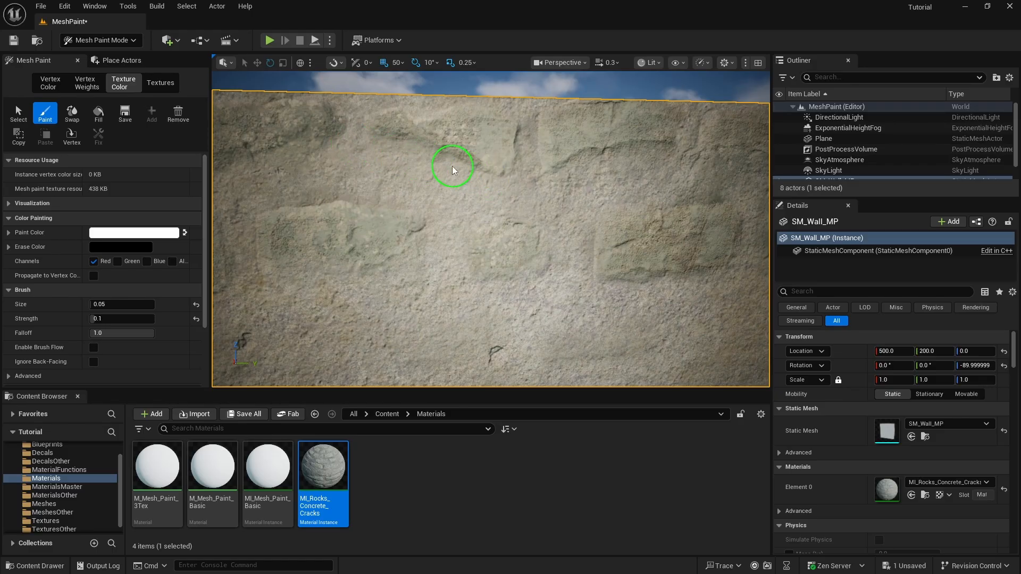
right_drag(452, 166, 353, 178)
mouse_move(412, 267)
right_down()
mouse_move(479, 267)
mouse_move(409, 267)
right_up()
key(d)
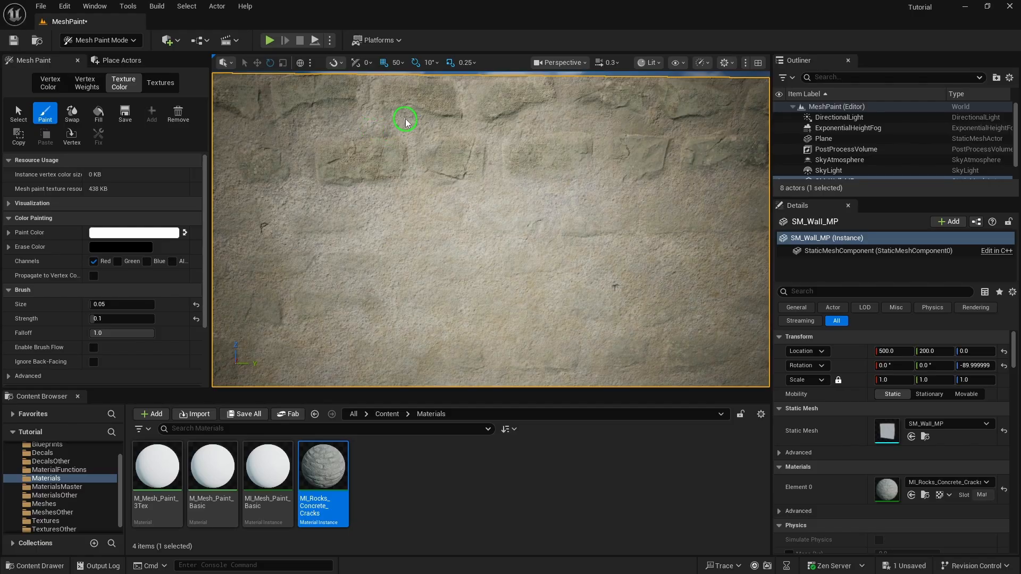
scroll(472, 182, down, 6)
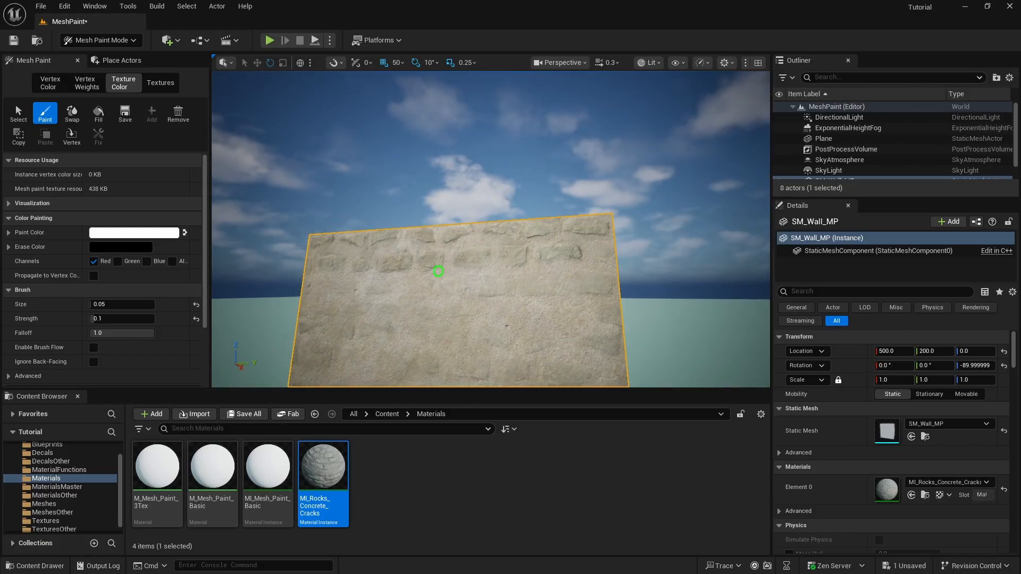
right_drag(438, 272, 458, 202)
scroll(458, 122, down, 2)
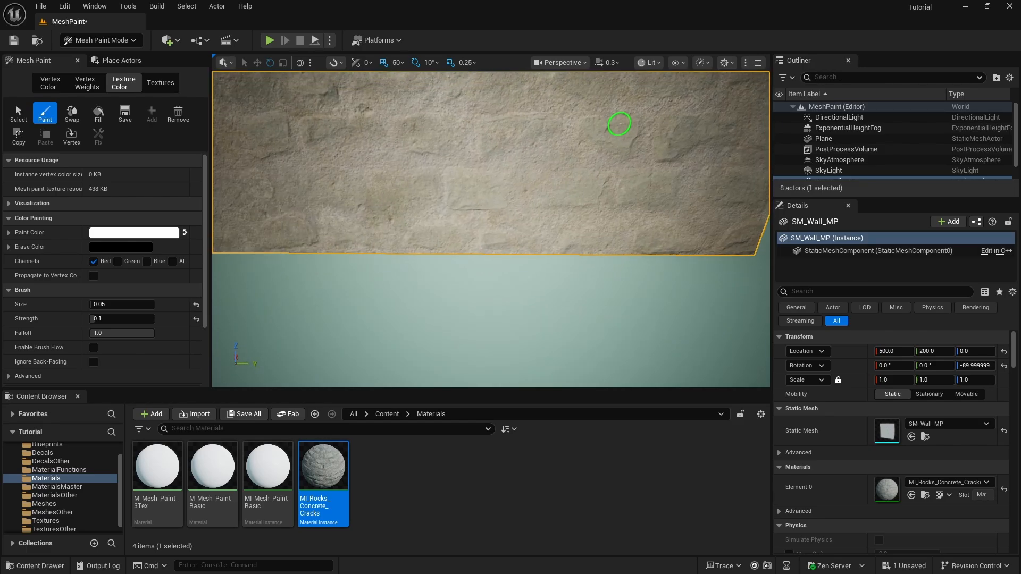
right_drag(620, 123, 475, 159)
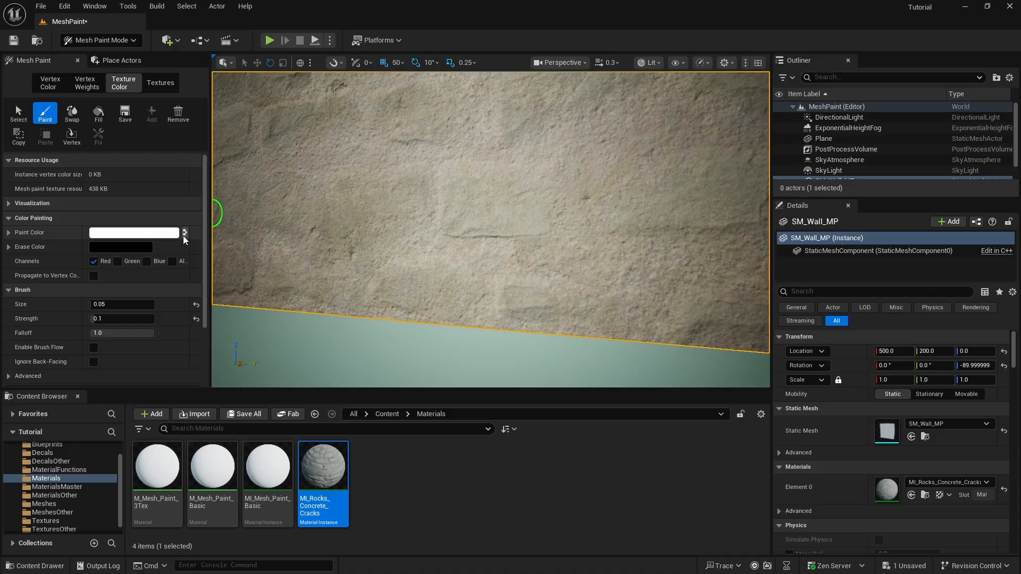
Switch back to black paint and dab a darker mottled patch onto the lower wall
click(184, 233)
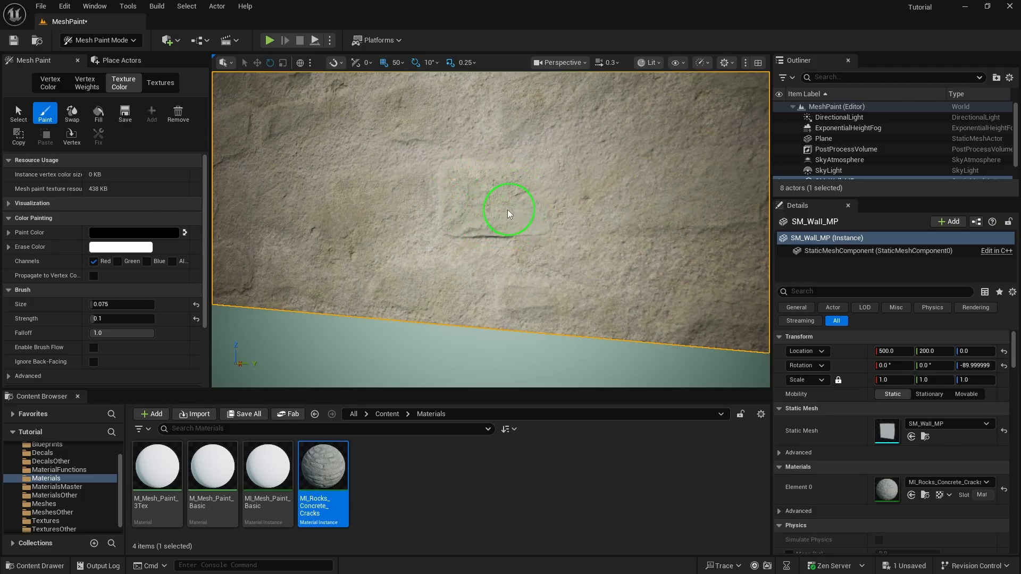
right_drag(543, 164, 484, 155)
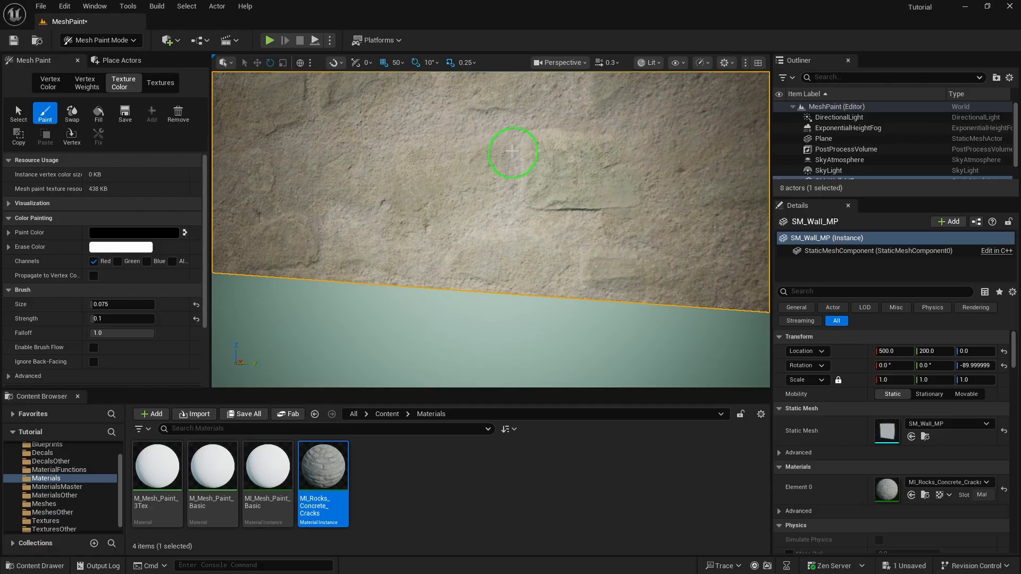
mouse_move(454, 173)
mouse_down()
mouse_move(413, 183)
mouse_move(406, 173)
mouse_move(468, 157)
mouse_move(436, 158)
mouse_move(424, 170)
mouse_up()
mouse_move(522, 197)
right_down()
mouse_move(428, 187)
mouse_move(440, 184)
right_up()
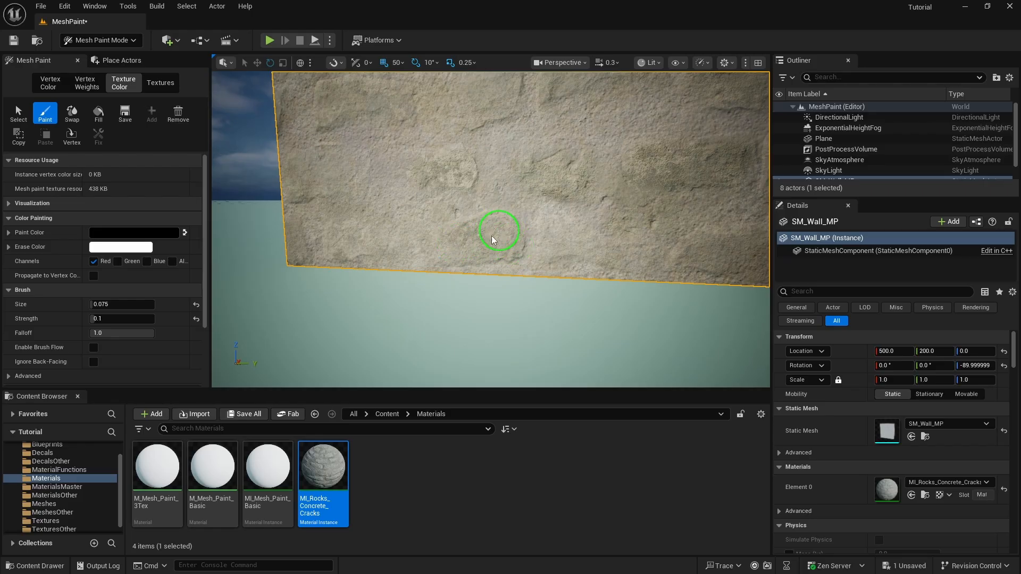
Set brush strength to 0.2 and paint over the right-hand stone to reveal its edges
click(106, 319)
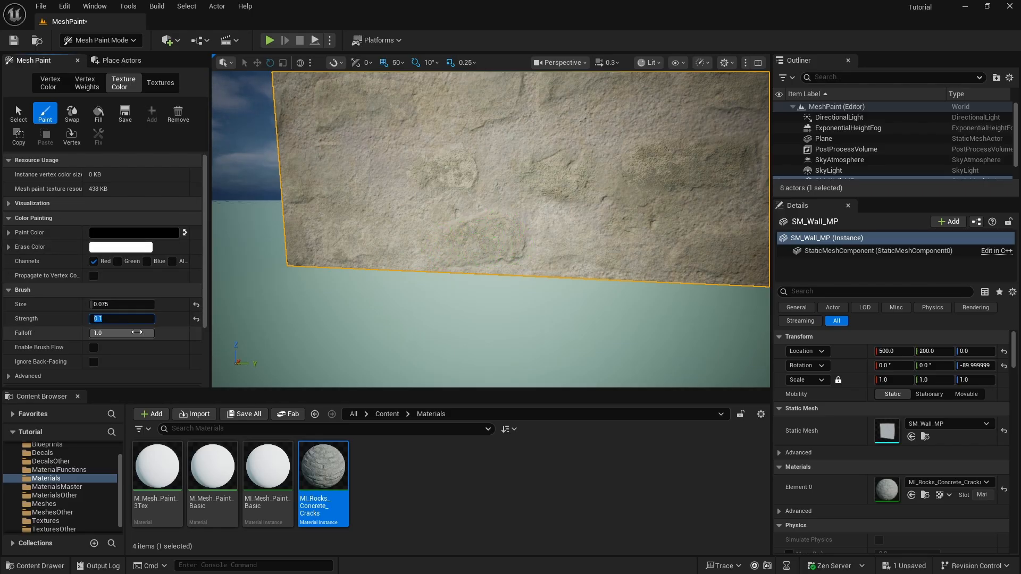
text(0.2)
key(Return)
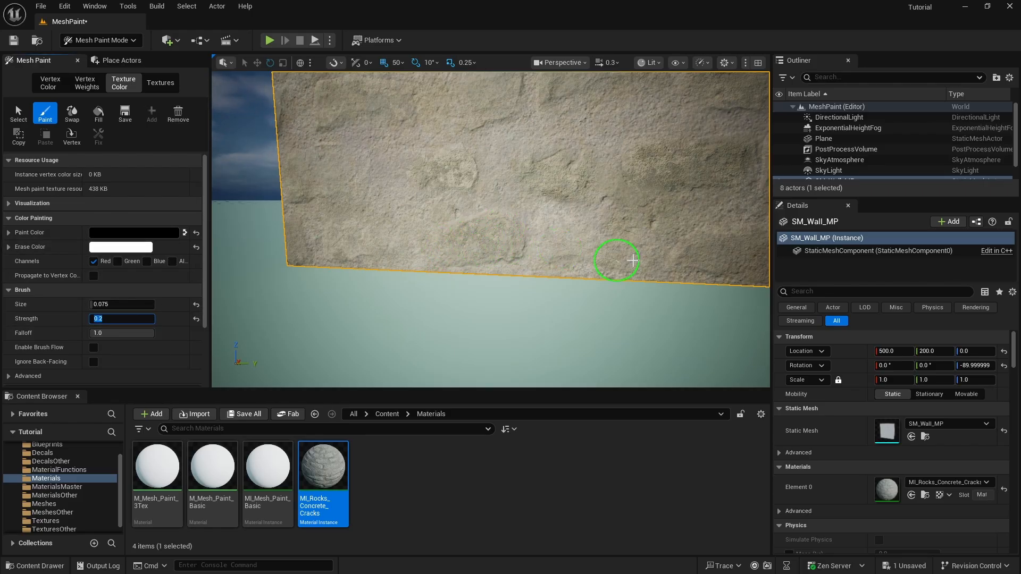
right_drag(410, 184, 377, 224)
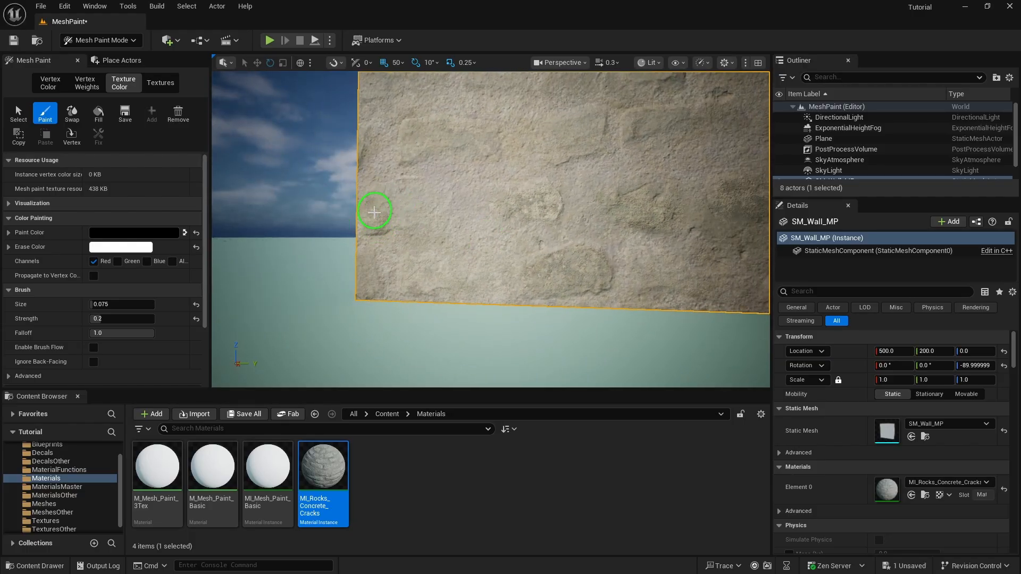
right_drag(526, 240, 562, 237)
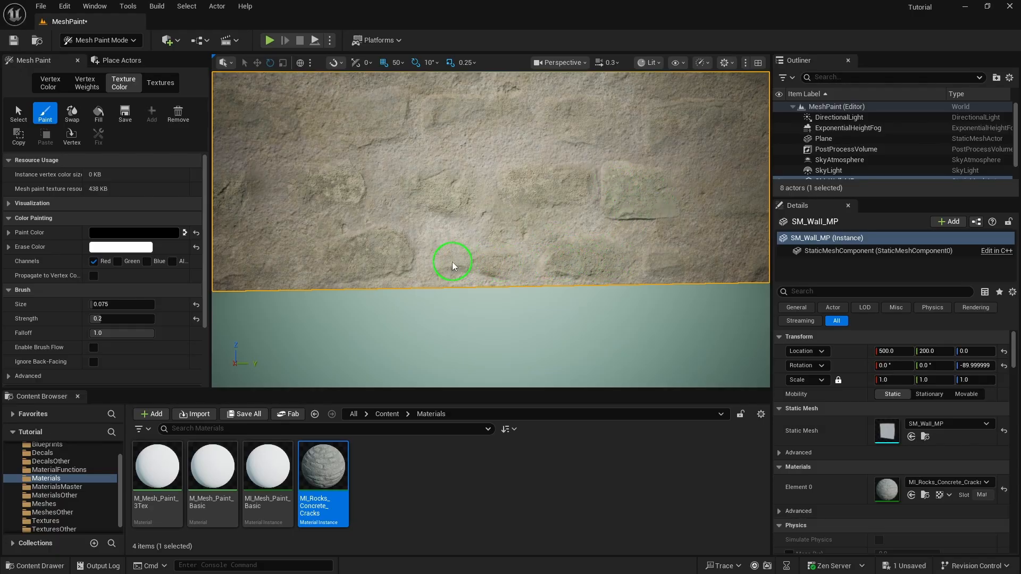
right_drag(509, 244, 508, 241)
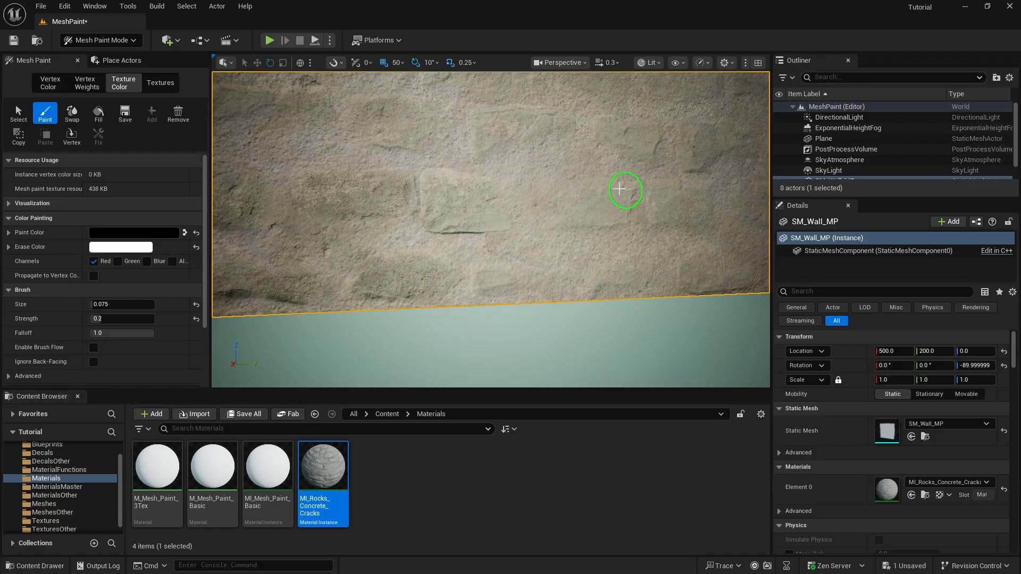
mouse_move(629, 192)
mouse_down()
mouse_move(580, 212)
mouse_move(625, 208)
mouse_move(583, 183)
mouse_move(579, 192)
mouse_up()
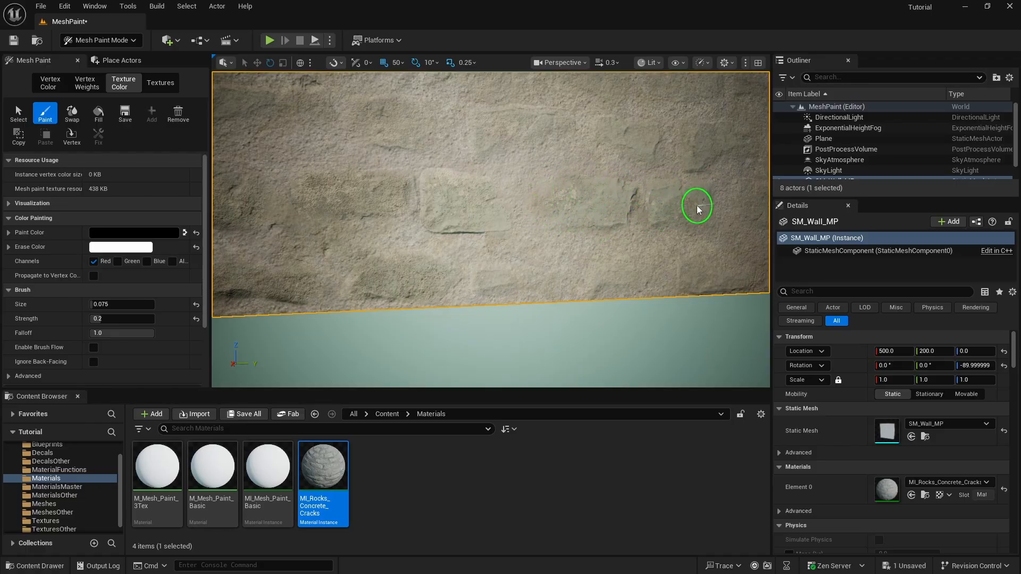
Reselect the wall for painting and paint a patch of different texture onto it
mouse_move(692, 211)
right_down()
mouse_move(675, 213)
mouse_move(627, 180)
mouse_move(499, 278)
mouse_move(495, 232)
mouse_move(496, 374)
mouse_move(515, 314)
mouse_move(482, 336)
right_up()
click(603, 220)
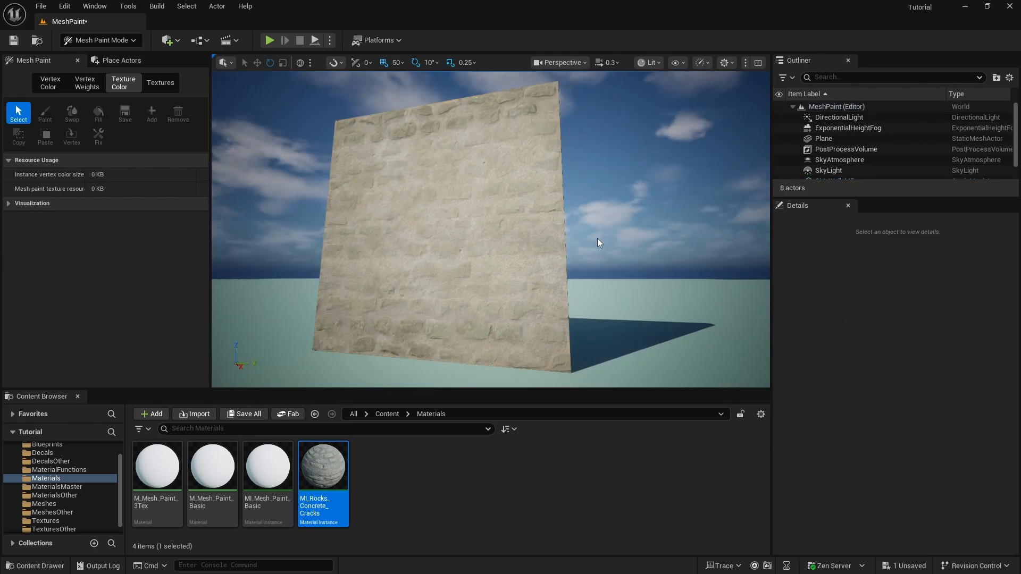
mouse_move(597, 243)
right_down()
mouse_move(606, 319)
mouse_move(633, 269)
mouse_move(625, 266)
right_up()
click(219, 232)
click(45, 113)
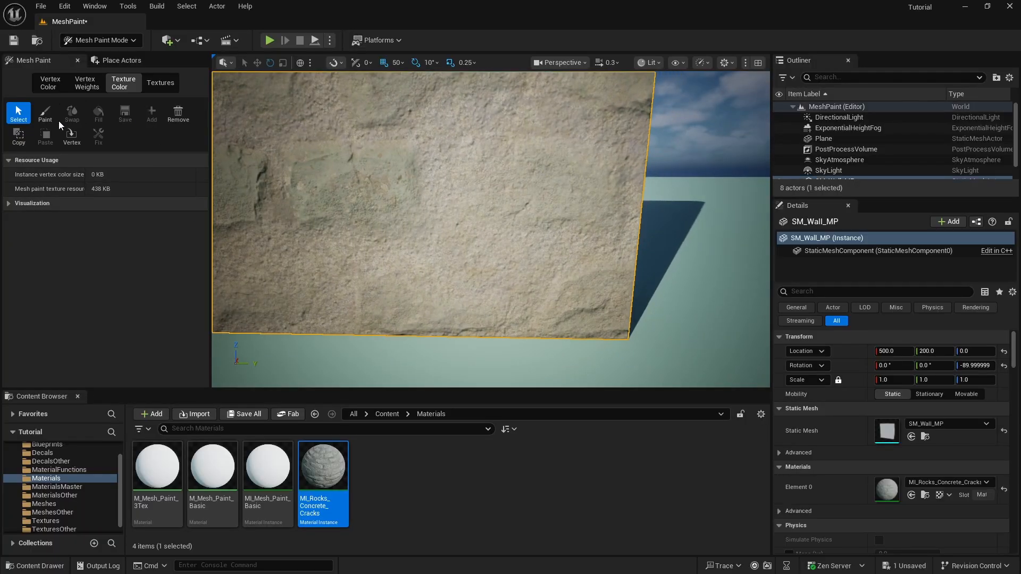
click(55, 117)
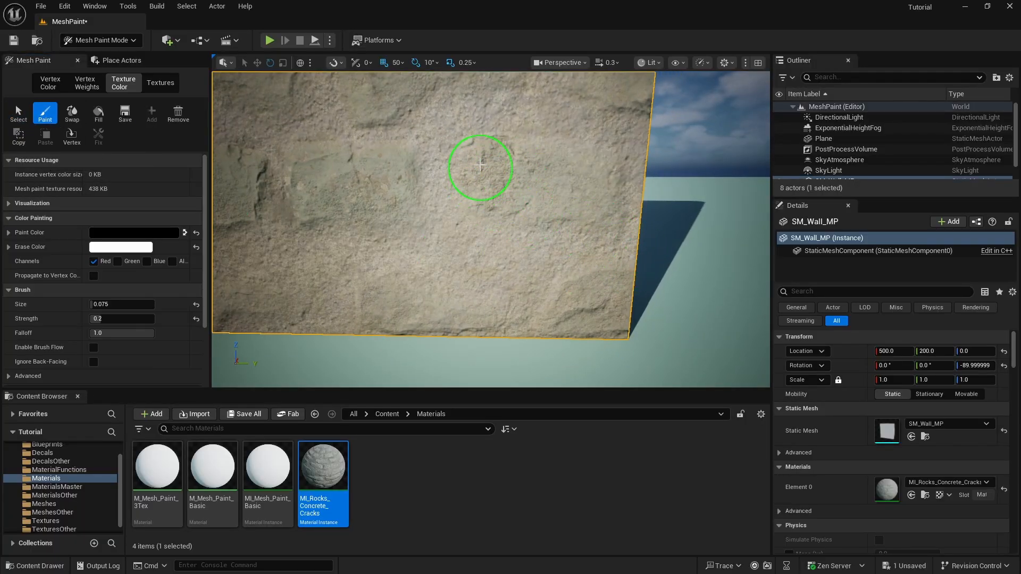
mouse_move(480, 166)
mouse_down()
mouse_move(588, 176)
mouse_move(512, 160)
mouse_up()
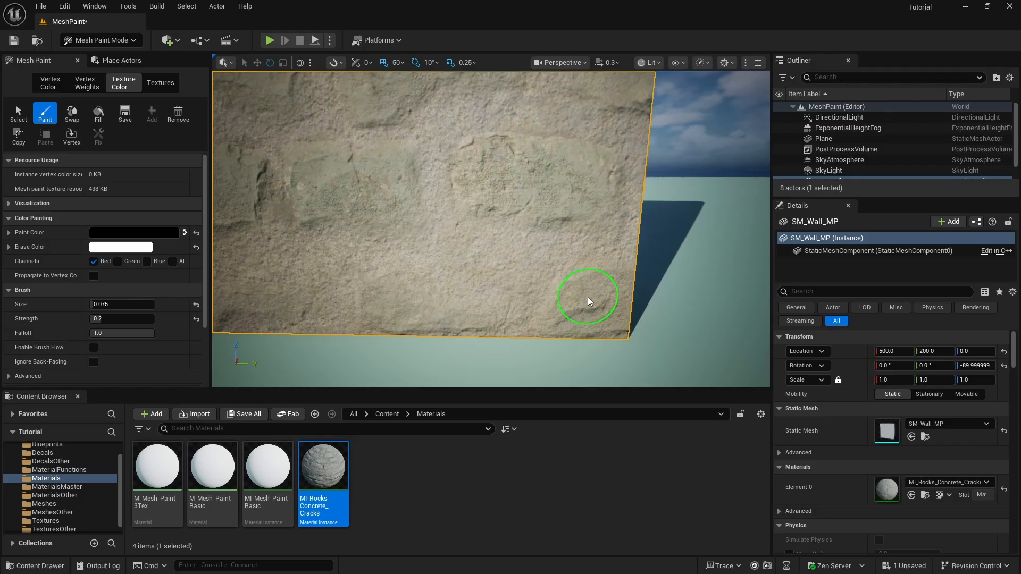
Paint darker crack marks and brick detail across the lower stones
drag(429, 296, 391, 299)
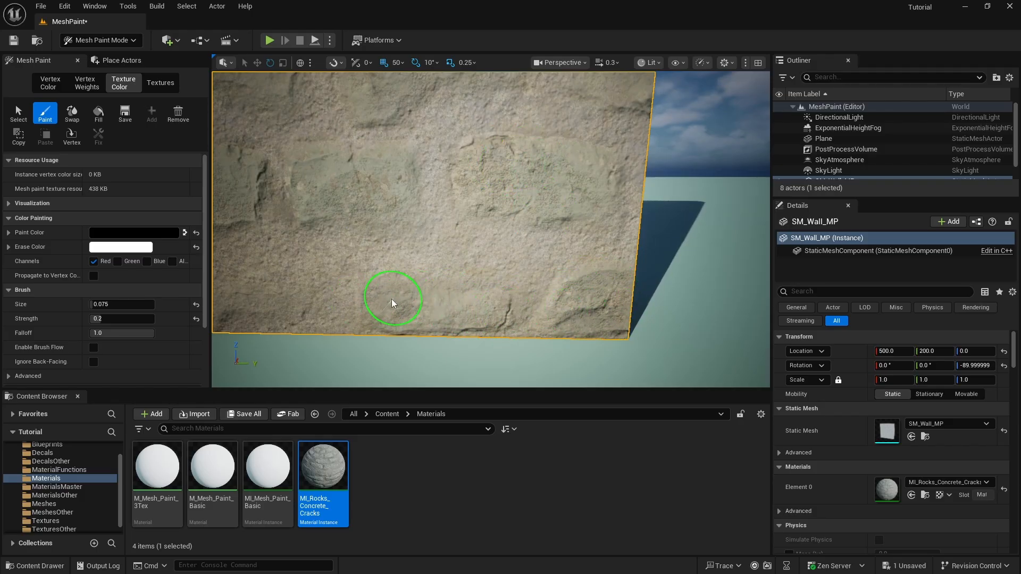
right_drag(477, 304, 445, 290)
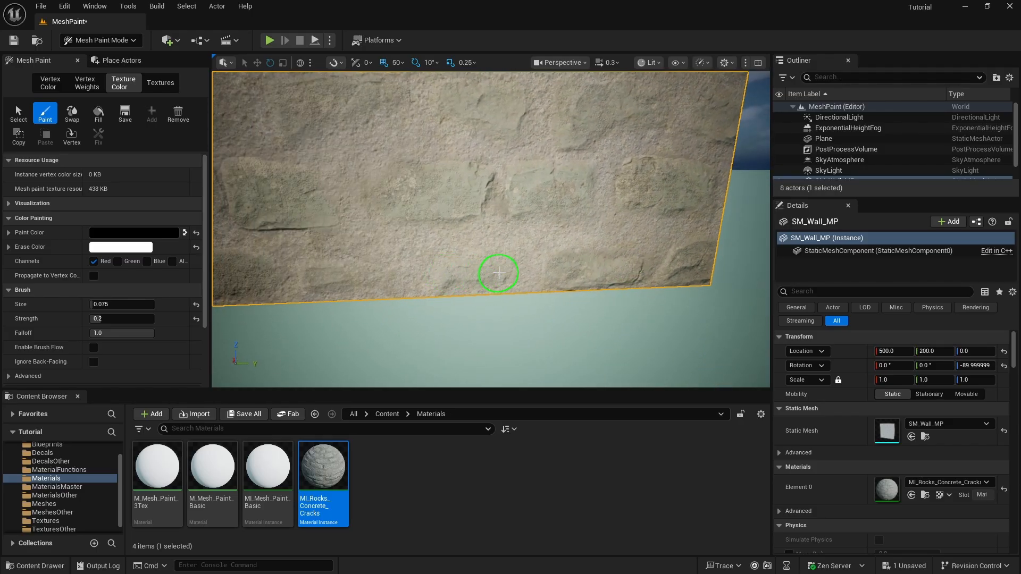
drag(460, 267, 448, 271)
right_drag(382, 276, 513, 258)
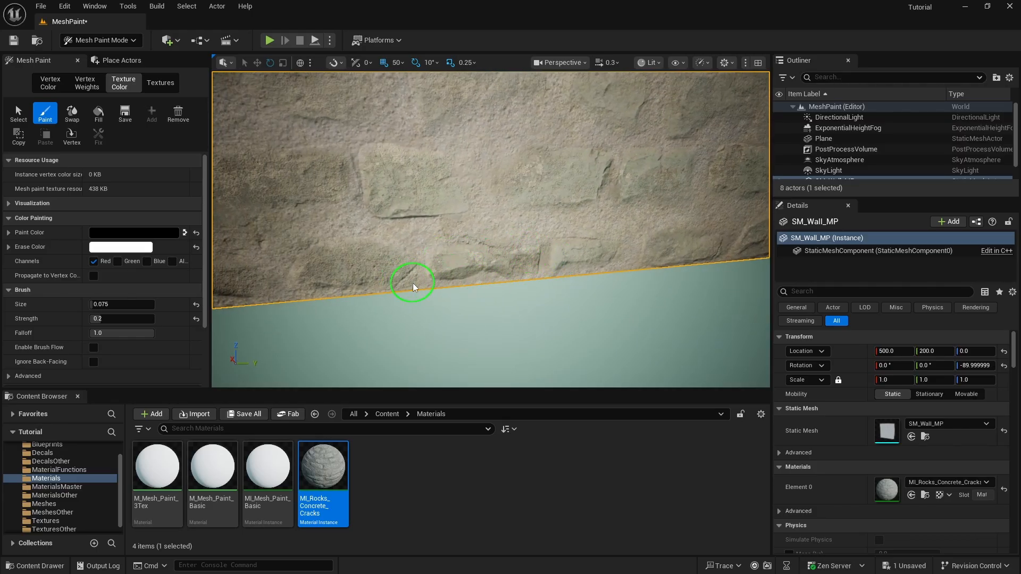
right_drag(376, 266, 696, 259)
mouse_move(387, 256)
mouse_down()
mouse_move(454, 241)
mouse_move(369, 238)
mouse_up()
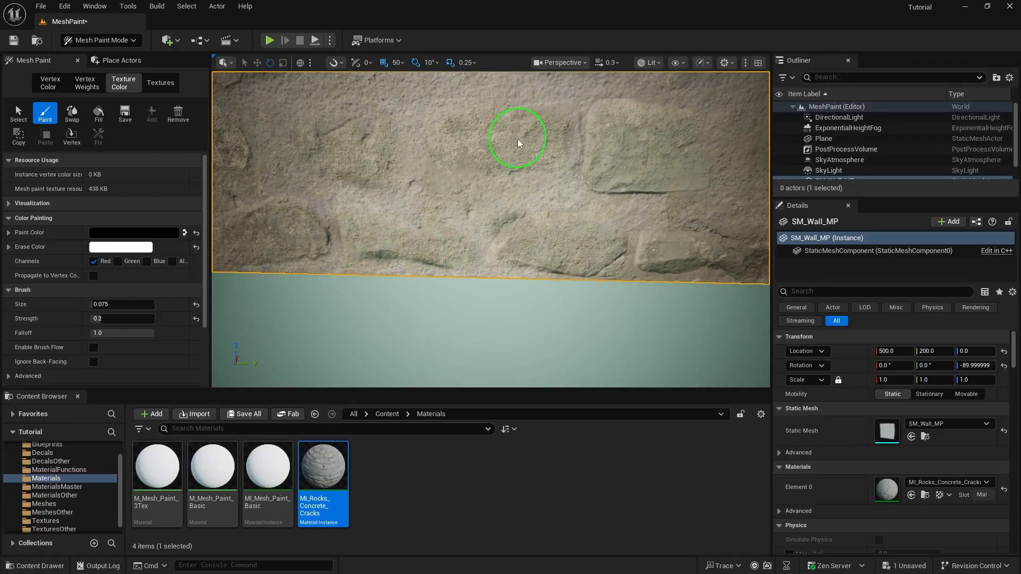
mouse_move(564, 177)
right_down()
mouse_move(609, 166)
mouse_move(686, 175)
right_up()
mouse_move(468, 254)
mouse_down()
mouse_move(511, 243)
mouse_move(570, 264)
mouse_move(433, 244)
mouse_move(459, 259)
mouse_up()
Deepen the stone and crack detail along the lower wall and onto the upper stones
mouse_move(578, 264)
right_down()
mouse_move(479, 262)
mouse_move(606, 261)
right_up()
right_drag(524, 240, 411, 239)
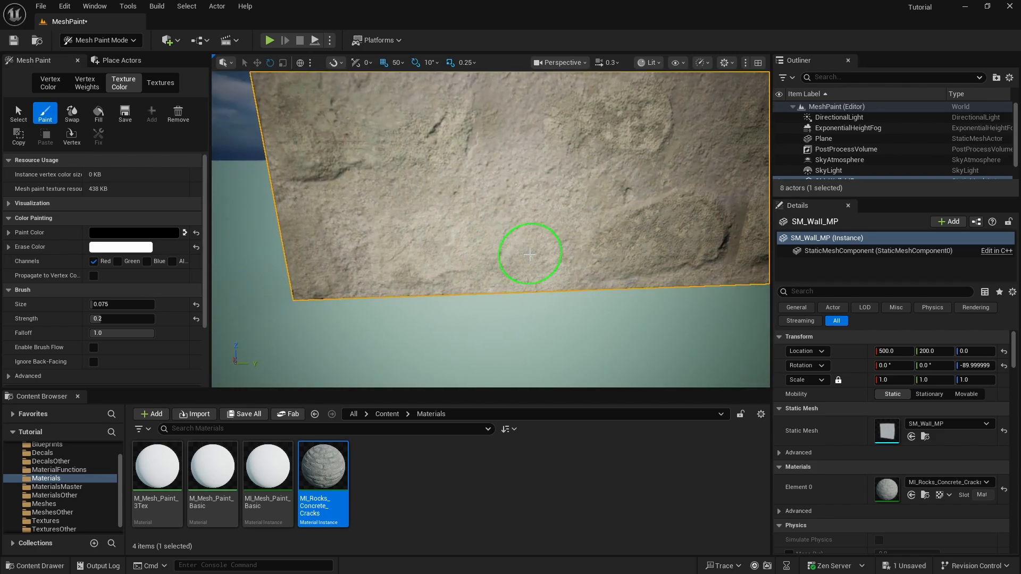
mouse_move(532, 249)
mouse_down()
mouse_move(493, 232)
mouse_move(401, 244)
mouse_move(425, 257)
mouse_up()
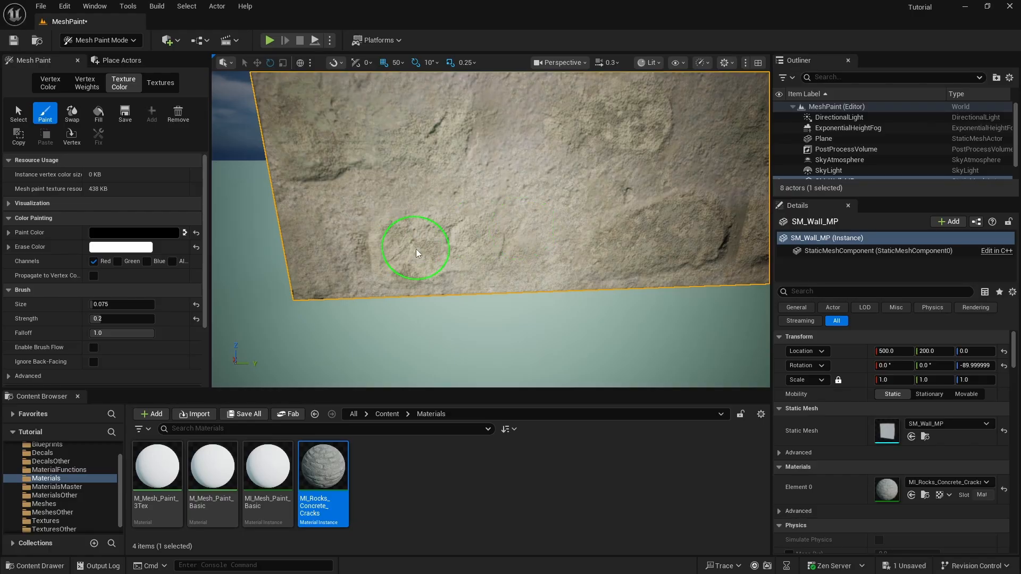
mouse_move(633, 237)
right_down()
mouse_move(745, 223)
mouse_move(723, 210)
right_up()
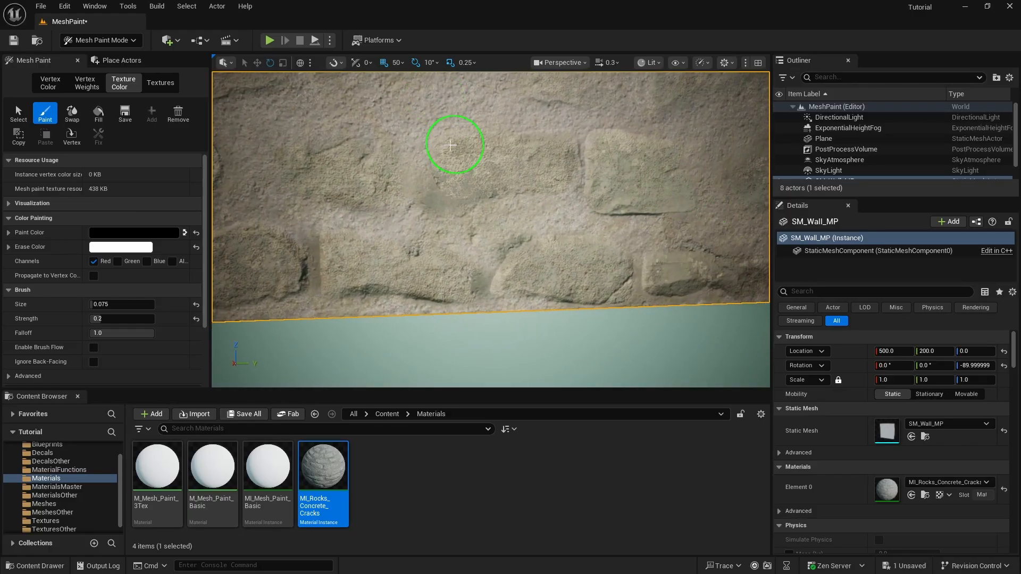
drag(451, 144, 520, 147)
mouse_move(554, 151)
right_down()
mouse_move(535, 200)
mouse_move(684, 185)
right_up()
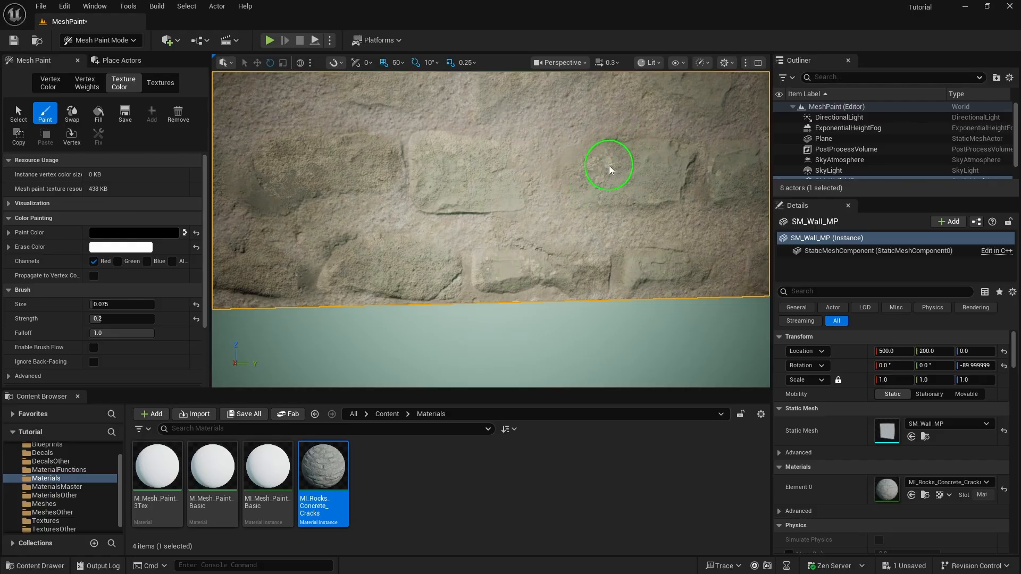
mouse_move(609, 165)
right_down()
mouse_move(536, 193)
mouse_move(605, 141)
right_up()
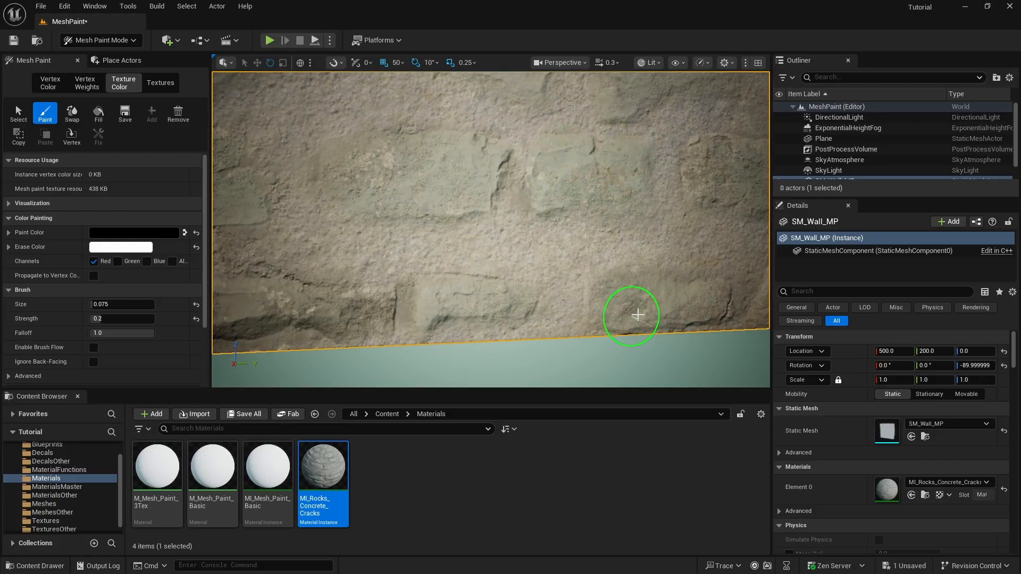
mouse_move(696, 299)
right_down()
mouse_move(615, 292)
mouse_move(684, 304)
mouse_move(631, 360)
mouse_move(707, 202)
mouse_move(547, 329)
right_up()
Raise the brush size to 0.175, then orbit out around the wall to inspect the blended brick
key(bracketright)
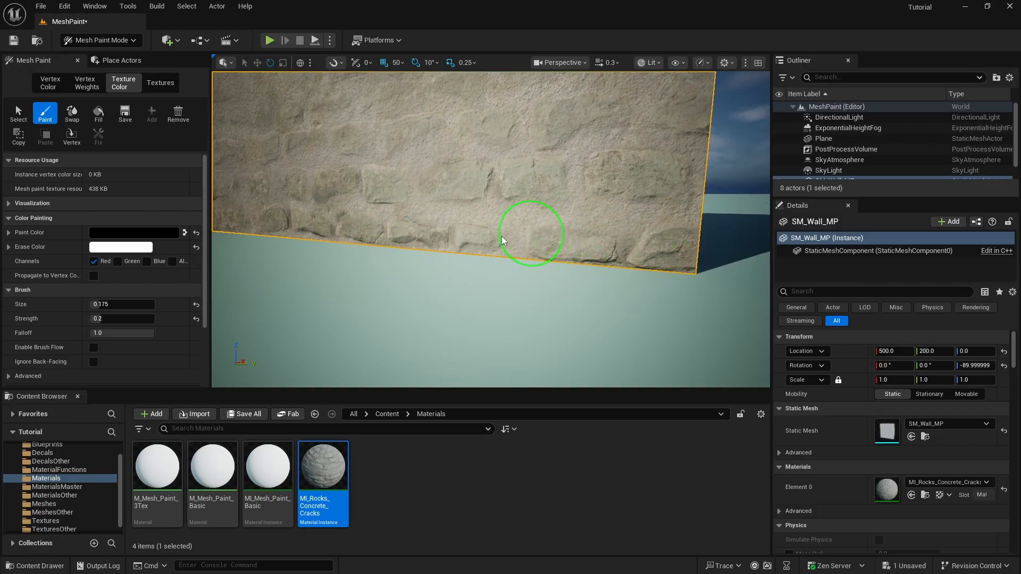
mouse_move(593, 230)
right_down()
mouse_move(571, 183)
mouse_move(604, 217)
right_up()
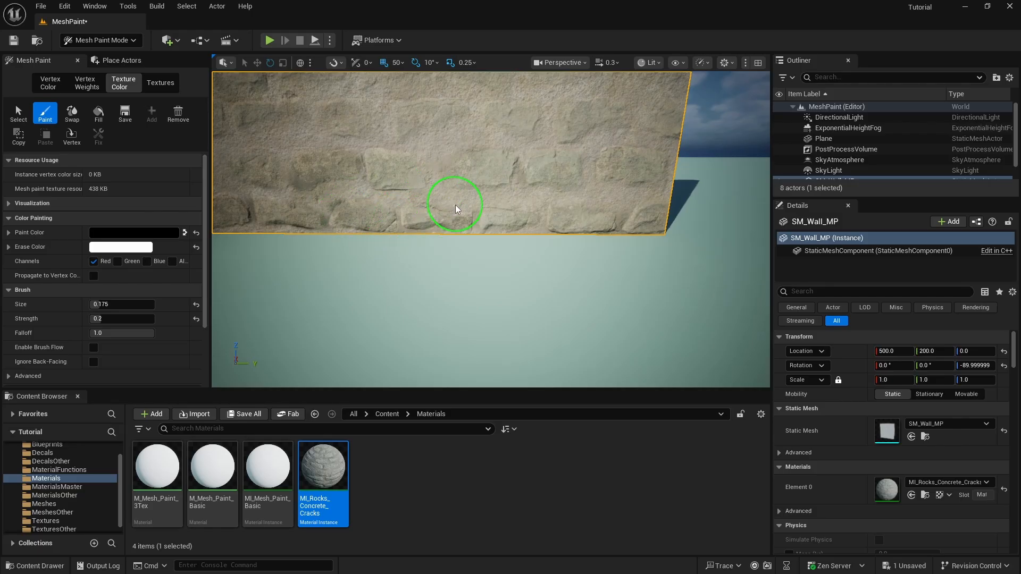
mouse_move(392, 213)
right_down()
mouse_move(551, 212)
mouse_move(580, 235)
mouse_move(487, 228)
right_up()
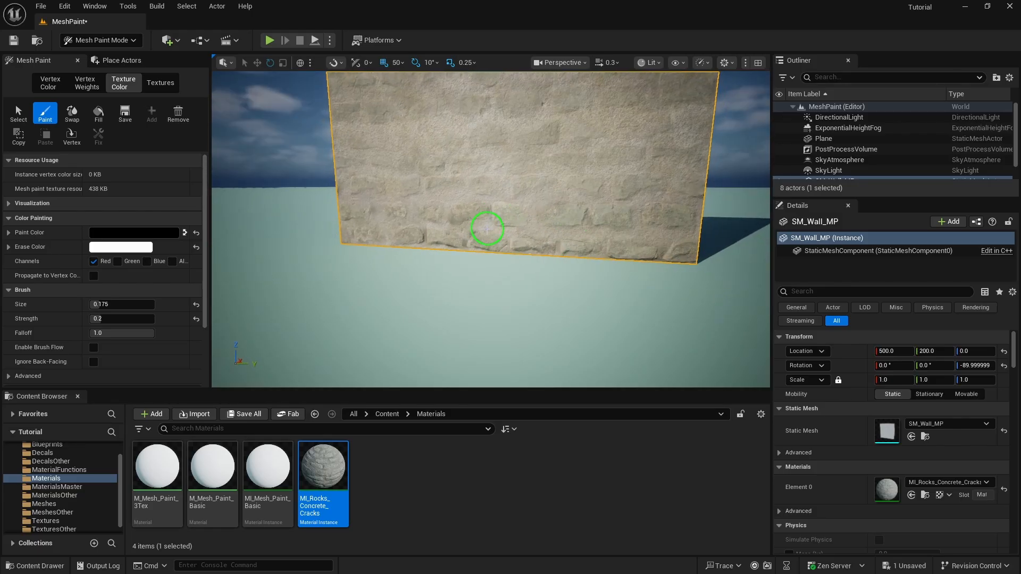
mouse_move(376, 223)
right_down()
mouse_move(426, 267)
mouse_move(508, 247)
mouse_move(396, 333)
mouse_move(407, 234)
mouse_move(385, 228)
mouse_move(410, 358)
mouse_move(427, 335)
mouse_move(343, 364)
mouse_move(365, 371)
mouse_move(401, 349)
mouse_move(420, 367)
right_up()
mouse_move(471, 240)
right_down()
mouse_move(456, 257)
mouse_move(683, 276)
right_up()
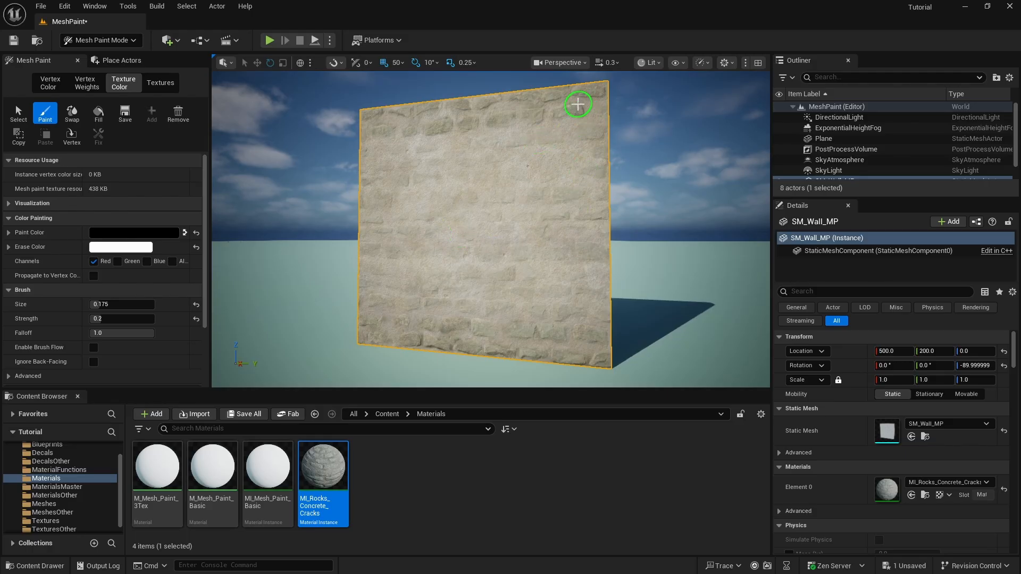
right_drag(505, 114, 372, 127)
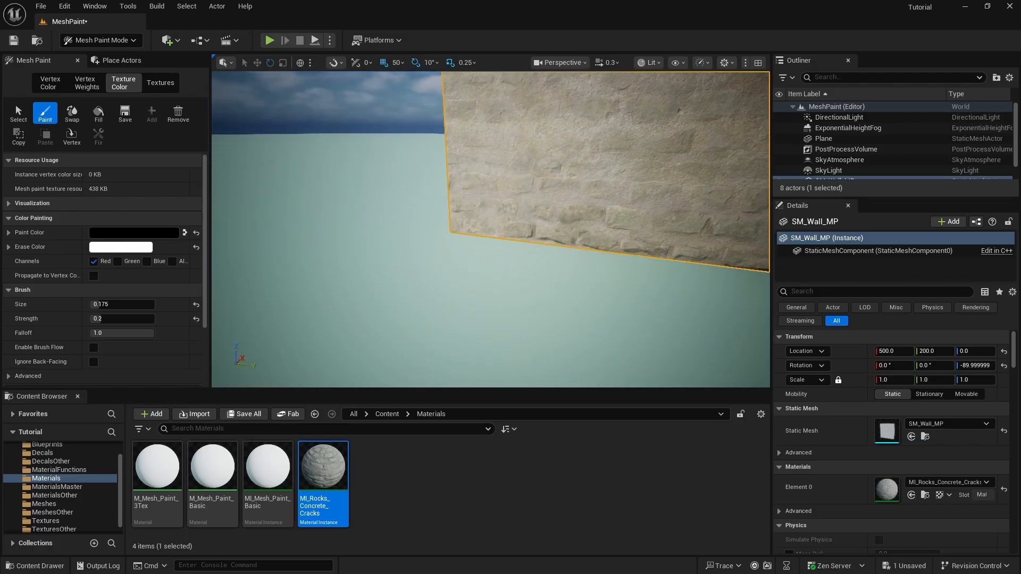
mouse_move(489, 297)
right_down()
mouse_move(507, 313)
mouse_move(530, 286)
right_up()
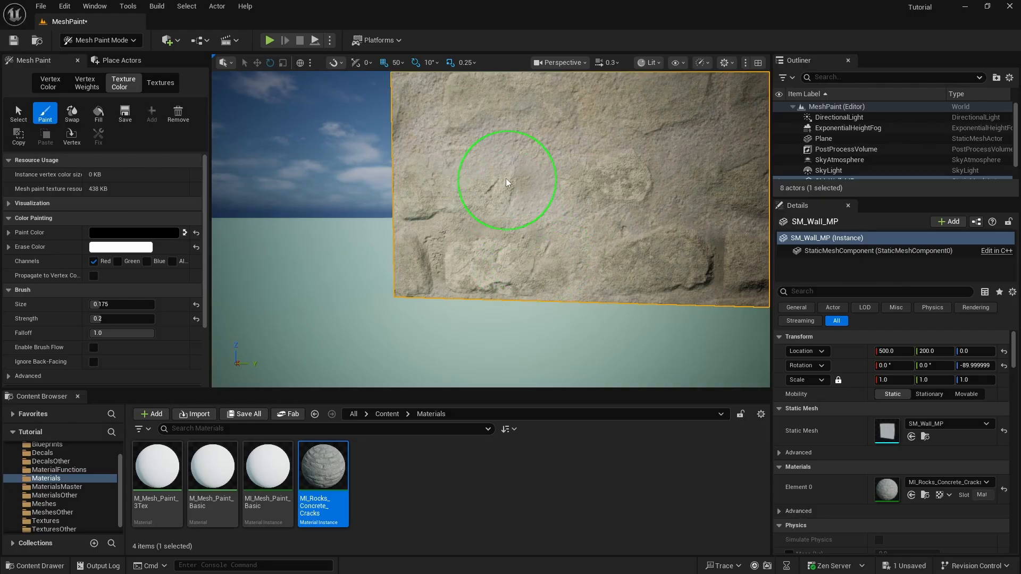
Swap to white paint at size and strength 0.1 and paint lighter streaks along the wall's lower edge
click(184, 232)
key(bracketleft)
key(bracketleft)
key(bracketleft)
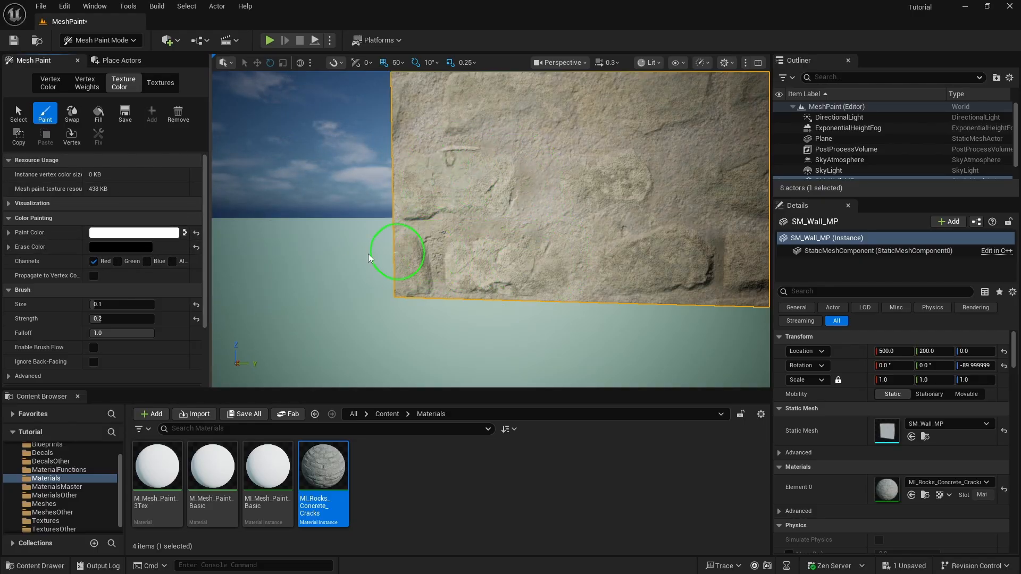
click(124, 318)
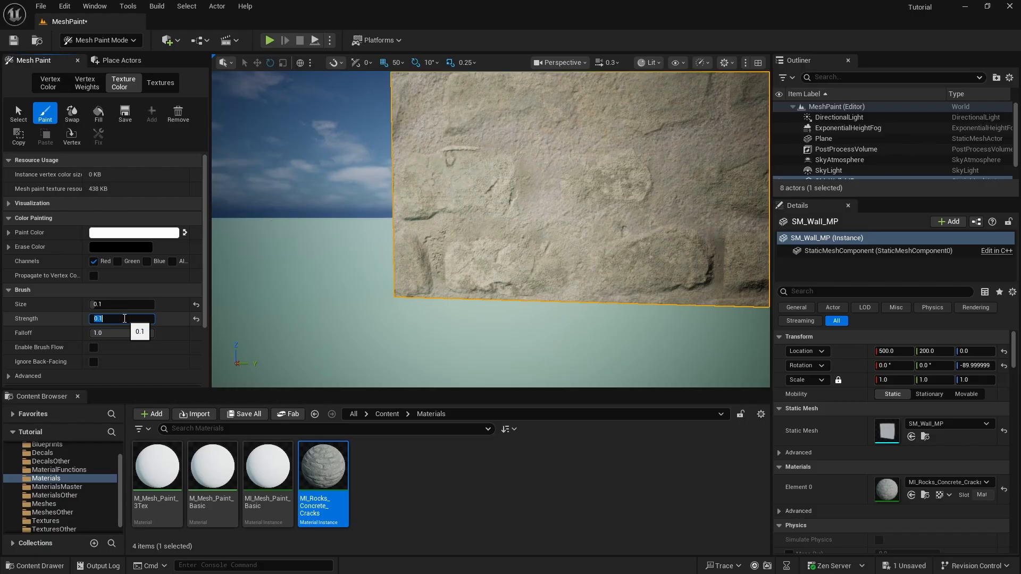
drag(451, 243, 441, 279)
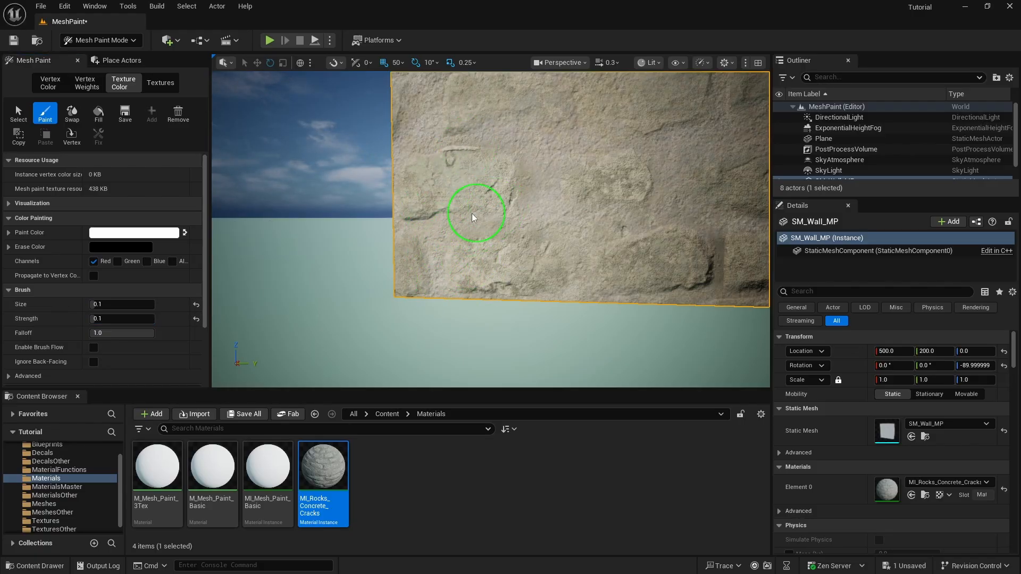
key(d)
mouse_move(409, 220)
right_down()
mouse_move(365, 212)
mouse_move(470, 237)
right_up()
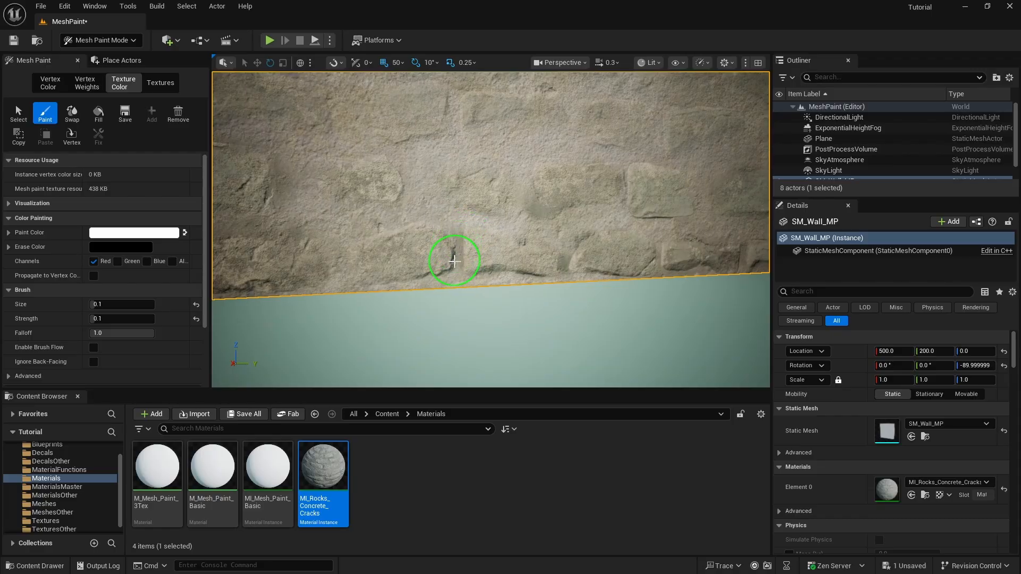
drag(447, 259, 455, 270)
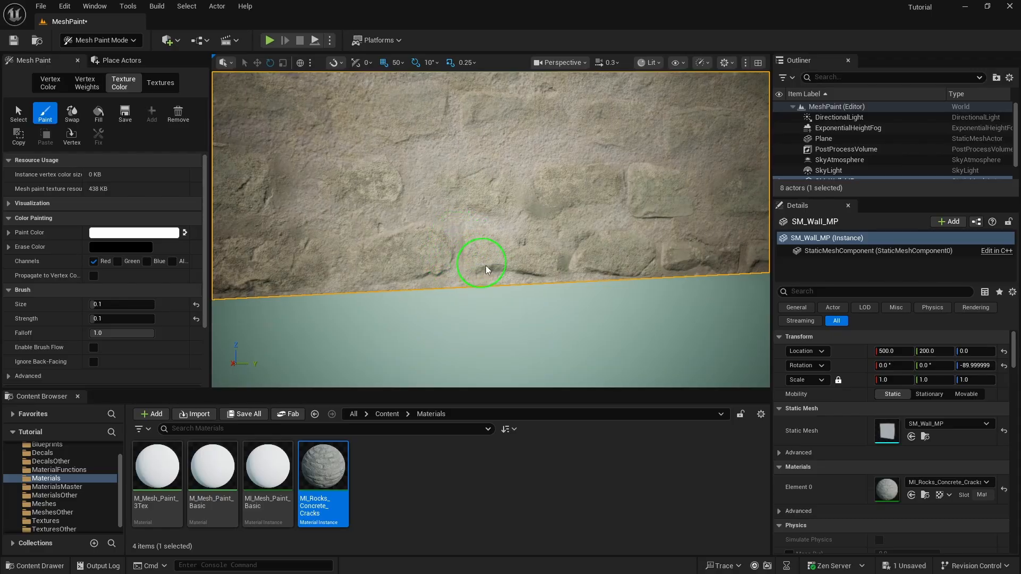
key(d)
right_drag(592, 276, 505, 239)
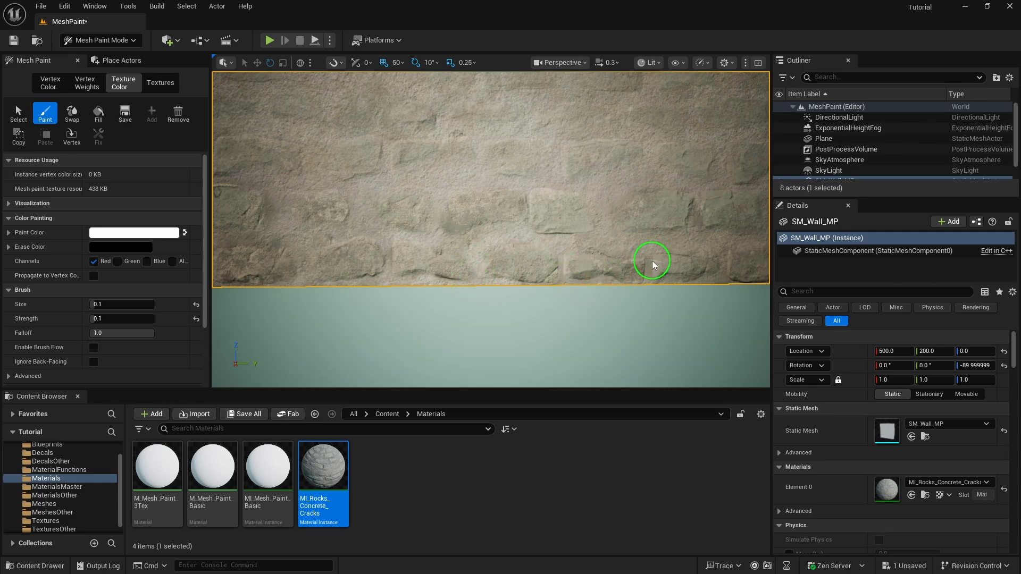
key(w)
mouse_move(605, 225)
right_down()
mouse_move(531, 234)
mouse_move(590, 274)
right_up()
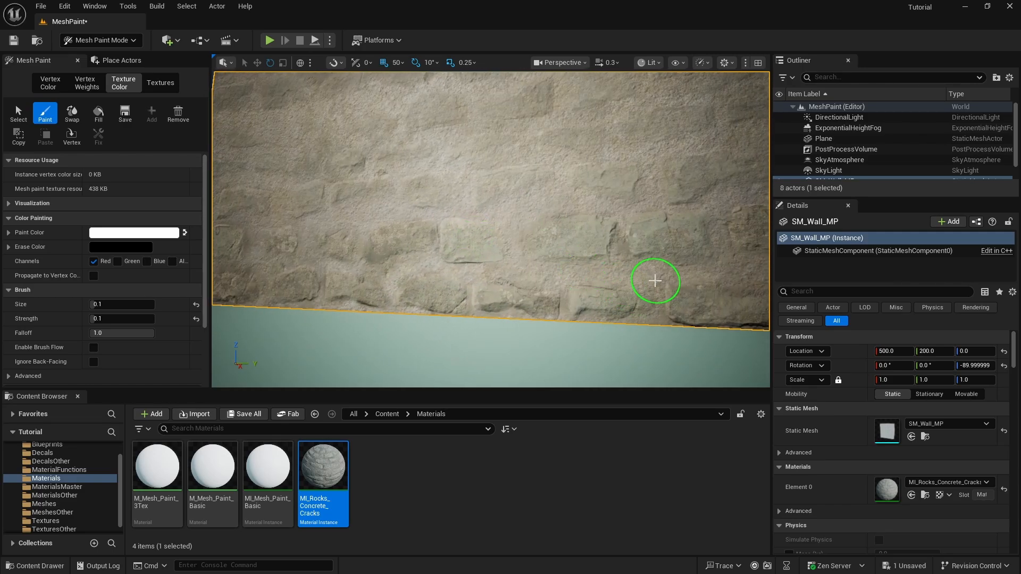
mouse_move(671, 271)
right_down()
mouse_move(617, 314)
mouse_move(652, 255)
mouse_move(665, 295)
mouse_move(697, 218)
mouse_move(695, 152)
mouse_move(686, 293)
mouse_move(698, 258)
mouse_move(654, 255)
mouse_move(697, 272)
right_up()
key(s)
Stop painting and save the level with File > Save All
key(w)
key(s)
key(d)
key(a)
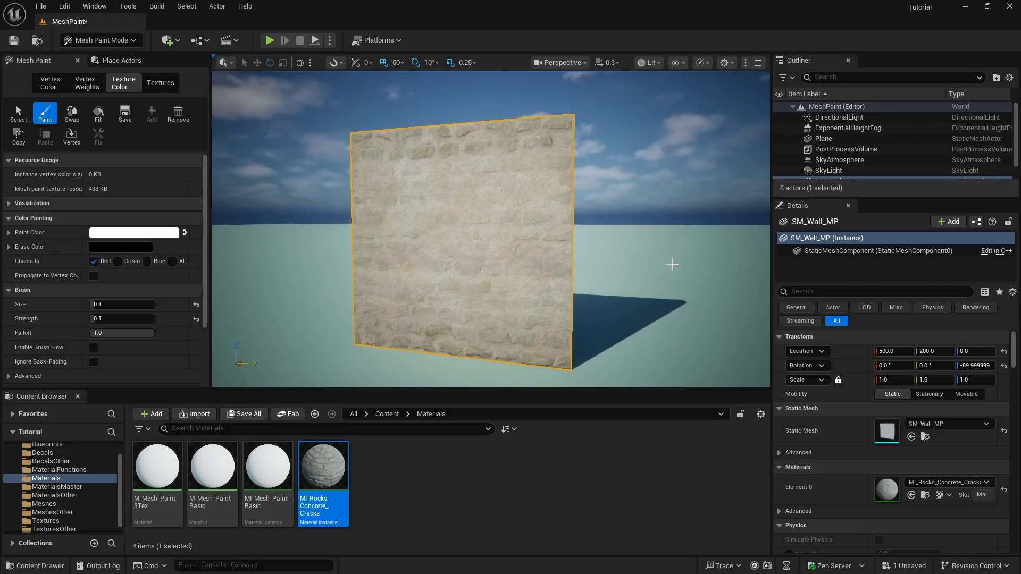
click(633, 89)
click(479, 261)
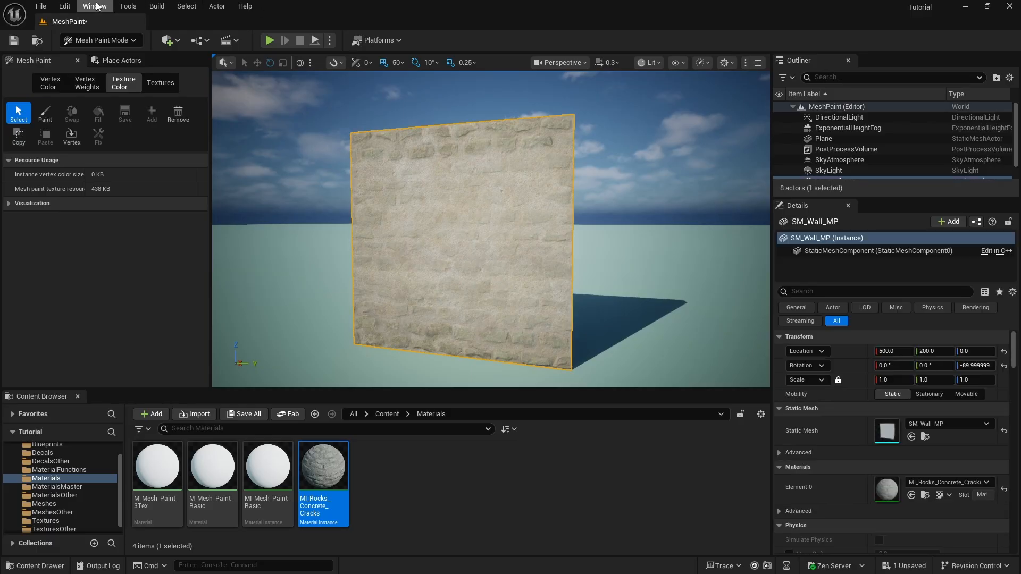
click(41, 5)
click(104, 157)
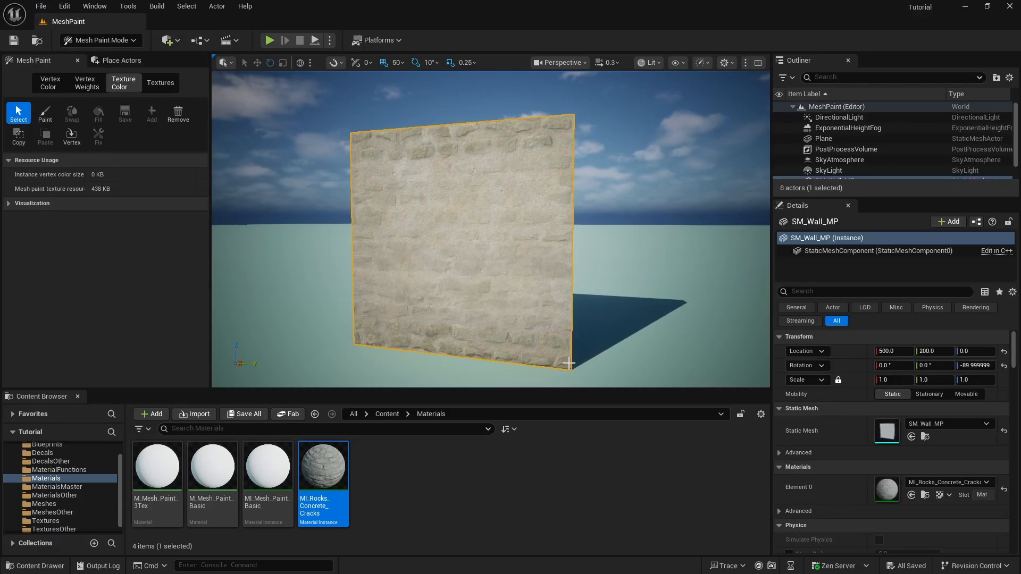
Switch to Selection Mode and Alt-drag a duplicate wall, SM_Wall_MP2, alongside the original
click(132, 40)
click(91, 70)
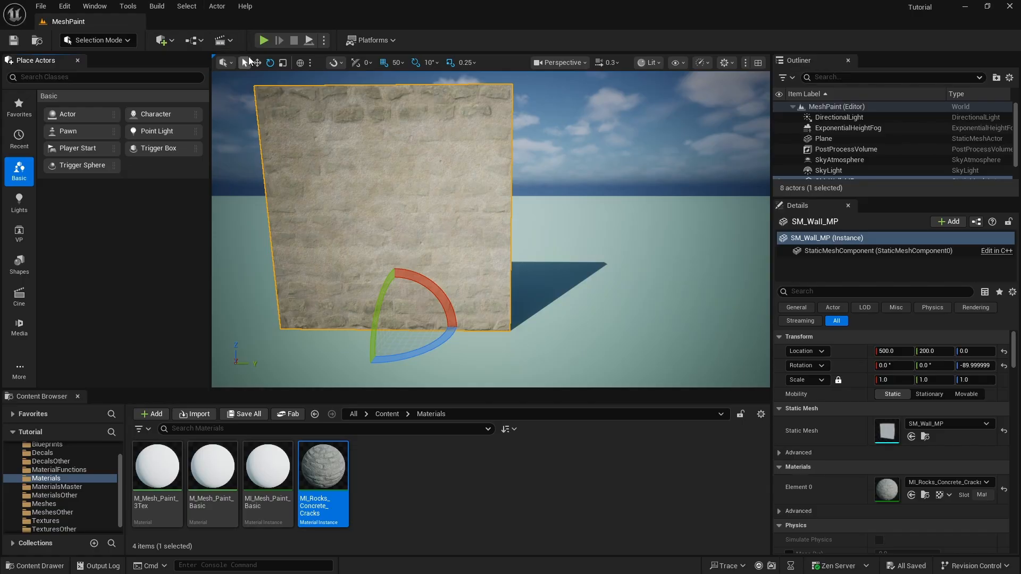
click(257, 62)
alt+drag(437, 324, 673, 336)
key(Escape)
Duplicate the wall as SM_Wall_MP3 and move it flush against the neighbouring wall
mouse_move(672, 336)
right_down()
mouse_move(713, 336)
mouse_move(718, 356)
mouse_move(638, 298)
mouse_move(647, 325)
mouse_move(663, 328)
right_up()
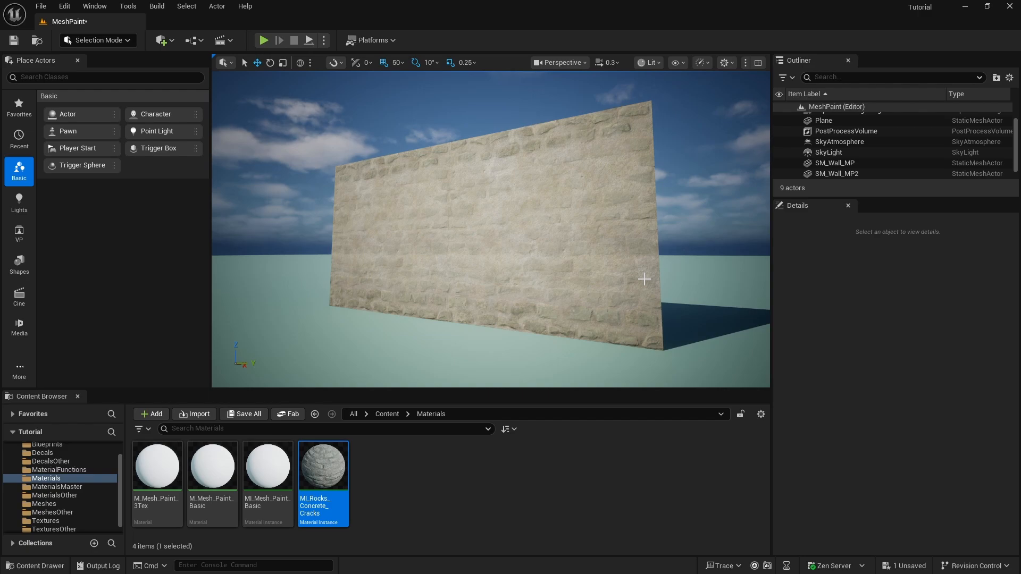
right_drag(596, 149, 620, 203)
click(474, 235)
right_drag(474, 235, 418, 235)
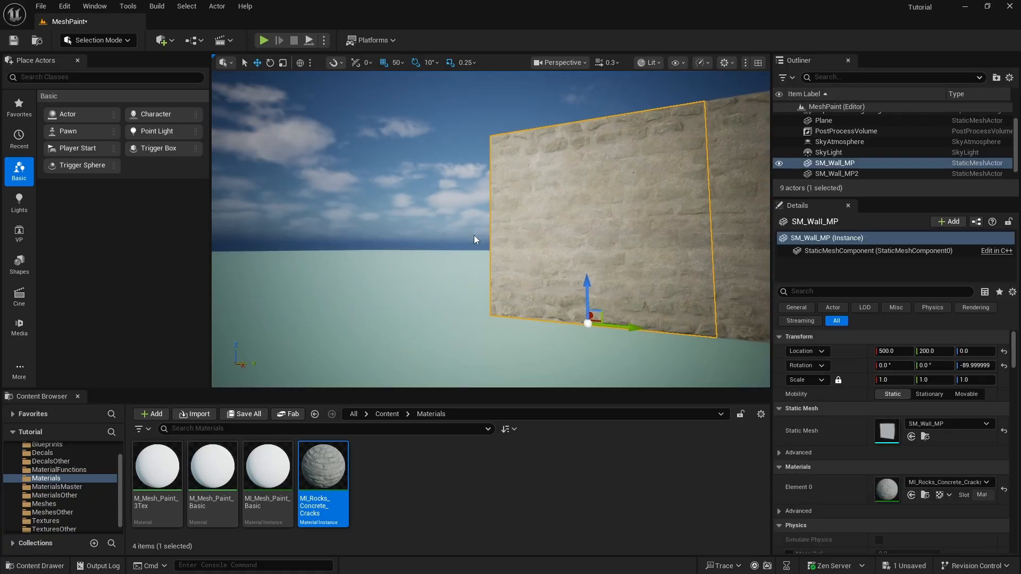
key(ctrl+d)
drag(630, 325, 450, 308)
key(Escape)
right_drag(449, 307, 467, 289)
Delete the two duplicate wall sections, leaving only the painted SM_Wall_MP
right_drag(491, 229, 426, 234)
key(s)
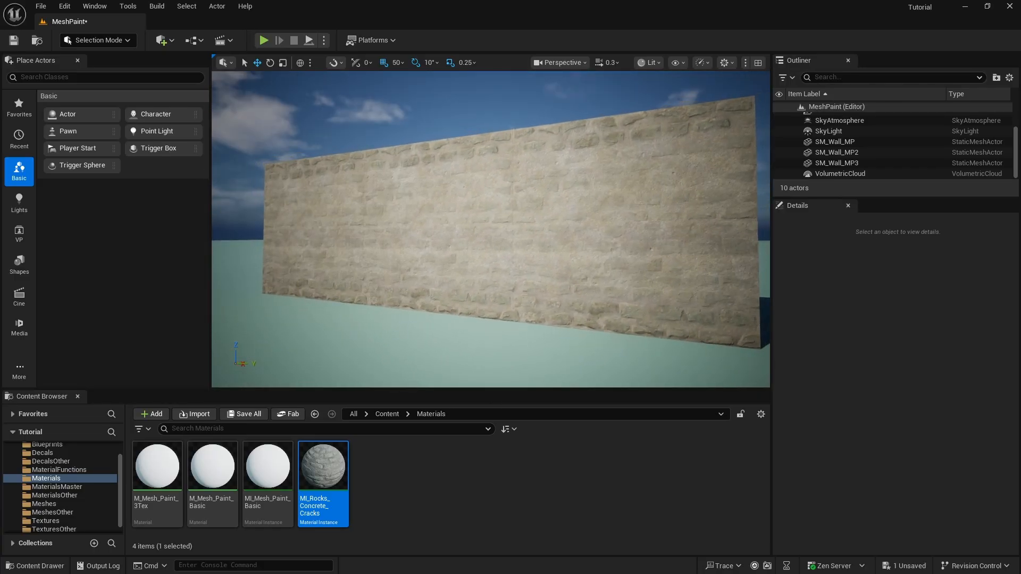
click(620, 212)
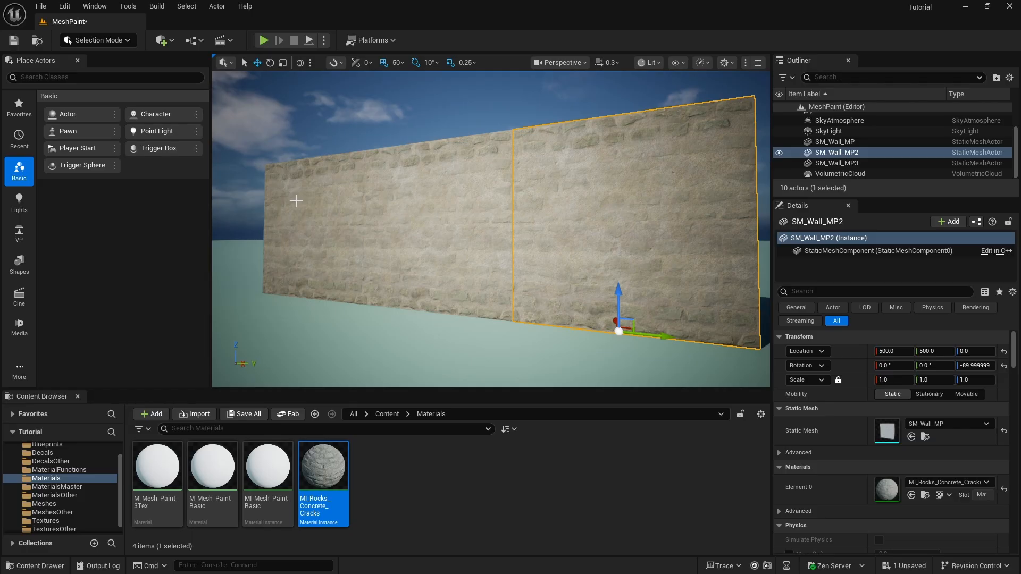
key(Delete)
key(w)
right_drag(490, 229, 432, 226)
key(w)
key(s)
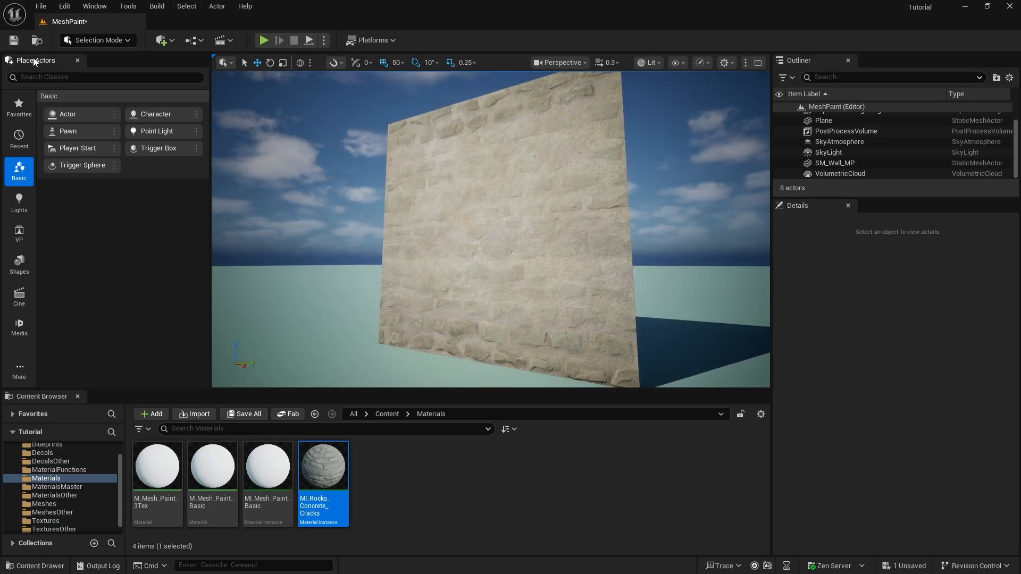
Save all changes, then select the wall and enter Mesh Paint mode
click(40, 6)
click(69, 169)
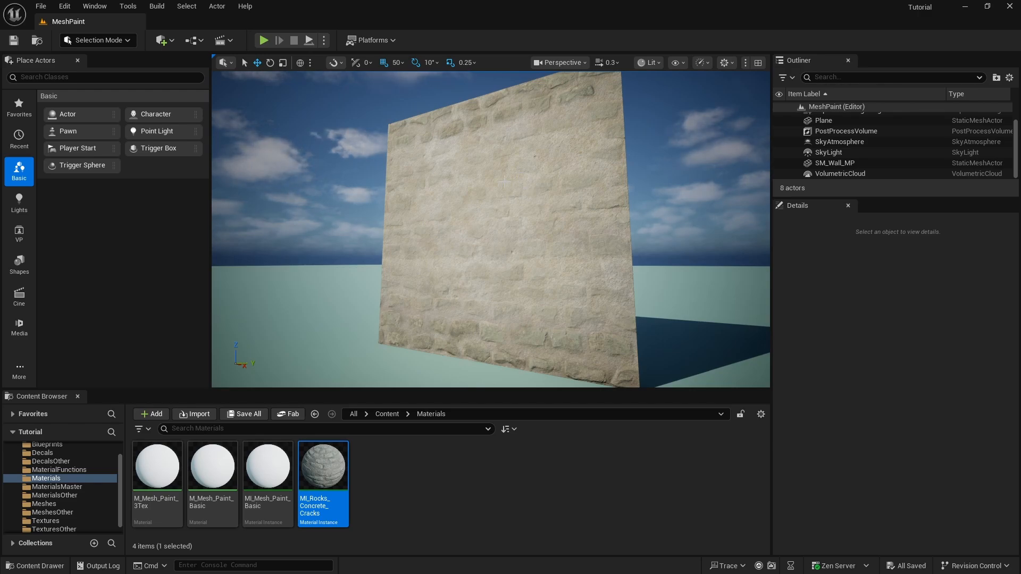
click(426, 277)
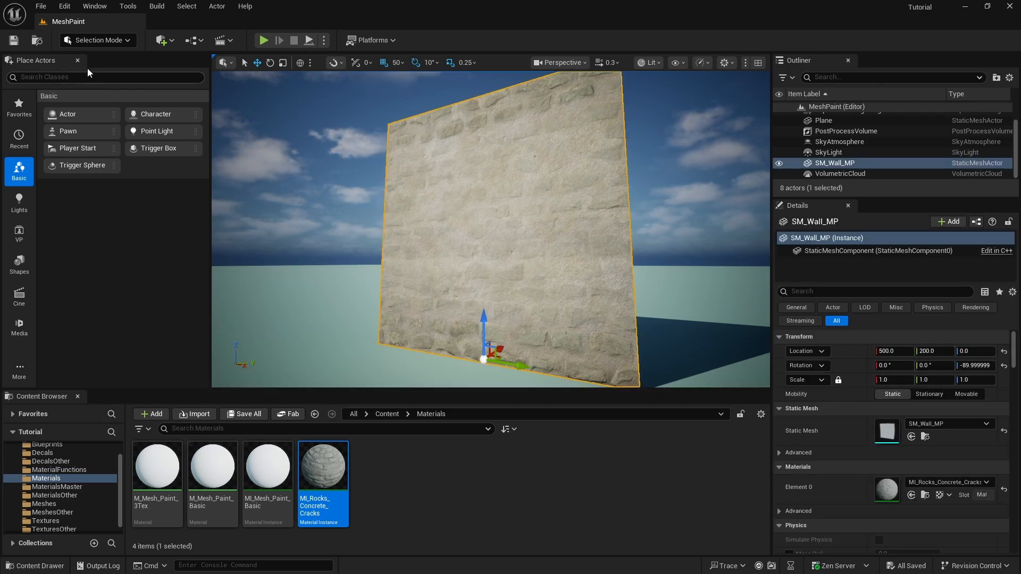
click(127, 41)
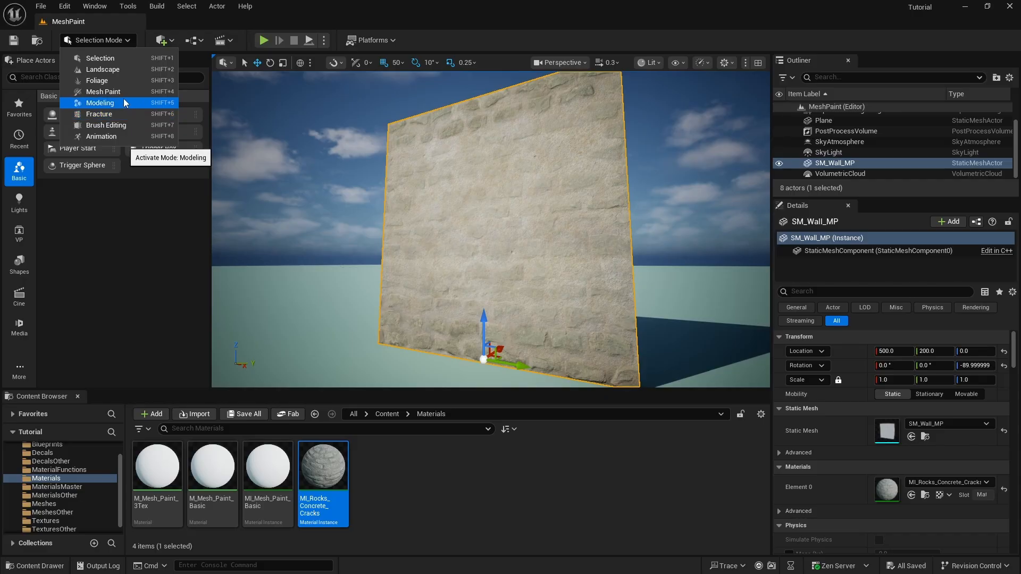
click(459, 181)
key(shift+4)
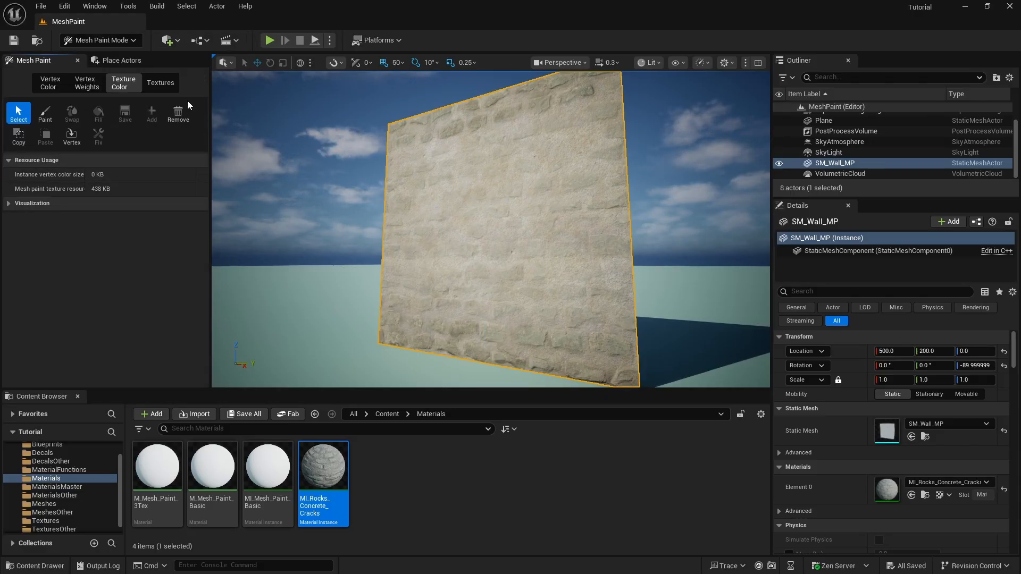
Start texture colour painting on the wall with only the Green channel enabled
click(46, 113)
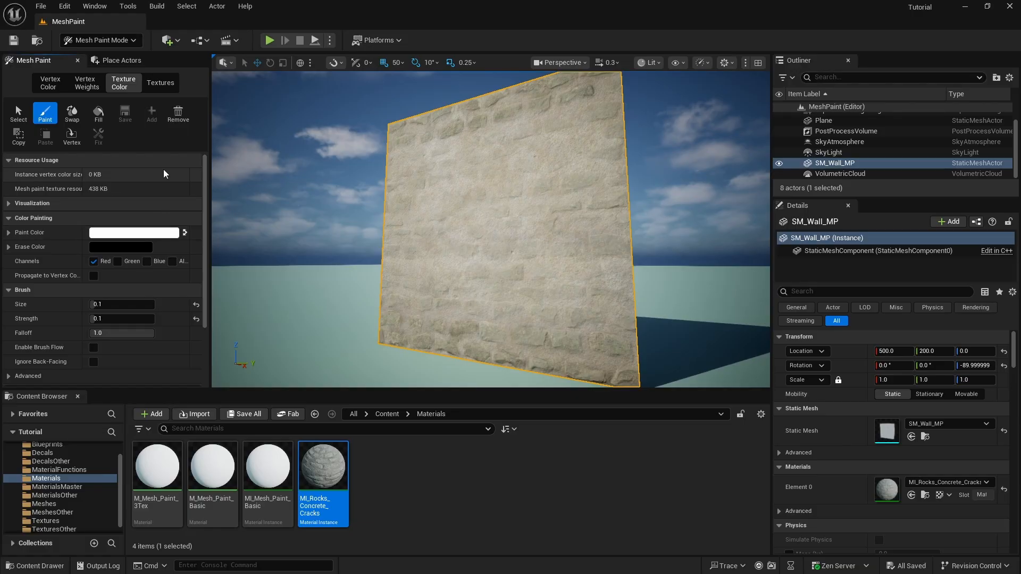
click(117, 261)
click(92, 261)
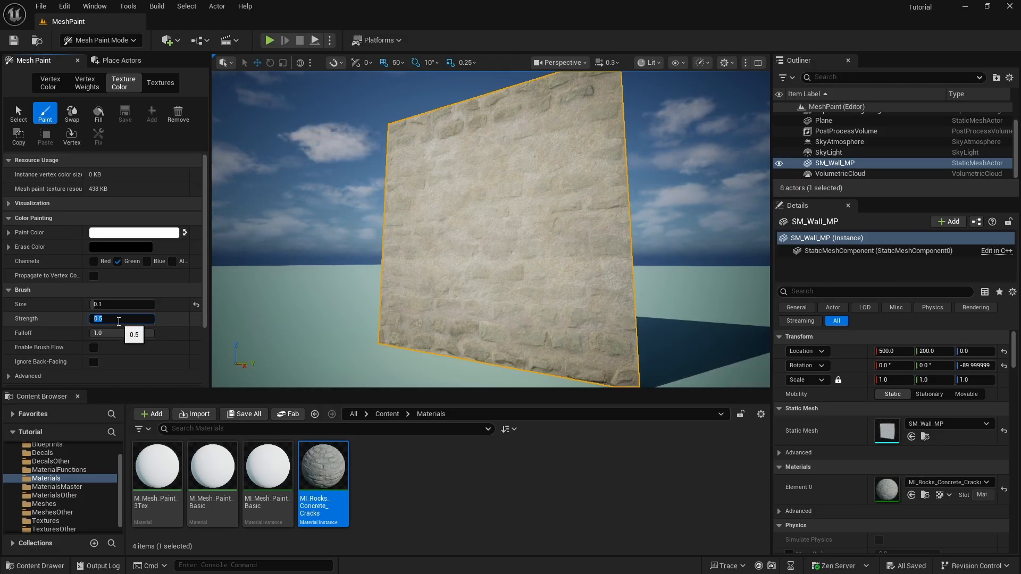
Fill the wall's green channel with crack detail and pull back to view it
click(106, 115)
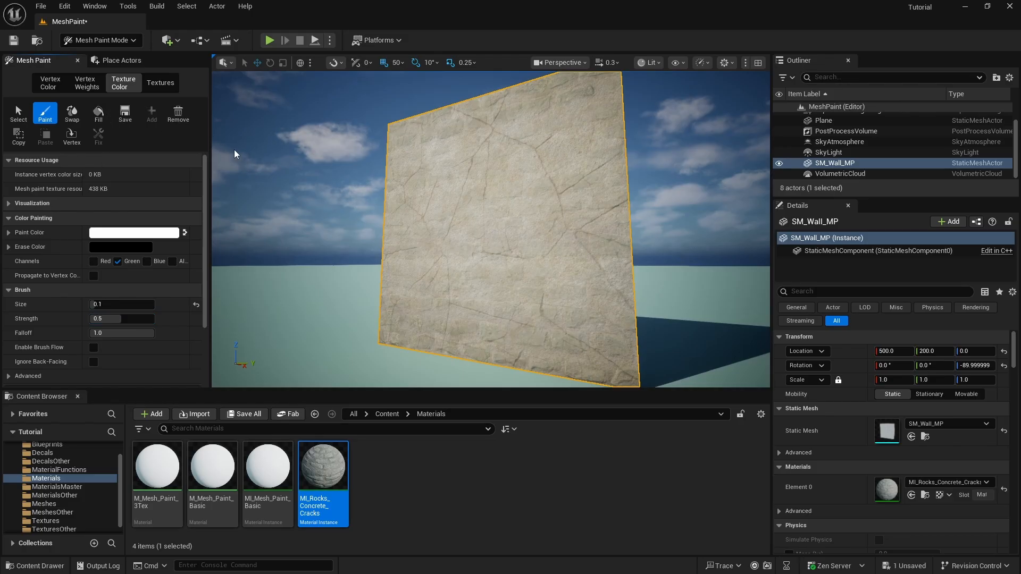
mouse_move(504, 206)
right_down()
mouse_move(379, 178)
mouse_move(450, 197)
mouse_move(465, 221)
mouse_move(479, 186)
mouse_move(483, 213)
mouse_move(475, 189)
mouse_move(347, 160)
mouse_move(417, 169)
right_up()
key(s)
key(w)
key(s)
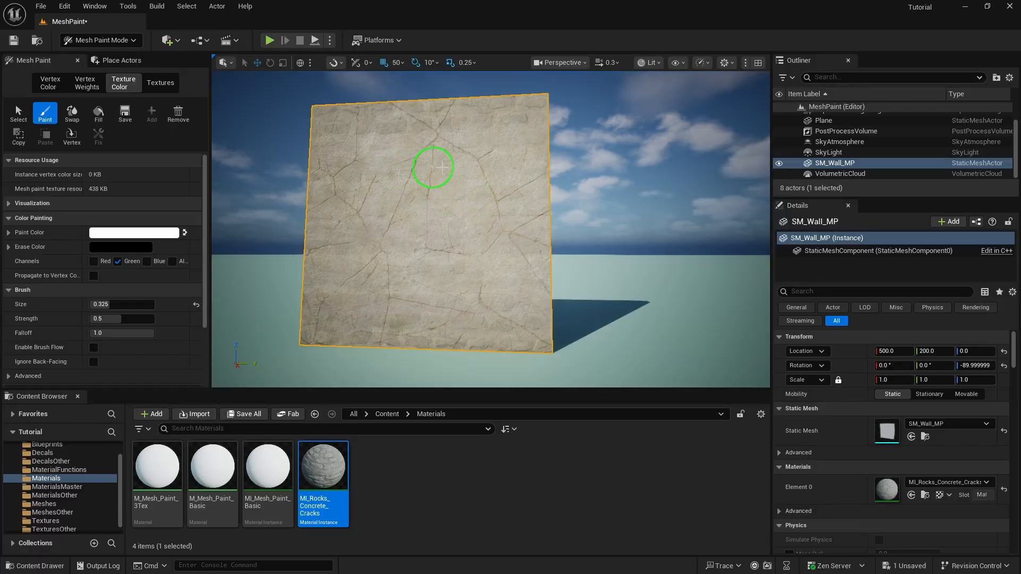
Switch the paint colour to black and erase the cracks along the wall's top edge
click(184, 233)
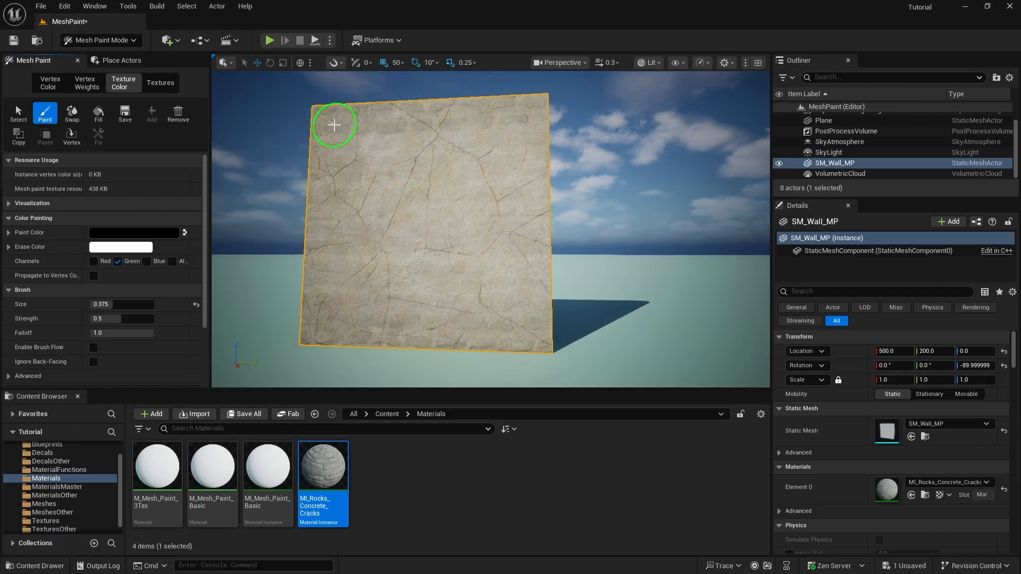
mouse_move(334, 125)
mouse_down()
mouse_move(496, 114)
mouse_move(394, 112)
mouse_up()
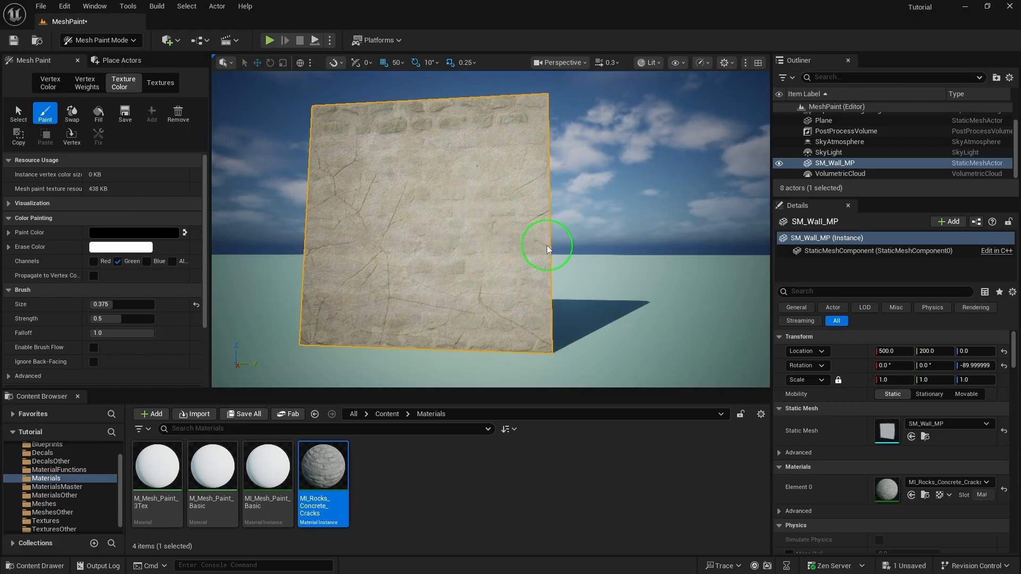
mouse_move(547, 245)
right_down()
mouse_move(495, 245)
mouse_move(545, 221)
right_up()
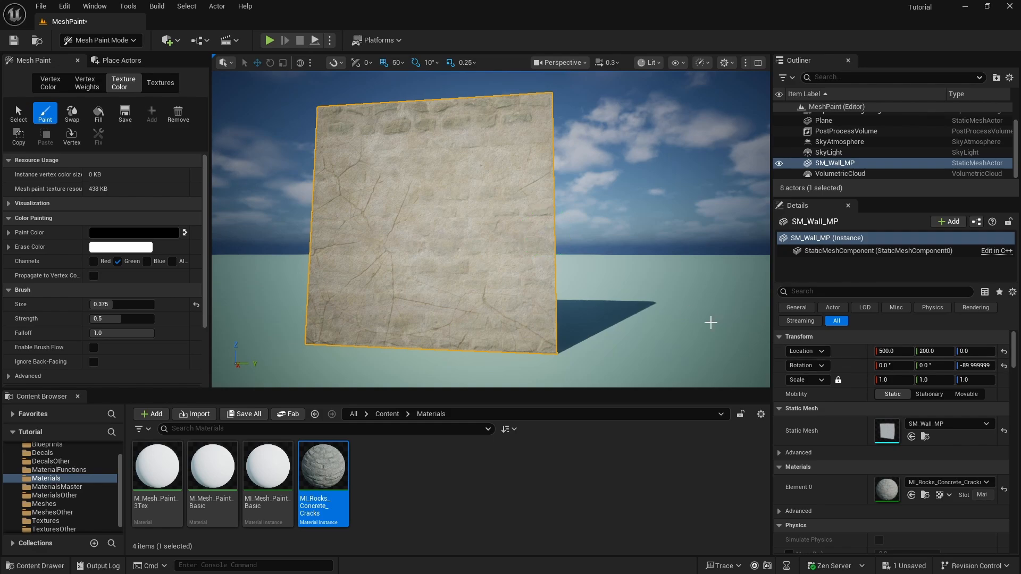
right_drag(554, 276, 407, 292)
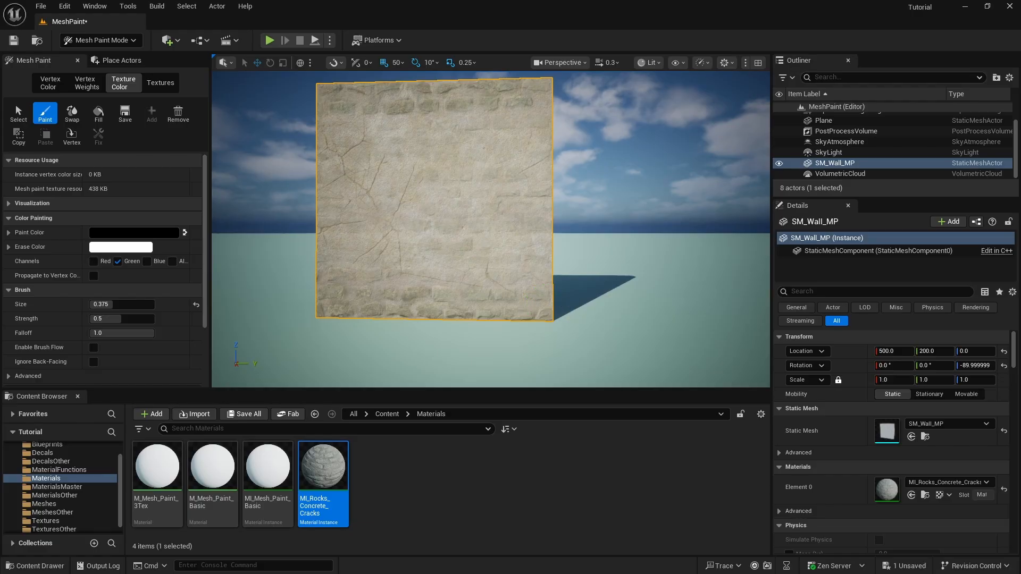
Shrink the brush to 0.175 and paint away cracks on the wall's lower part to reveal bricks
right_drag(578, 266, 548, 303)
key(w)
key(bracketleft)
key(bracketleft)
key(bracketleft)
key(bracketleft)
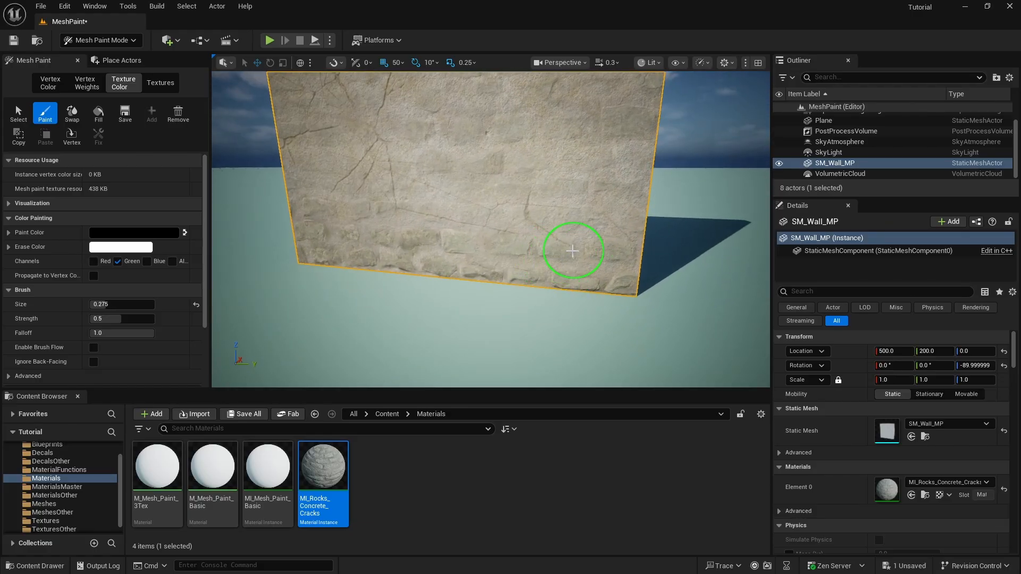
key(bracketleft)
key(bracketleft)
key(bracketleft)
mouse_move(573, 251)
right_down()
mouse_move(572, 274)
mouse_move(612, 276)
mouse_move(564, 250)
mouse_move(556, 260)
right_up()
key(w)
key(s)
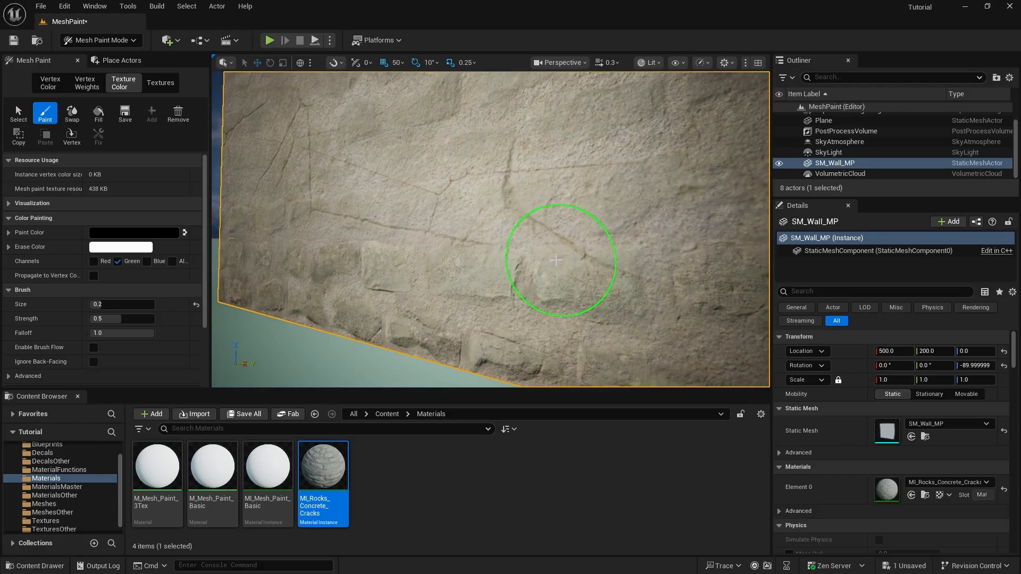
key(bracketleft)
mouse_move(668, 299)
mouse_down()
mouse_move(399, 260)
mouse_move(462, 269)
mouse_up()
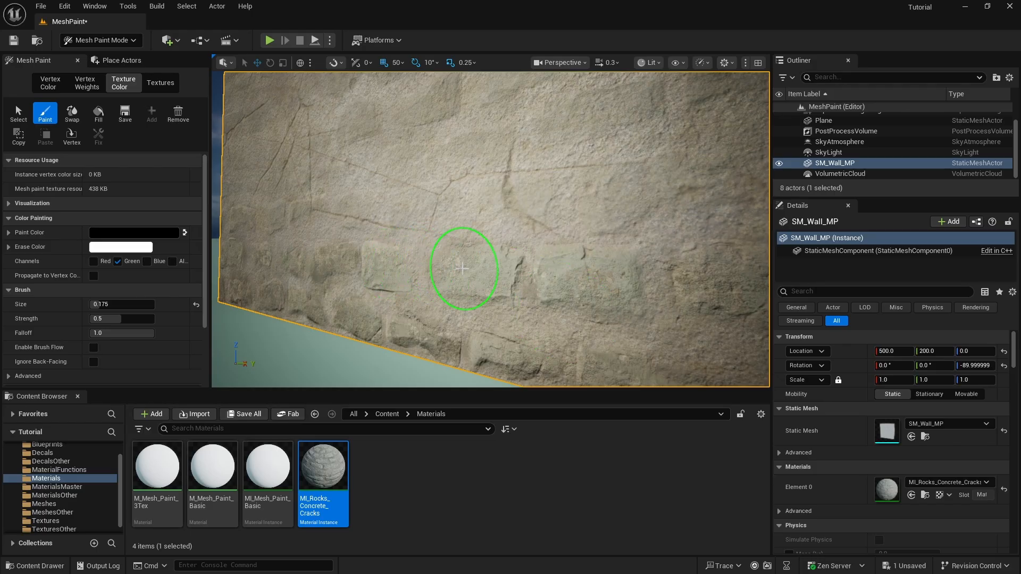
Fly back to review the whole wall, then save all changes with File > Save All
key(s)
mouse_move(462, 269)
right_down()
mouse_move(465, 289)
mouse_move(565, 271)
mouse_move(574, 186)
mouse_move(526, 180)
mouse_move(595, 349)
mouse_move(561, 312)
mouse_move(558, 229)
mouse_move(526, 271)
mouse_move(545, 353)
right_up()
key(s)
key(w)
key(s)
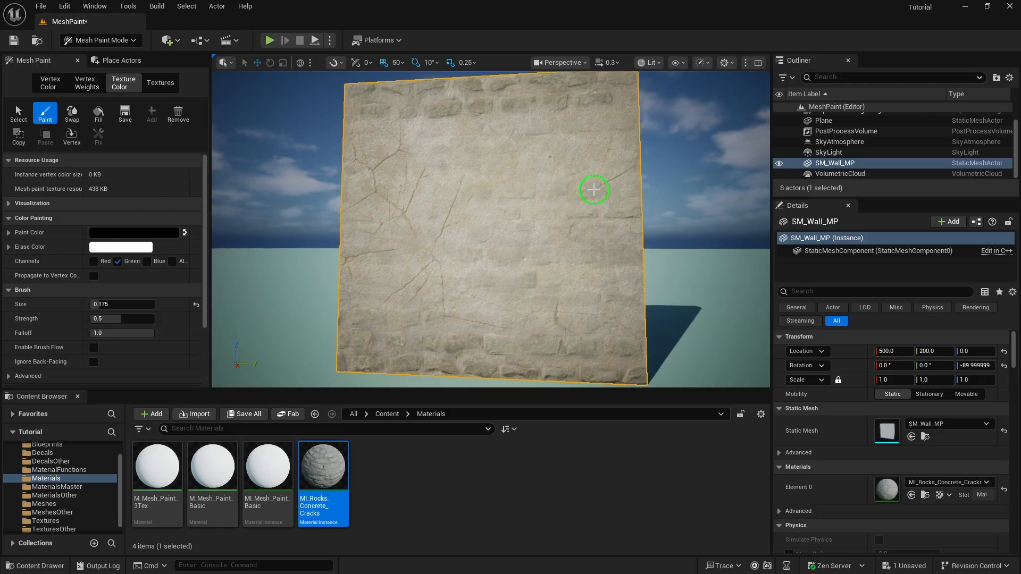
key(s)
right_drag(549, 270, 536, 270)
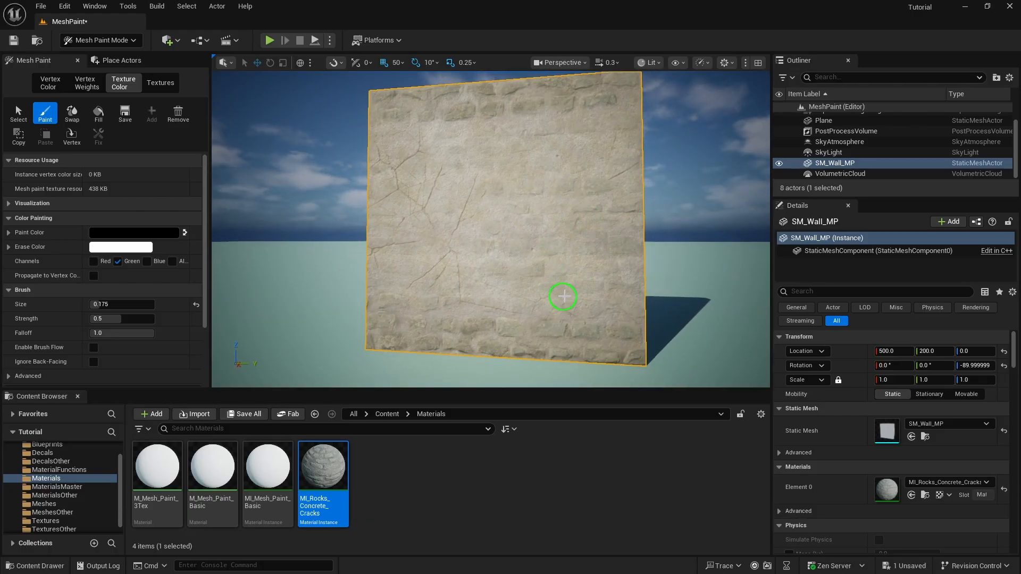
key(w)
right_drag(546, 246, 506, 243)
key(s)
mouse_move(440, 186)
right_down()
mouse_move(476, 182)
mouse_move(445, 198)
mouse_move(483, 198)
mouse_move(464, 206)
mouse_move(413, 196)
mouse_move(589, 229)
mouse_move(427, 180)
mouse_move(483, 183)
mouse_move(515, 197)
mouse_move(481, 167)
mouse_move(483, 212)
right_up()
key(w)
key(s)
key(w)
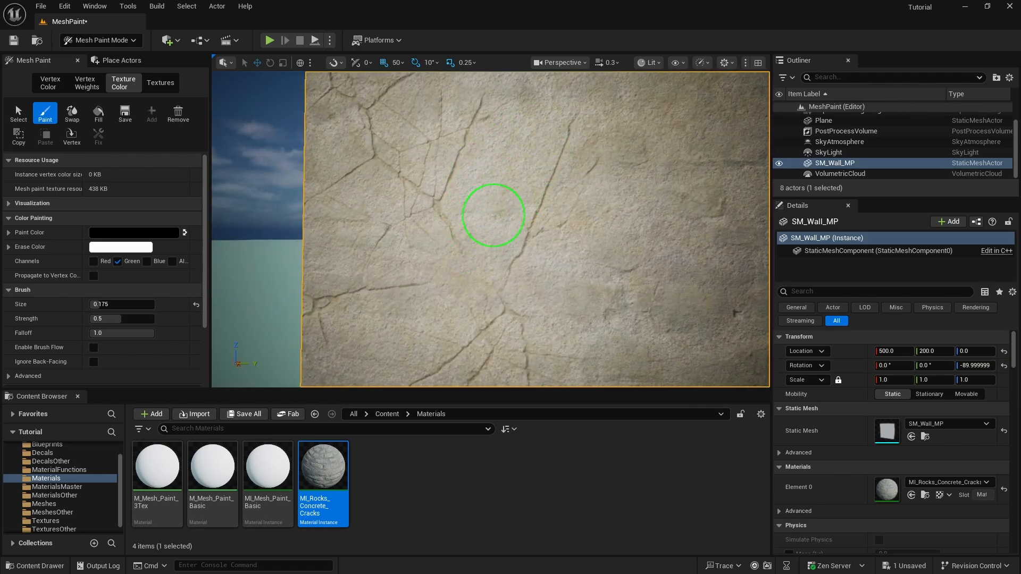
mouse_move(495, 252)
right_down()
mouse_move(607, 264)
mouse_move(439, 244)
mouse_move(494, 252)
right_up()
key(s)
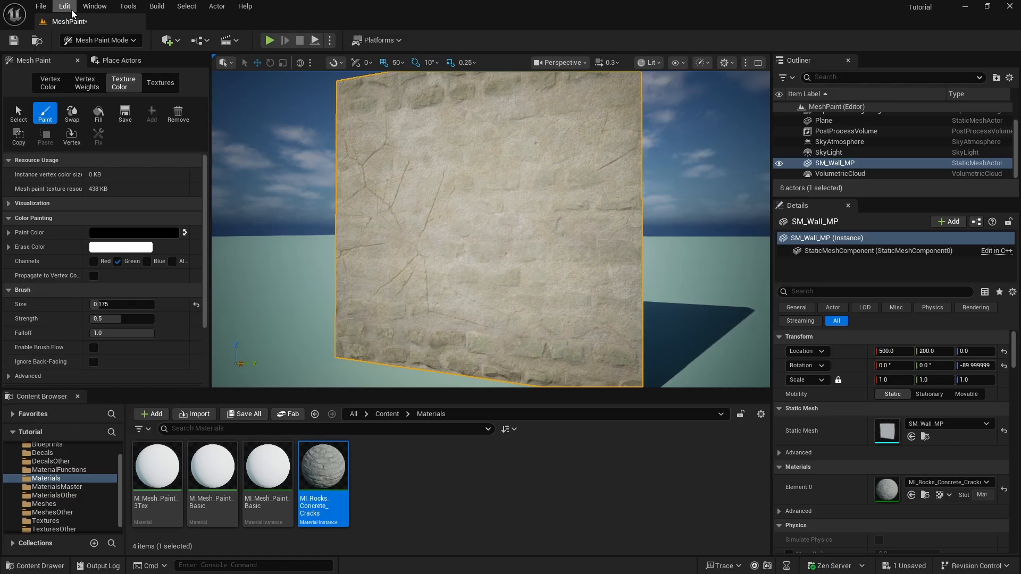
click(41, 6)
click(76, 157)
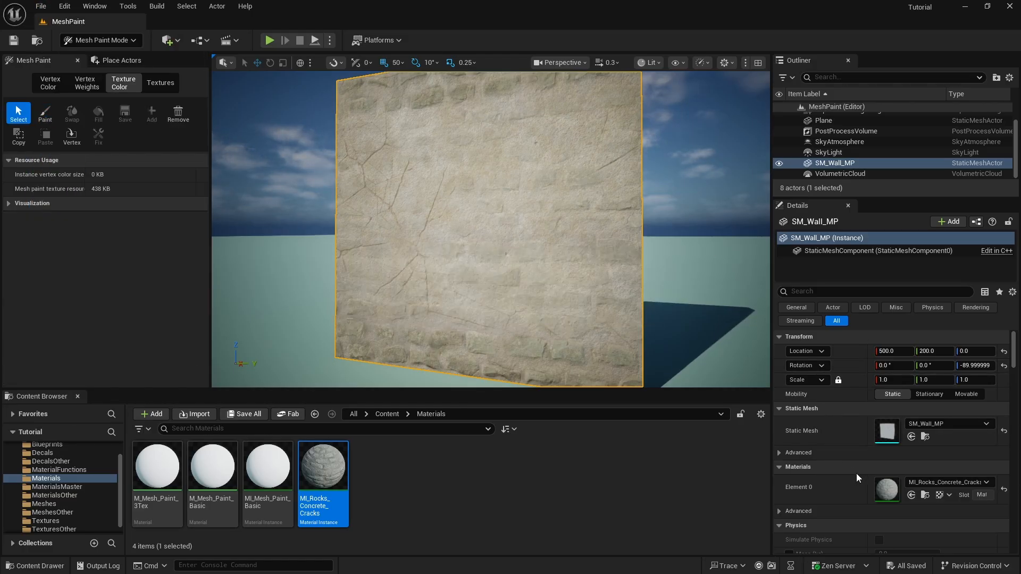
In MI_Rocks_Concrete_Cracks, assign T_1px_Green_COL to Green Color Rough to preview painted areas in green
double_click(887, 488)
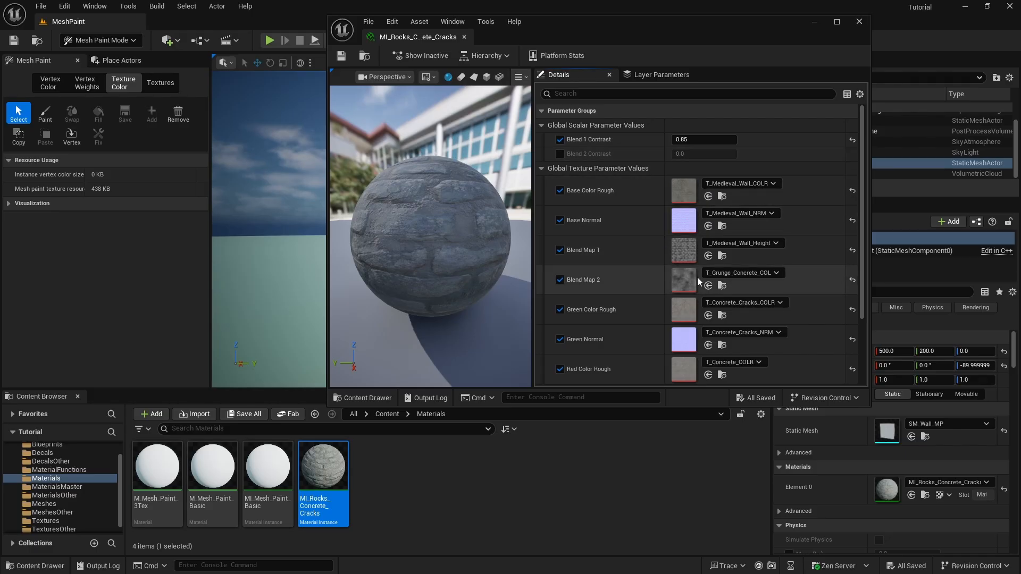
scroll(692, 245, down, 3)
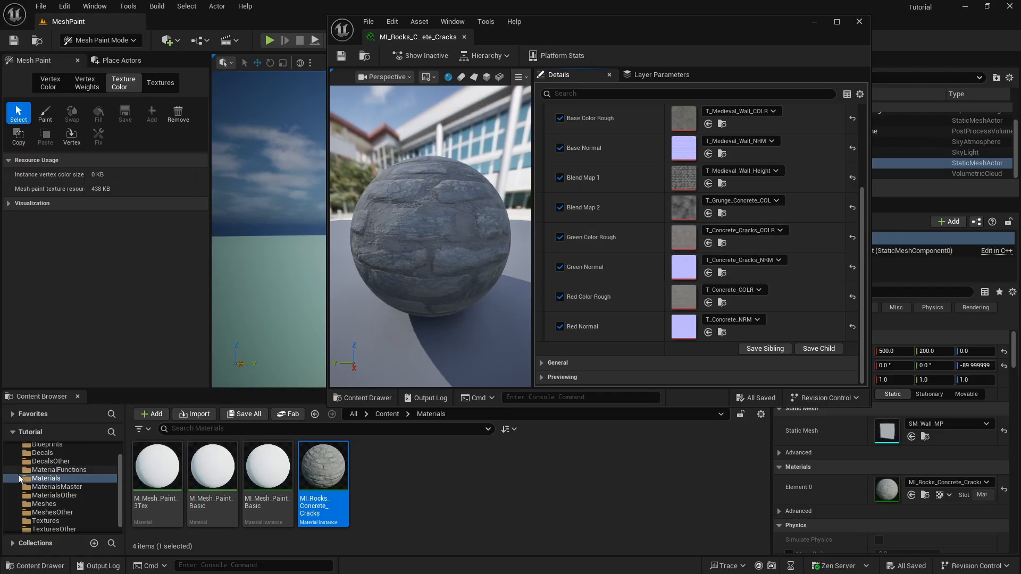
click(45, 520)
drag(268, 468, 682, 238)
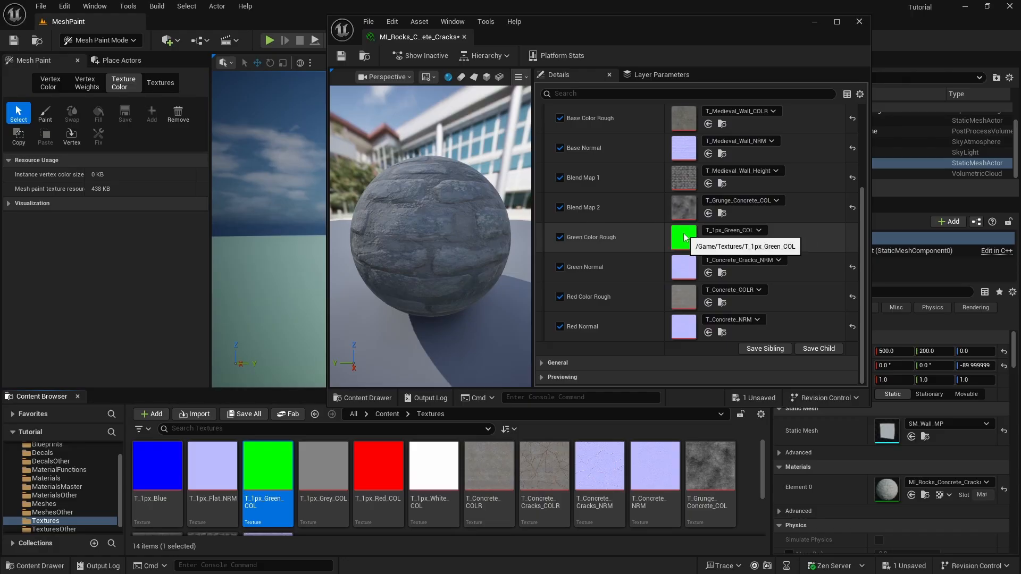
drag(611, 23, 687, 202)
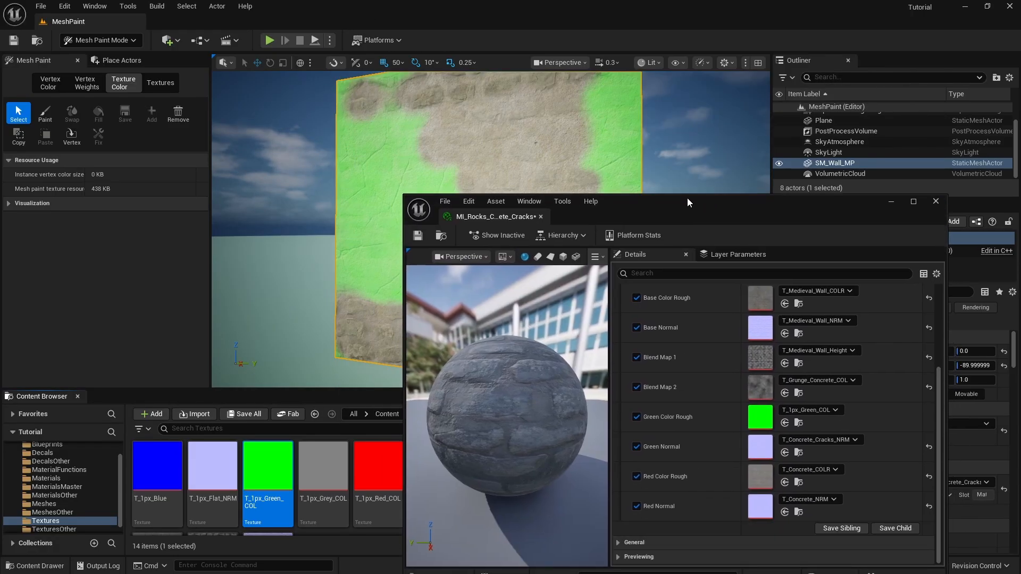
Save and close the material instance, then fly toward the green-painted wall
click(418, 237)
click(936, 201)
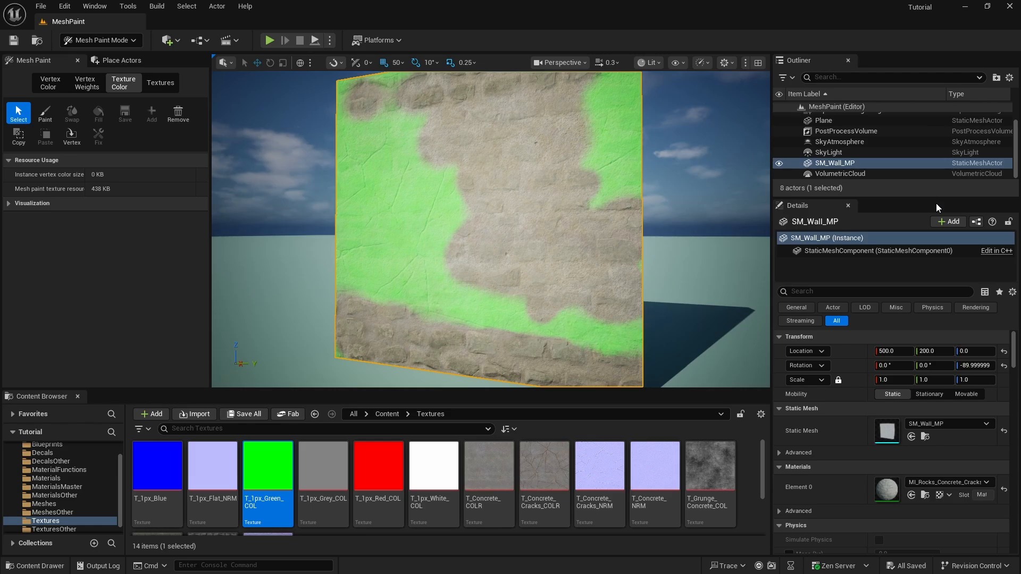
mouse_move(402, 273)
right_down()
mouse_move(322, 238)
mouse_move(445, 272)
right_up()
key(w)
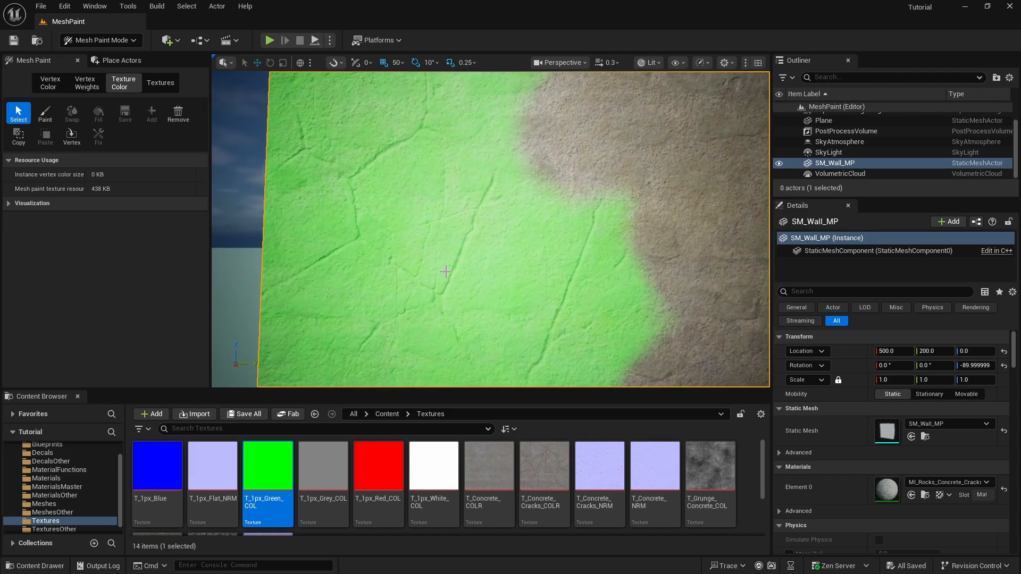
Shrink the brush and paint black over the excess green band and patch right of the crack
click(45, 112)
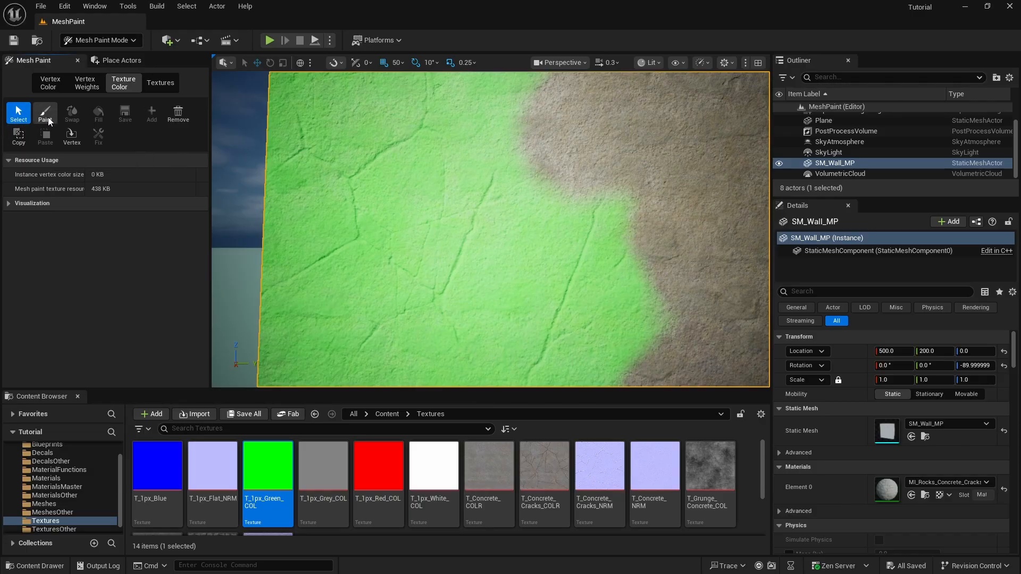
key(bracketright)
key(bracketleft)
key(bracketleft)
key(bracketleft)
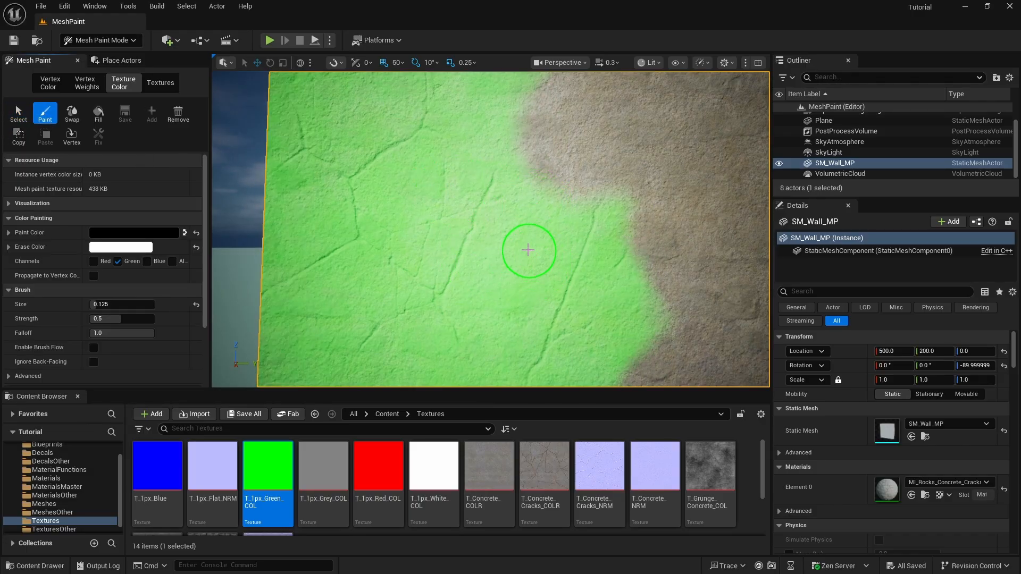
right_drag(532, 229, 510, 277)
key(w)
mouse_move(526, 220)
mouse_down()
mouse_move(528, 229)
mouse_move(591, 101)
mouse_move(608, 191)
mouse_up()
key(s)
right_drag(606, 198, 623, 221)
mouse_move(587, 219)
mouse_down()
mouse_move(599, 272)
mouse_move(604, 210)
mouse_move(569, 269)
mouse_move(506, 301)
mouse_move(604, 244)
mouse_up()
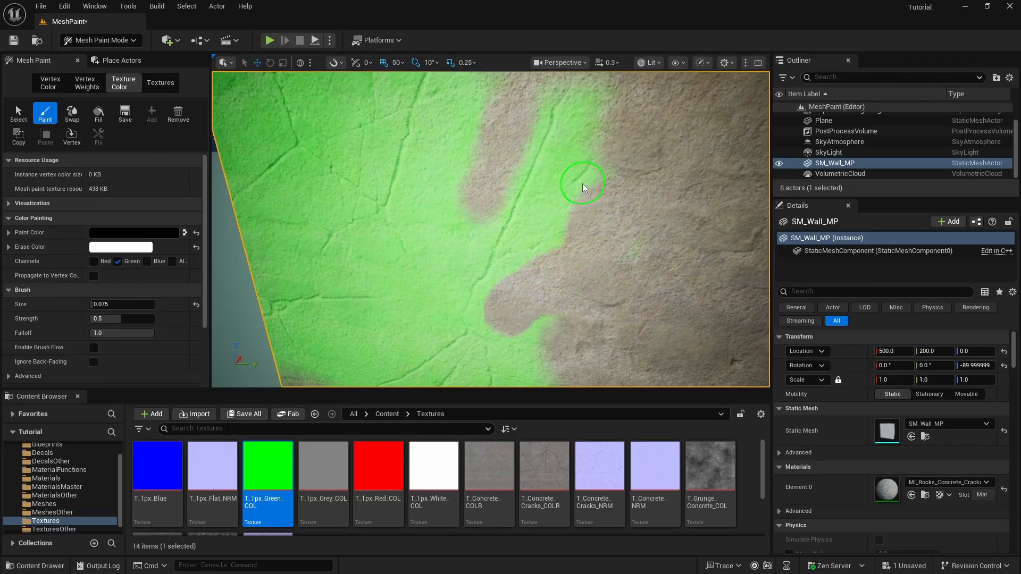
key(w)
mouse_move(584, 187)
right_down()
mouse_move(607, 181)
mouse_move(596, 188)
right_up()
key(s)
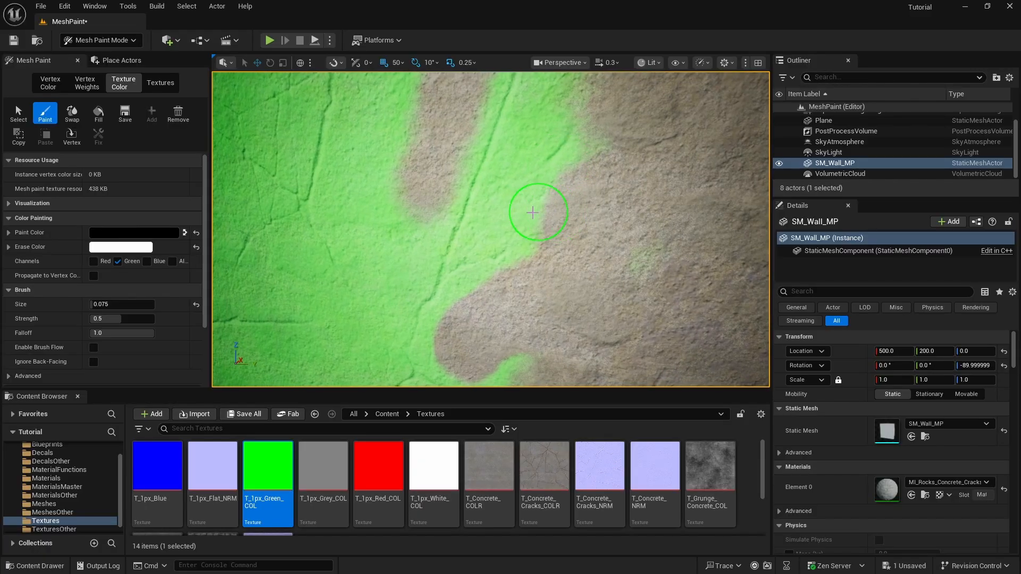
Erase more green strips beside the crack lines, leaving only thin green cracks
mouse_move(532, 213)
mouse_down()
mouse_move(506, 215)
mouse_move(542, 210)
mouse_move(605, 161)
mouse_up()
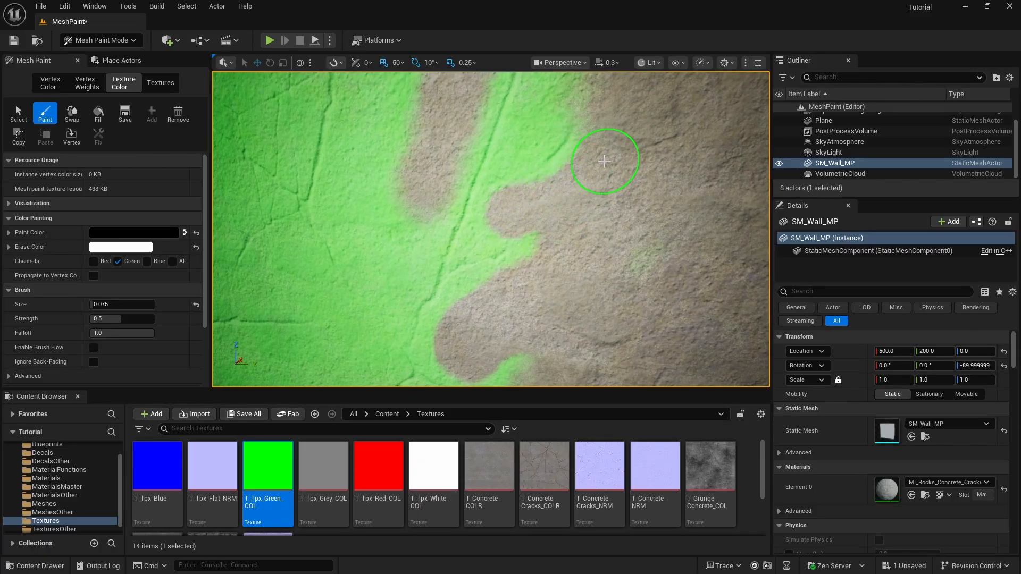
key(s)
mouse_move(674, 276)
right_down()
mouse_move(665, 255)
mouse_move(604, 346)
right_up()
key(w)
key(s)
drag(519, 224, 553, 146)
mouse_move(613, 191)
right_down()
mouse_move(598, 173)
mouse_move(612, 191)
right_up()
key(s)
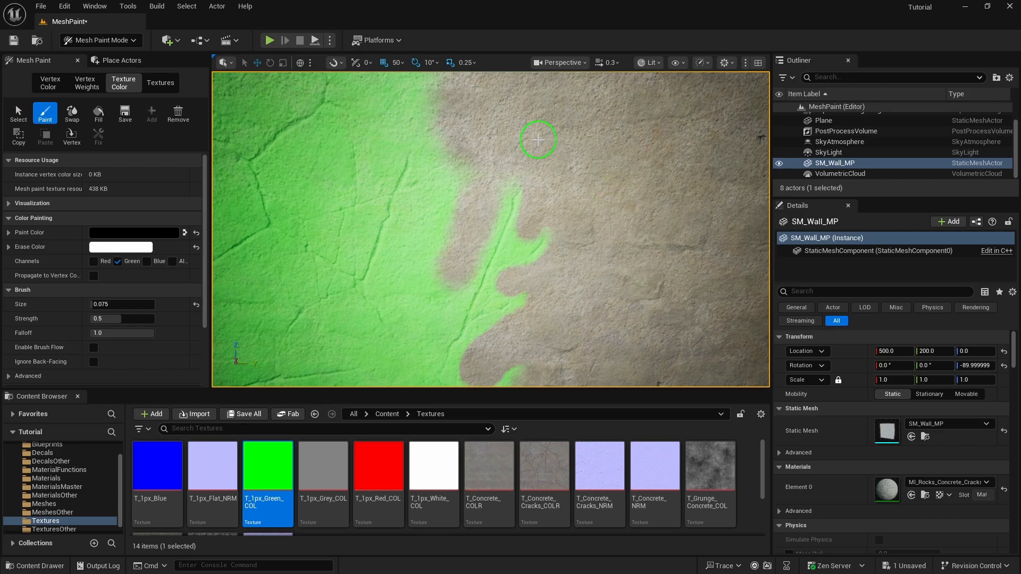
key(s)
mouse_move(492, 215)
right_down()
mouse_move(475, 218)
mouse_move(508, 204)
right_up()
Fly around the wall to view the wider green crack bands, then open its material instance
key(w)
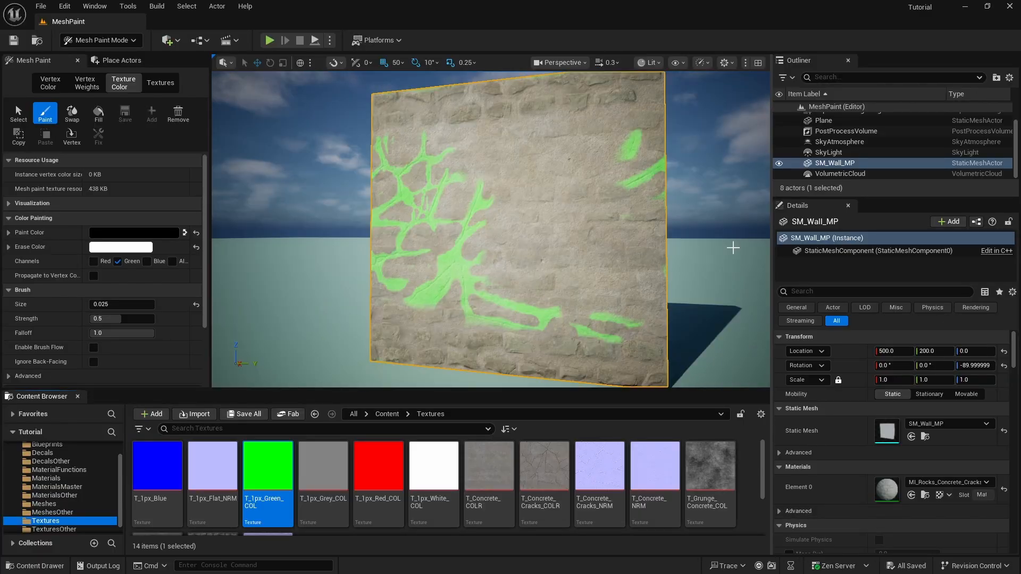
key(a)
mouse_move(436, 200)
right_down()
mouse_move(494, 201)
mouse_move(463, 200)
right_up()
key(d)
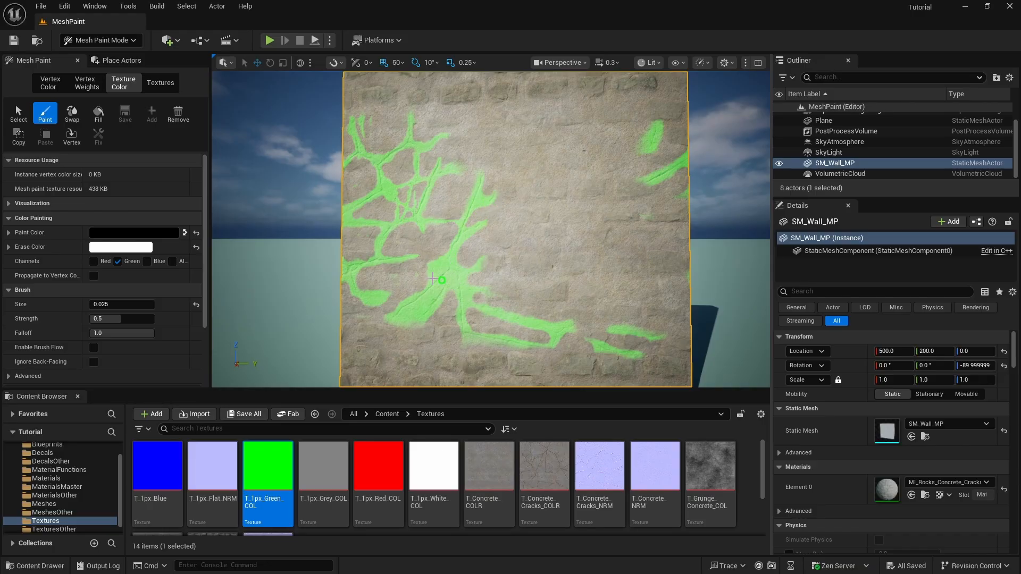
right_drag(526, 174, 491, 179)
key(d)
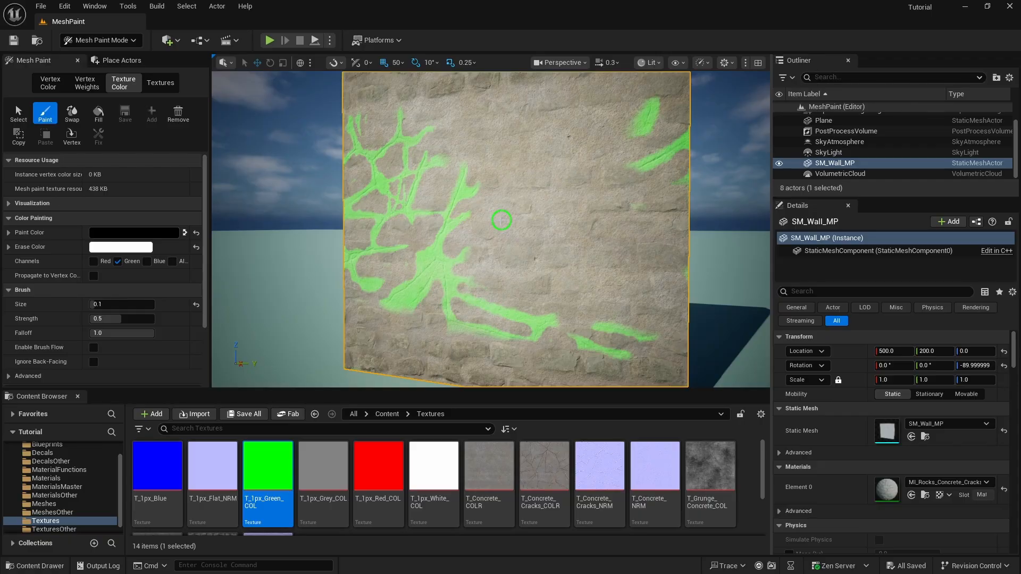
key(w)
mouse_move(469, 194)
right_down()
mouse_move(441, 195)
mouse_move(574, 235)
mouse_move(702, 228)
mouse_move(600, 281)
mouse_move(508, 256)
mouse_move(501, 239)
mouse_move(484, 246)
mouse_move(497, 224)
right_up()
key(s)
key(s)
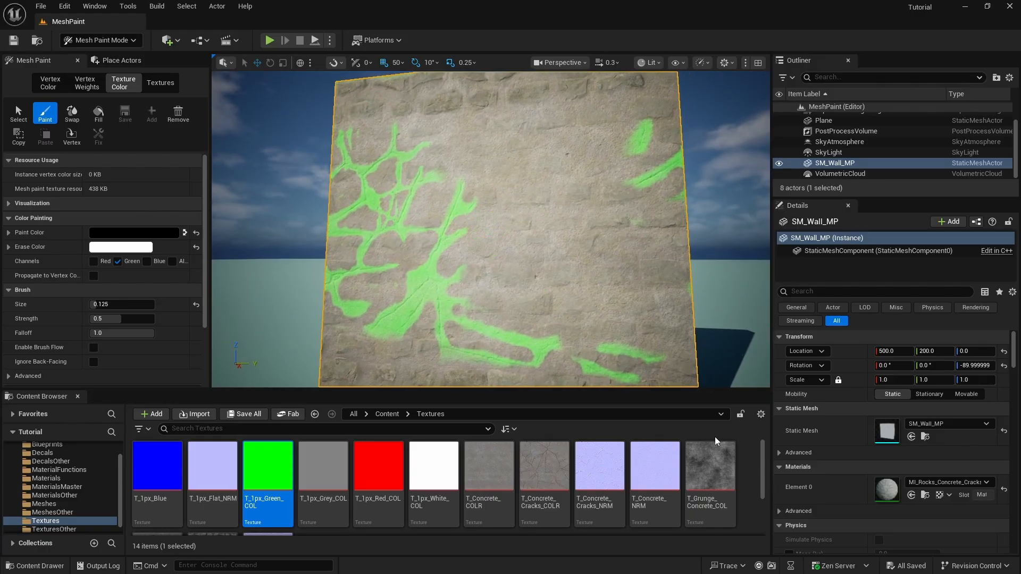
double_click(883, 488)
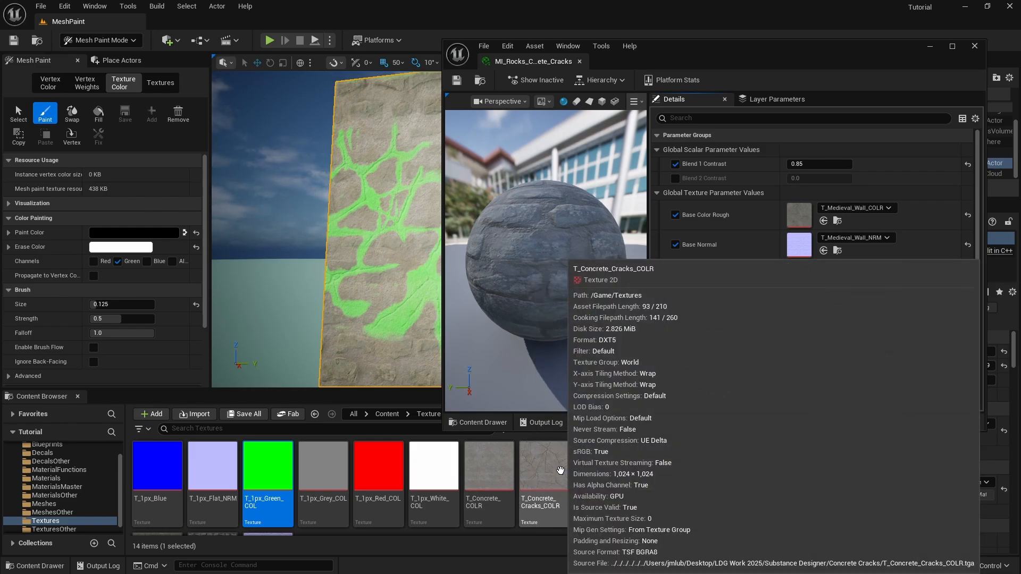
Set Green Color Rough to T_Concrete_Cracks_COLR and close the material instance editor
drag(564, 507, 809, 341)
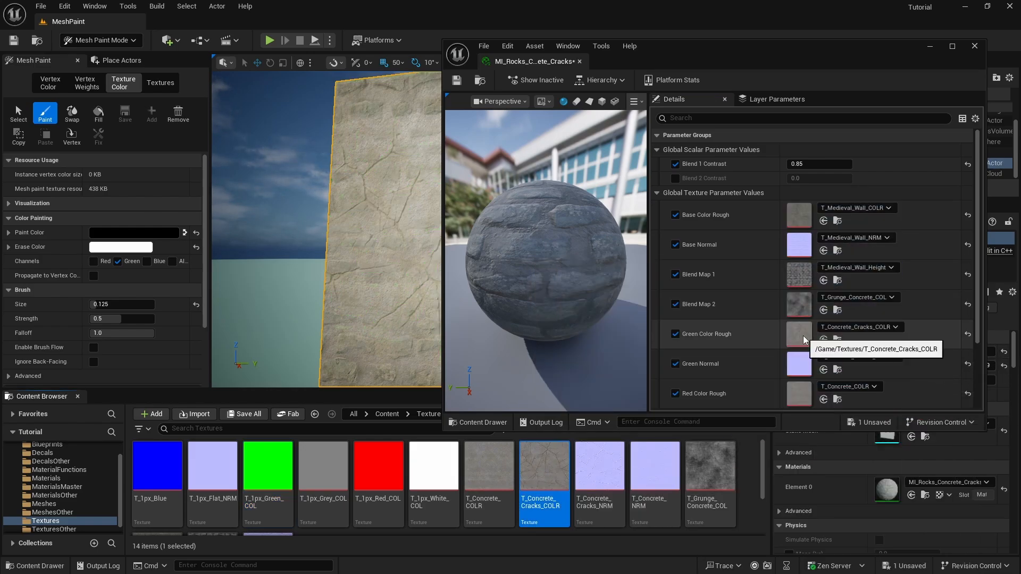
click(974, 47)
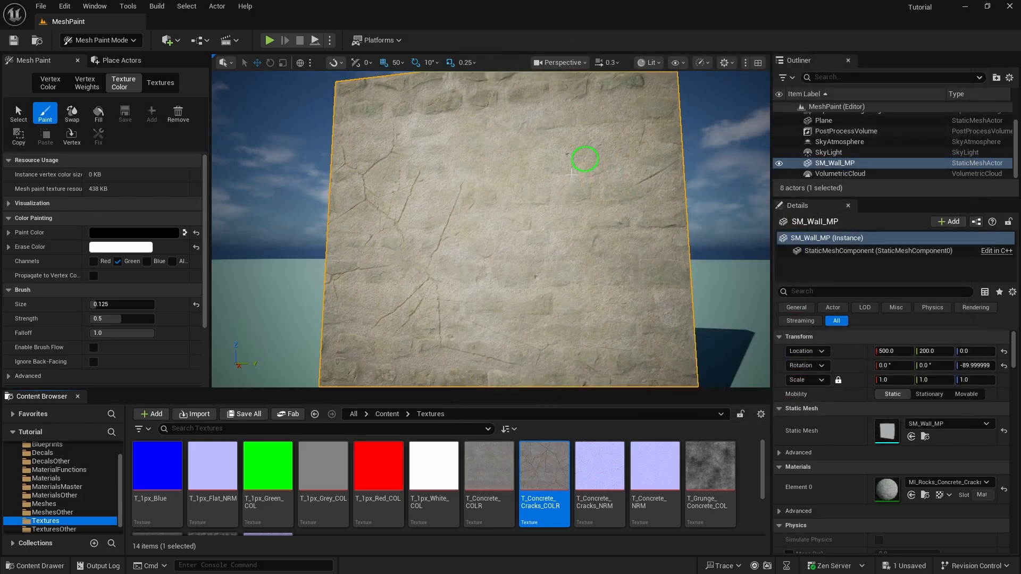
mouse_move(540, 181)
right_down()
mouse_move(516, 239)
mouse_move(532, 219)
right_up()
Orbit around the wall to inspect the fine concrete cracks blended over faint brick
right_drag(643, 270, 512, 209)
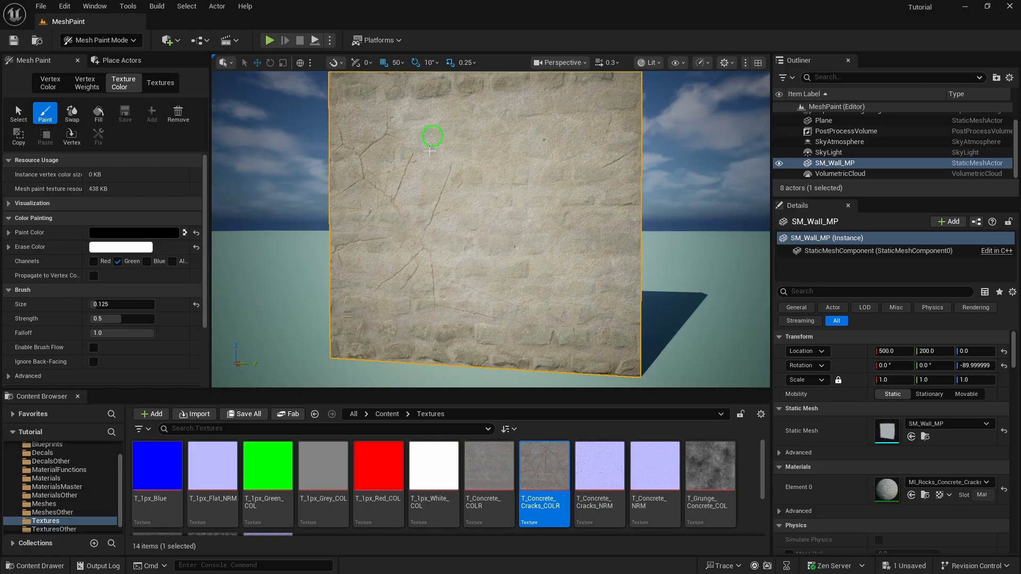
alt+drag(581, 220, 550, 199)
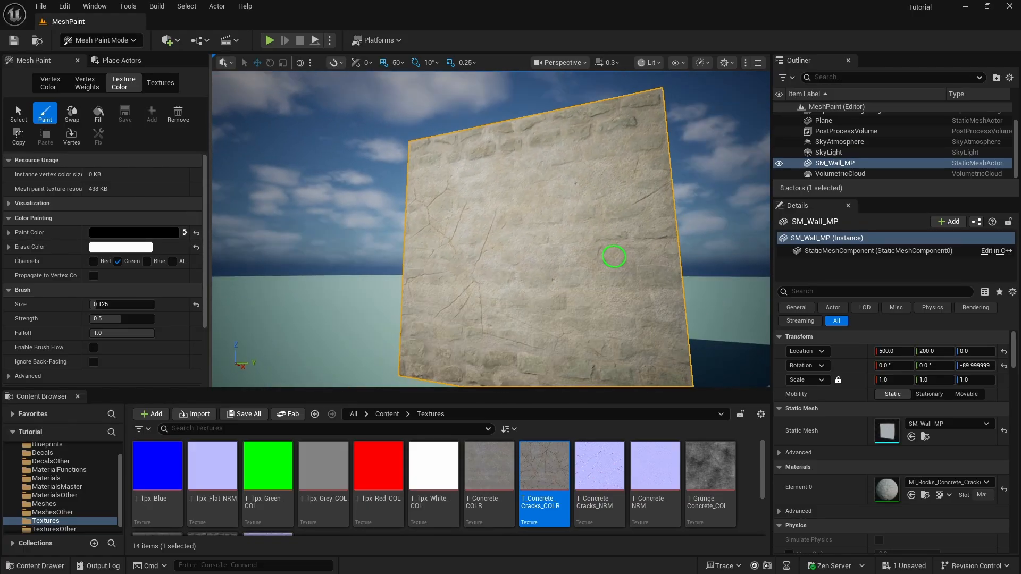
mouse_move(615, 257)
alt+mouse_down()
mouse_move(582, 218)
mouse_move(681, 217)
alt+mouse_up()
key(Escape)
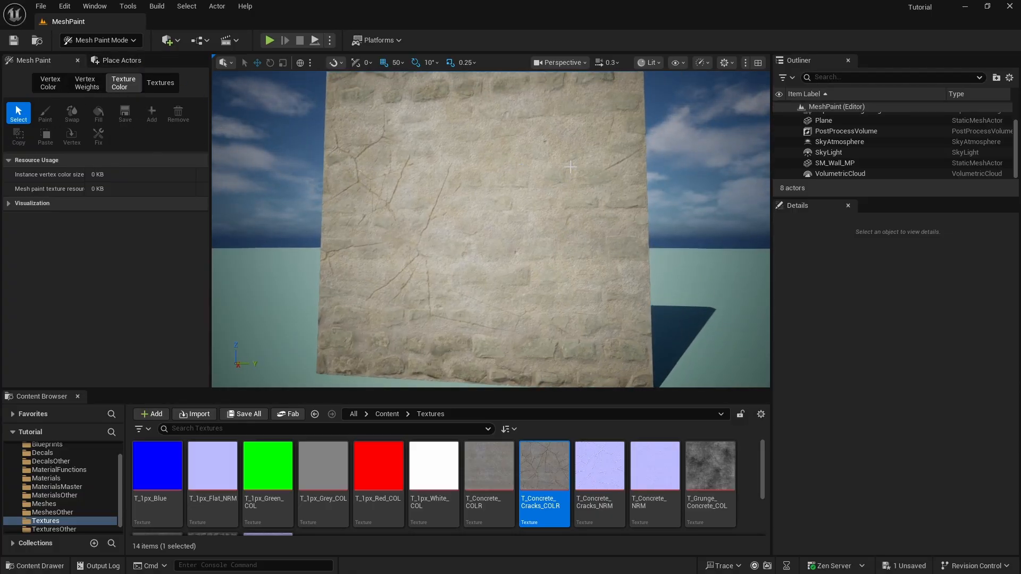
right_drag(454, 308, 460, 305)
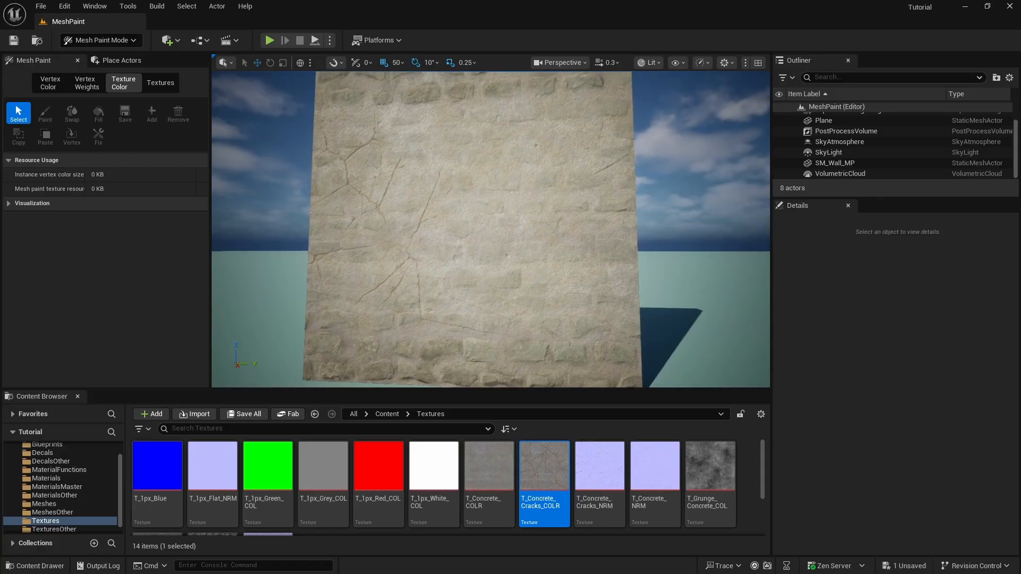
alt+drag(459, 305, 434, 306)
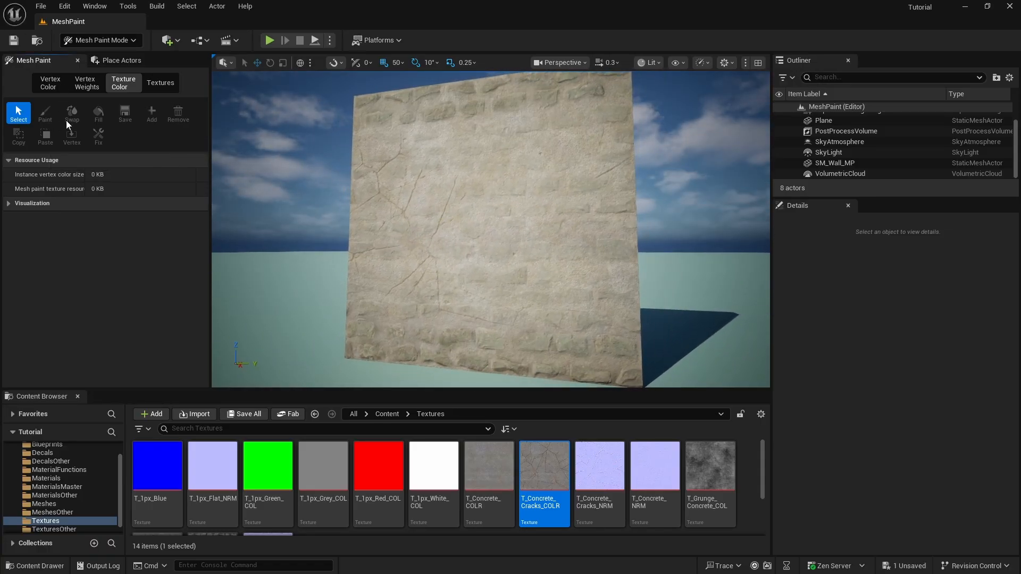
Reselect the wall, return to Paint, swap to a white paint colour and set strength 0.1
click(422, 201)
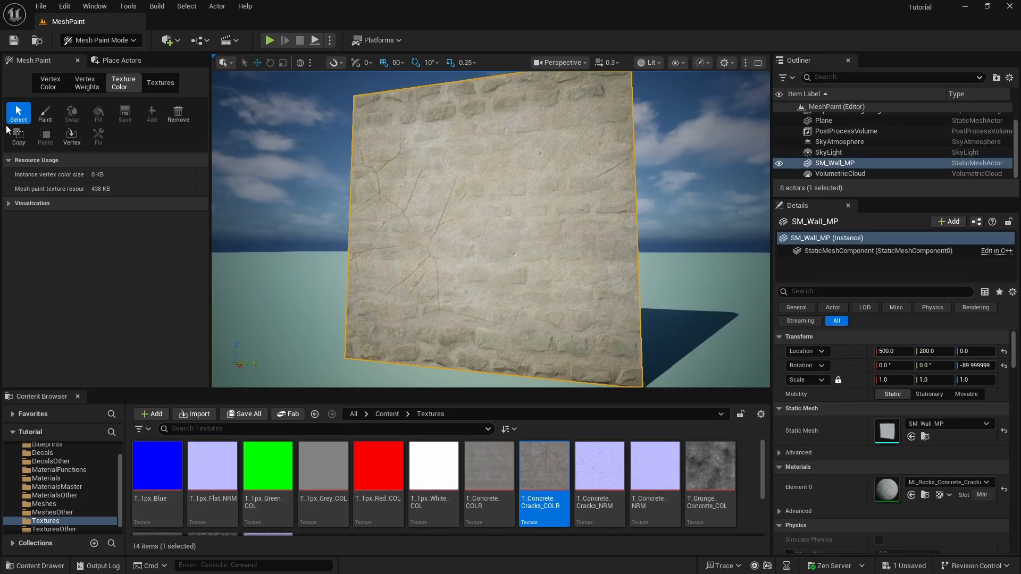
click(45, 113)
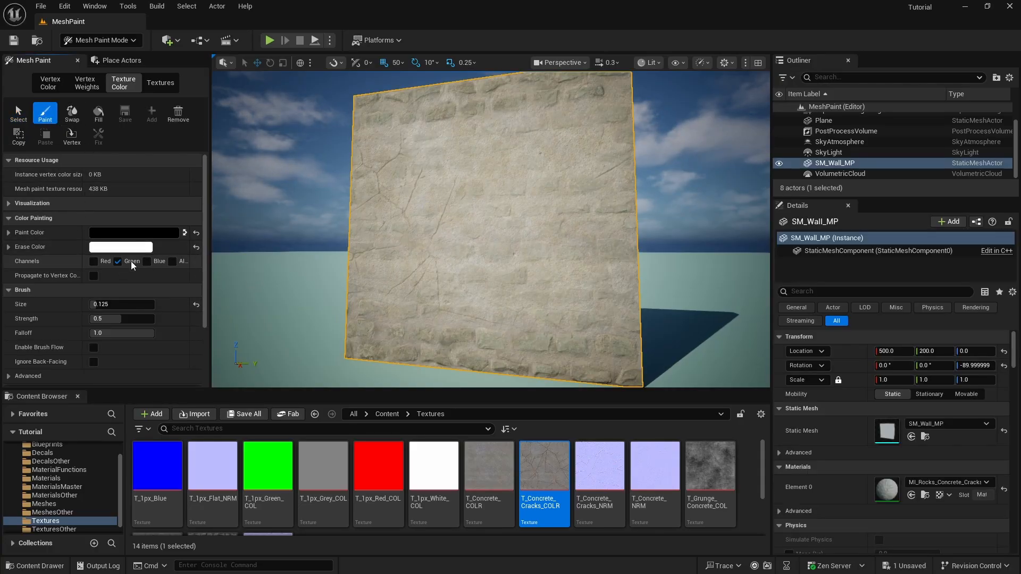
click(185, 234)
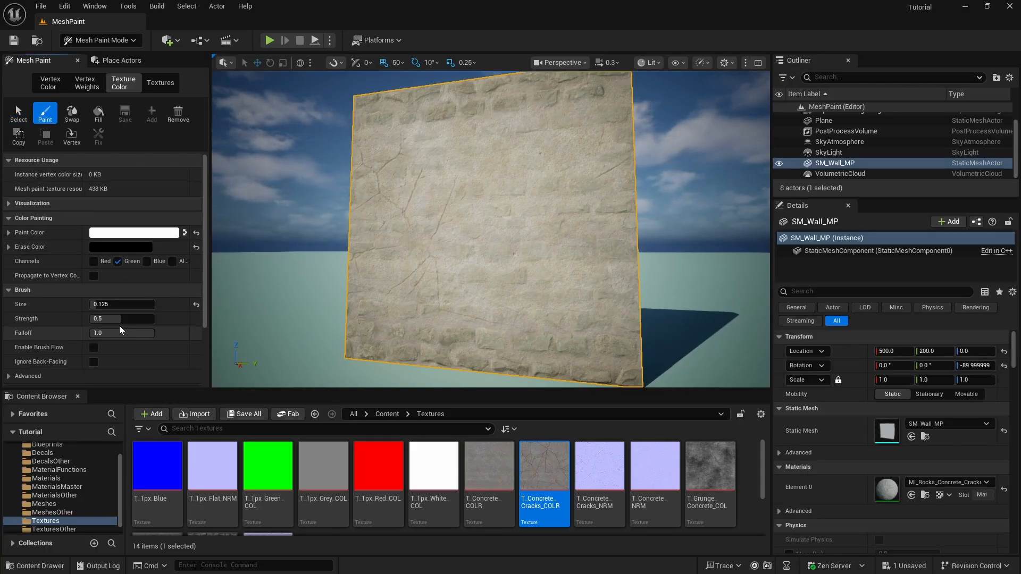
click(132, 318)
text(0.1)
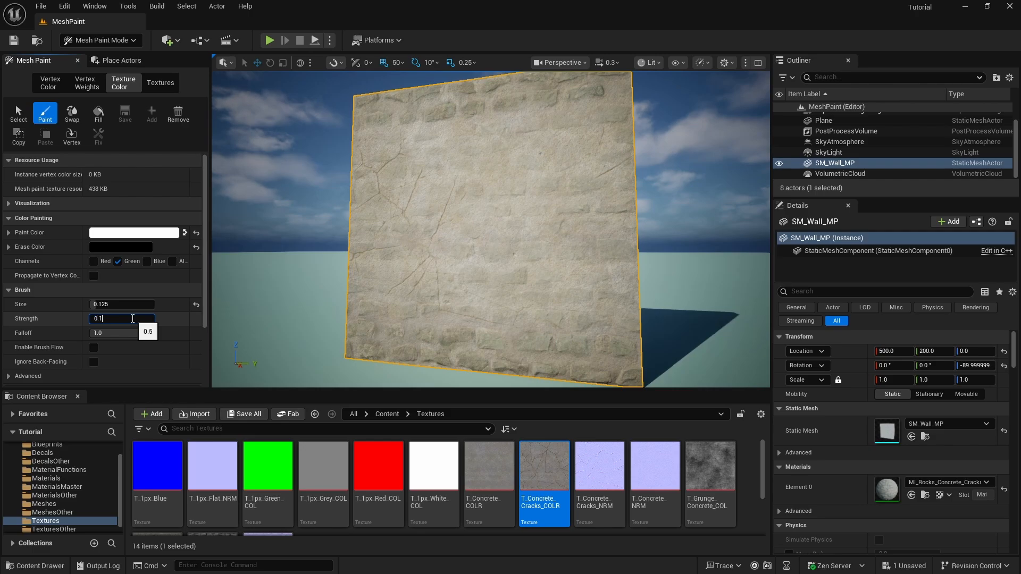
key(Return)
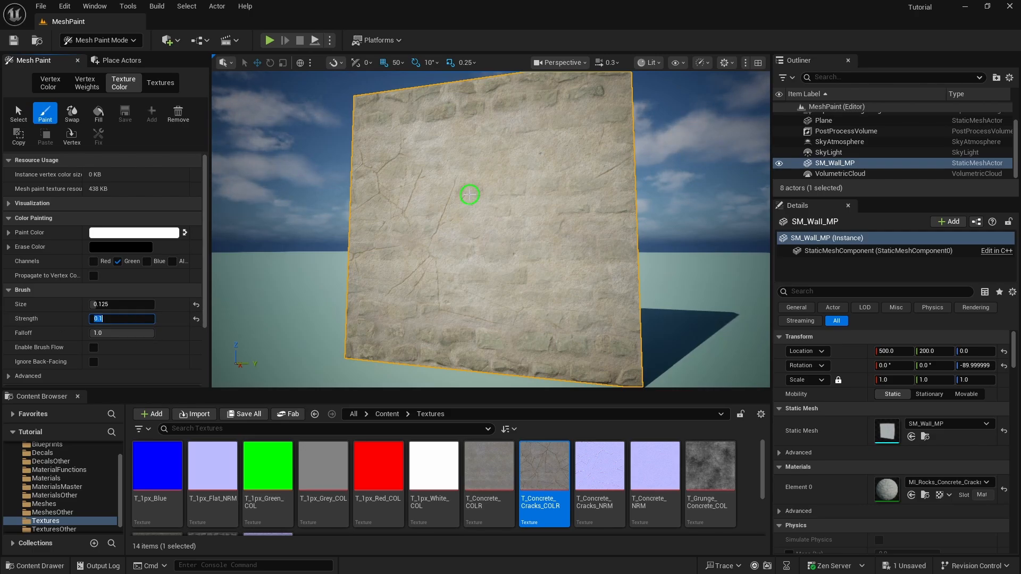
Set the brush size to 0.05, fly close to the cracks and start painting over them
mouse_move(445, 215)
right_down()
mouse_move(522, 229)
mouse_move(474, 218)
mouse_move(426, 165)
mouse_move(426, 217)
mouse_move(464, 271)
mouse_move(399, 180)
mouse_move(429, 196)
mouse_move(411, 164)
right_up()
key(w)
key(bracketleft)
key(bracketleft)
key(w)
key(bracketright)
key(w)
mouse_move(410, 164)
mouse_down()
mouse_move(479, 216)
mouse_move(469, 212)
mouse_move(508, 224)
mouse_move(544, 308)
mouse_move(480, 235)
mouse_move(442, 245)
mouse_up()
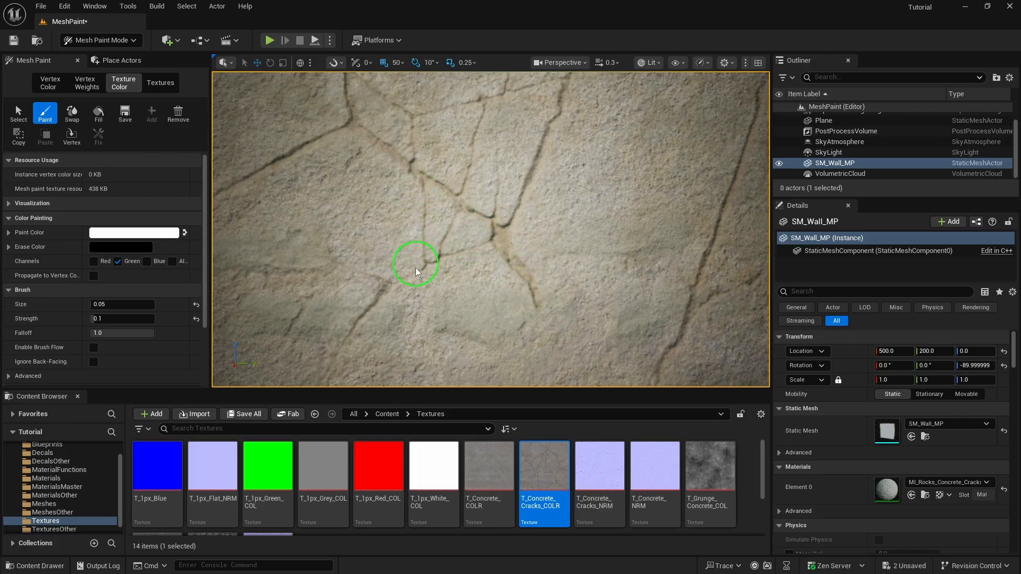
Paint along the cracks to darken them, undoing one bad stroke
drag(558, 111, 490, 229)
key(s)
mouse_move(489, 229)
right_down()
mouse_move(659, 259)
mouse_move(454, 227)
mouse_move(500, 210)
mouse_move(542, 255)
mouse_move(422, 181)
mouse_move(466, 198)
mouse_move(460, 186)
mouse_move(568, 181)
mouse_move(643, 155)
mouse_move(308, 257)
right_up()
key(w)
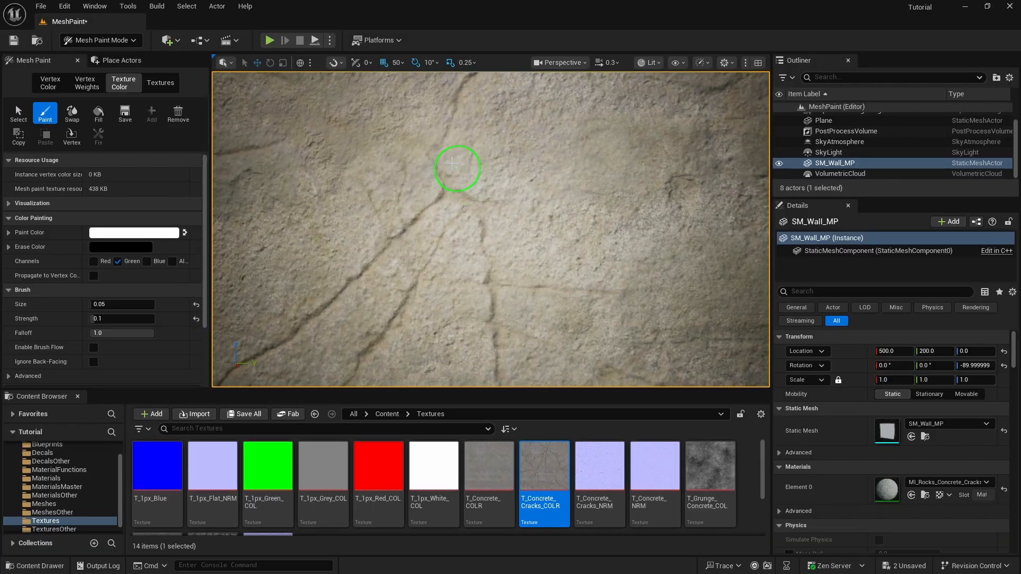
drag(474, 207, 473, 205)
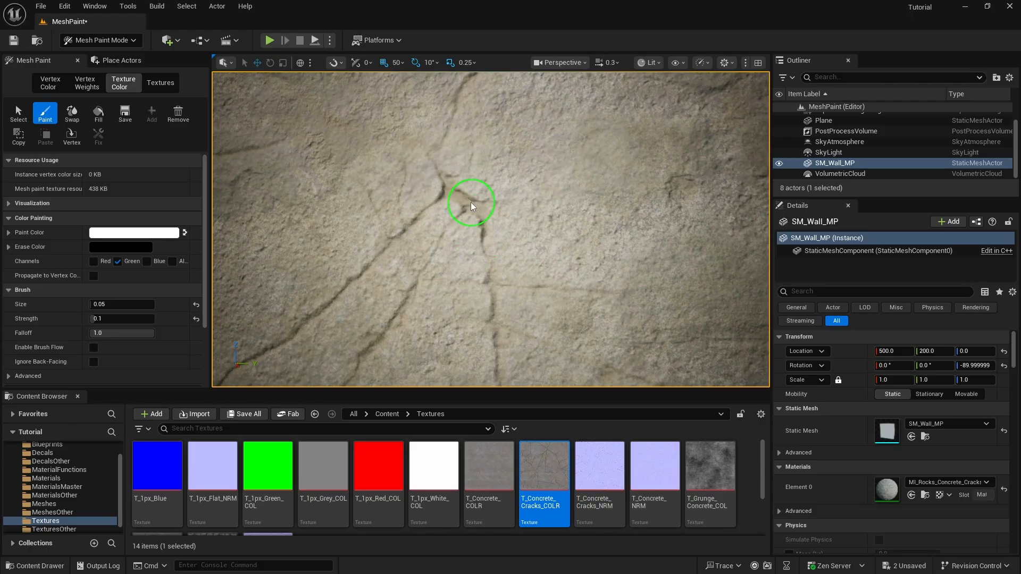
key(ctrl+z)
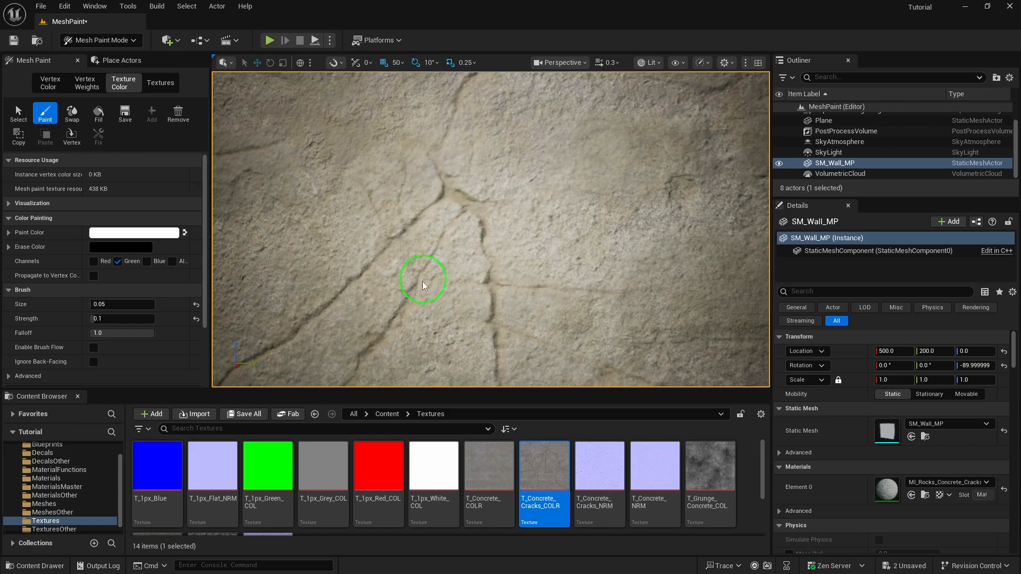
Paint another stroke along a crack near the wall's left edge to strengthen it
key(s)
mouse_move(538, 222)
right_down()
mouse_move(598, 226)
mouse_move(497, 219)
right_up()
mouse_move(547, 110)
right_down()
mouse_move(501, 130)
mouse_move(590, 140)
mouse_move(544, 131)
right_up()
key(s)
key(w)
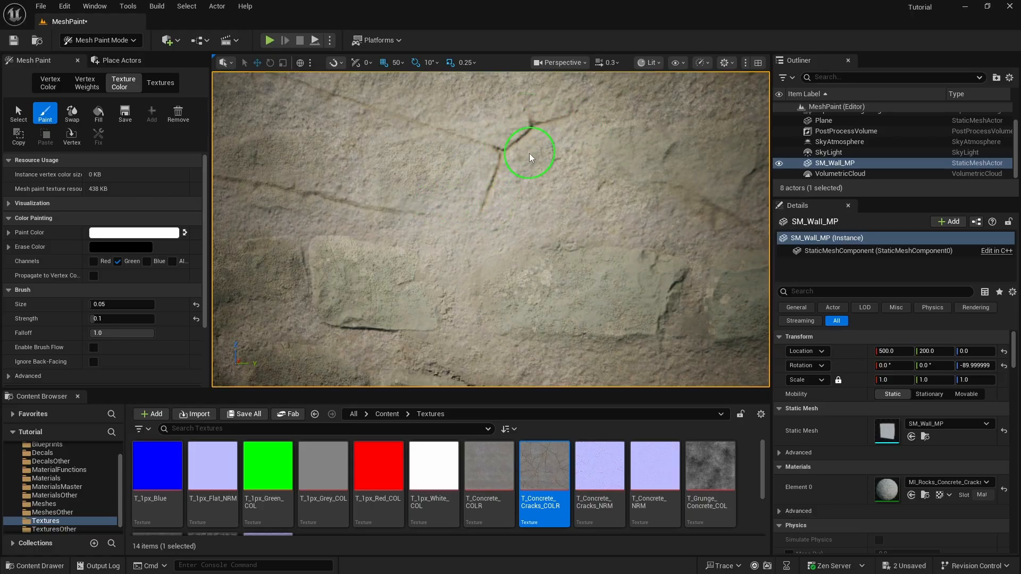
mouse_move(482, 205)
right_down()
mouse_move(472, 255)
mouse_move(539, 197)
mouse_move(489, 288)
mouse_move(452, 234)
mouse_move(484, 271)
mouse_move(468, 288)
mouse_move(515, 330)
mouse_move(476, 287)
mouse_move(492, 319)
right_up()
key(s)
key(w)
key(s)
key(w)
key(s)
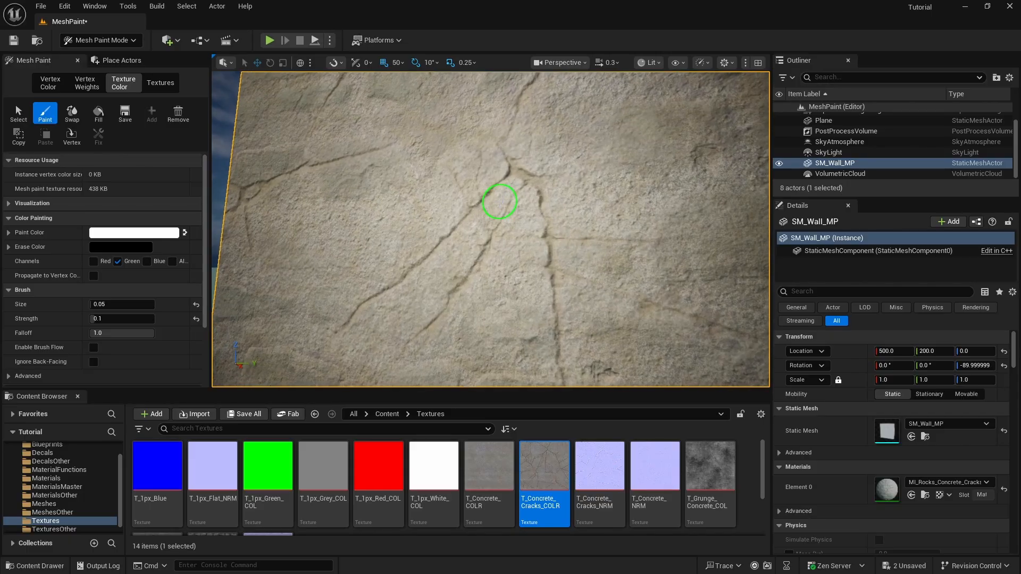
Move along to the wall's top-left corner and review the finished cracked wall
right_drag(538, 229, 508, 212)
key(a)
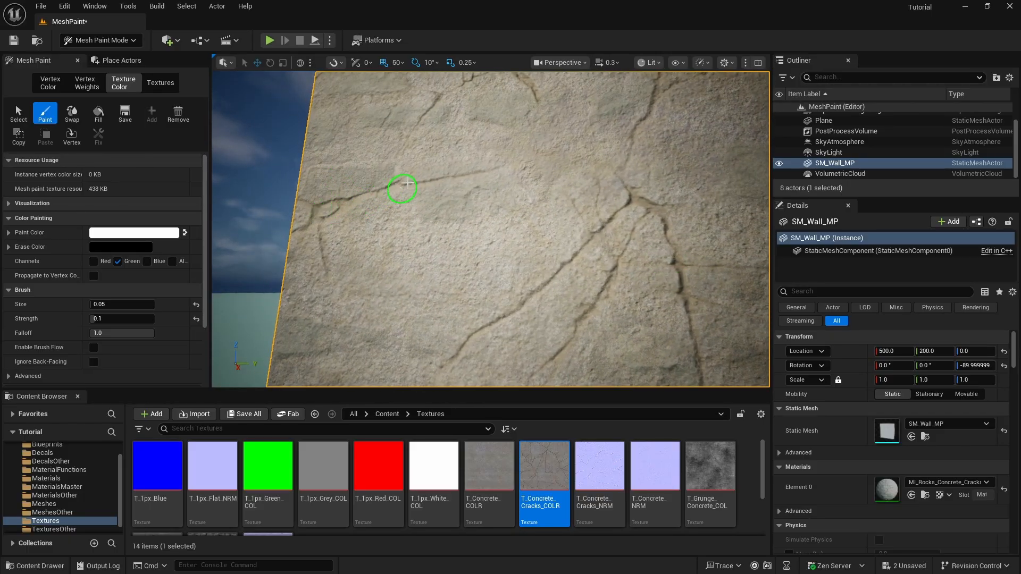
mouse_move(454, 319)
right_down()
mouse_move(452, 260)
mouse_move(436, 287)
mouse_move(462, 237)
right_up()
key(w)
key(w)
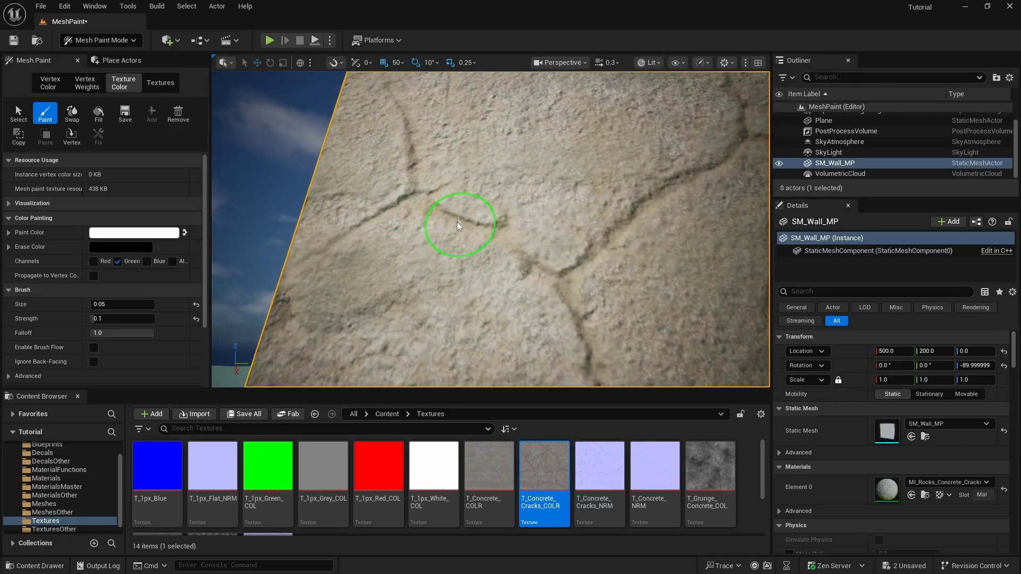
key(s)
mouse_move(429, 197)
right_down()
mouse_move(396, 237)
mouse_move(441, 234)
mouse_move(425, 226)
right_up()
key(s)
right_drag(412, 156, 420, 161)
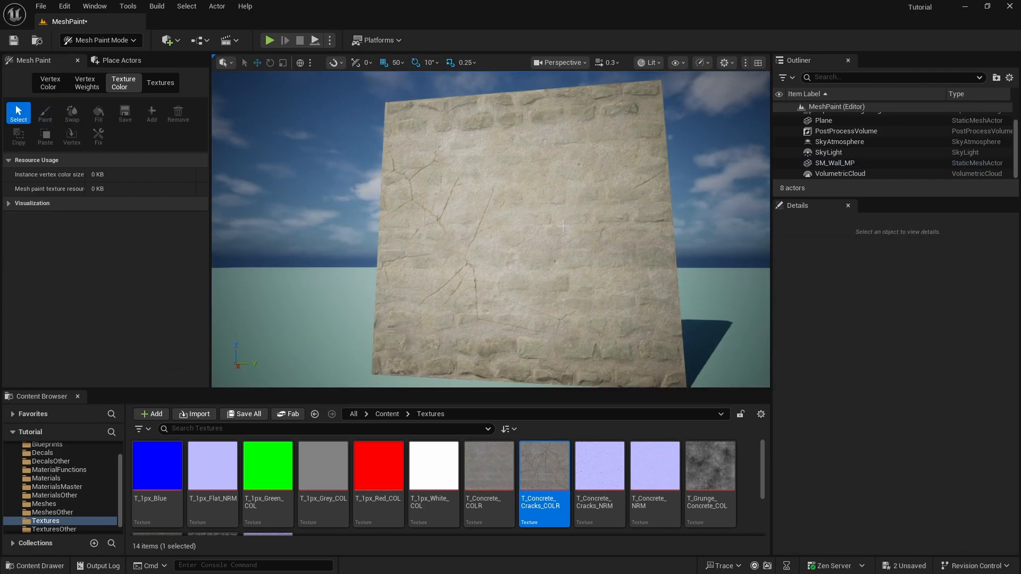
right_drag(566, 183, 562, 177)
key(d)
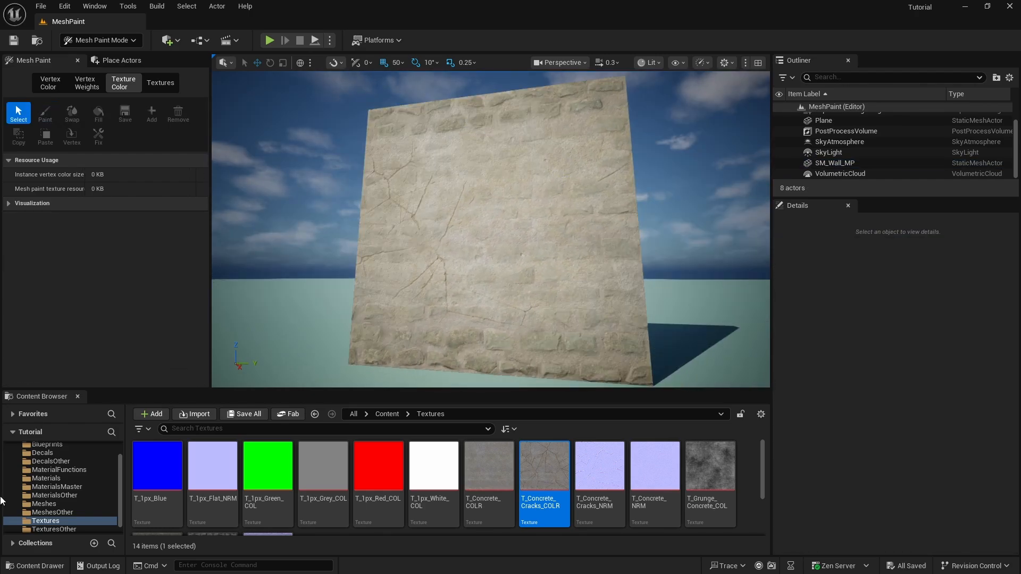
Open M_Mesh_Paint_3Tex from the Materials folder and maximize its material editor
click(59, 481)
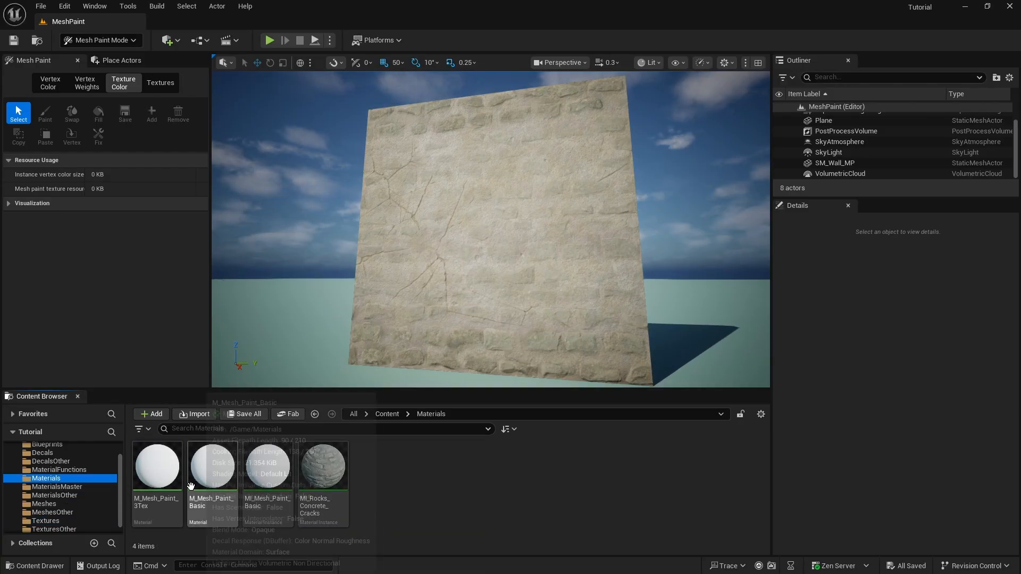
double_click(158, 466)
scroll(654, 281, down, 6)
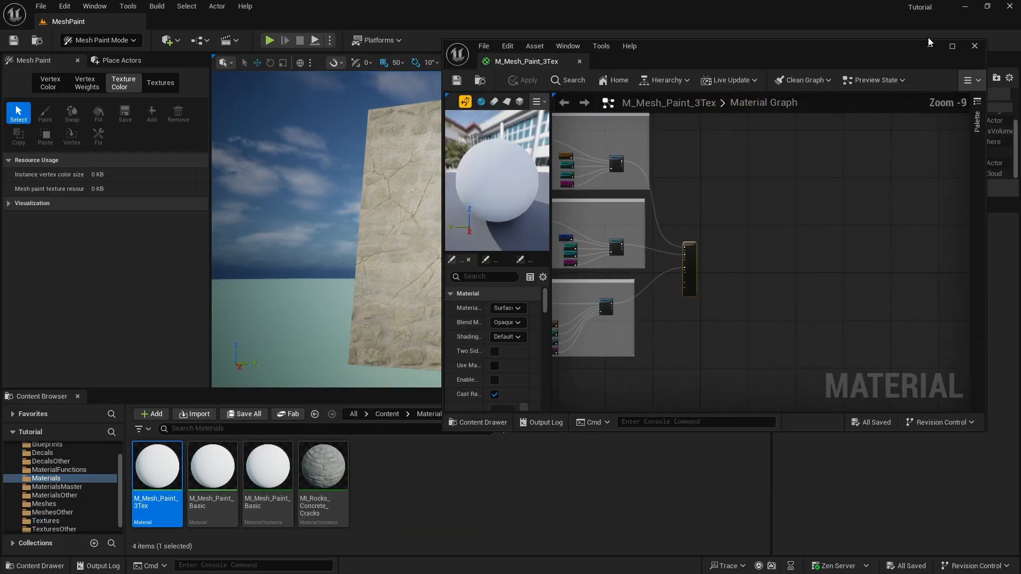
click(952, 46)
Pan and zoom across the material graph to review its nodes, then close the editor
scroll(426, 215, up, 1)
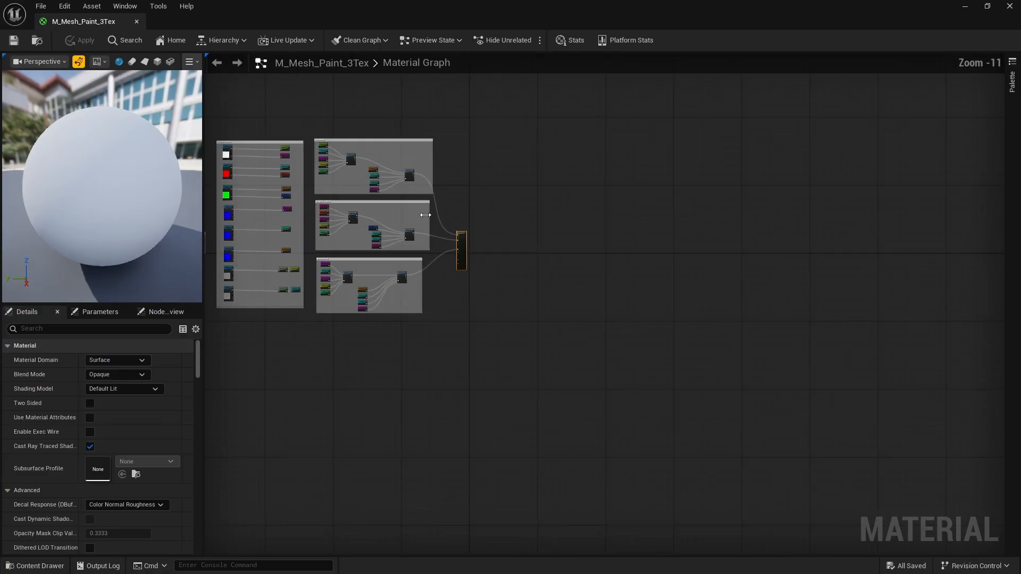
right_drag(550, 258, 776, 318)
scroll(483, 265, up, 3)
right_drag(545, 290, 577, 293)
scroll(540, 259, up, 1)
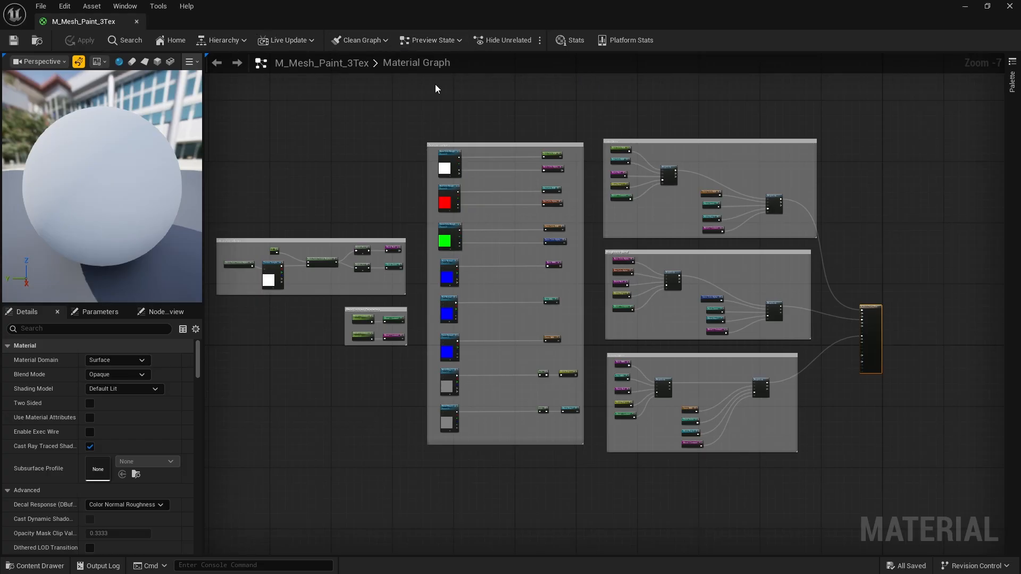
click(965, 6)
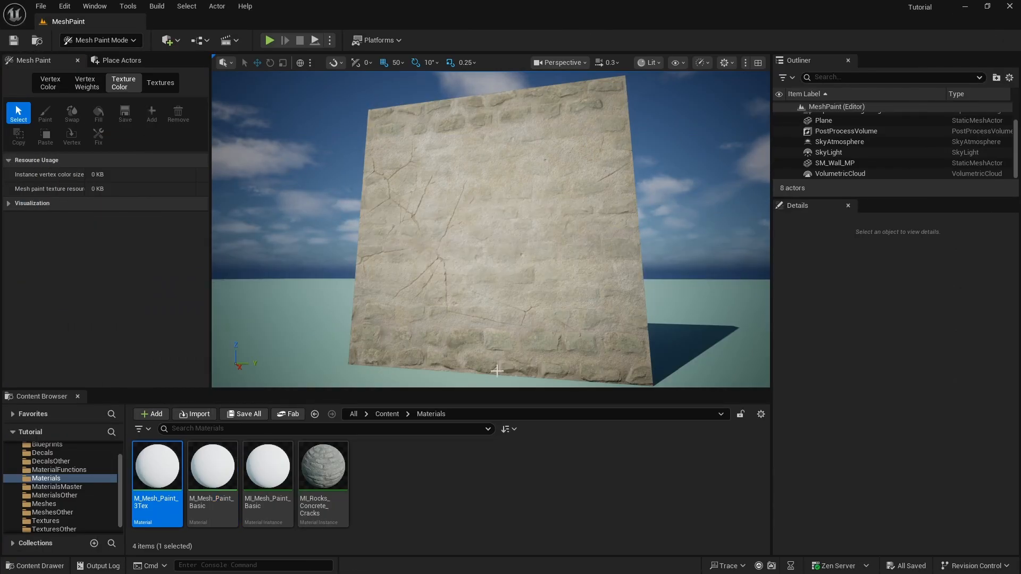